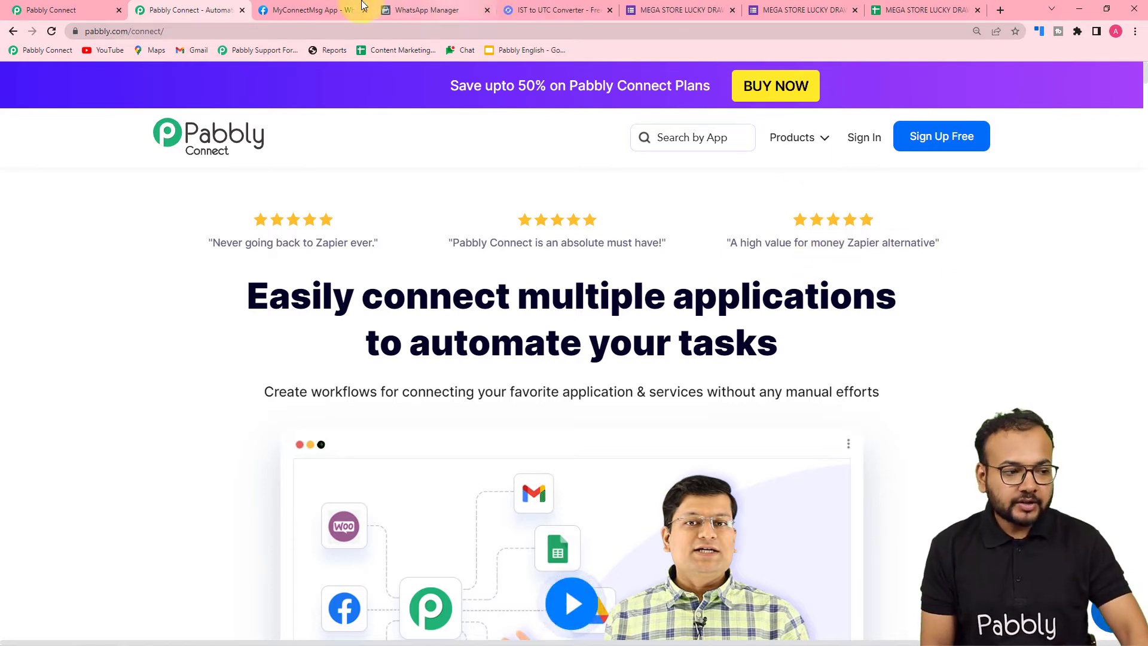
Create a workflow named "Lucky Draw Automation" in Pabbly Connect and collapse its trigger section
left_click(60, 10)
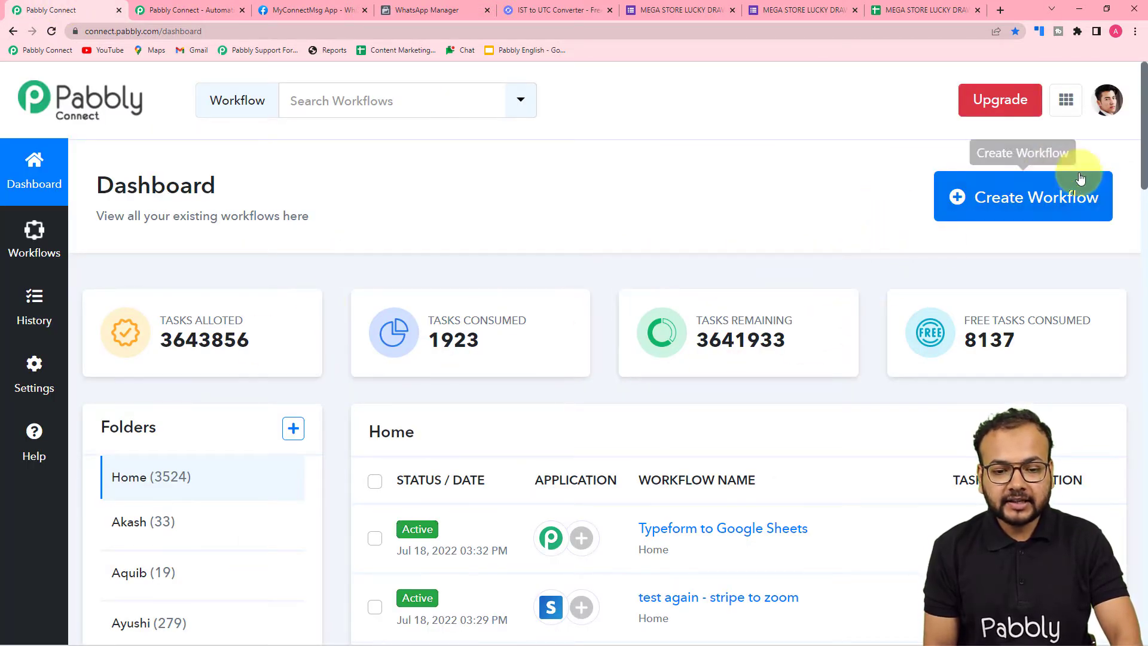
left_click(1025, 195)
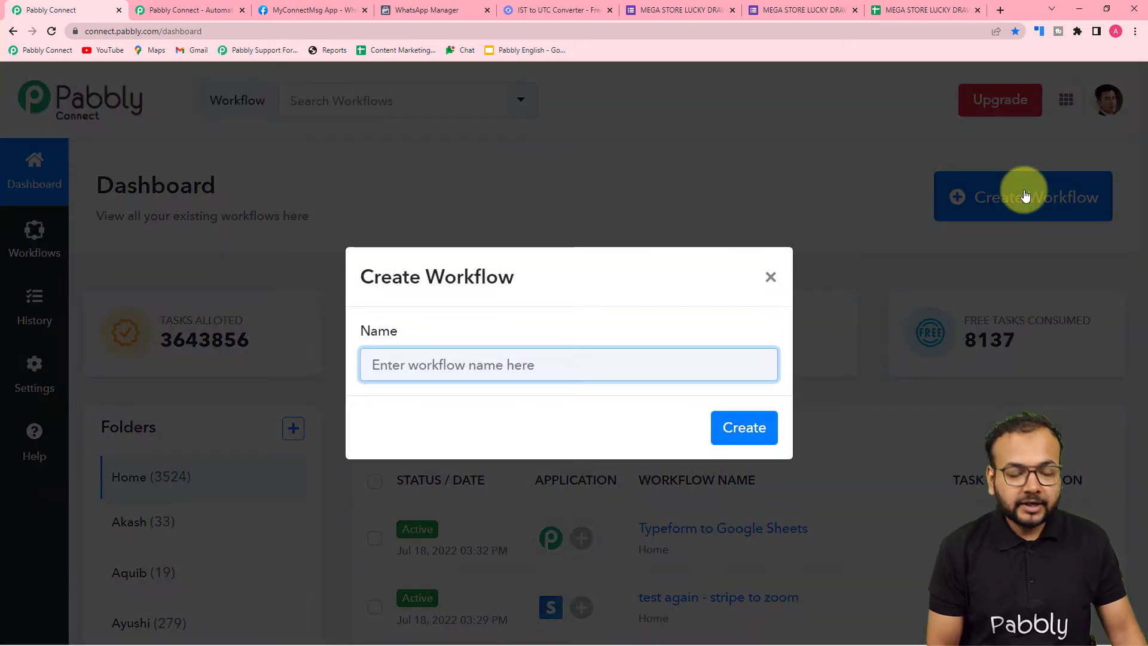
type("Lu")
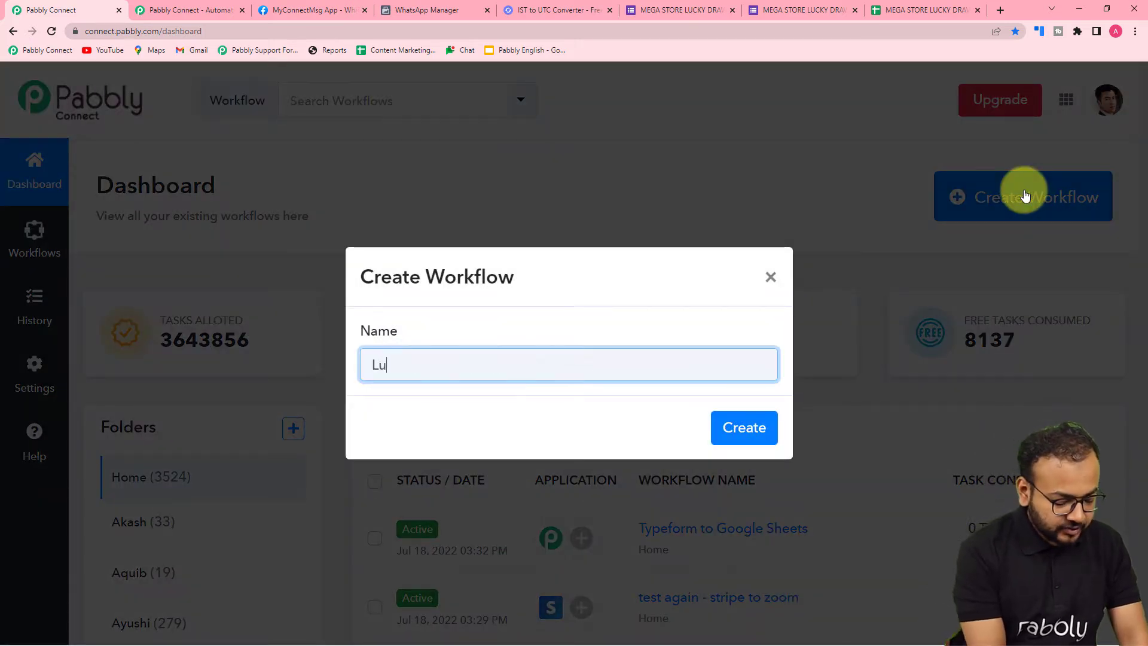
type("cky Dra")
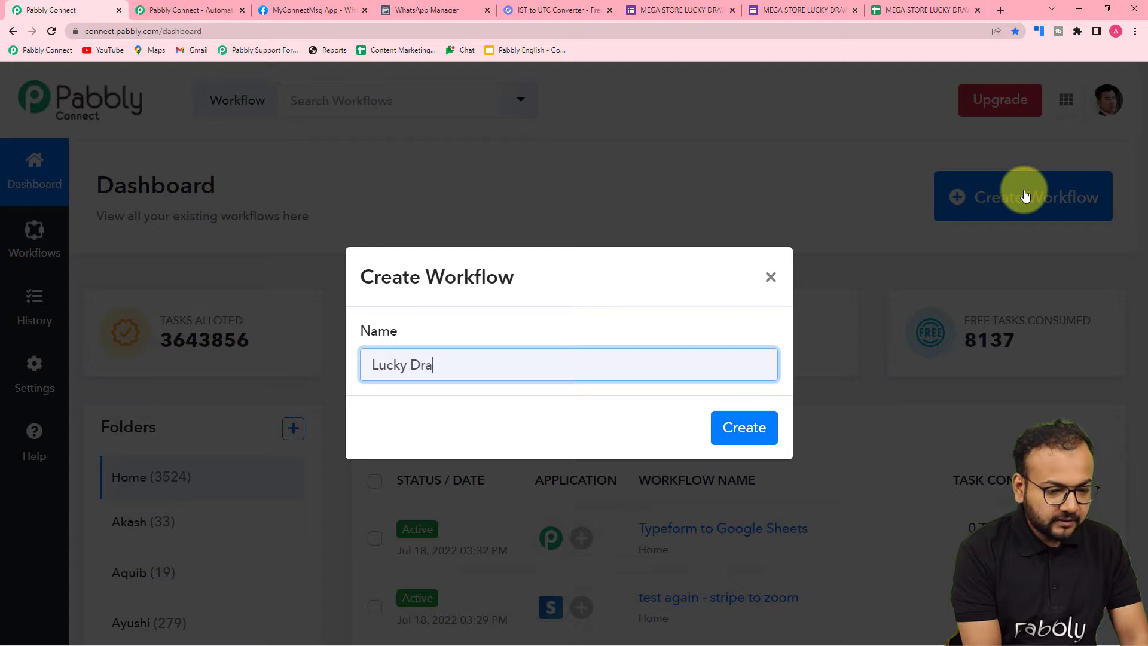
type("w")
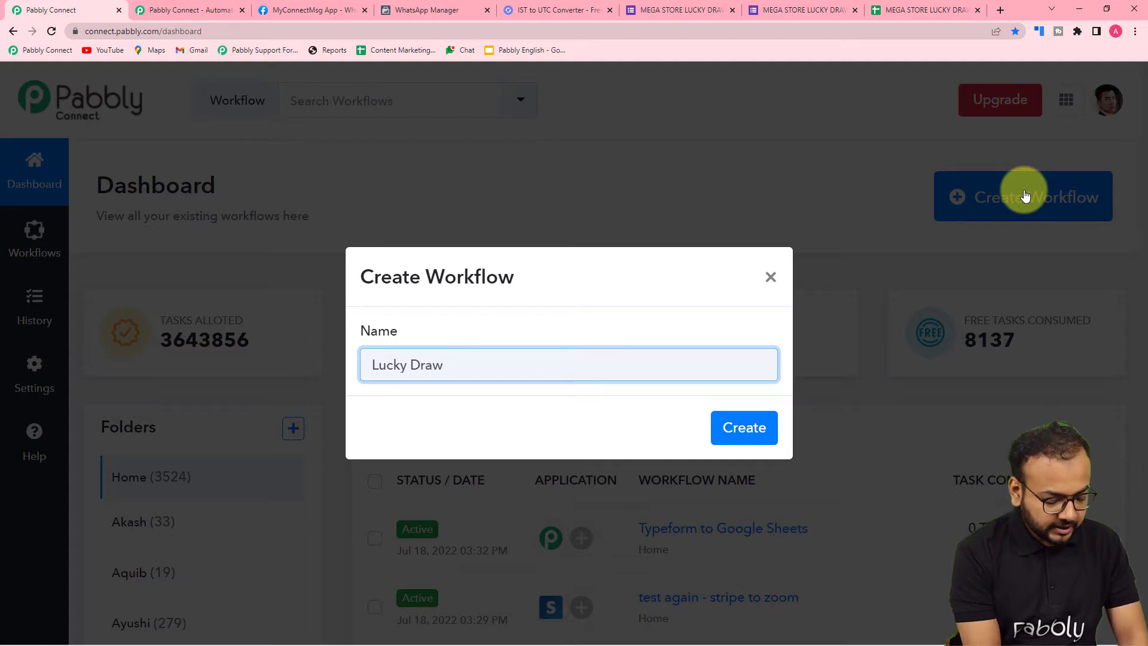
type(" Autj")
key("BackSpace")
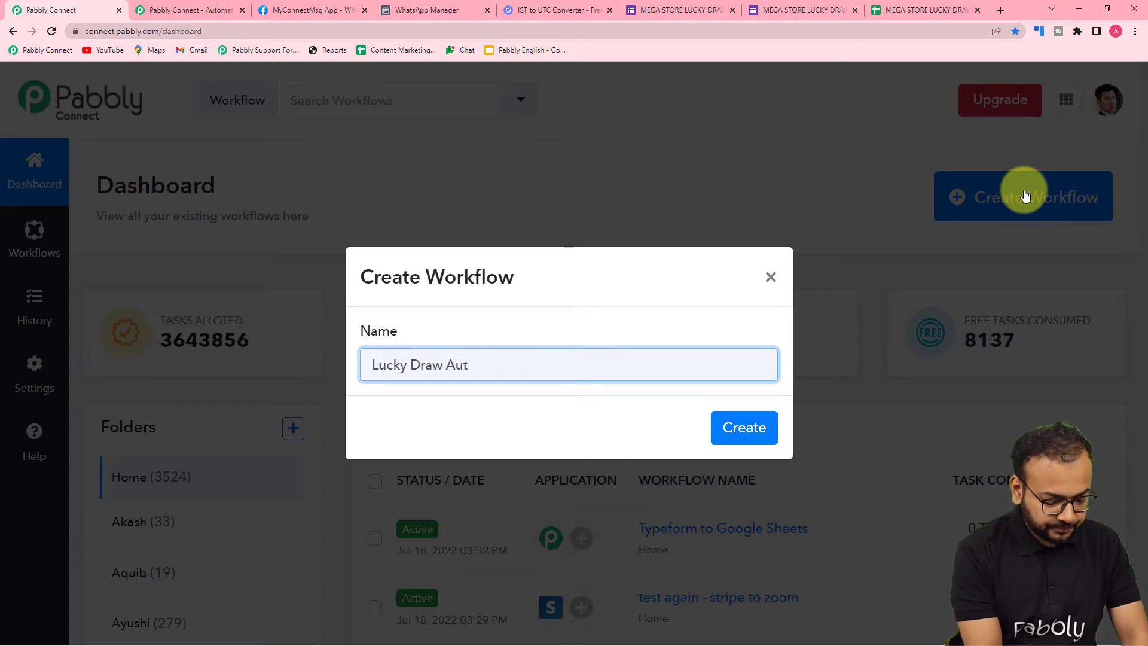
type("omatij")
key("BackSpace")
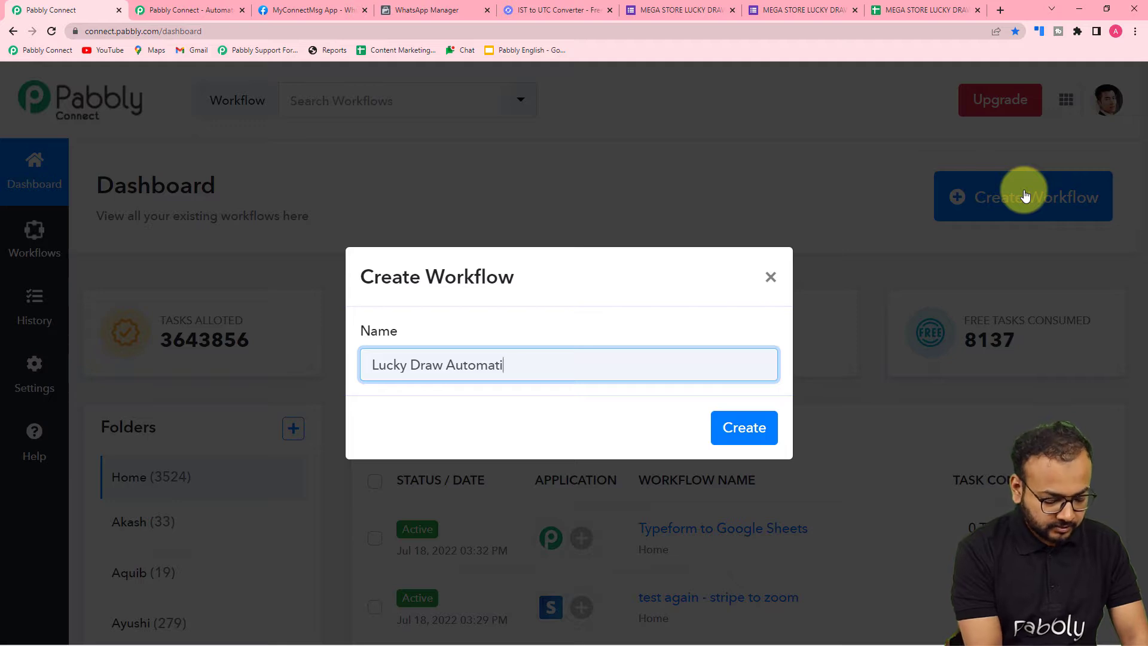
type("on")
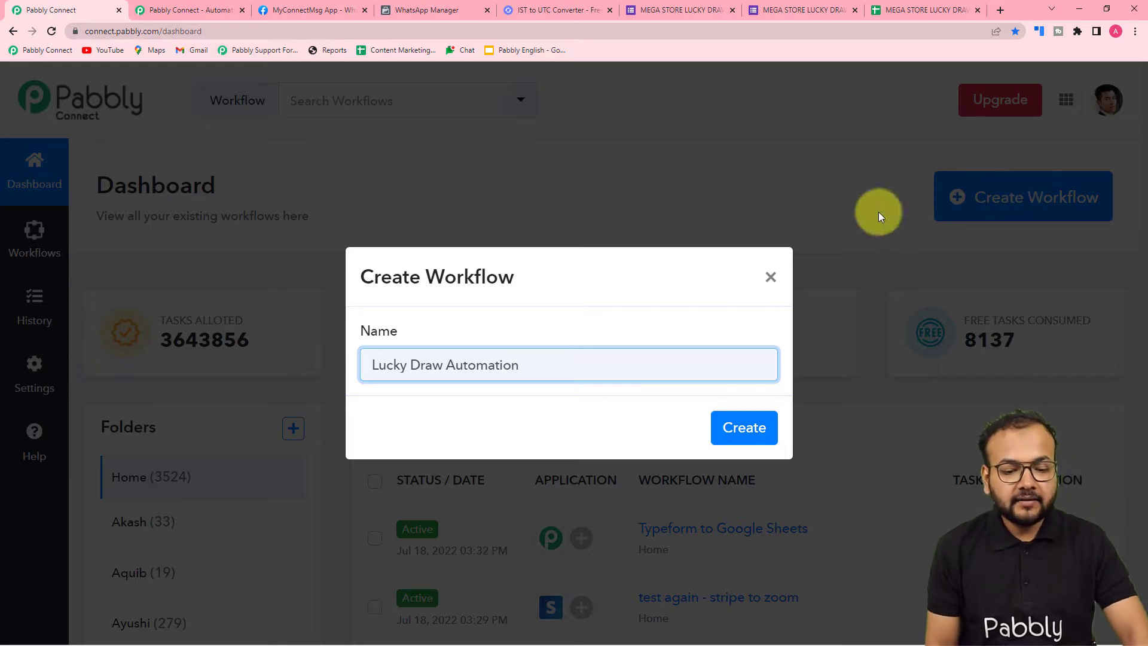
left_click(749, 445)
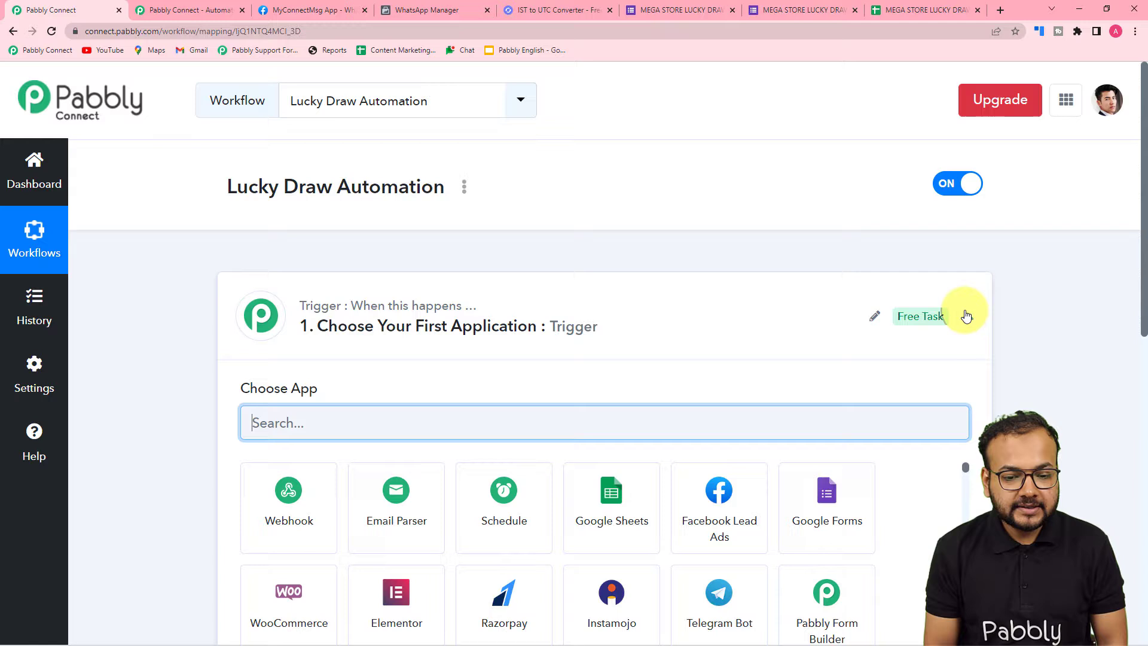
left_click(967, 316)
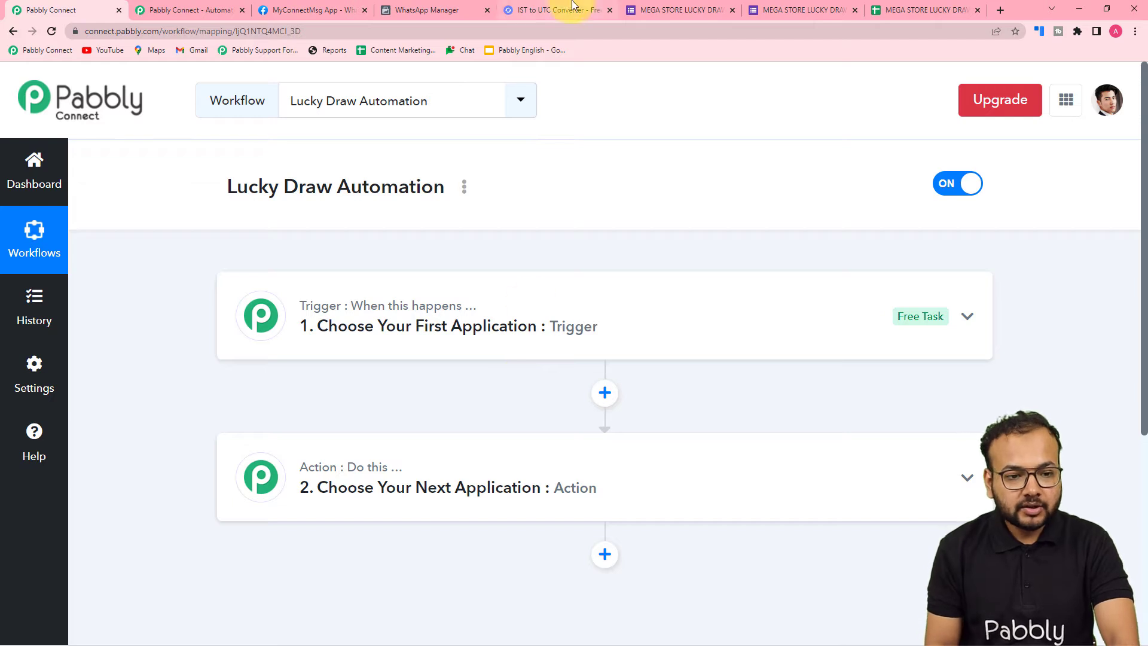
Open a blank MEGA STORE LUCKY DRAW FORM and examine its questions and the entries in its responses spreadsheet
left_click(664, 8)
left_click(795, 10)
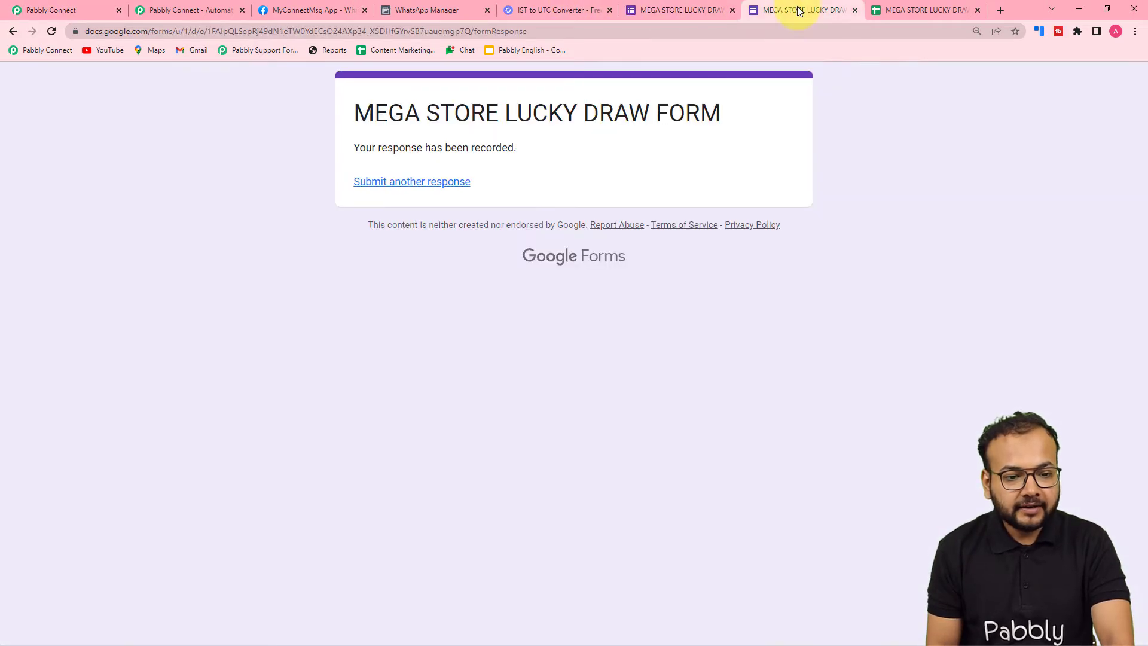
left_click(388, 186)
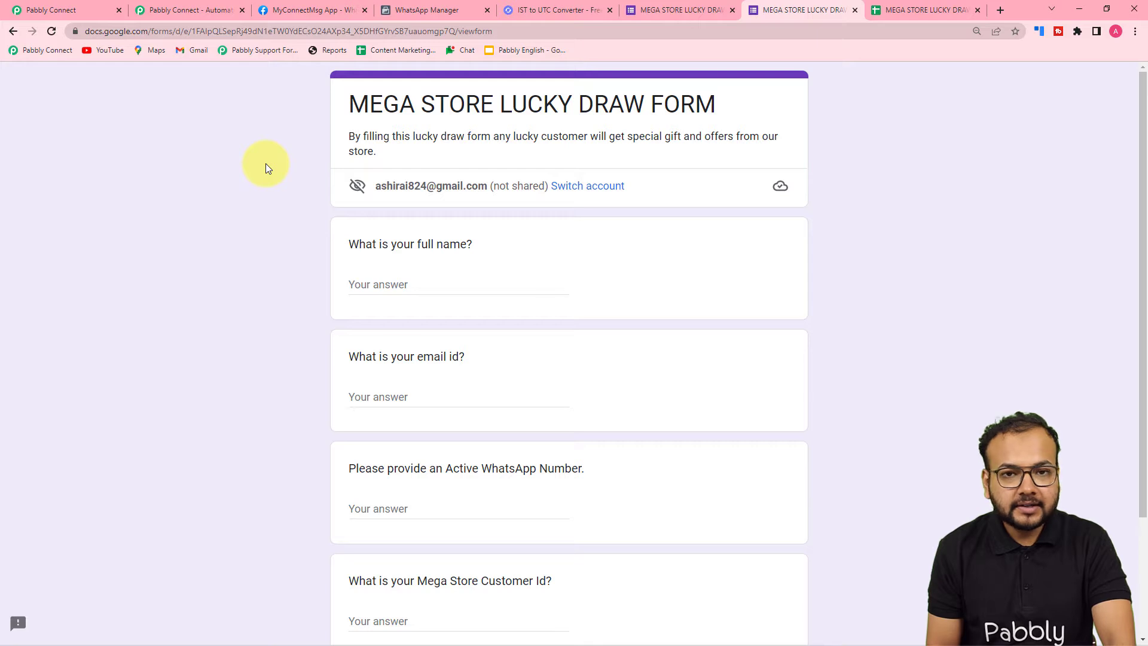
scroll(265, 163, "down", 3)
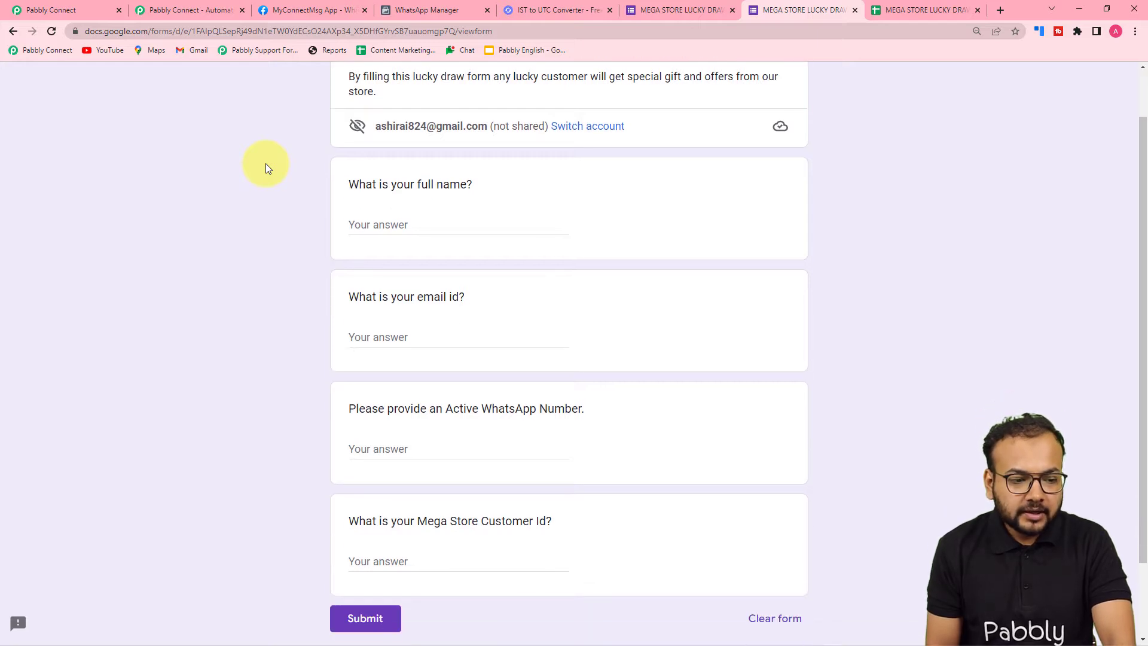
scroll(265, 163, "up", 2)
scroll(265, 163, "up", 1)
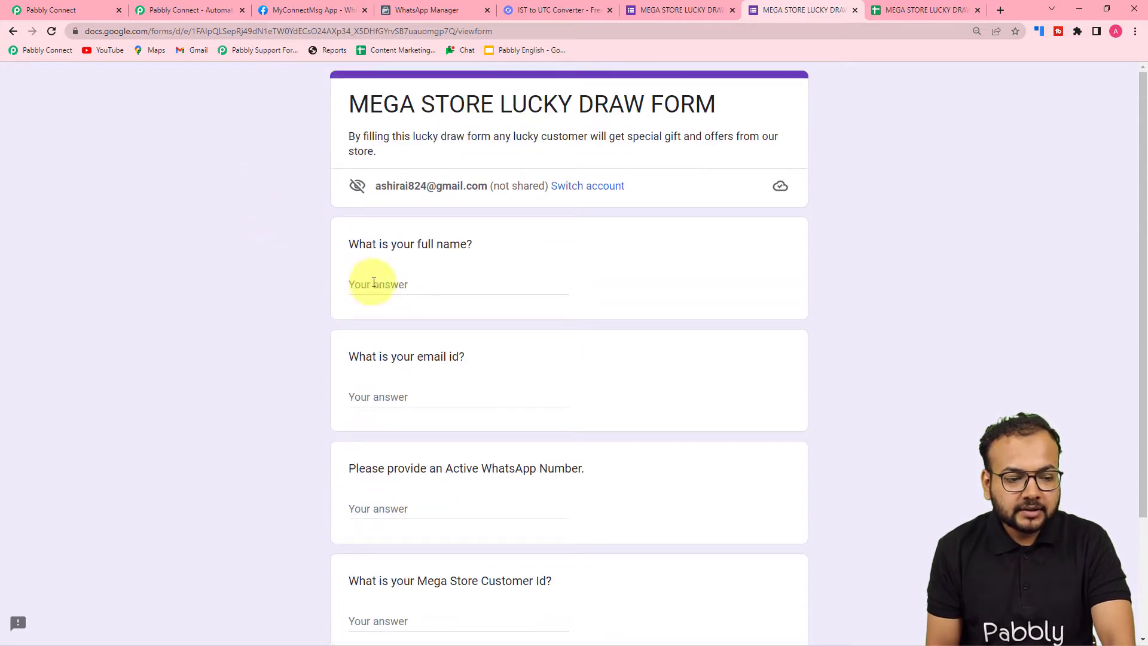
scroll(474, 334, "down", 1)
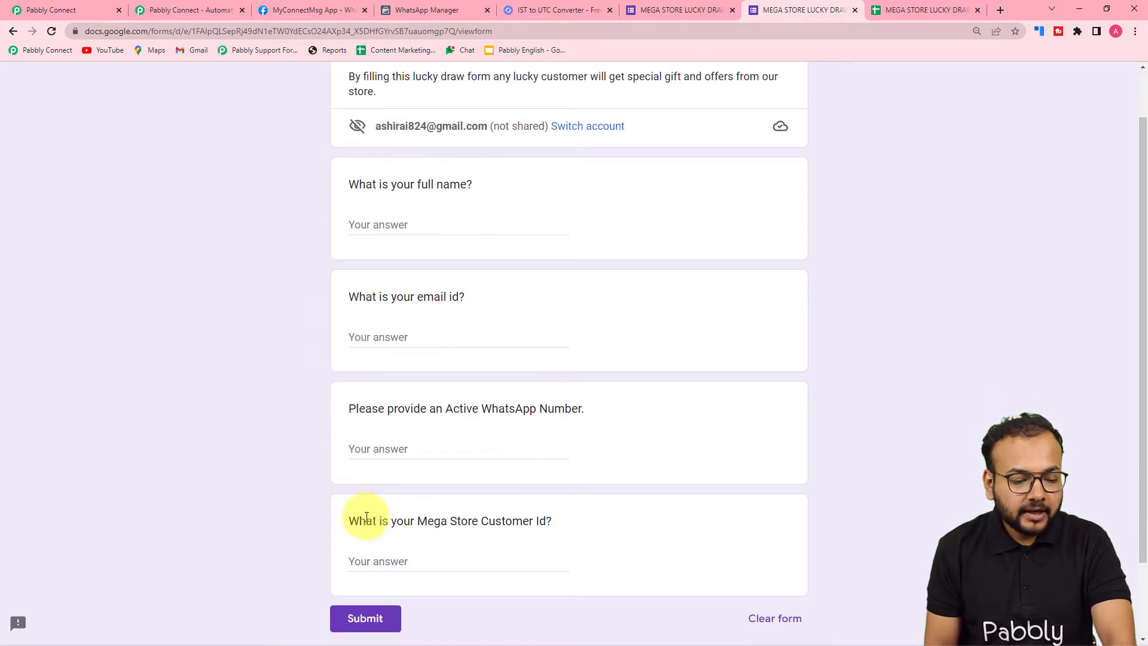
scroll(492, 544, "up", 1)
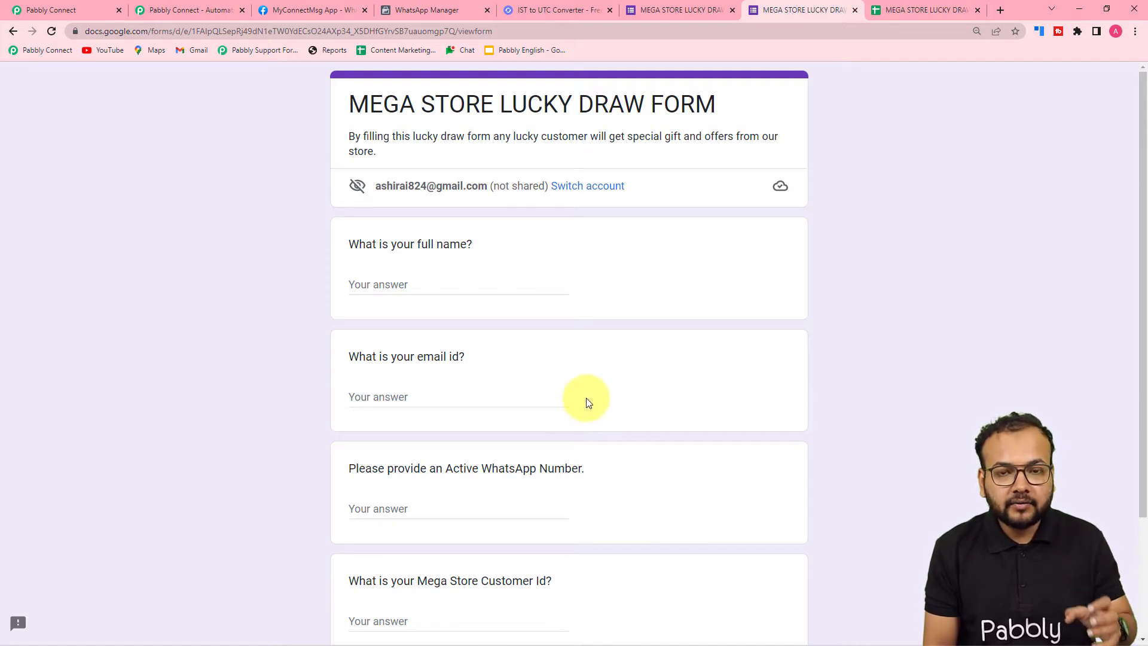
left_click(926, 9)
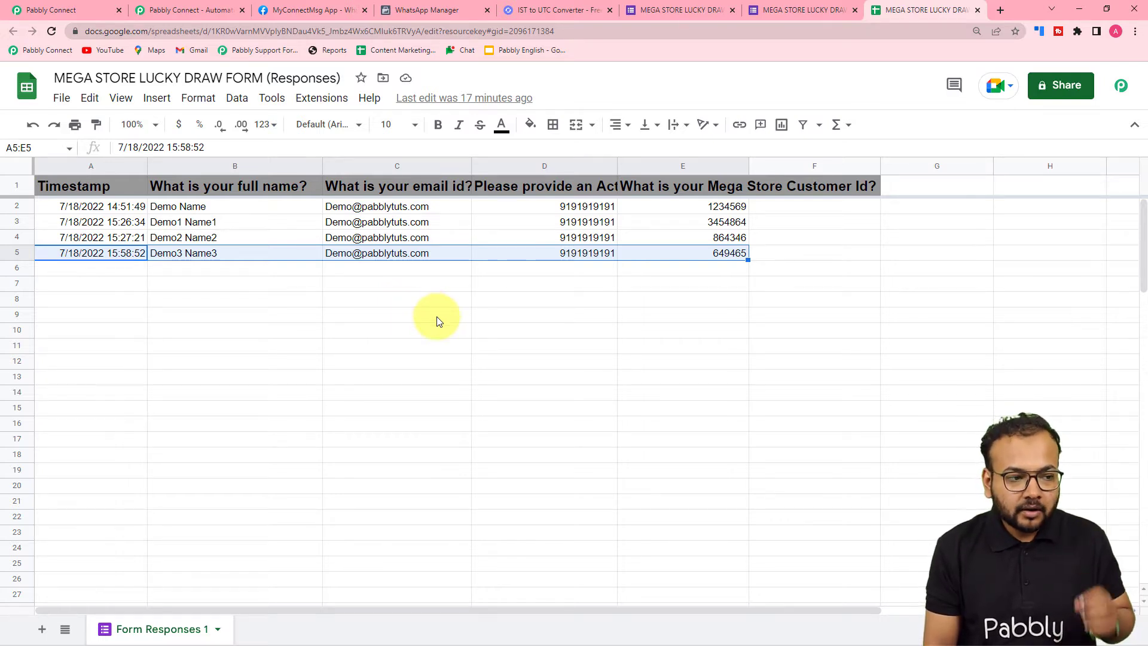
left_click(64, 13)
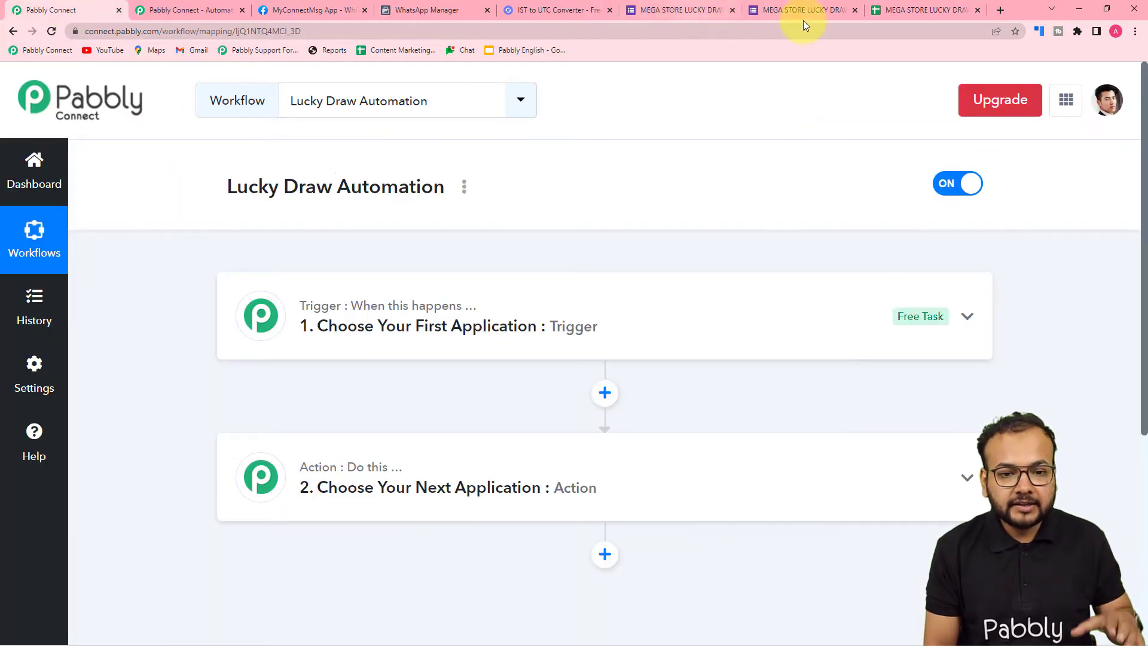
left_click(896, 14)
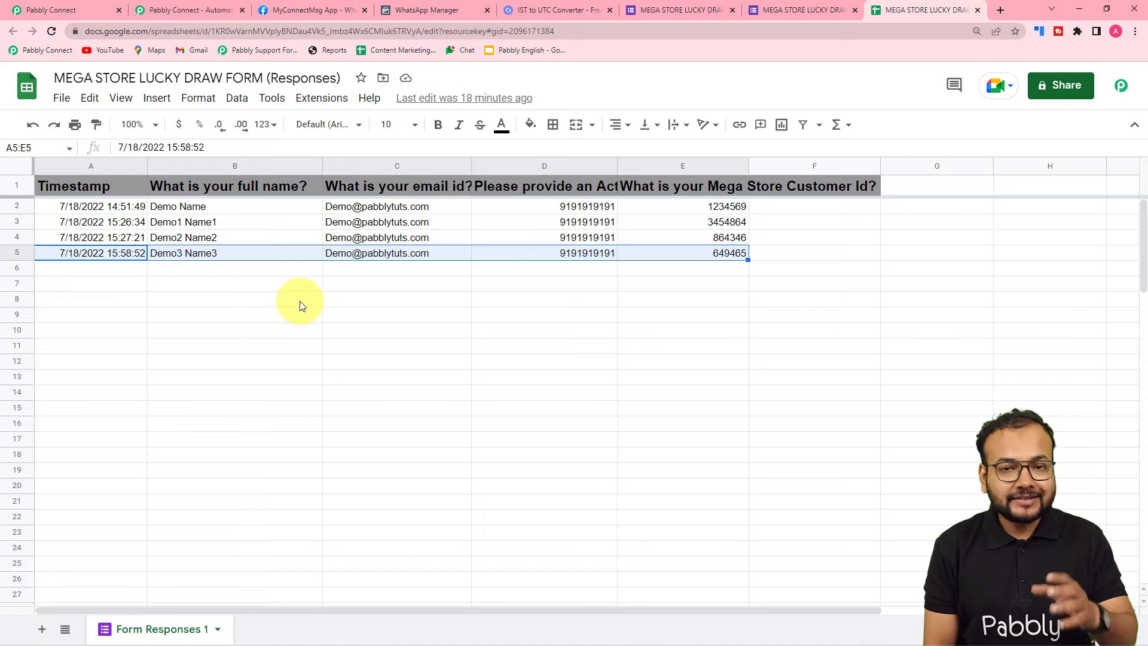
Return to the Lucky Draw Automation workflow and choose Schedule by Pabbly as the trigger, set to run Once
left_click(32, 10)
scroll(248, 246, "down", 2)
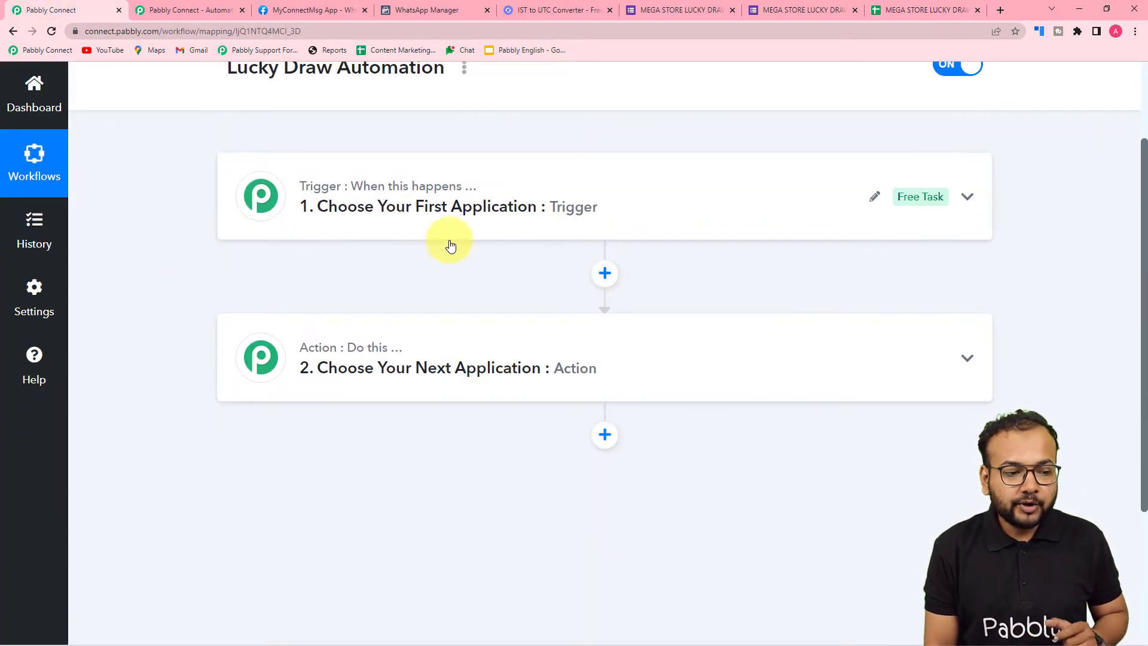
left_click(384, 210)
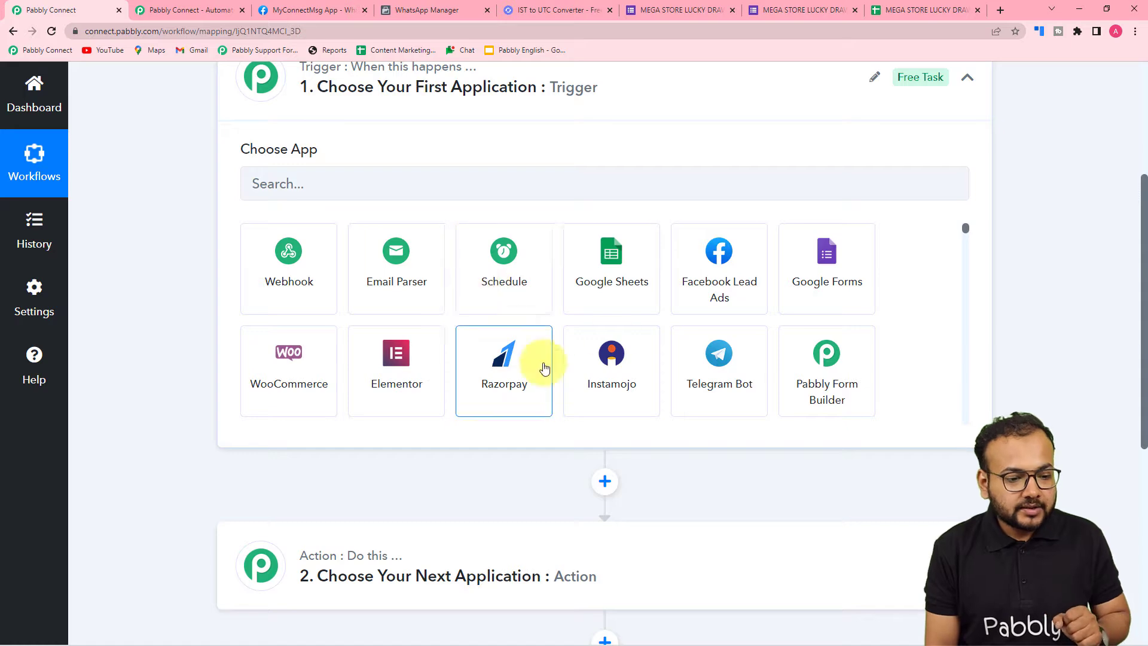
left_click(481, 268)
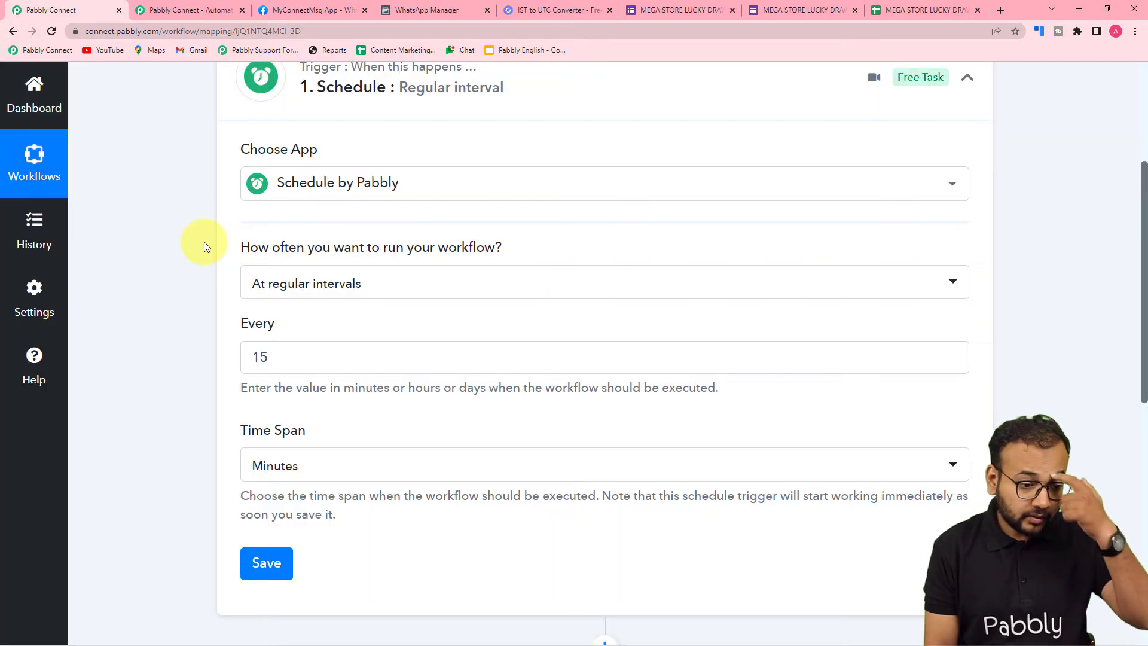
scroll(204, 241, "down", 1)
mouse_move(242, 188)
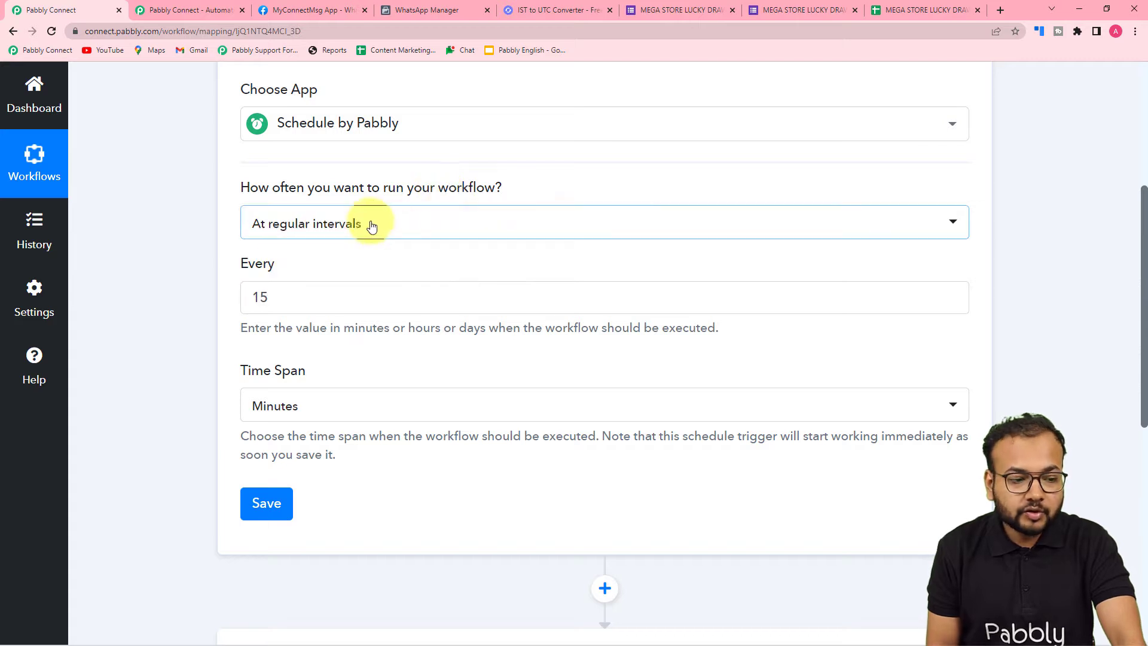
left_click(372, 225)
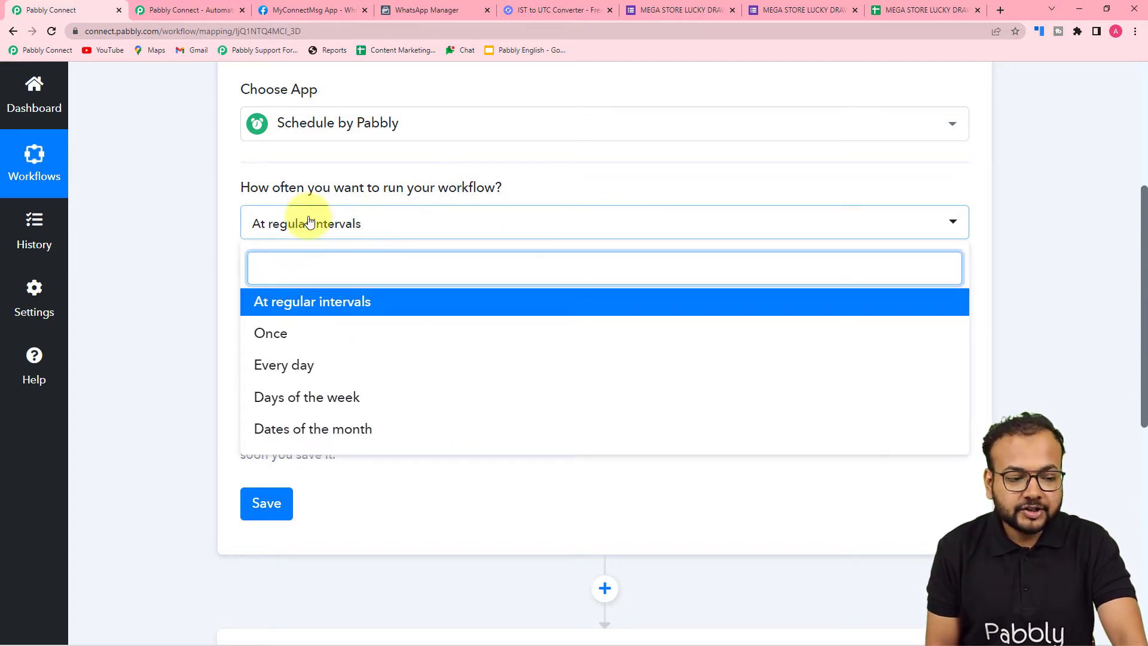
left_click(263, 343)
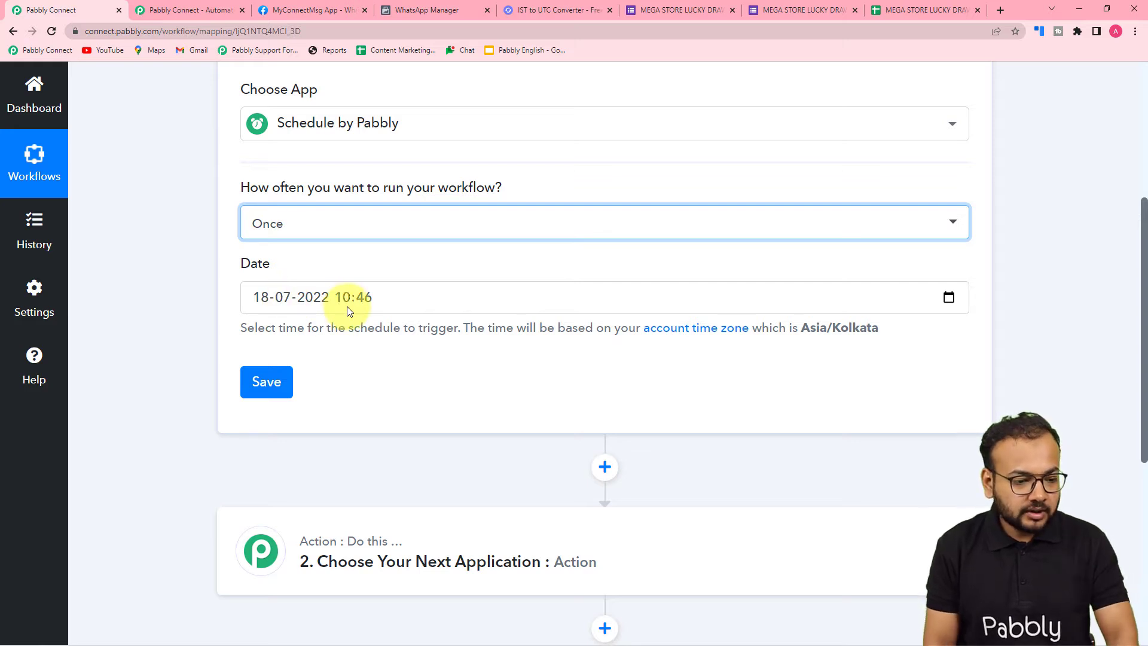
left_click(258, 302)
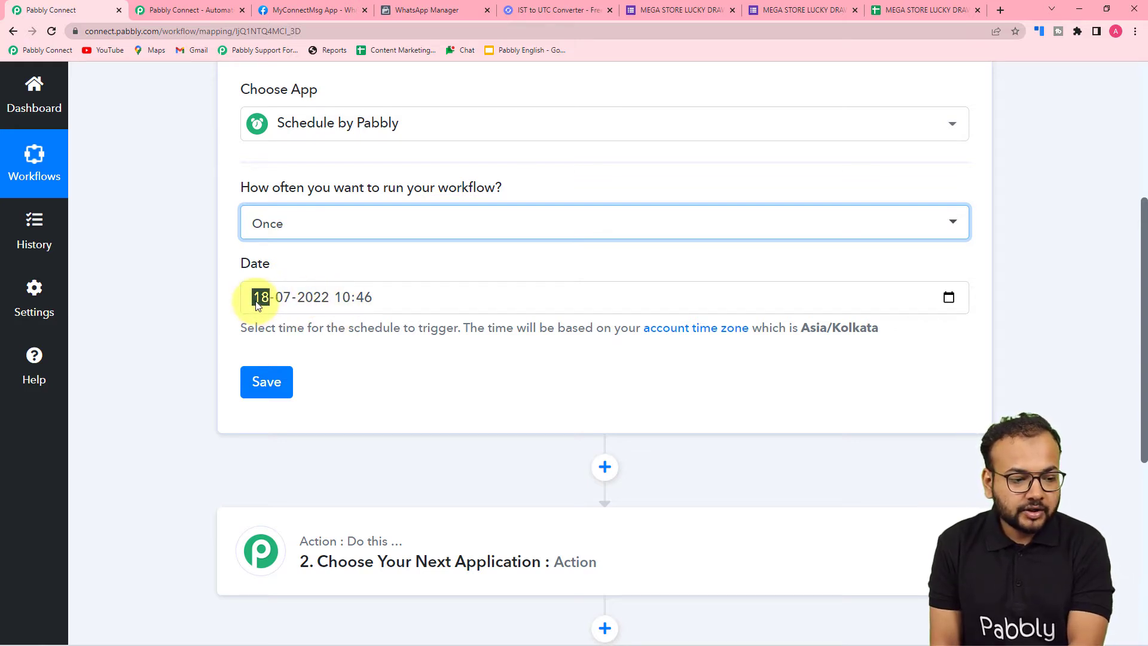
type("25")
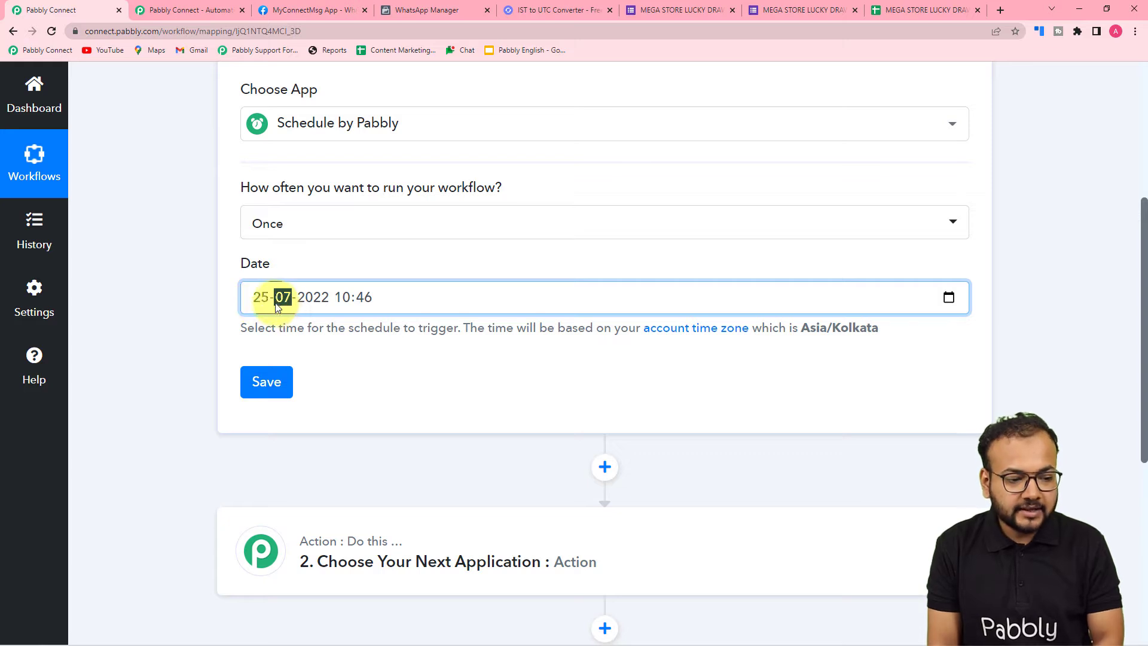
left_click(349, 296)
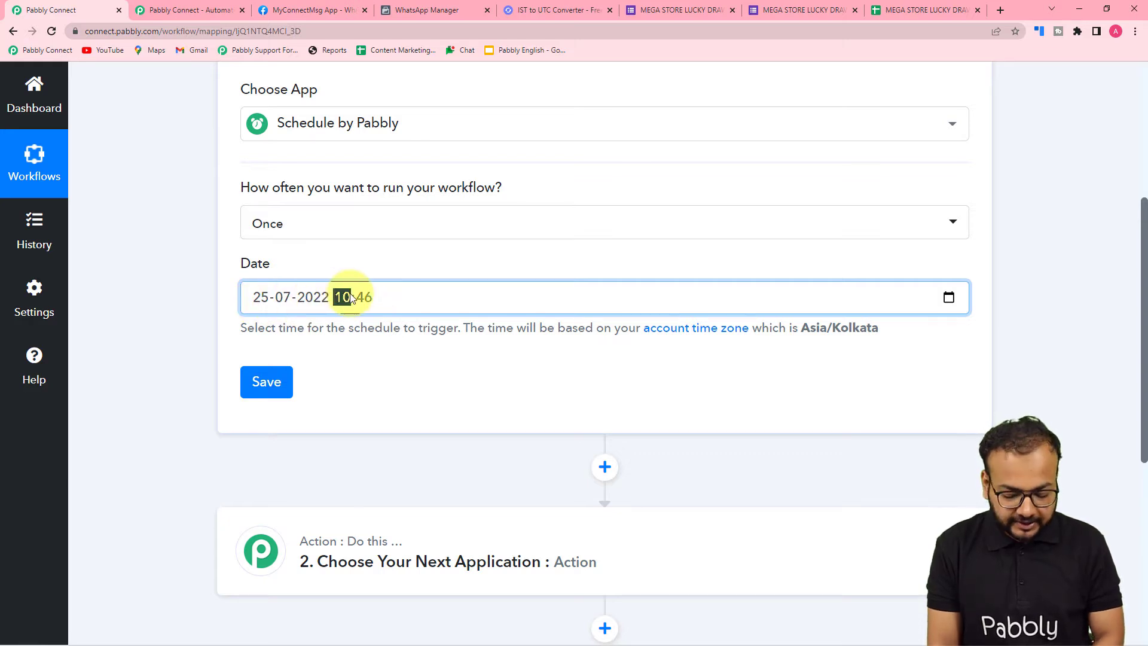
type("1100")
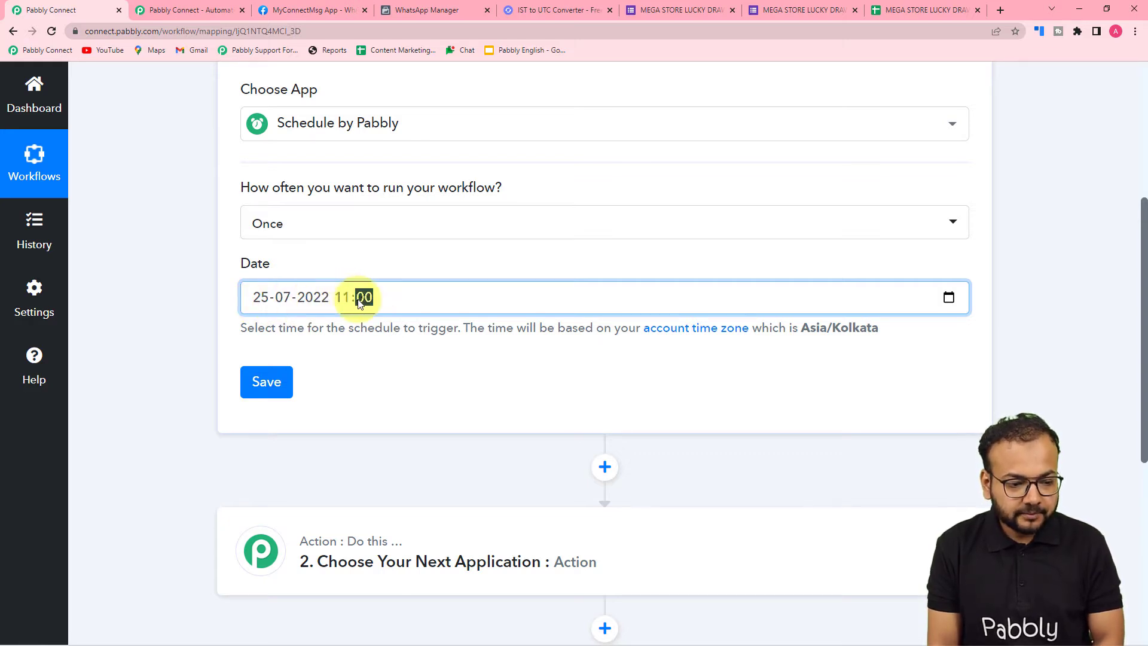
left_click(370, 359)
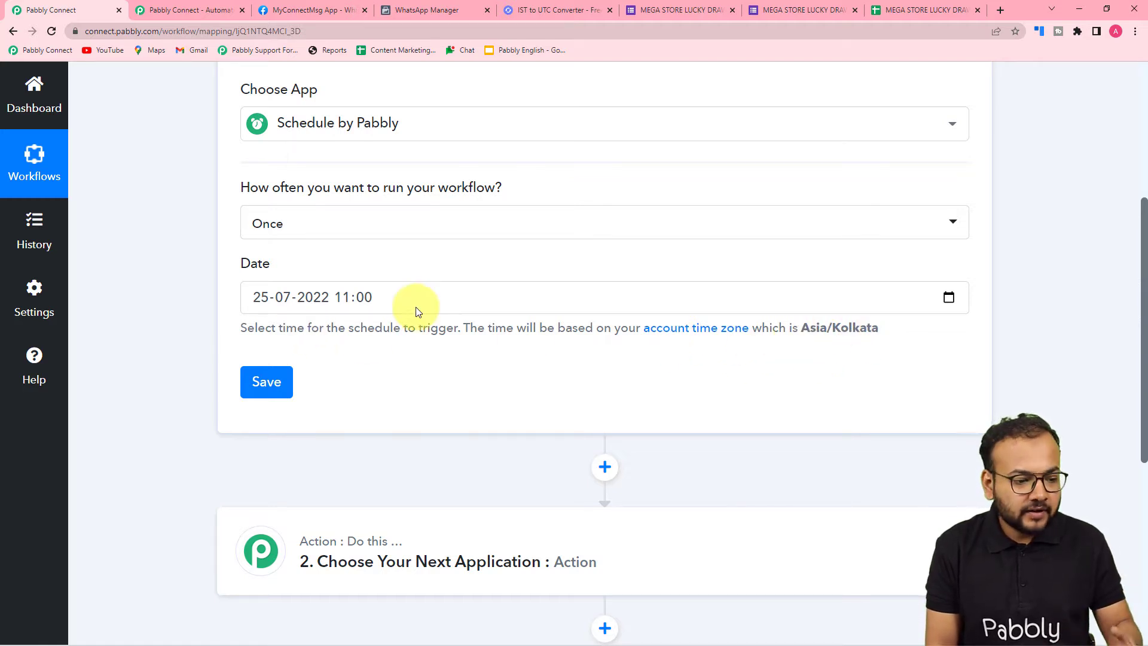
left_click(262, 395)
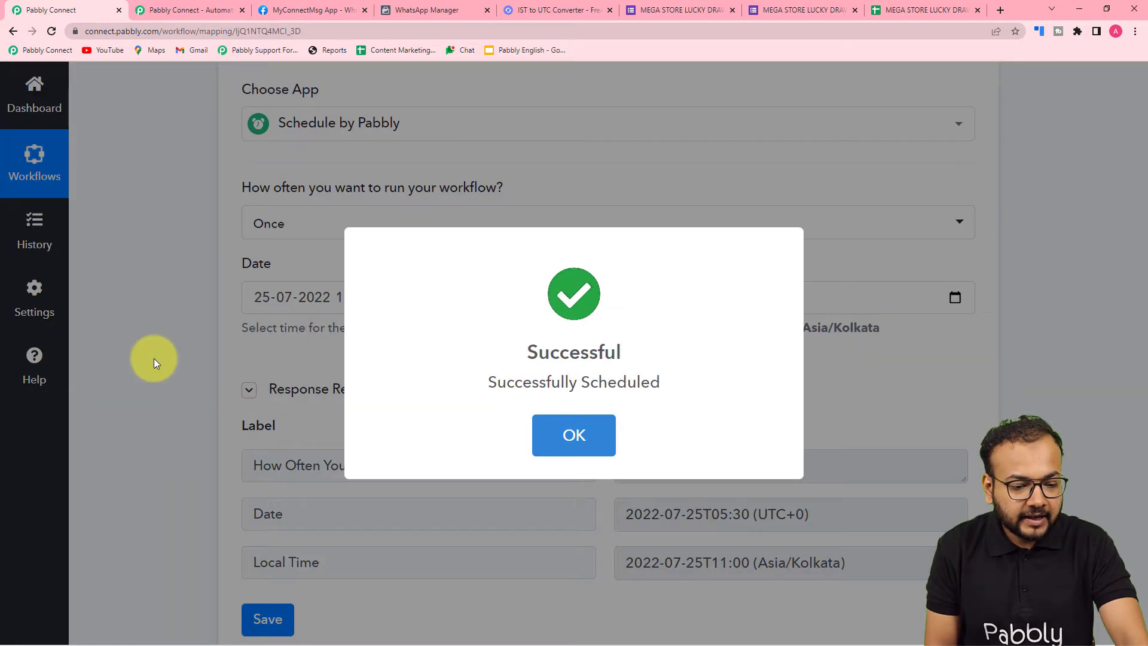
left_click(154, 359)
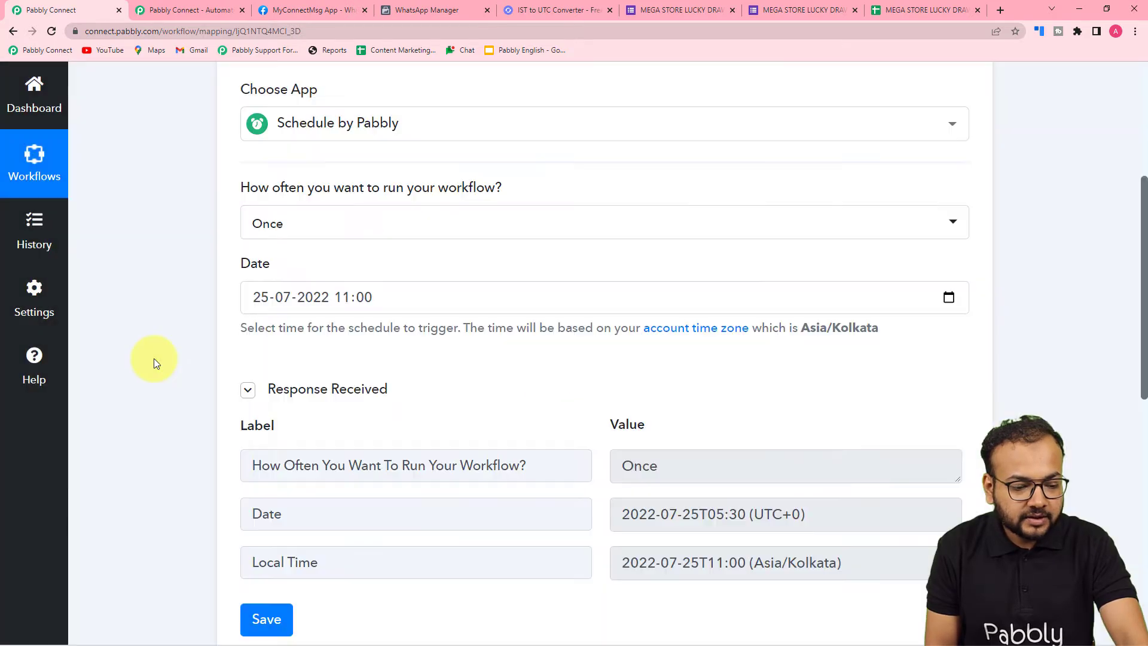
scroll(154, 359, "down", 3)
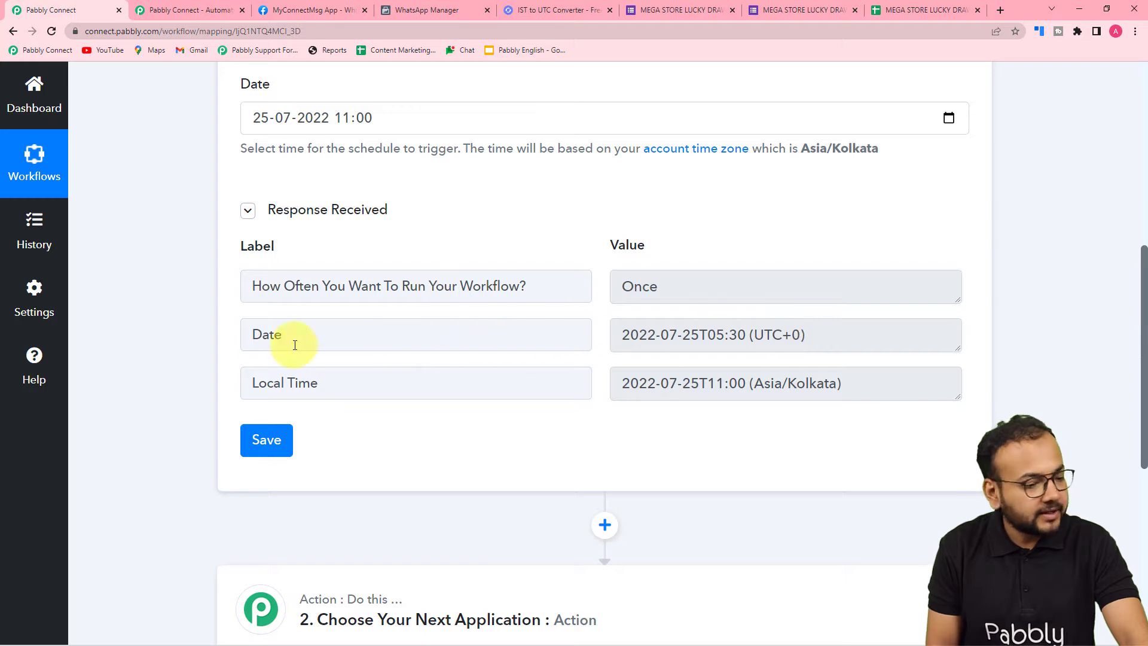
scroll(162, 352, "down", 5)
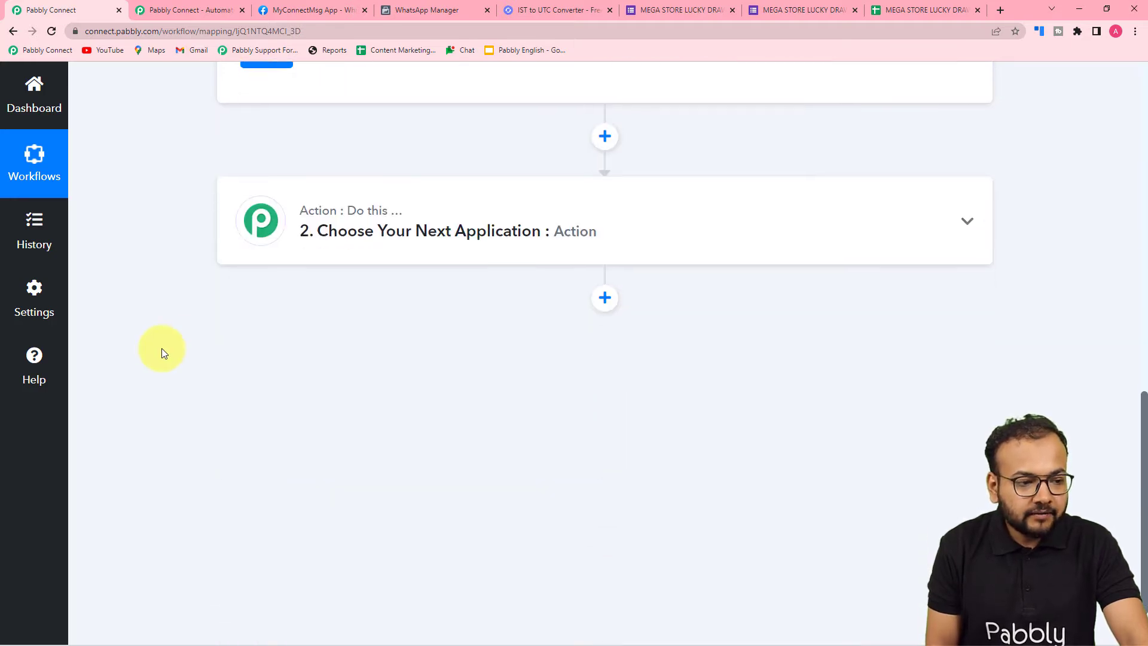
scroll(163, 353, "up", 5)
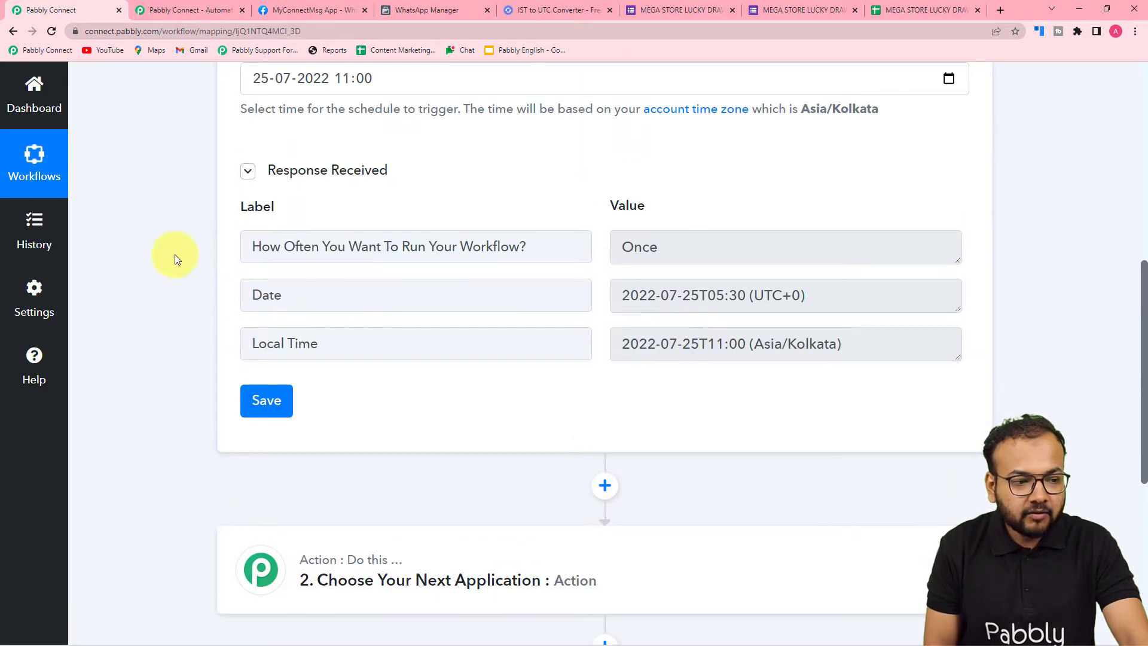
Check the lucky draw responses spreadsheet, return to the workflow, and choose Google Sheets as the app for the second step
scroll(174, 256, "down", 5)
left_click(884, 10)
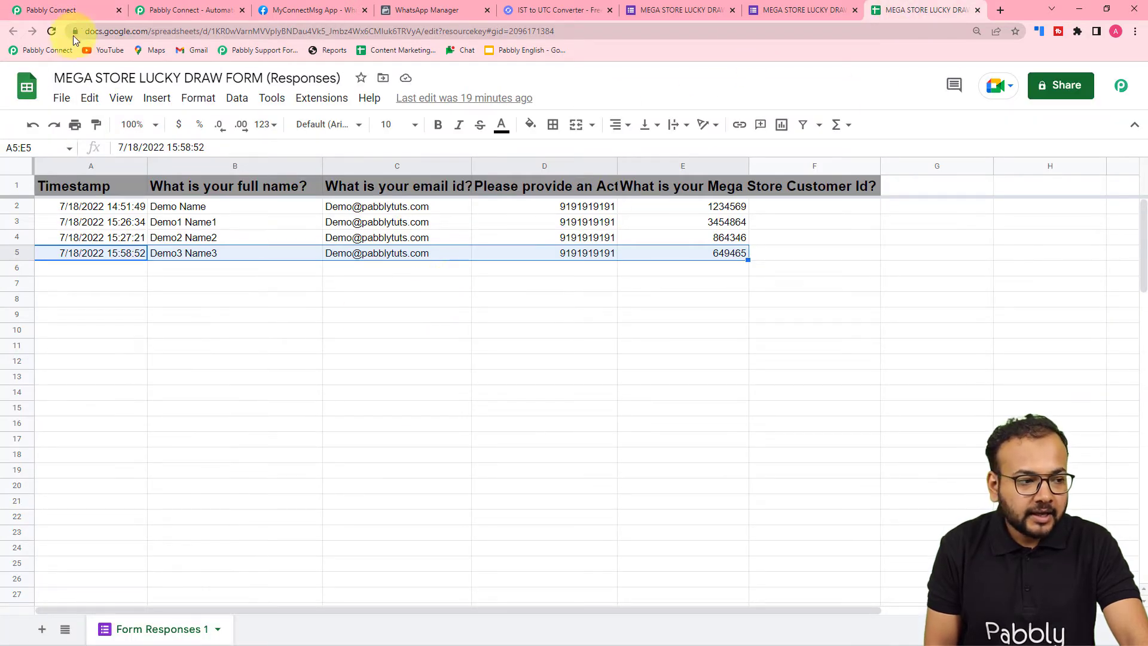
left_click(73, 11)
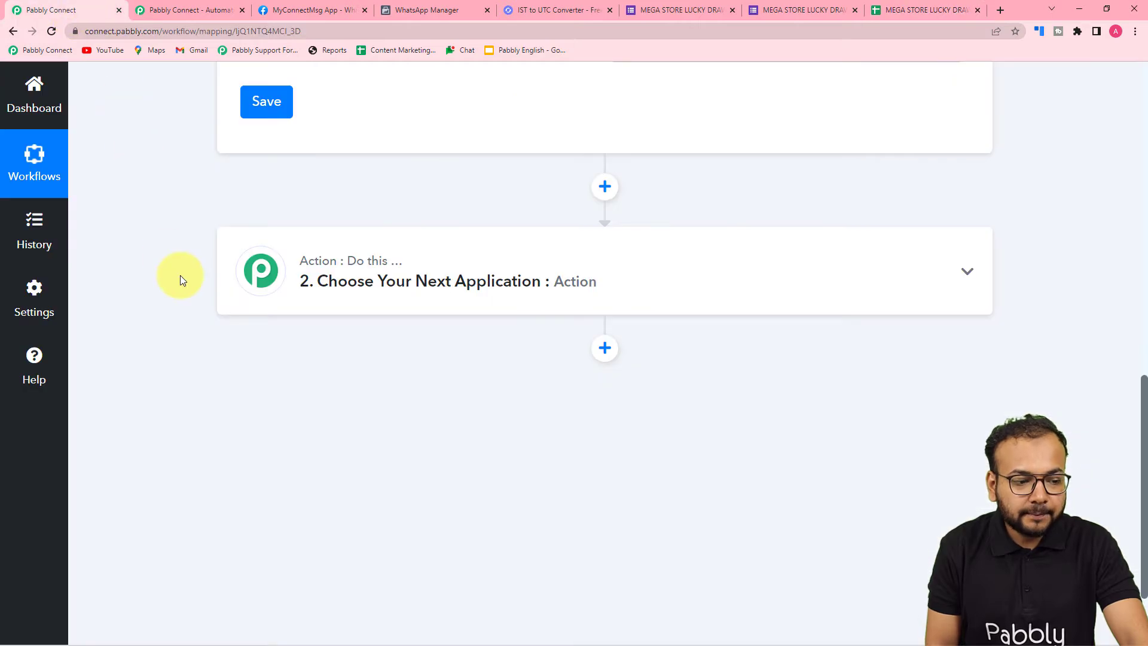
left_click(472, 264)
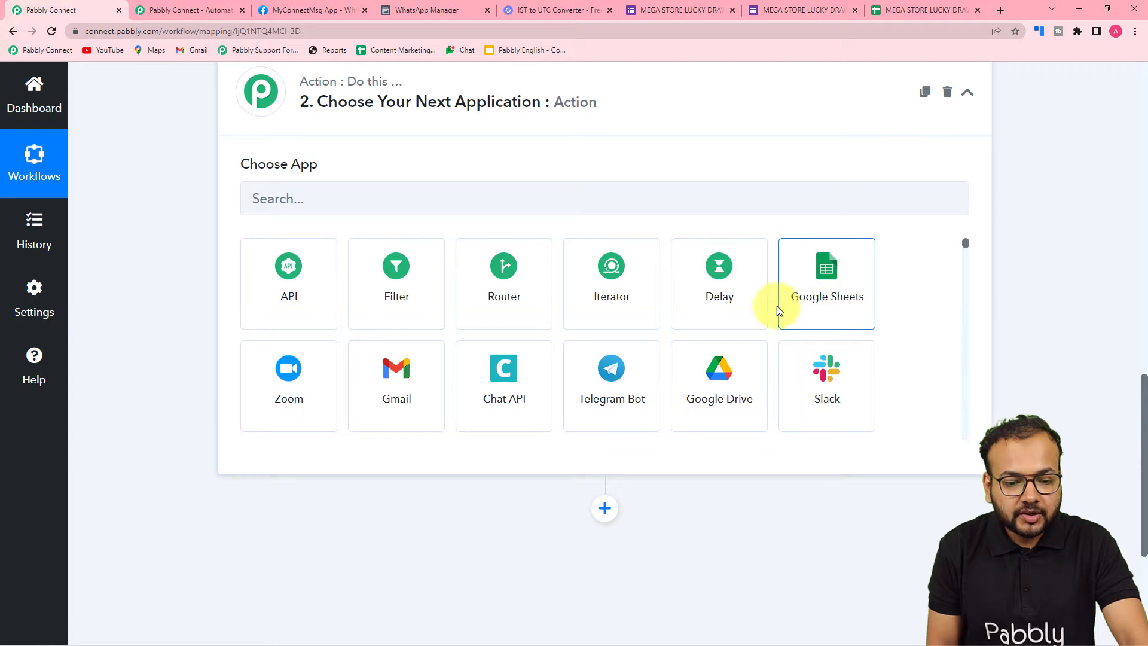
left_click(833, 308)
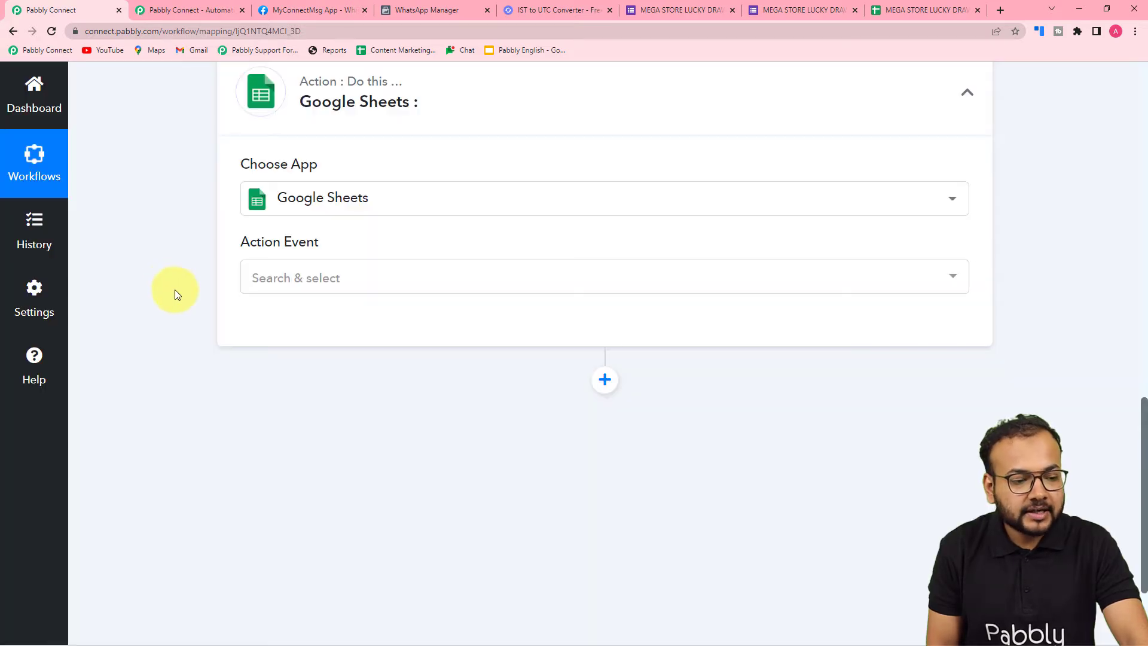
Set the Google Sheets action event to Add New Row after checking the responses spreadsheet once more
scroll(175, 289, "down", 1)
left_click(299, 222)
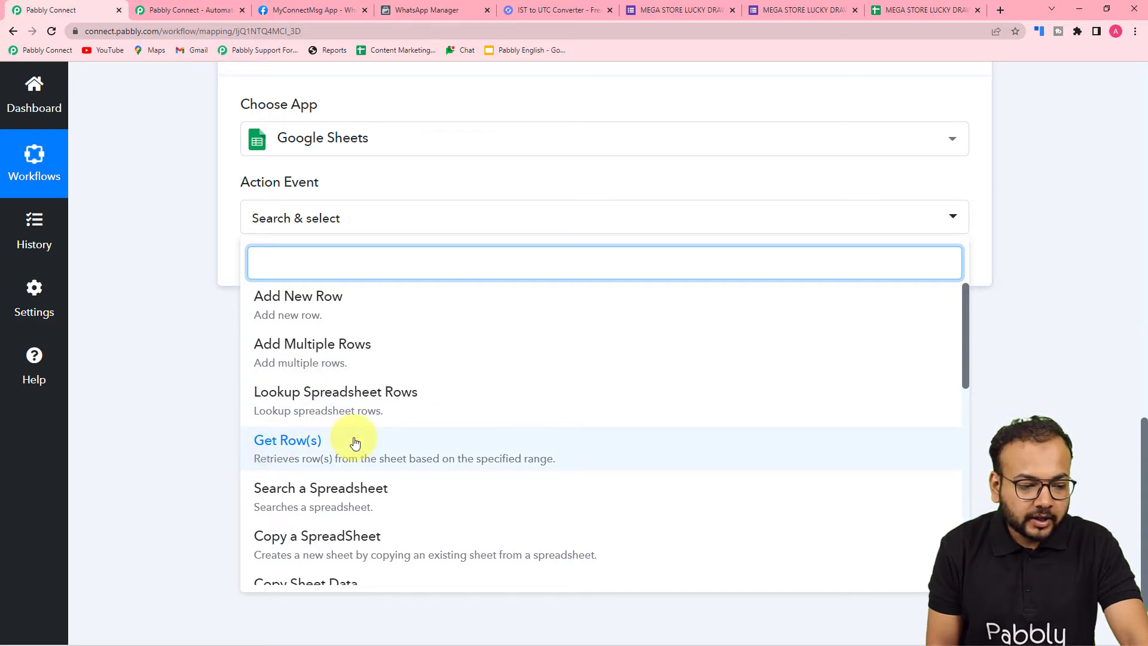
left_click(180, 396)
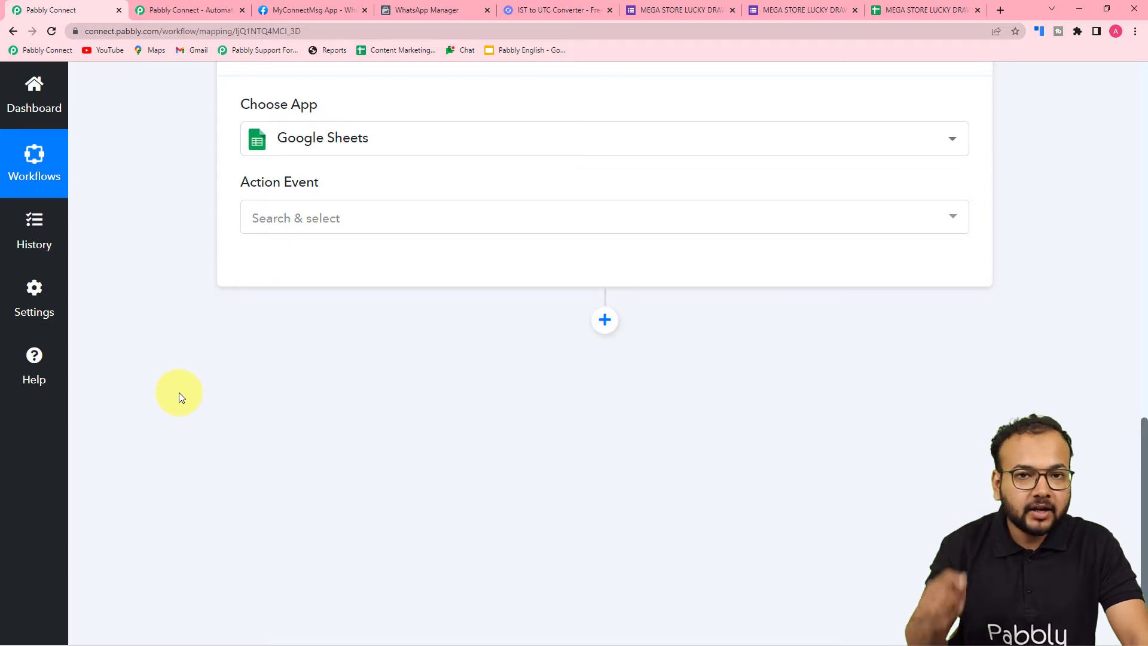
left_click(885, 8)
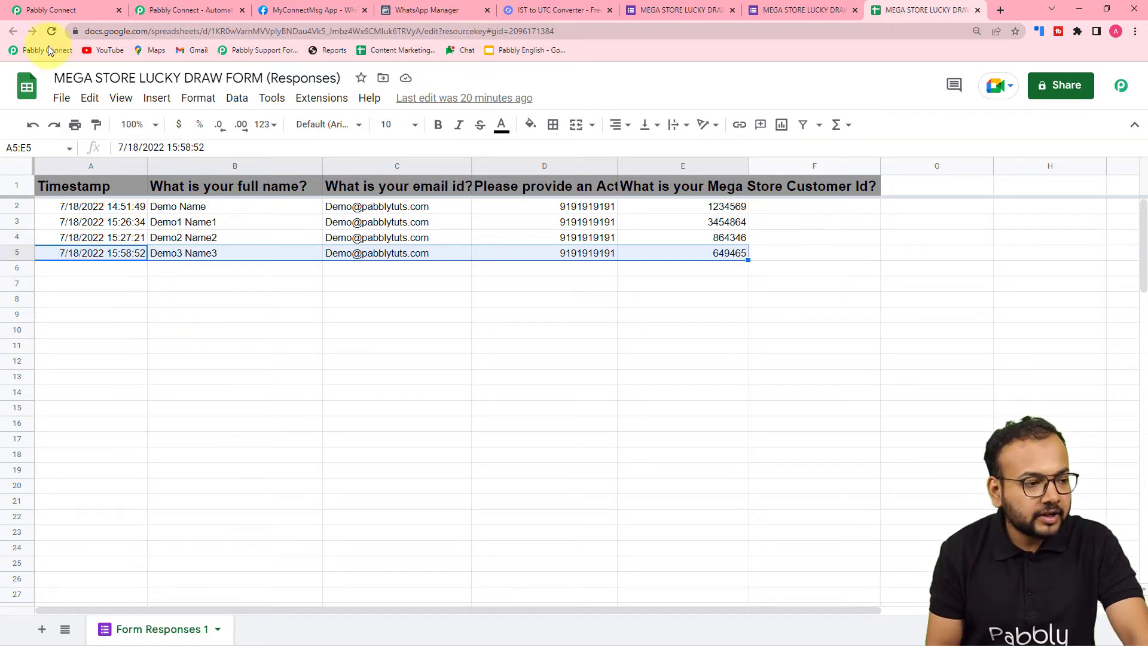
left_click(64, 8)
scroll(137, 161, "down", 2)
scroll(279, 135, "up", 3)
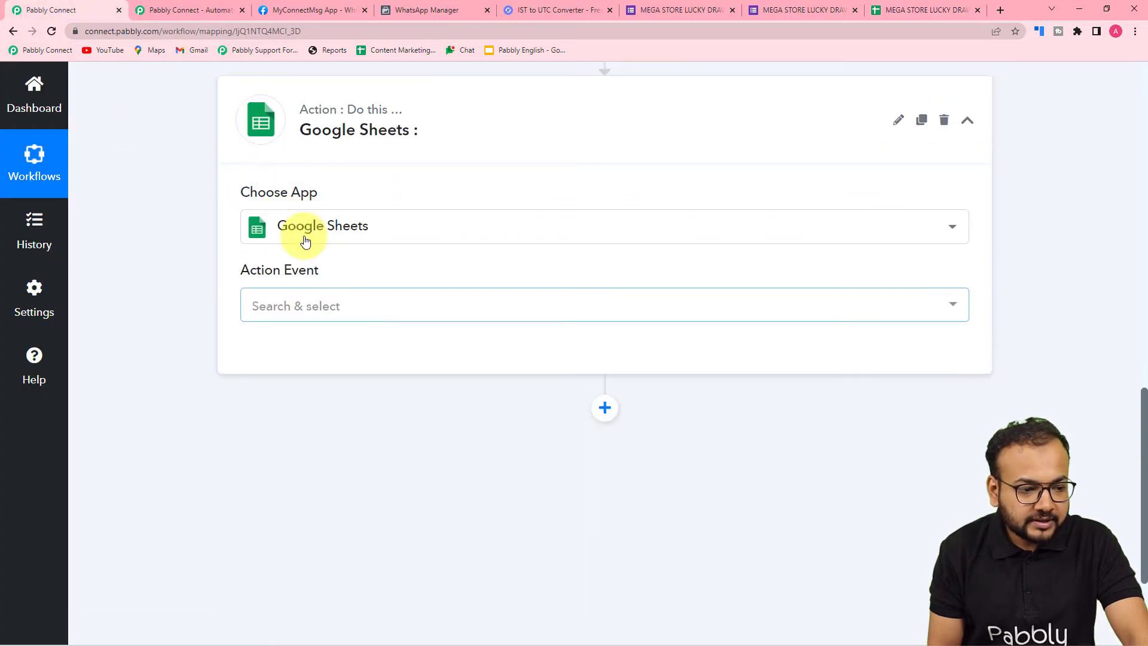
left_click(281, 305)
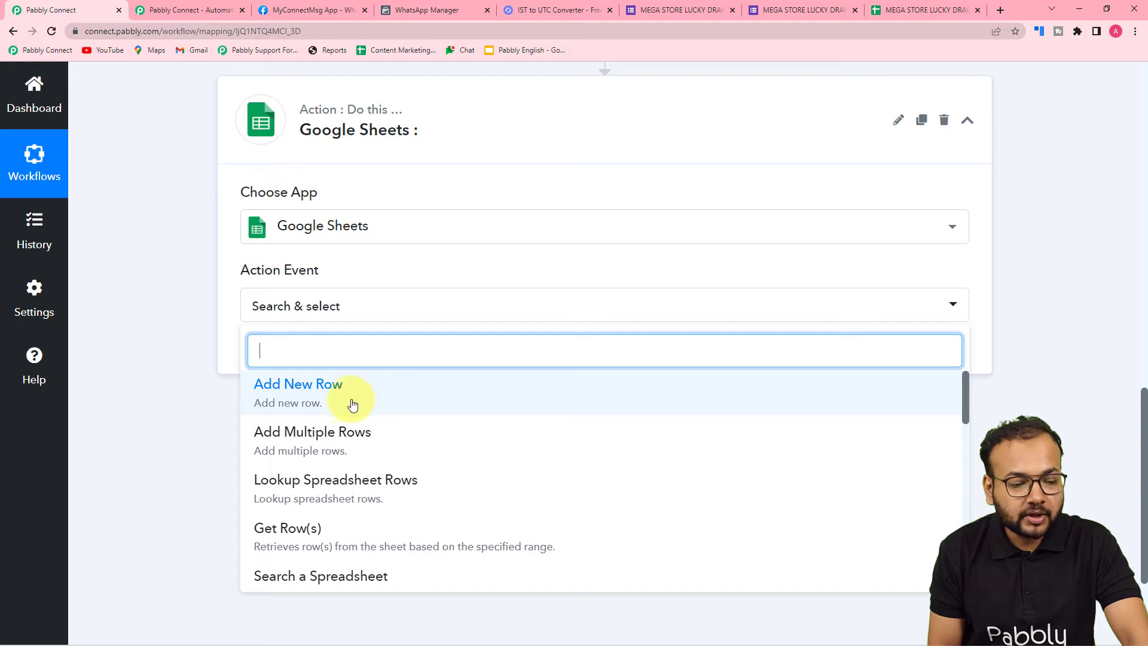
left_click(297, 399)
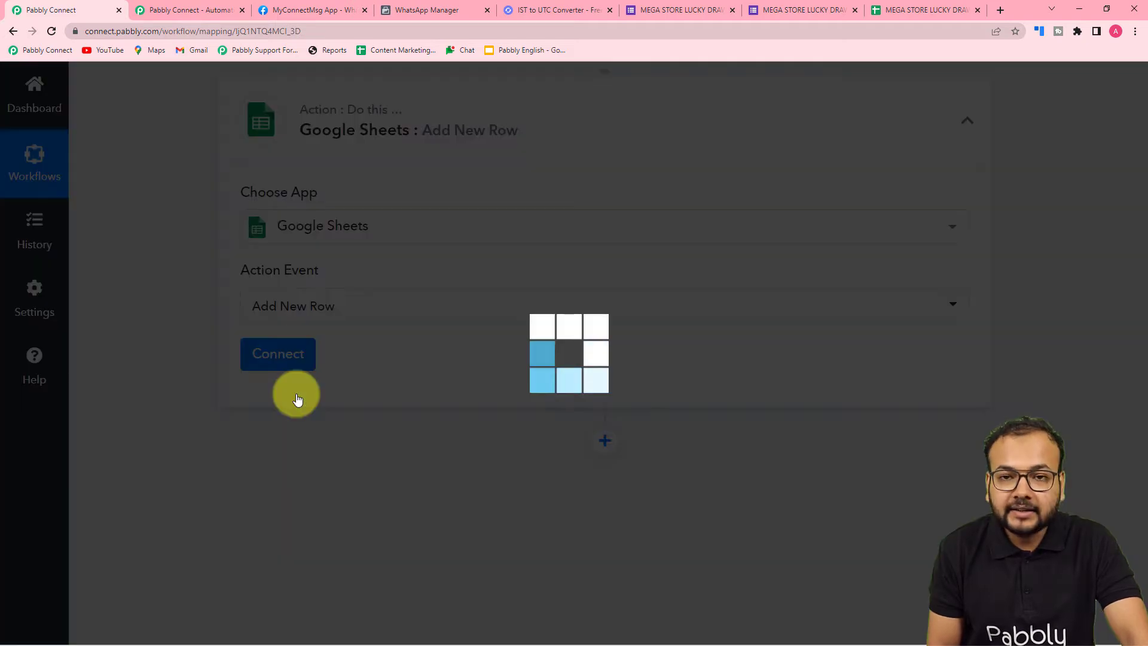
Add a new Google Sheets connection for the action and authorize Pabbly Connect Sheets with the second listed Google account
left_click(256, 358)
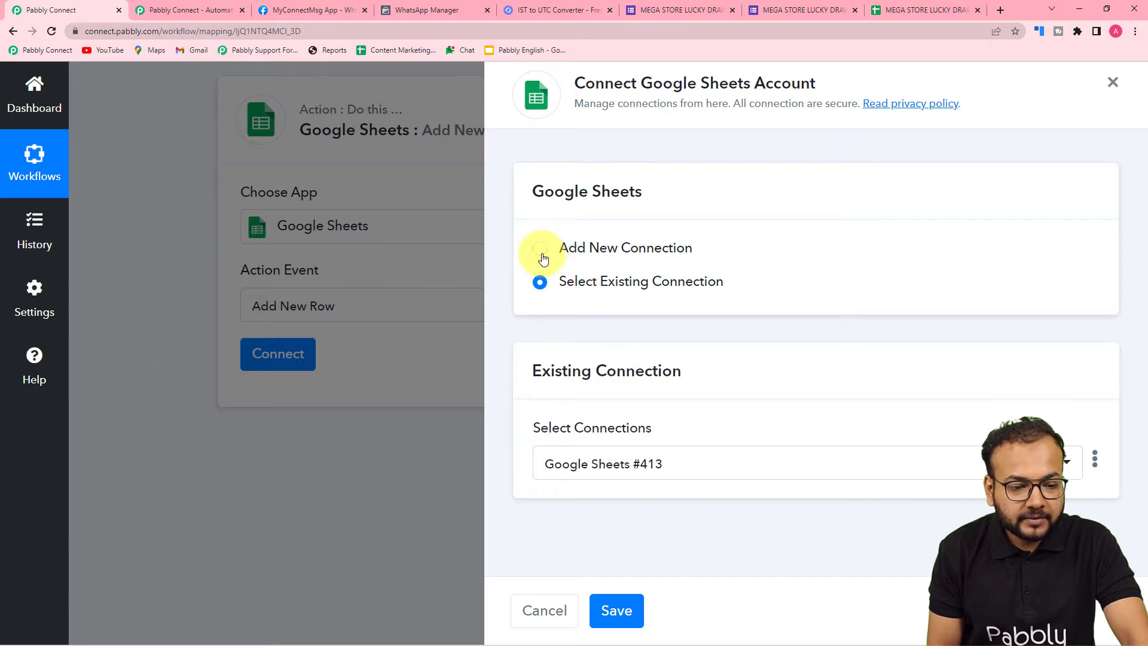
left_click(539, 253)
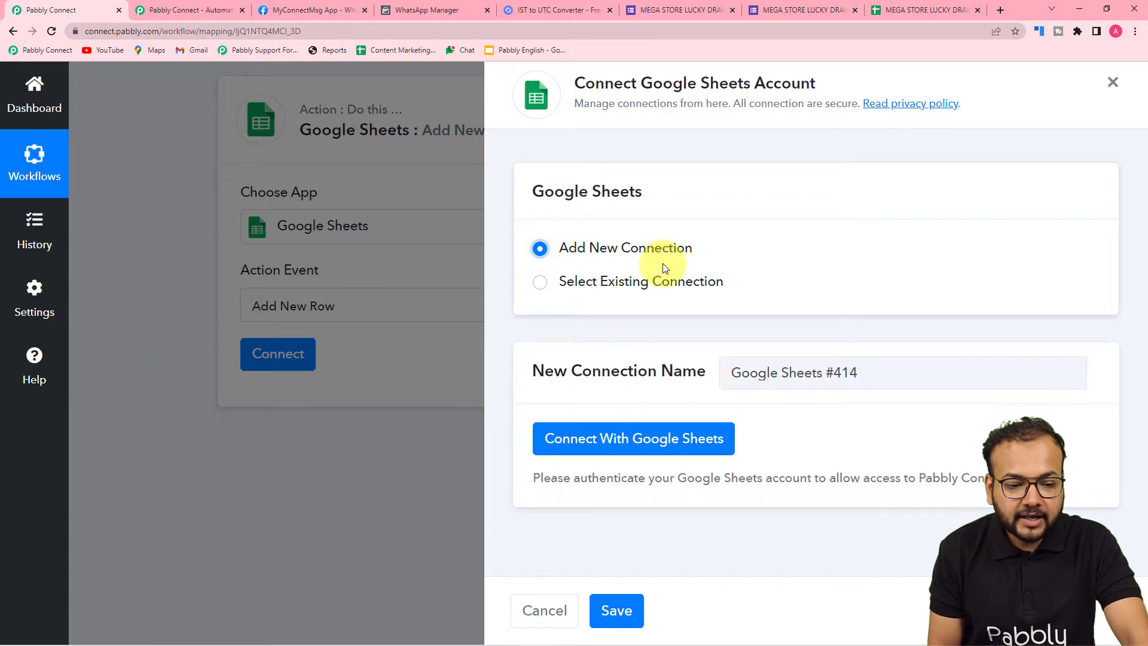
left_click(608, 436)
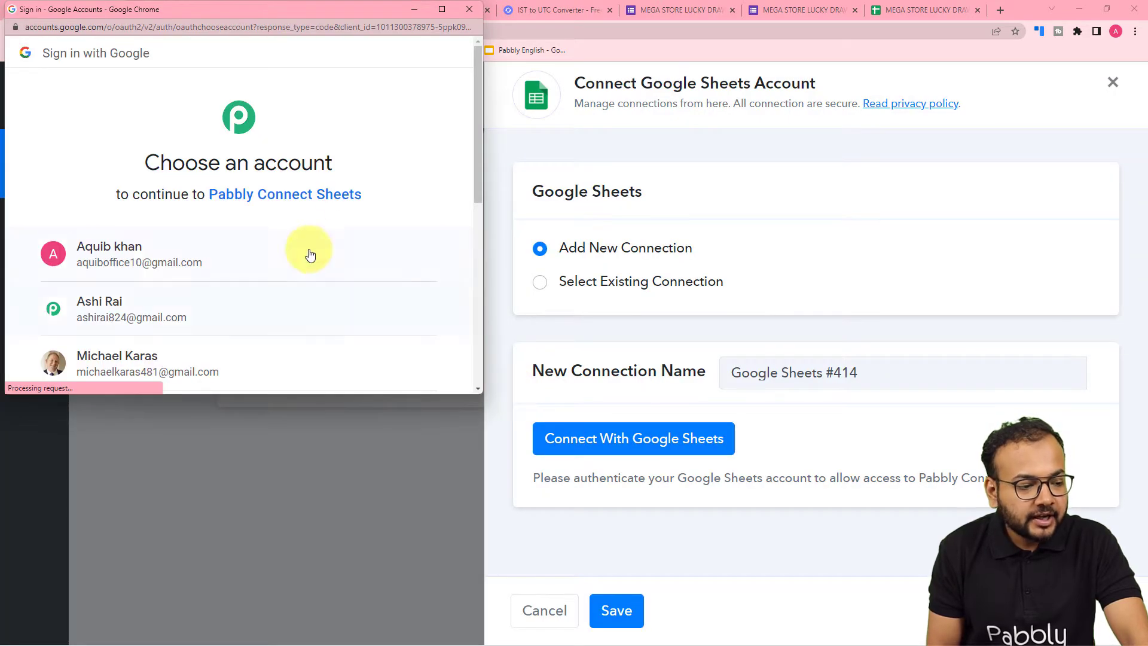
scroll(302, 197, "down", 1)
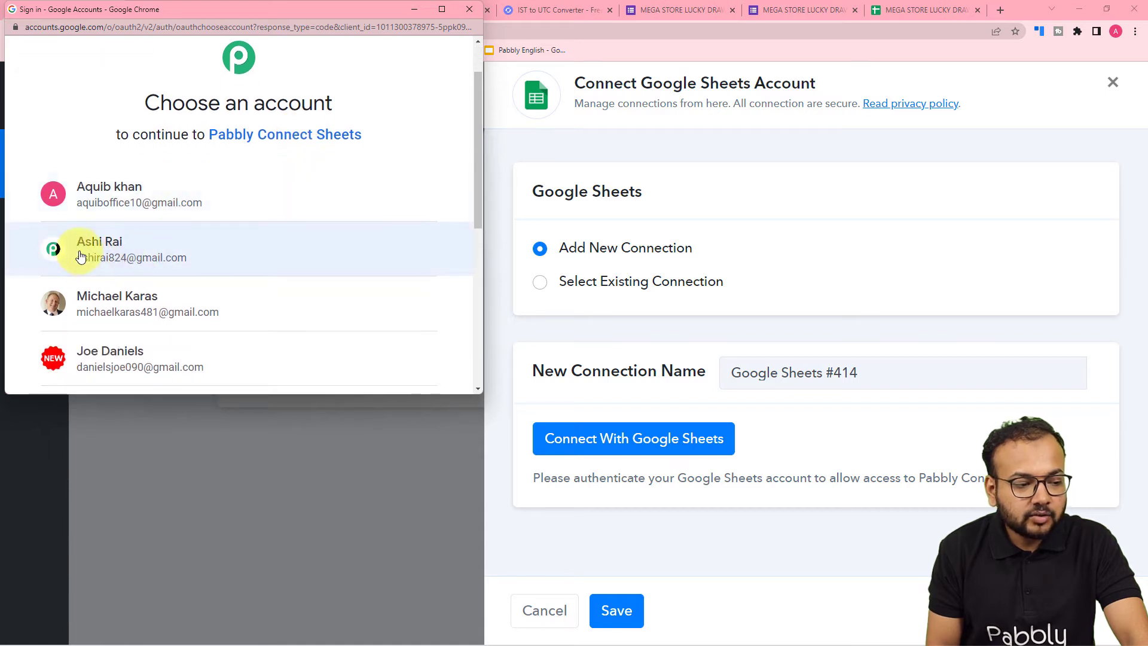
left_click(127, 249)
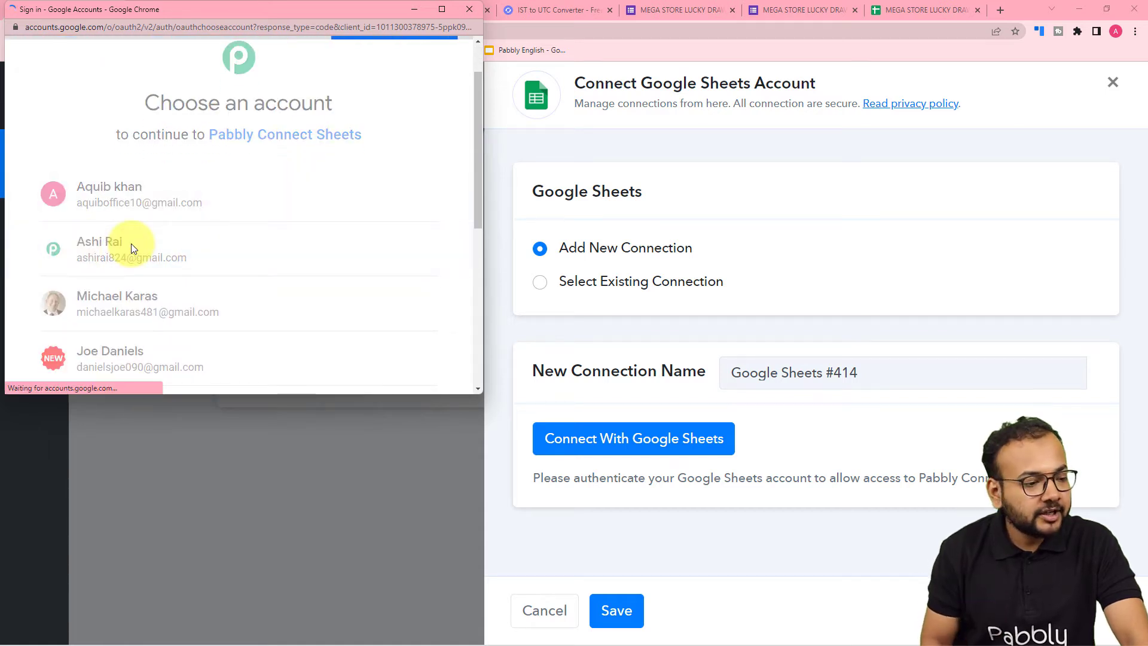
scroll(178, 206, "down", 2)
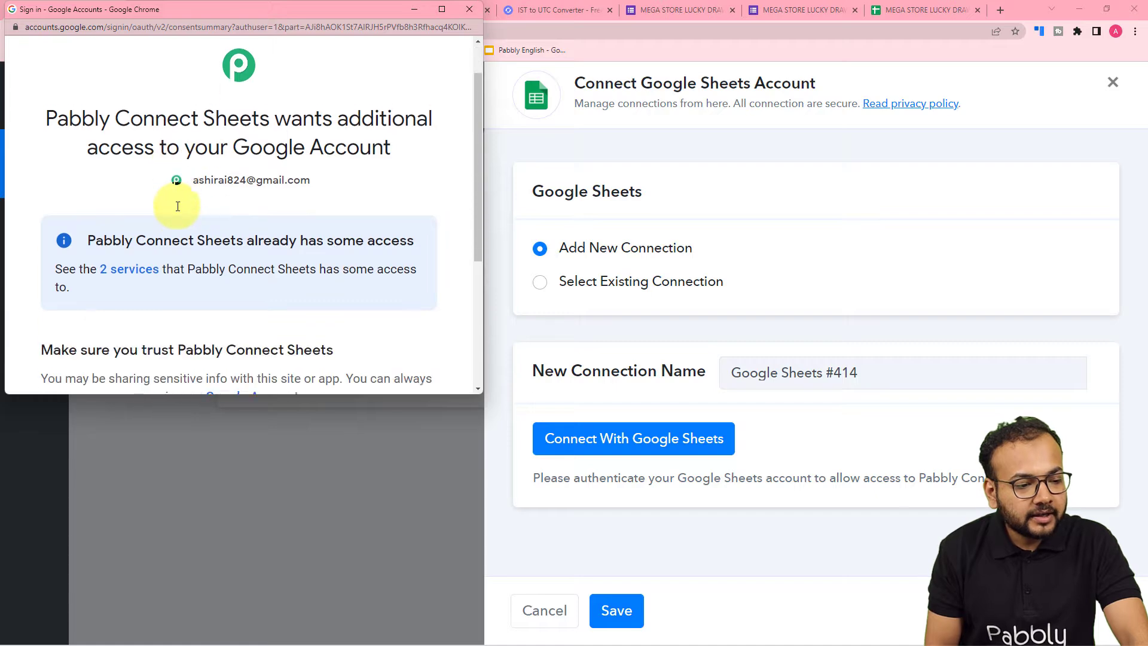
scroll(195, 199, "down", 2)
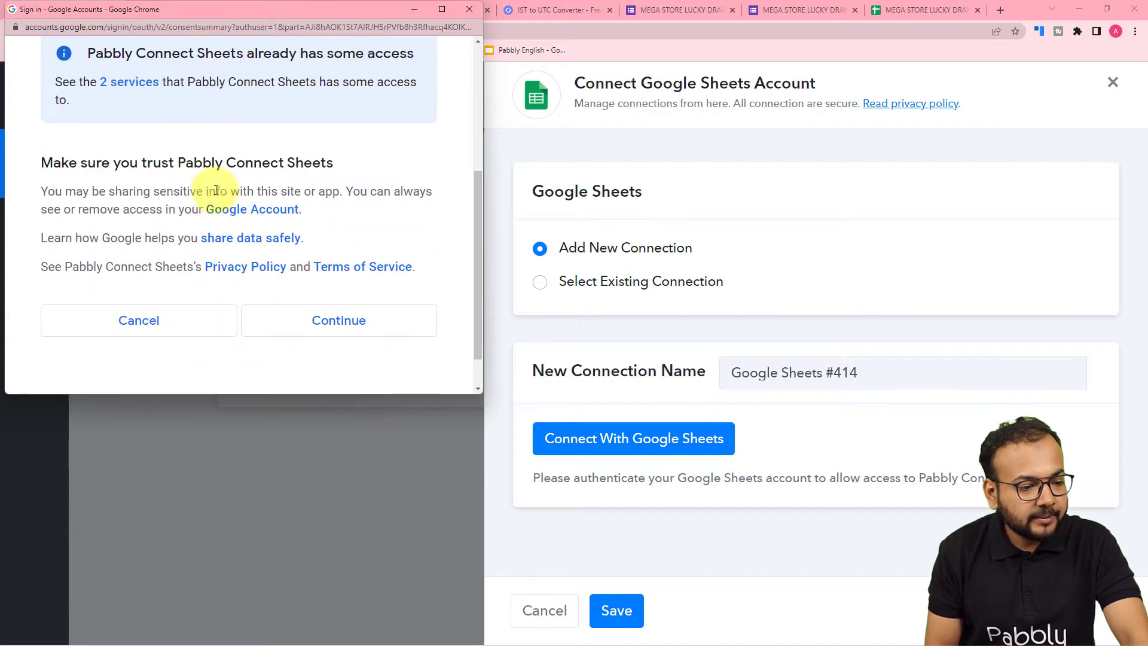
left_click(303, 330)
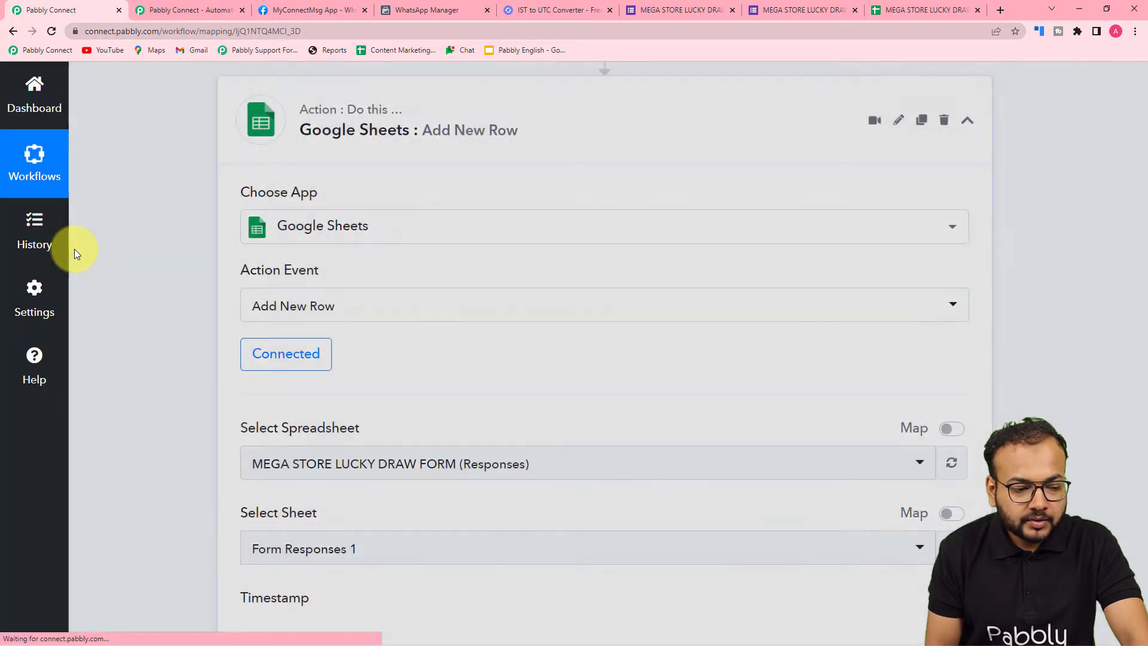
Select MEGA STORE LUCKY DRAW FORM (Responses) as the action's spreadsheet, checking the name against the open spreadsheet
scroll(74, 249, "down", 4)
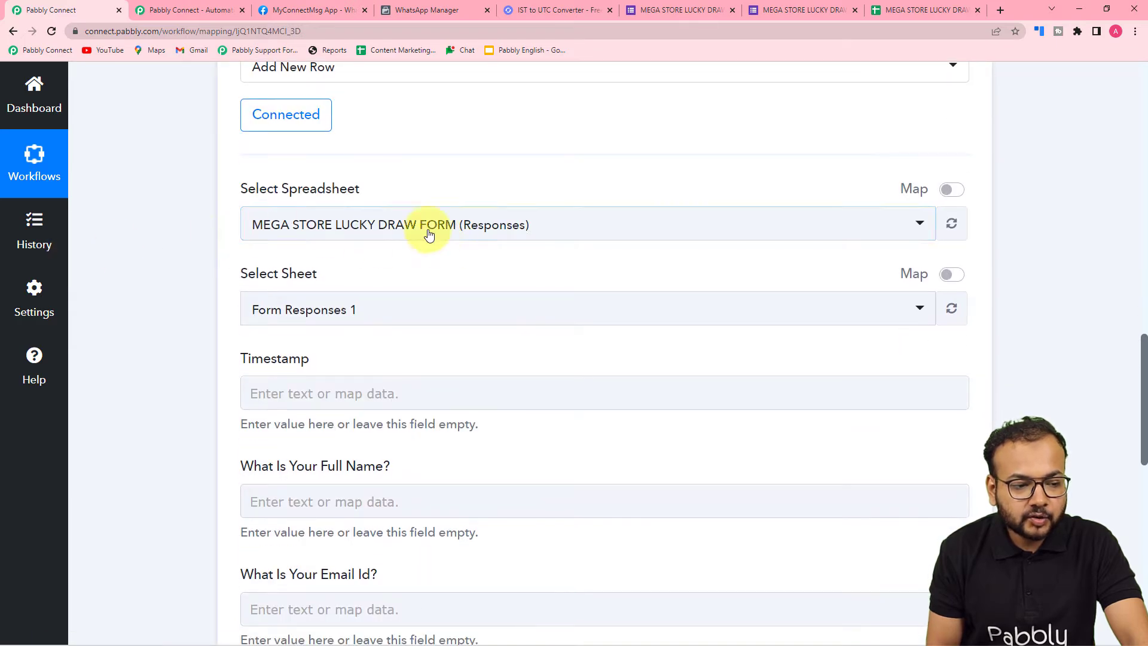
left_click(894, 9)
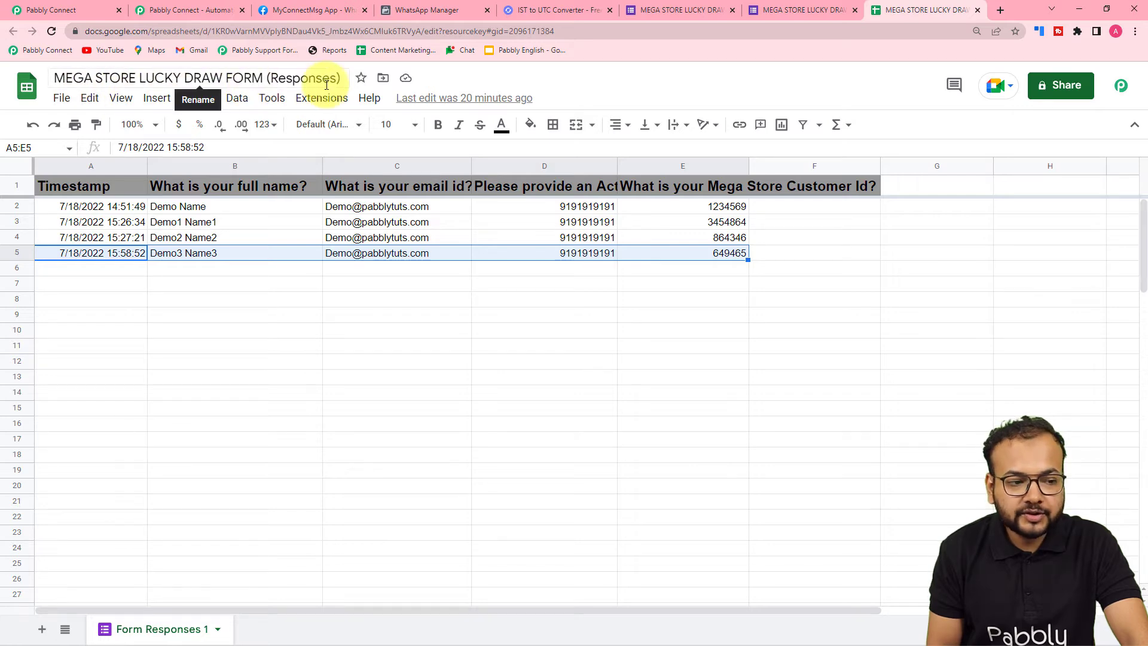
left_click(81, 10)
left_click(328, 230)
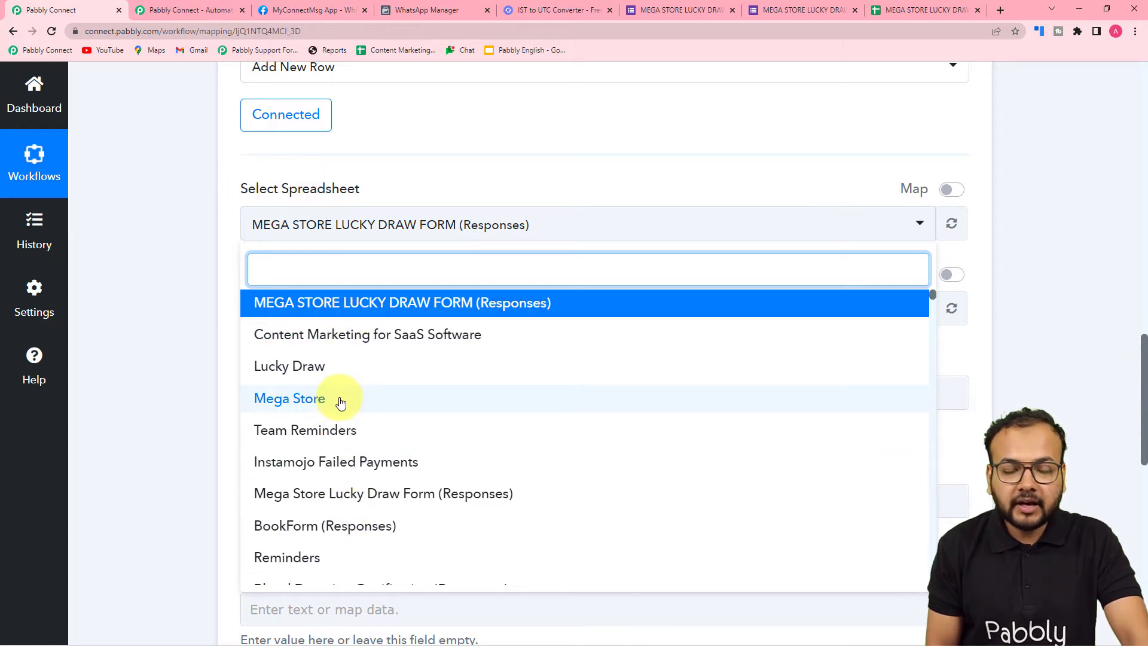
left_click(328, 316)
Compare the action's Form Responses 1 selection and its column fields with the sheet name and headers in the responses spreadsheet
scroll(281, 323, "down", 2)
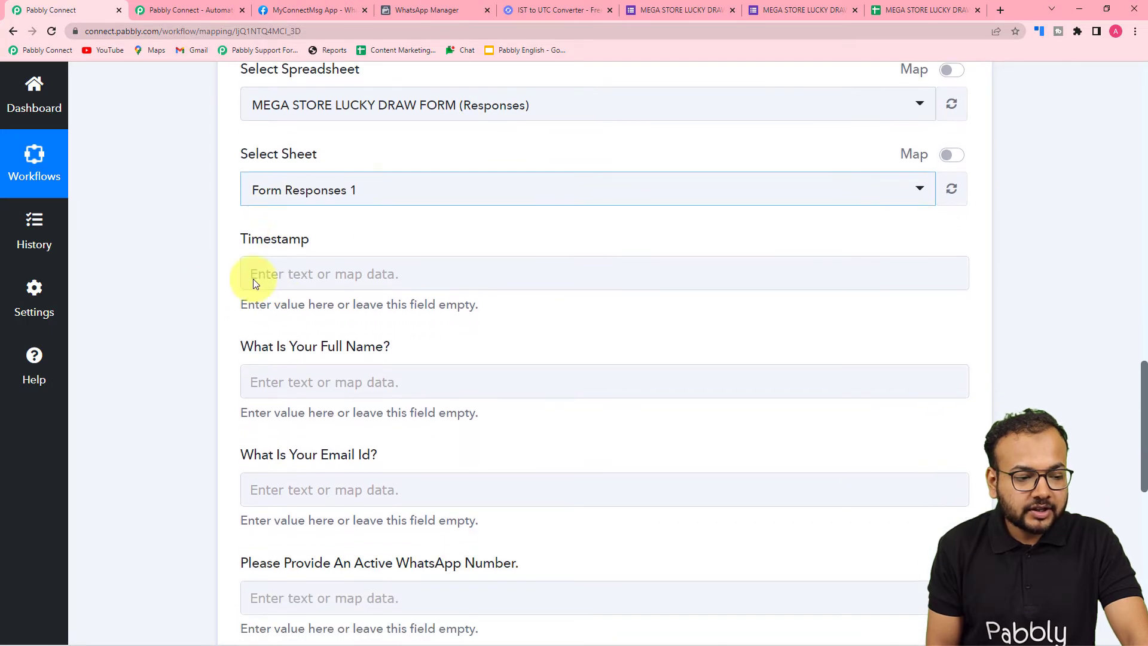
left_click(882, 10)
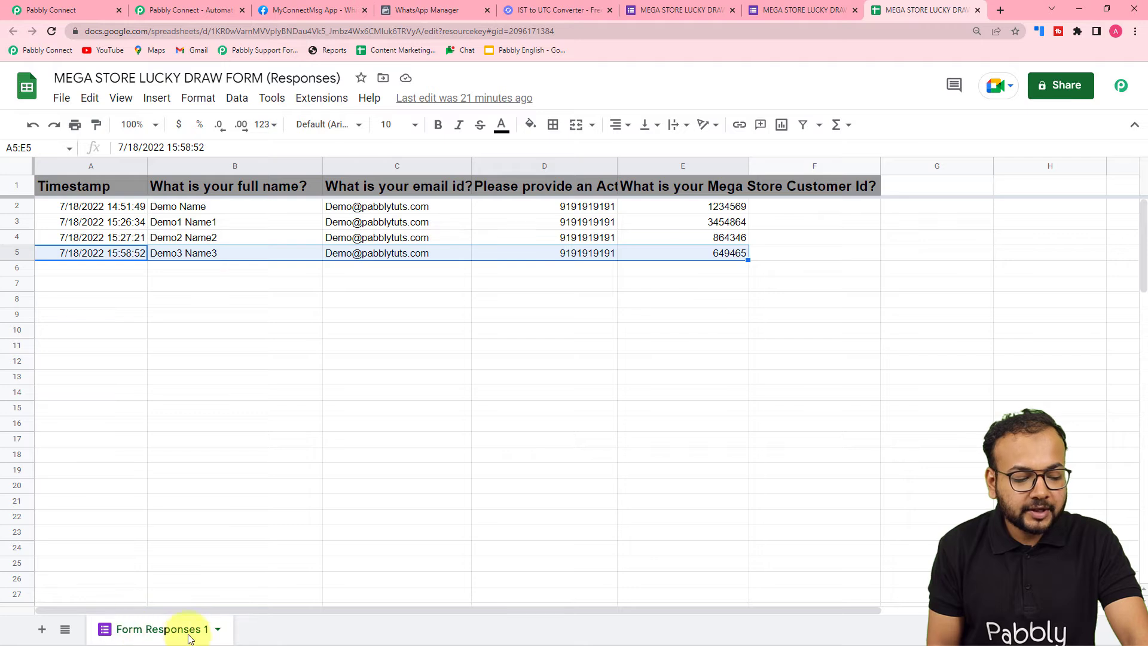
left_click(63, 11)
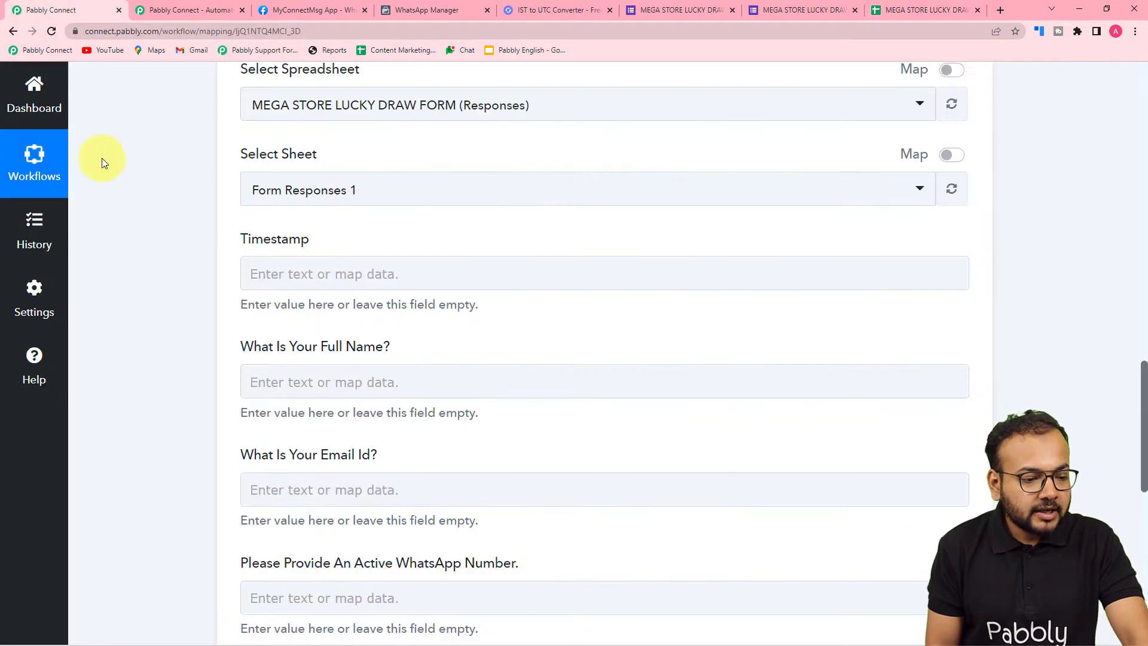
scroll(129, 328, "down", 1)
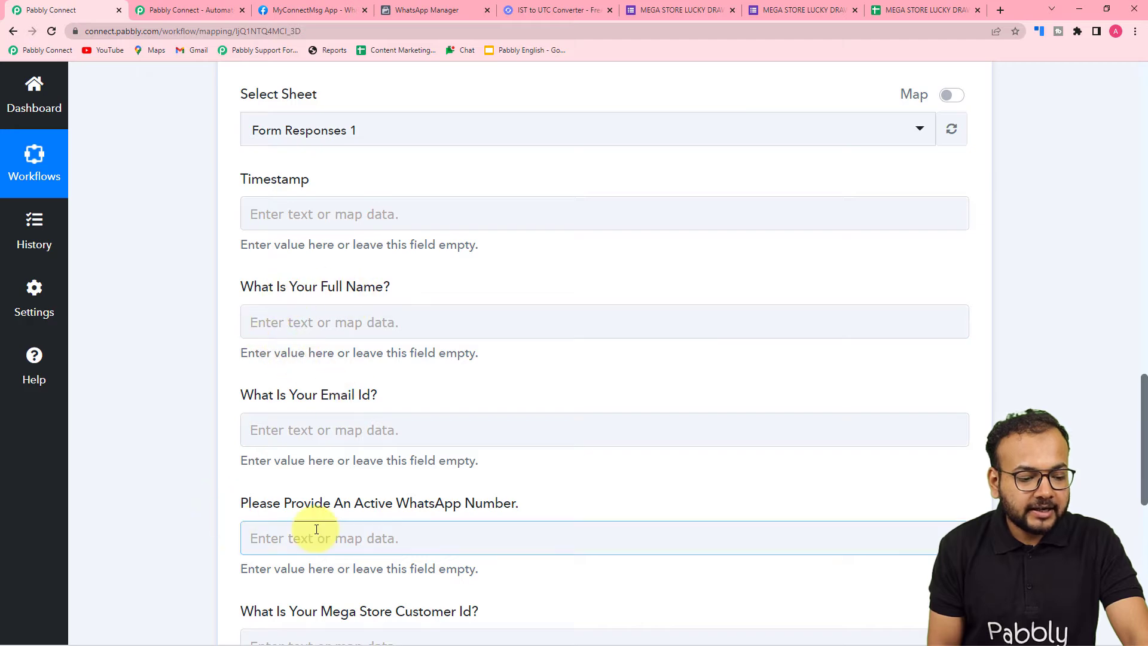
scroll(315, 530, "down", 2)
scroll(317, 529, "down", 1)
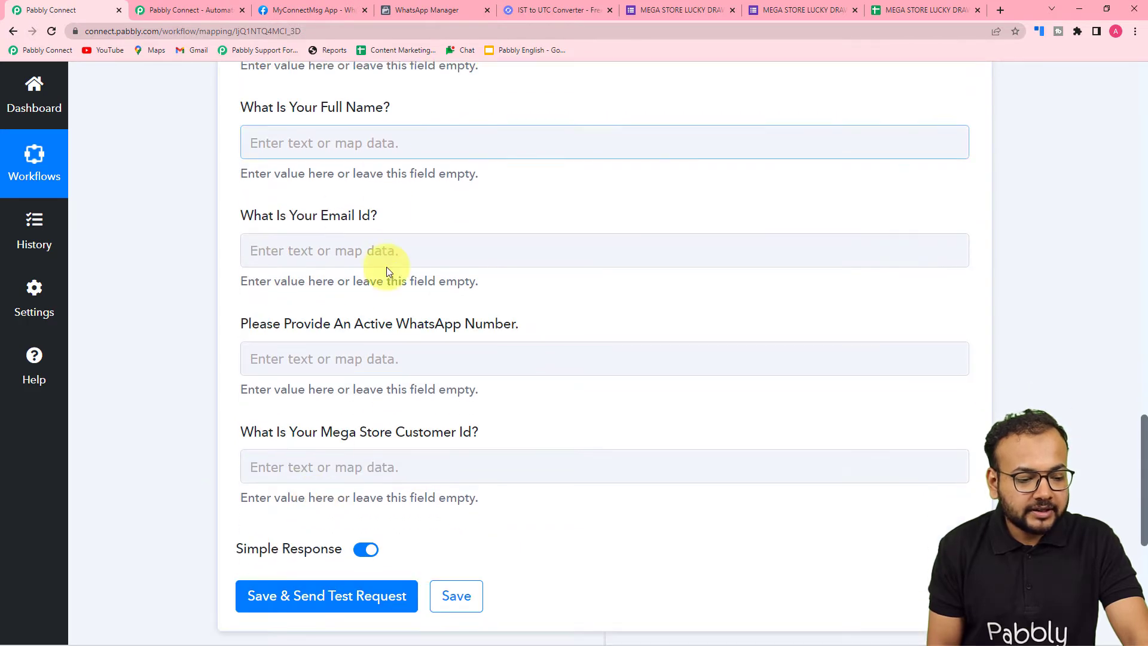
left_click(948, 10)
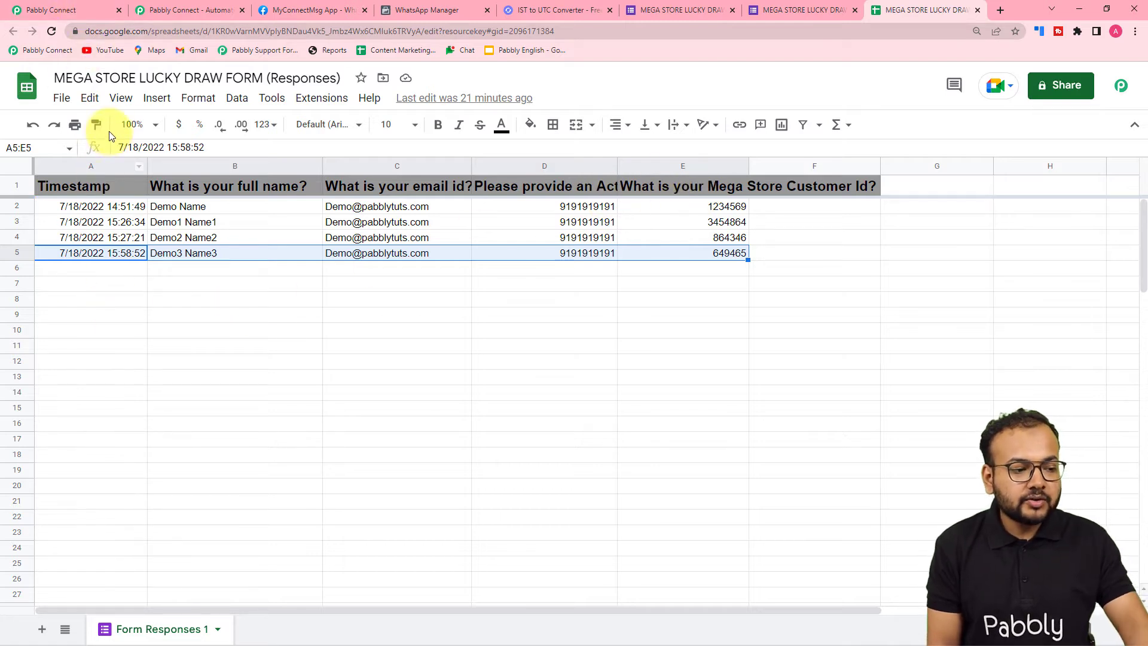
left_click(51, 10)
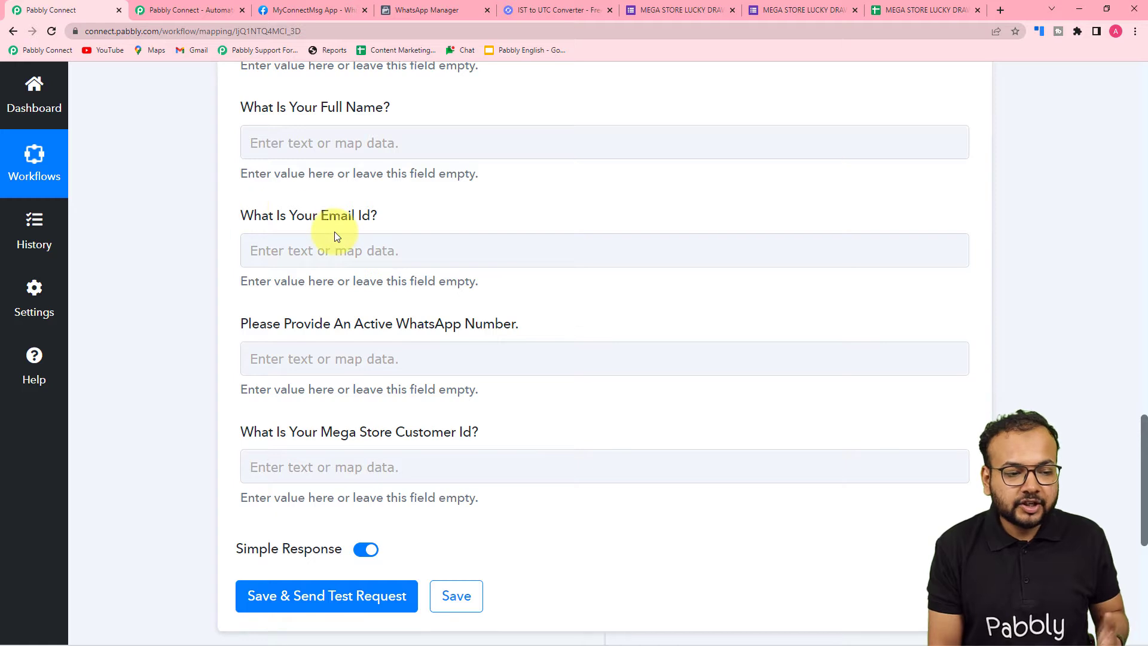
scroll(332, 278, "up", 2)
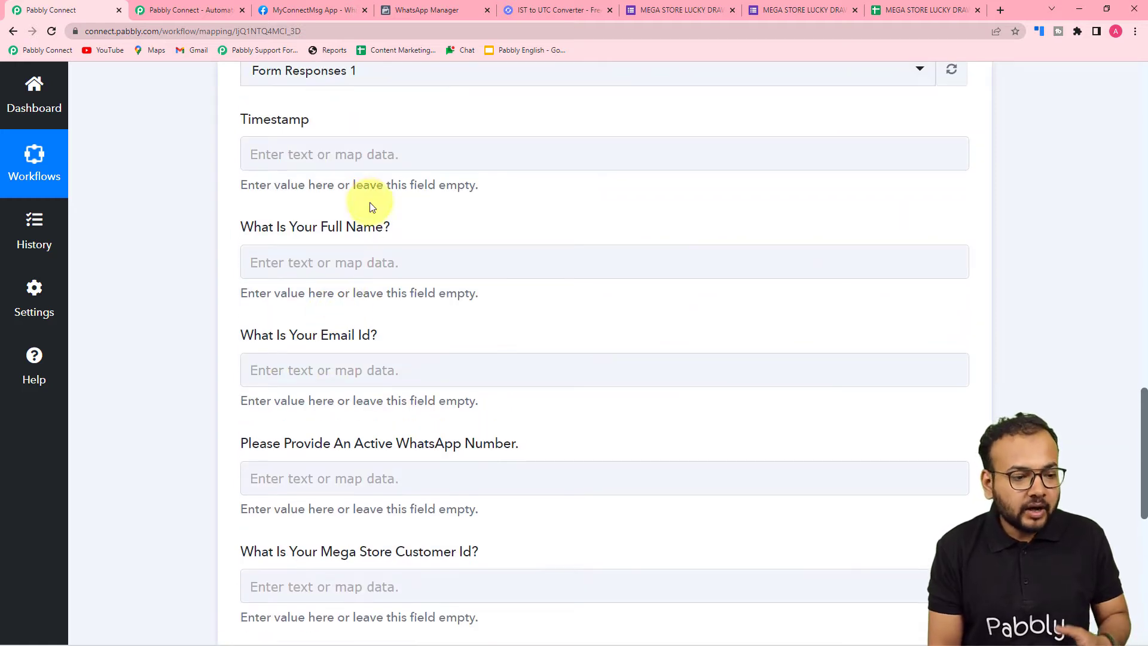
Enter "Last Row" as the value for the Timestamp, full name and email ID columns of the new row
left_click(371, 154)
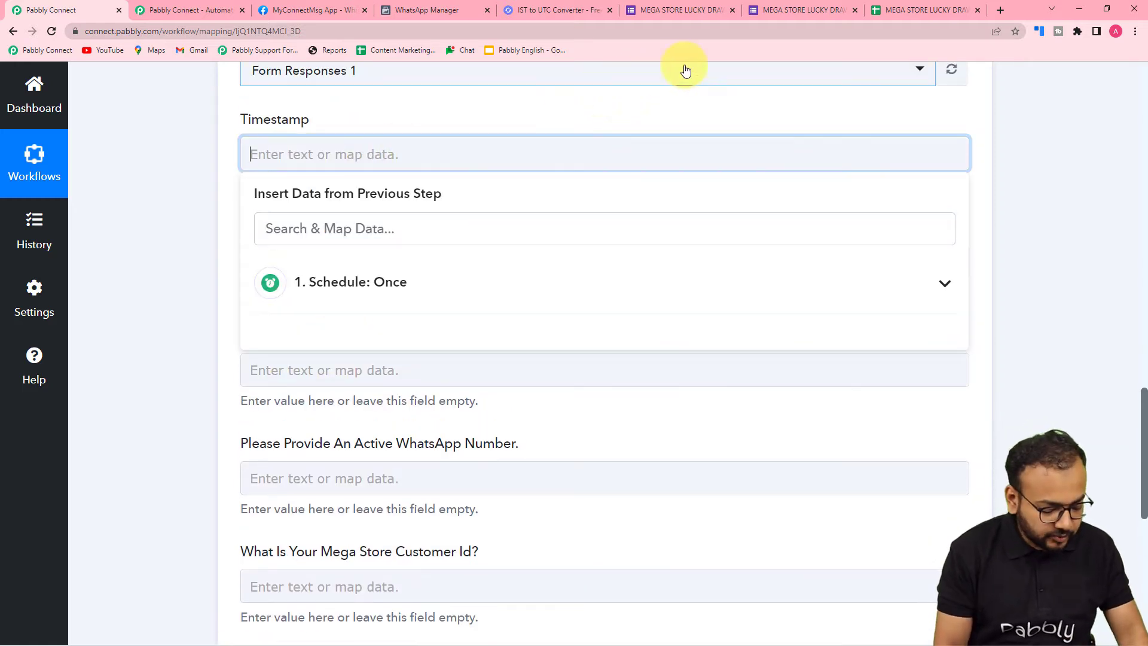
type("Last Row")
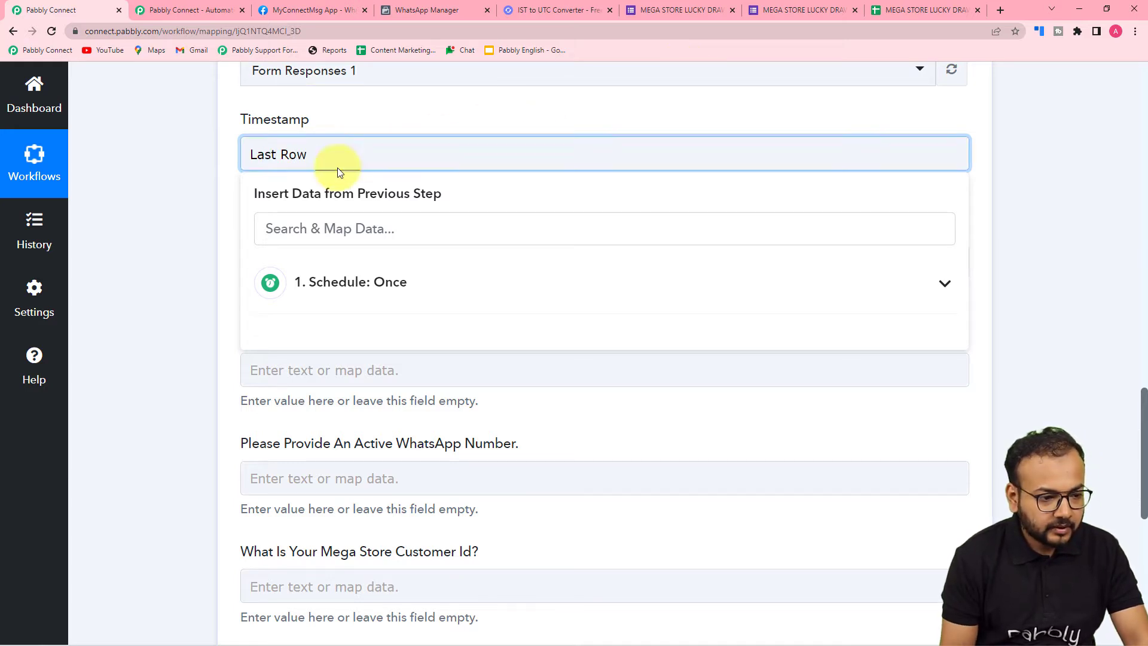
left_click(225, 217)
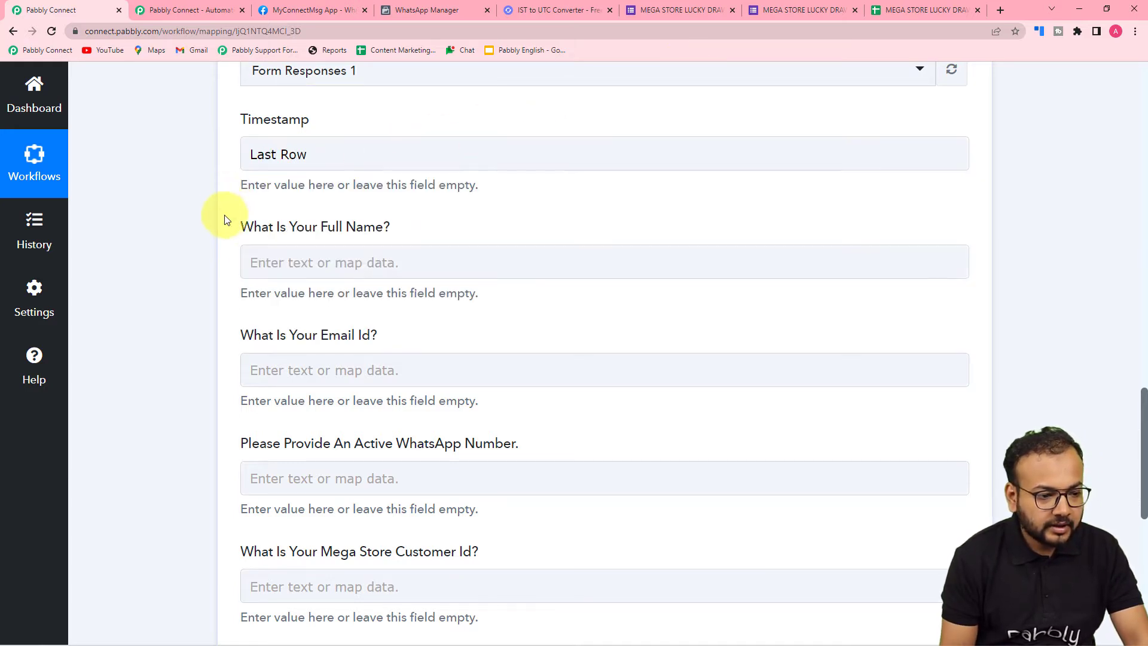
left_click(292, 261)
type("Last Row")
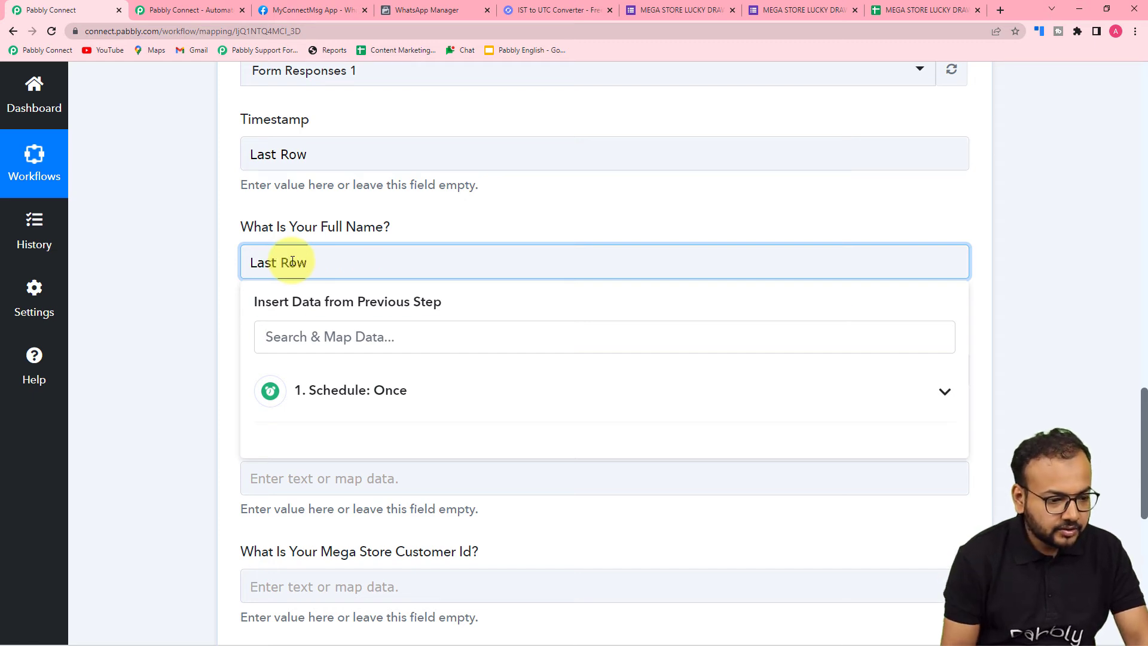
left_click(182, 291)
left_click(376, 363)
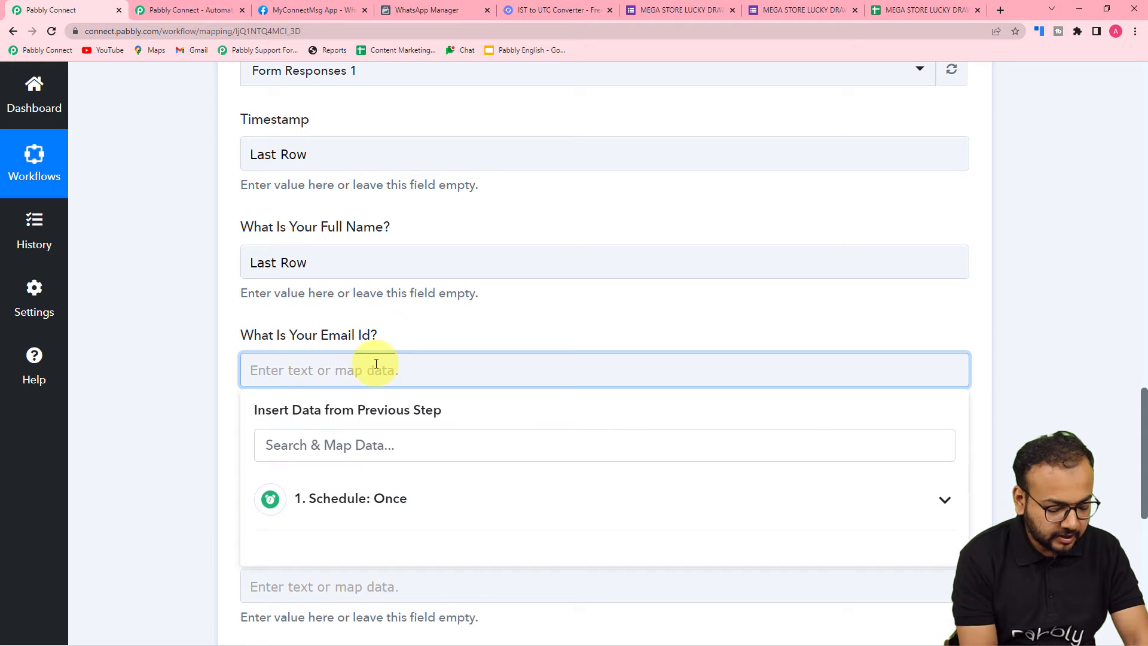
type("Last Row")
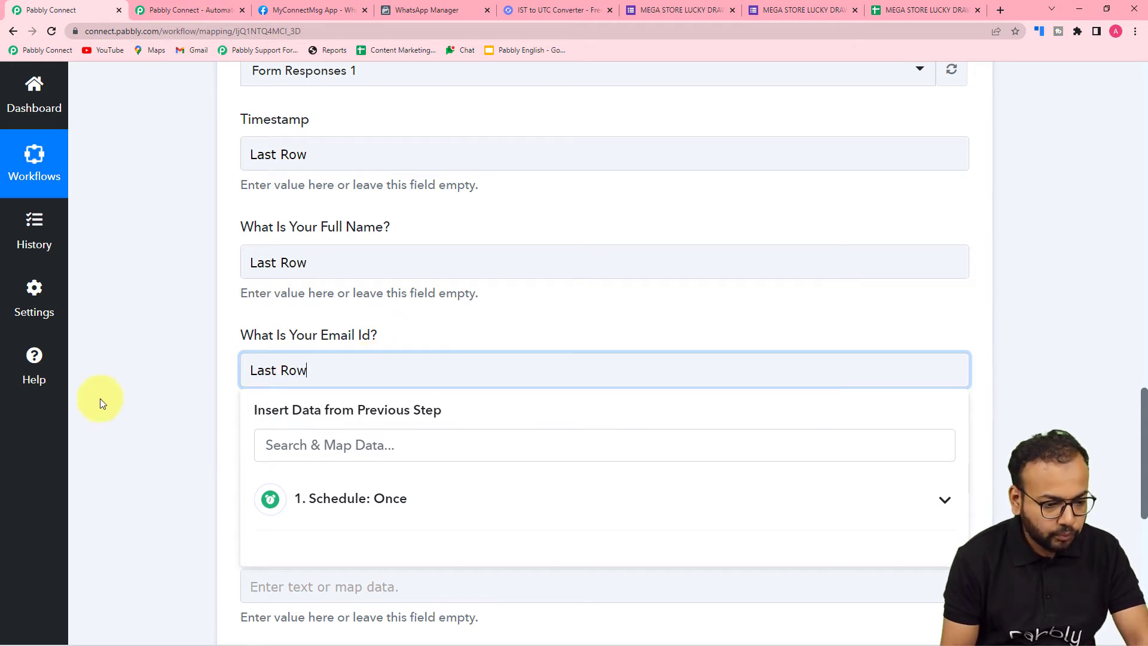
left_click(101, 403)
Enter "Last Row" as the value for the active WhatsApp number and Mega Store Customer Id columns
left_click(293, 476)
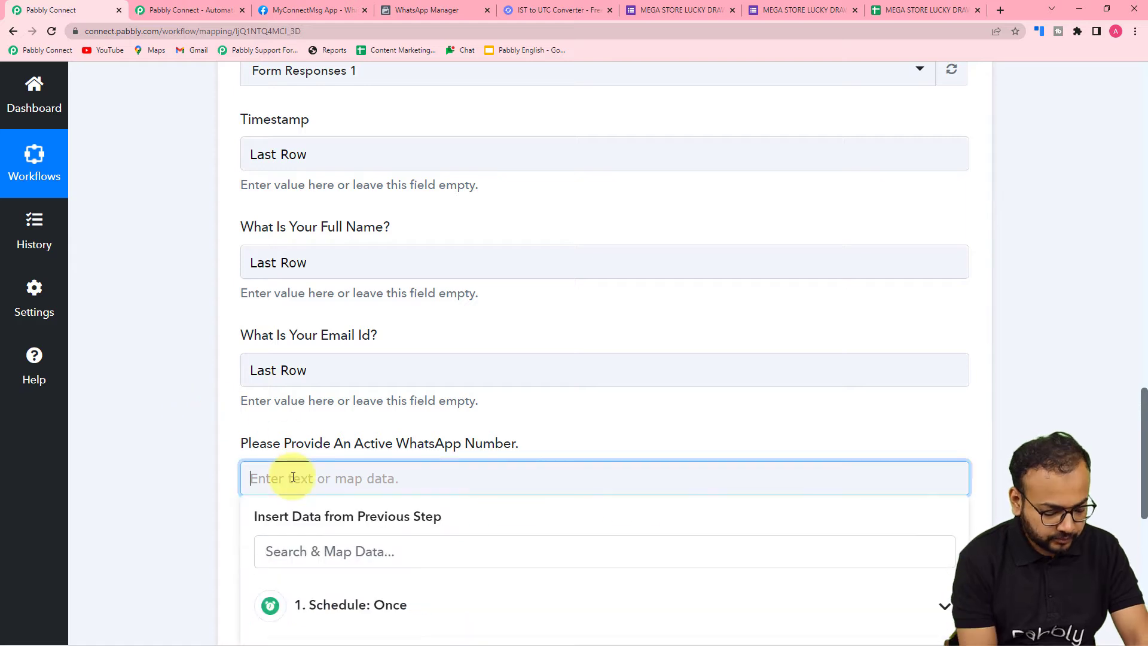
type("Last Row")
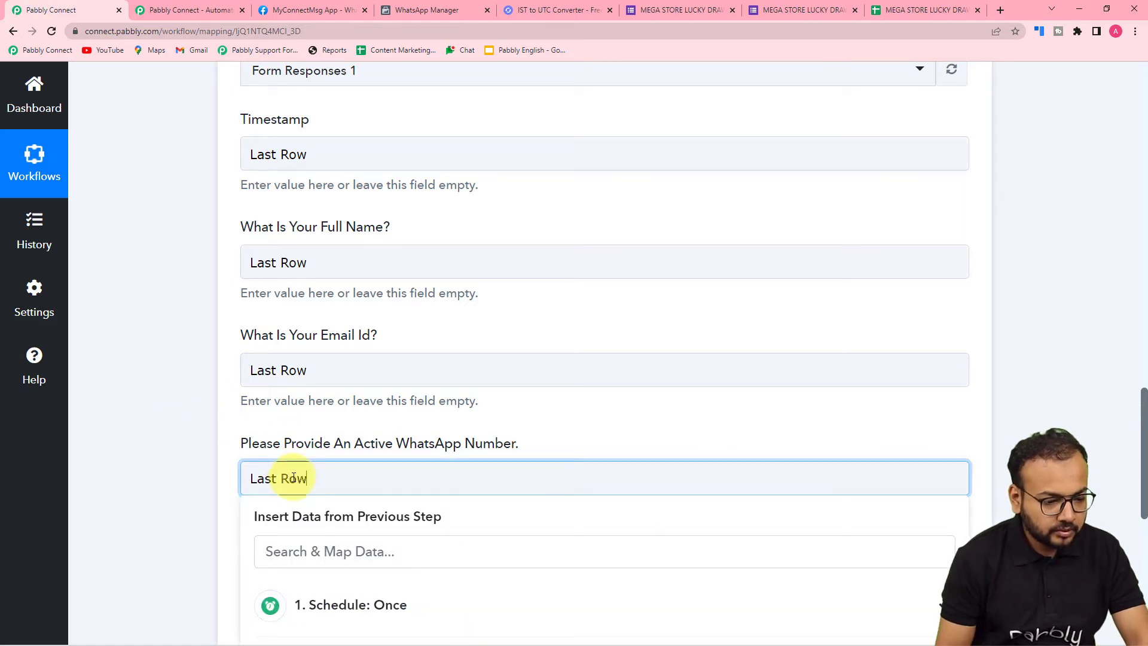
scroll(293, 477, "down", 3)
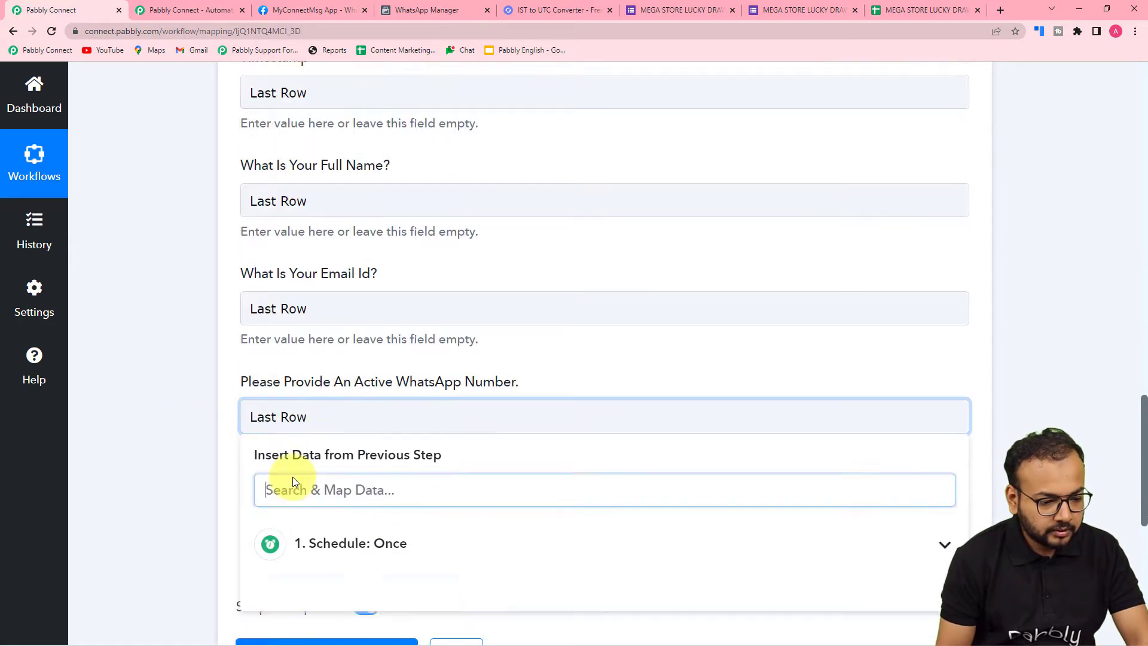
left_click(207, 354)
left_click(303, 418)
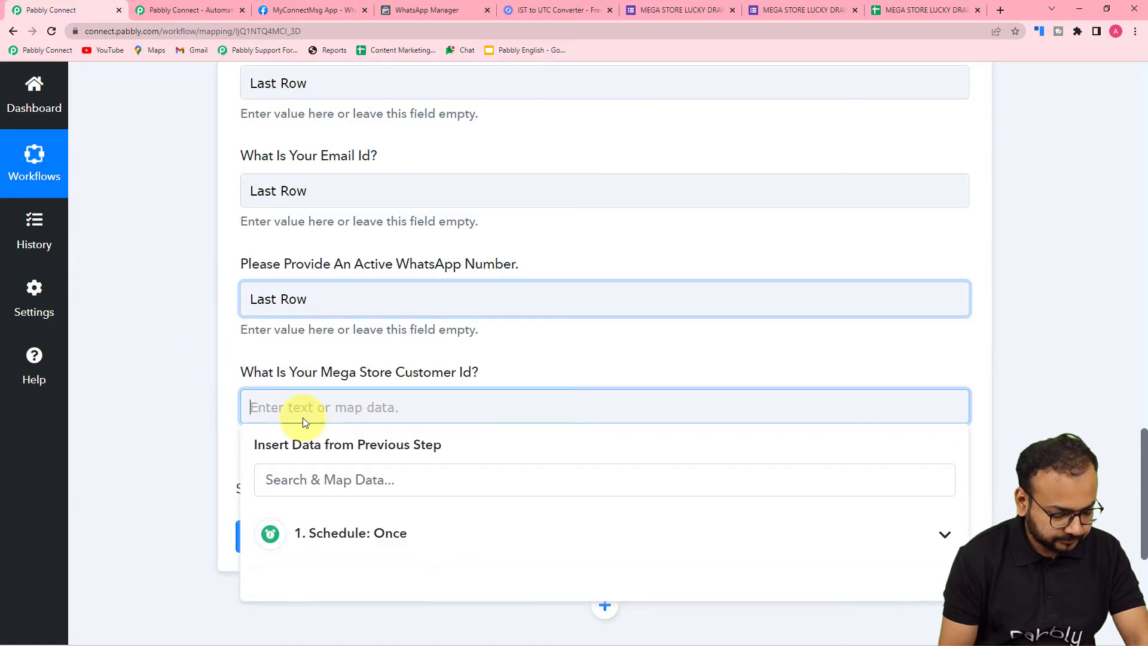
type("Last Row")
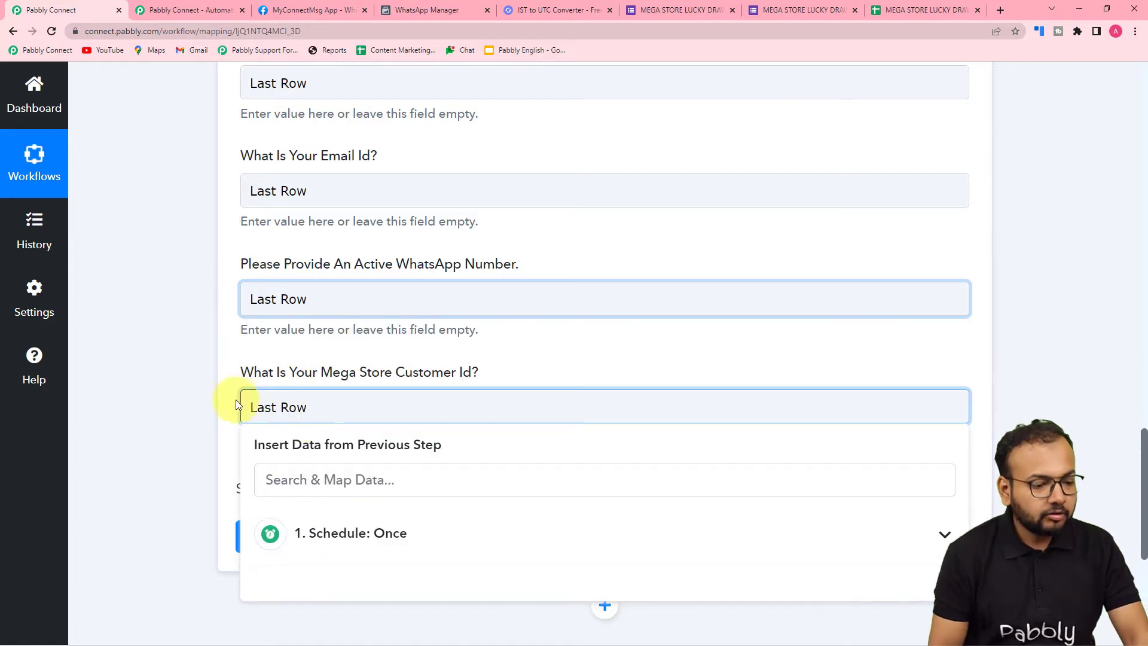
left_click(203, 399)
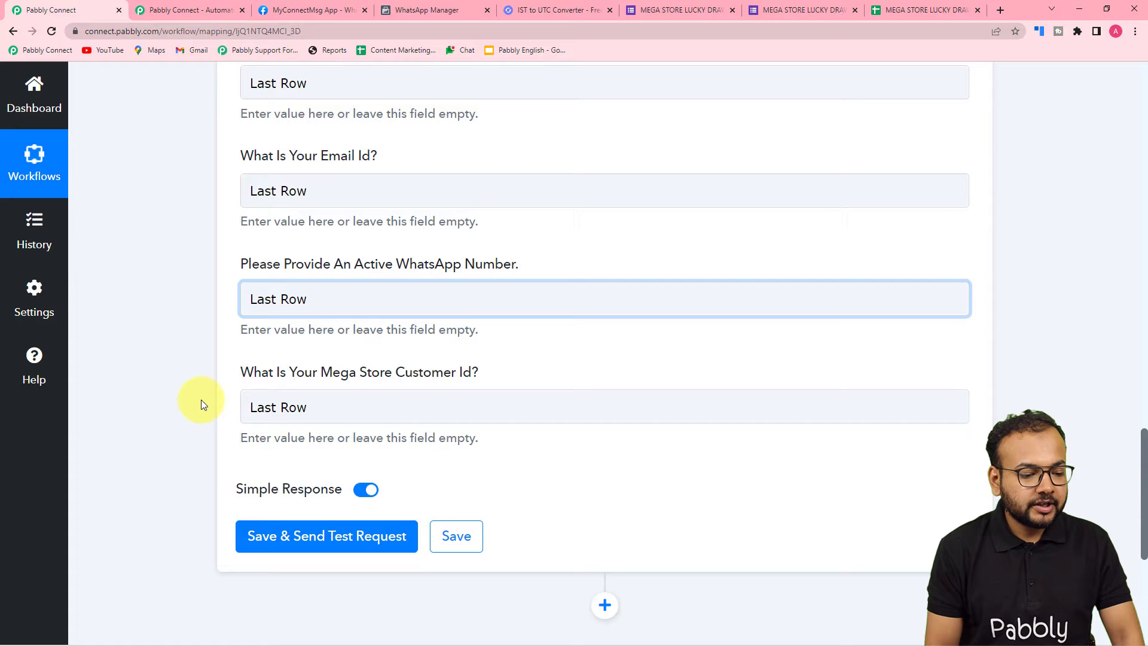
Save the Add New Row action with a test request and check the added row in the responses spreadsheet
left_click(302, 537)
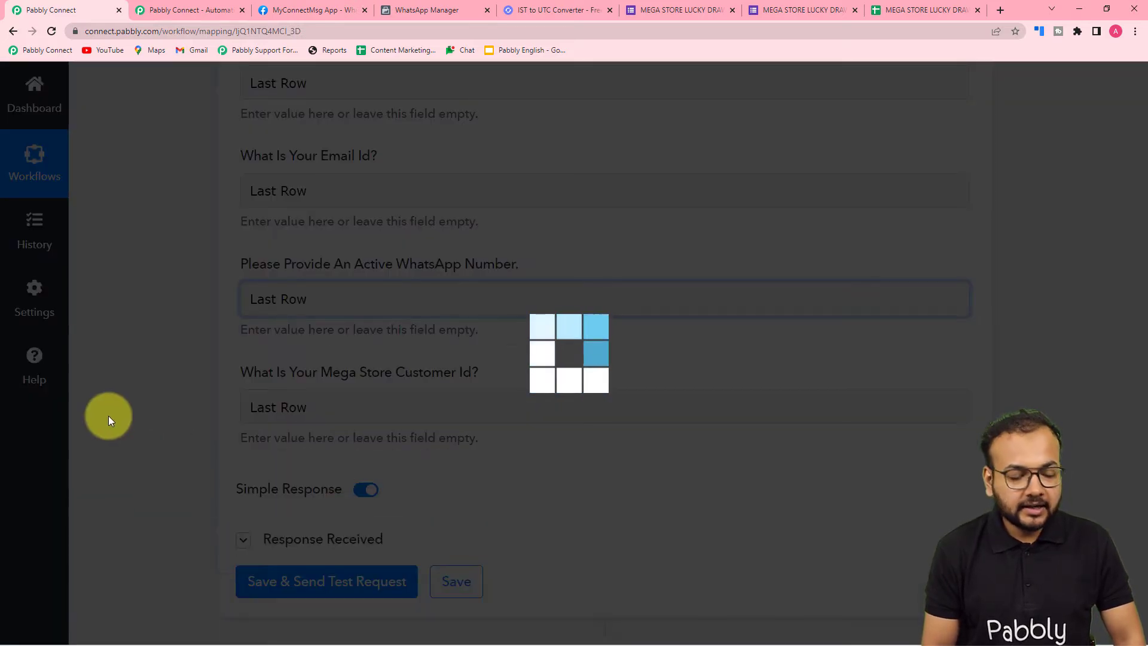
scroll(109, 415, "down", 6)
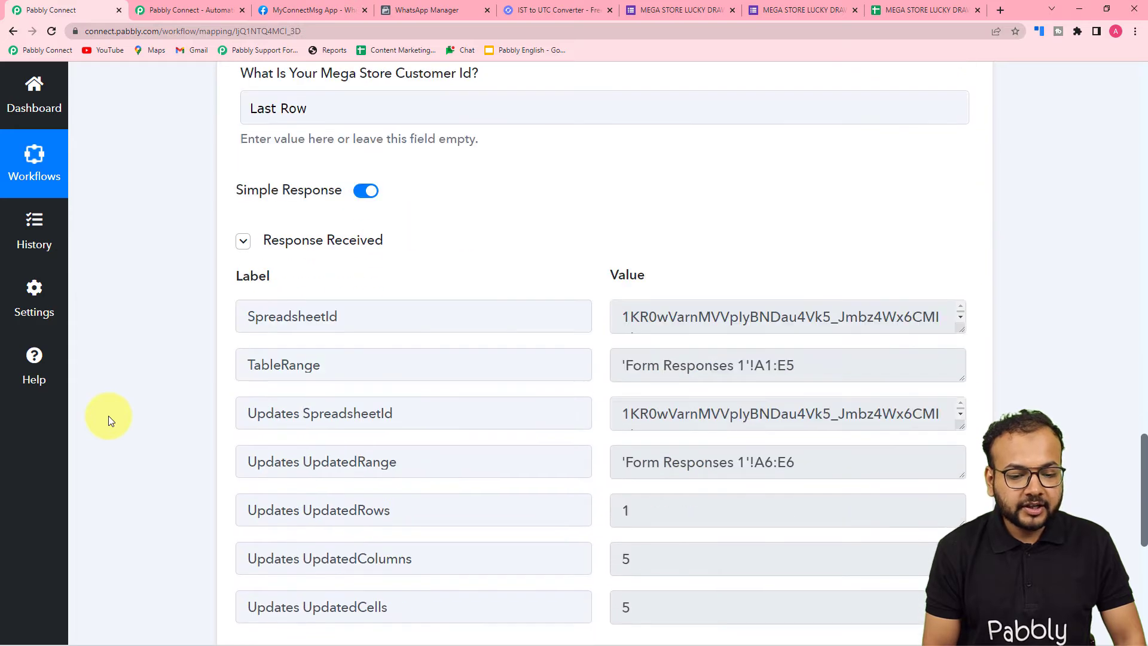
left_click(897, 10)
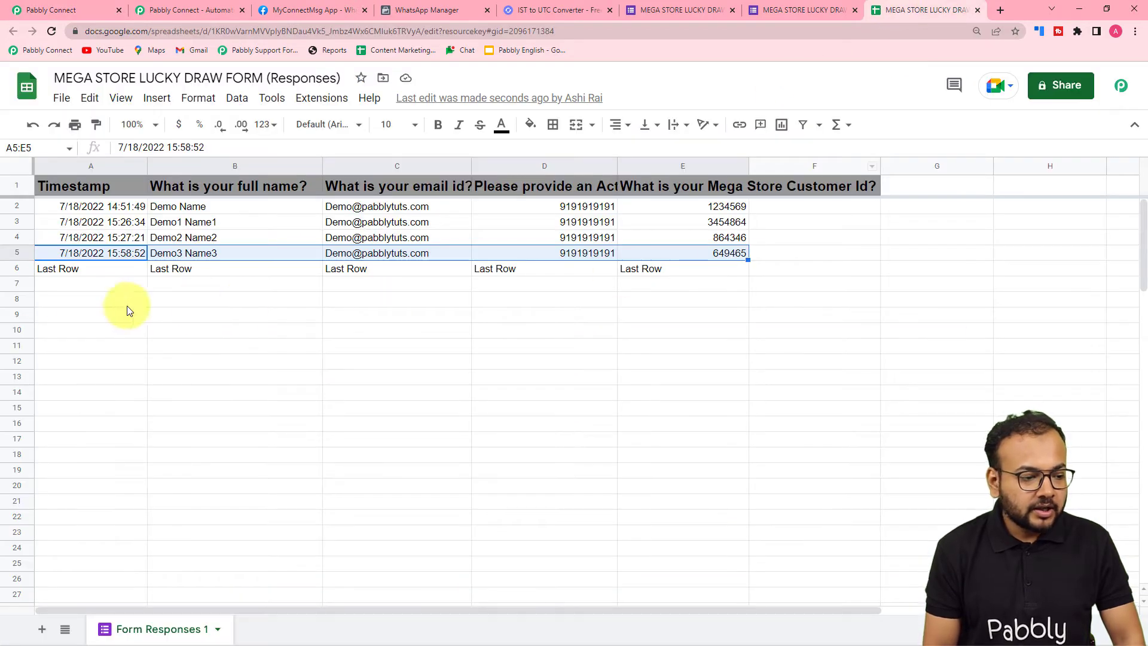
left_click(98, 272)
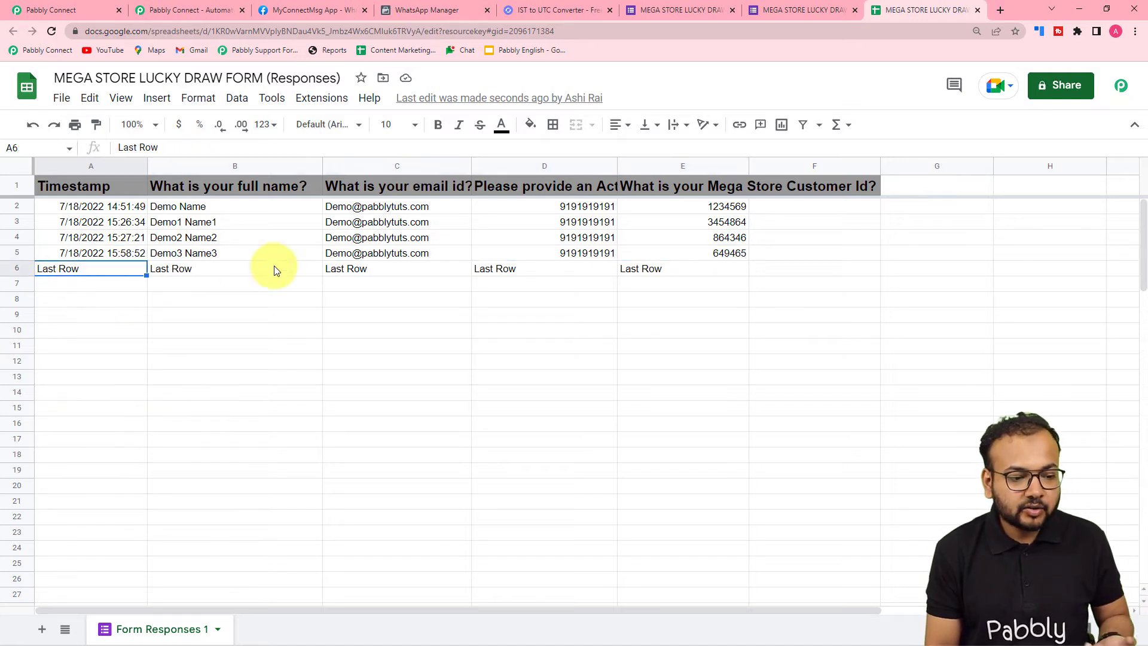
Examine the updated range, rows and columns in the test response and compare them with the responses spreadsheet
left_click(52, 8)
scroll(418, 385, "down", 3)
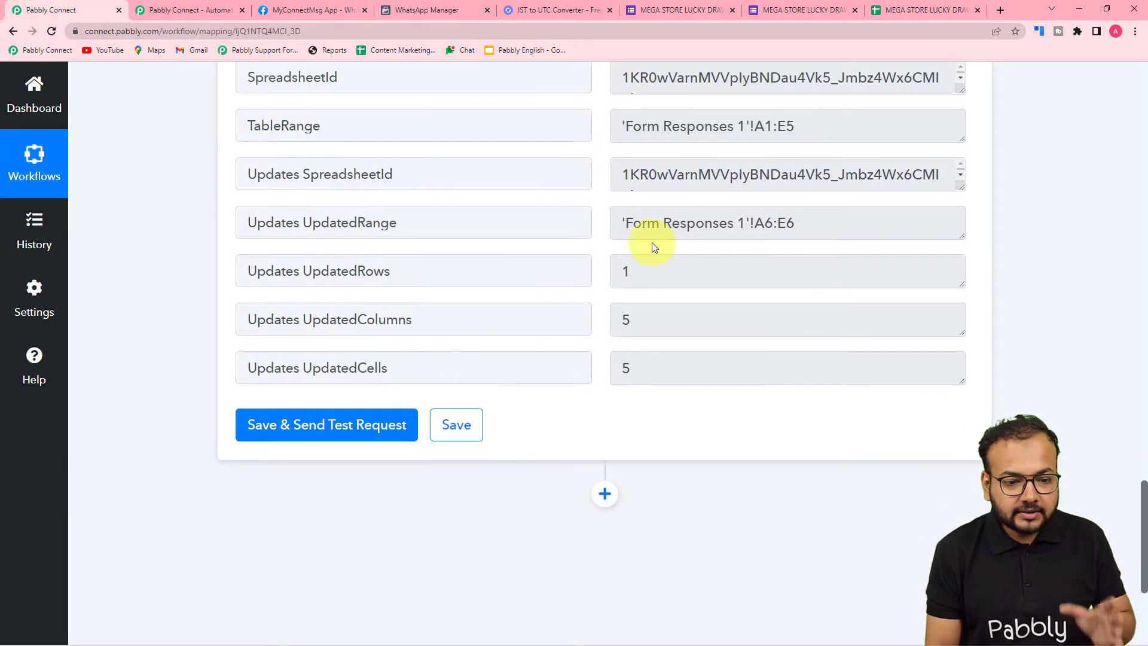
scroll(372, 295, "up", 1)
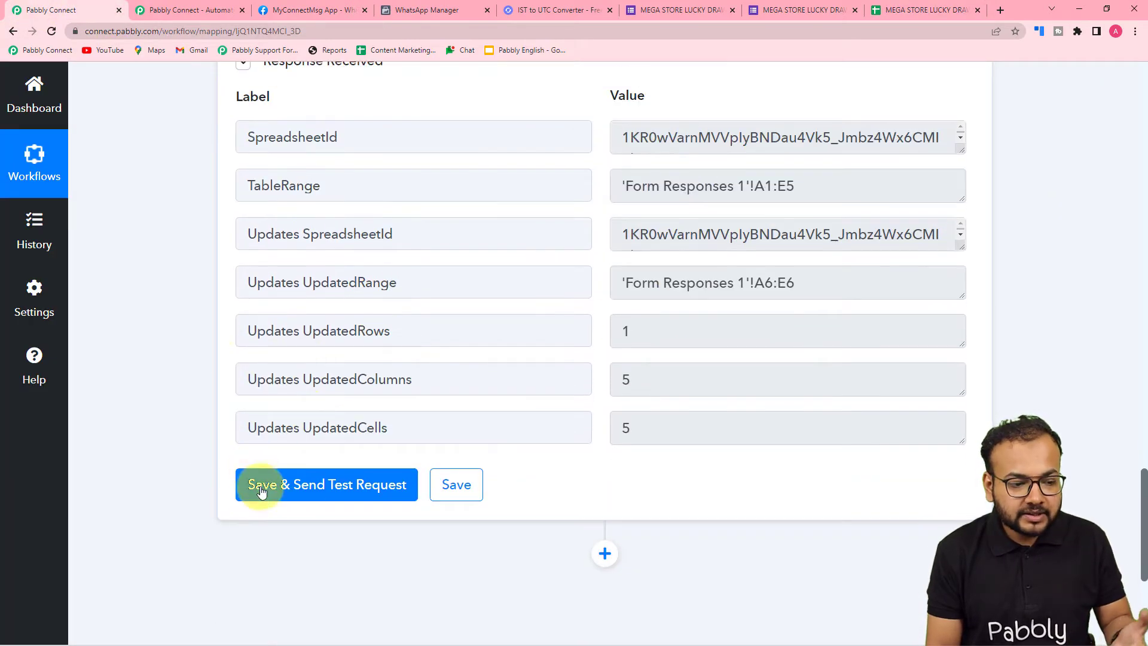
scroll(345, 334, "up", 1)
scroll(369, 357, "up", 1)
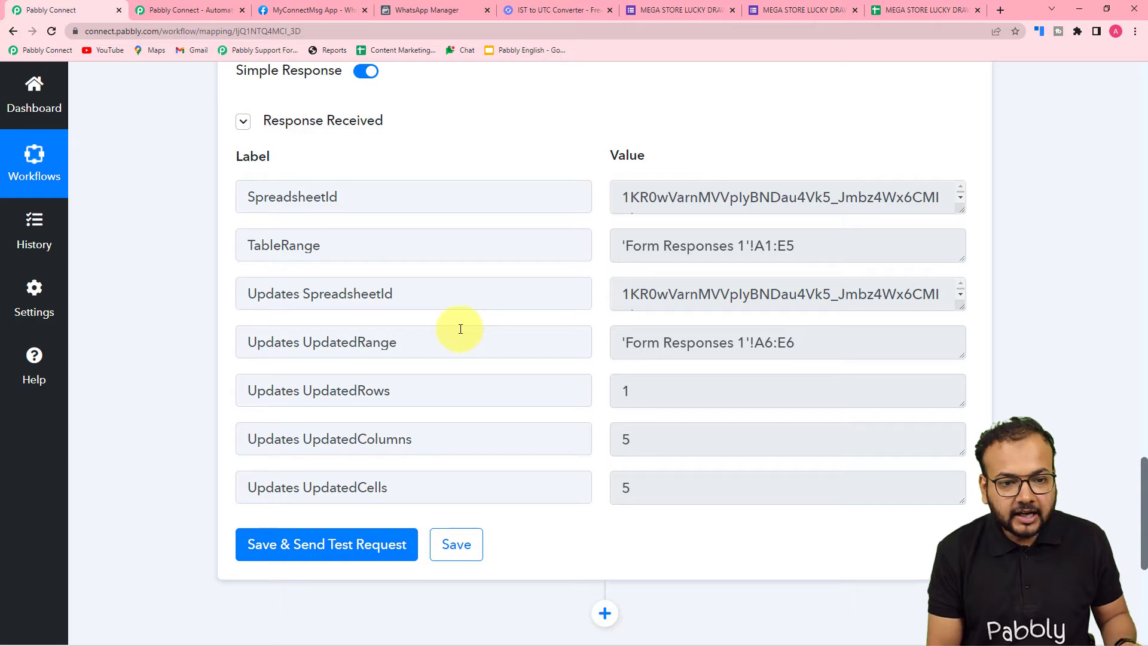
left_click(919, 12)
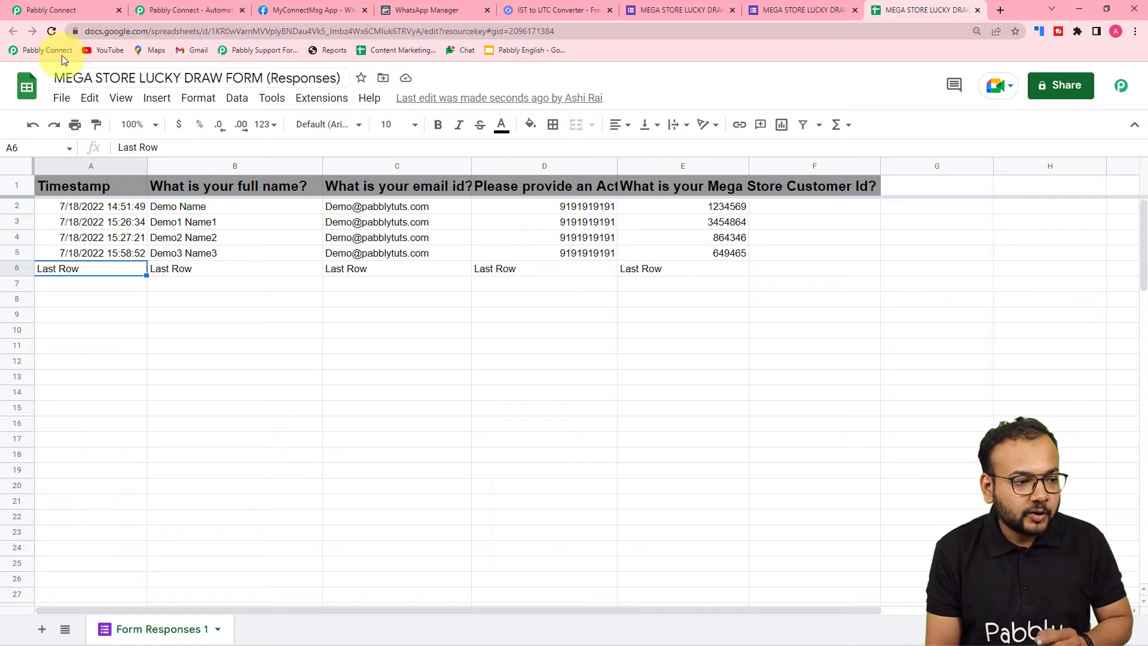
left_click(74, 6)
scroll(80, 254, "down", 5)
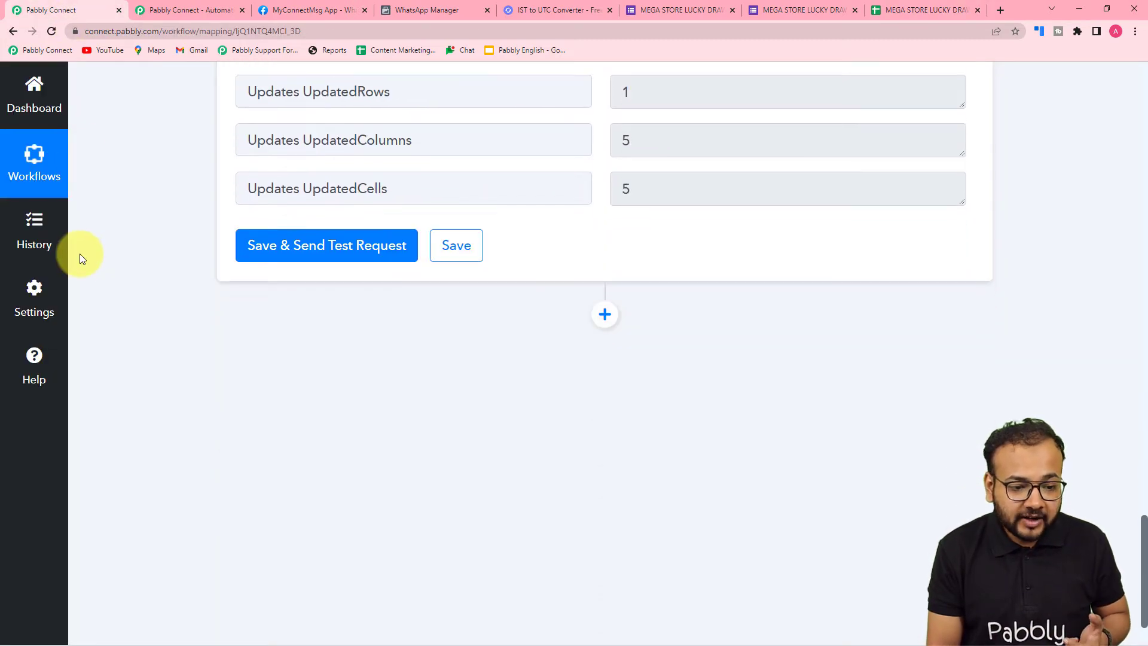
scroll(562, 442, "up", 3)
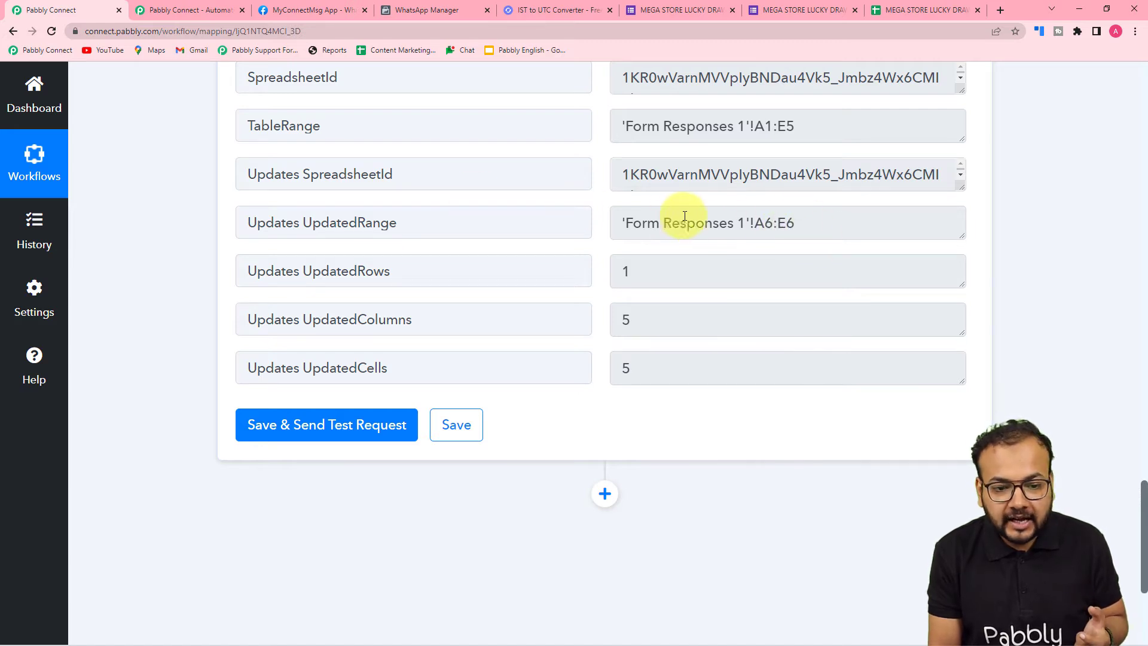
scroll(636, 275, "down", 1)
scroll(636, 272, "down", 3)
scroll(640, 278, "up", 3)
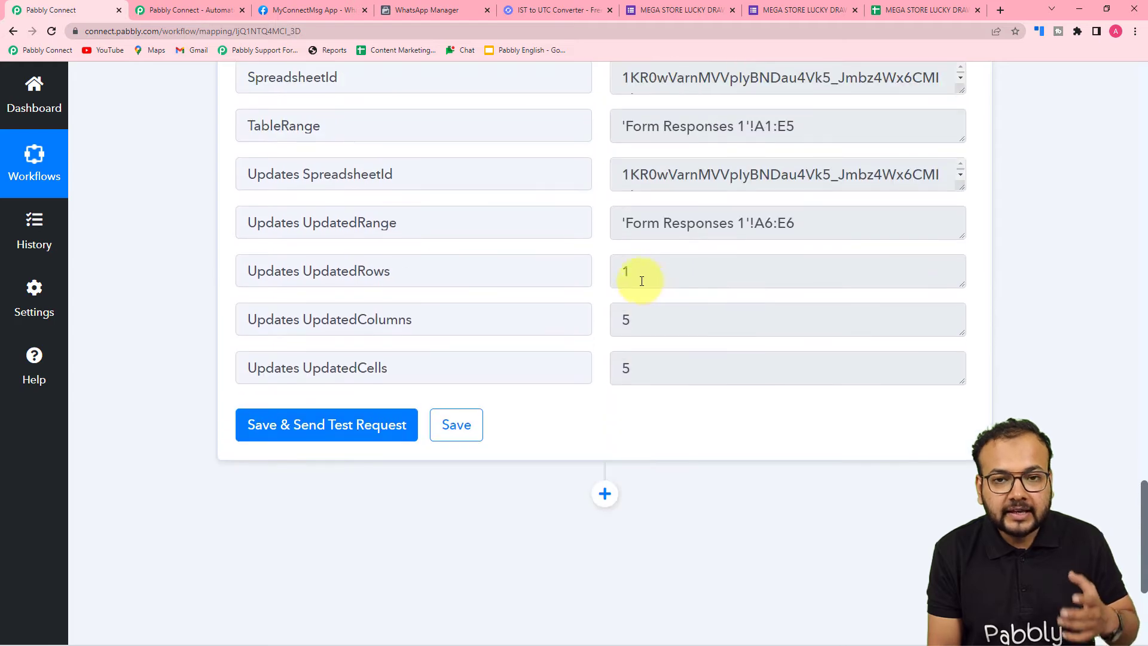
Add another action step after the Google Sheets action and choose Text Formatter by Pabbly as its app
scroll(597, 397, "down", 3)
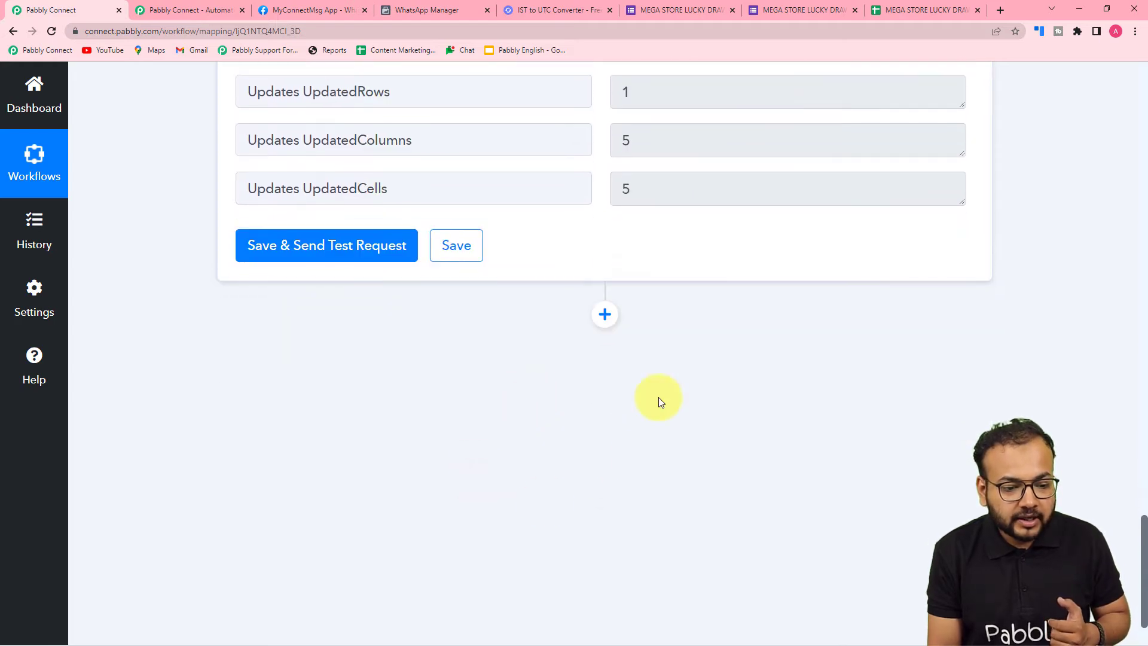
left_click(605, 317)
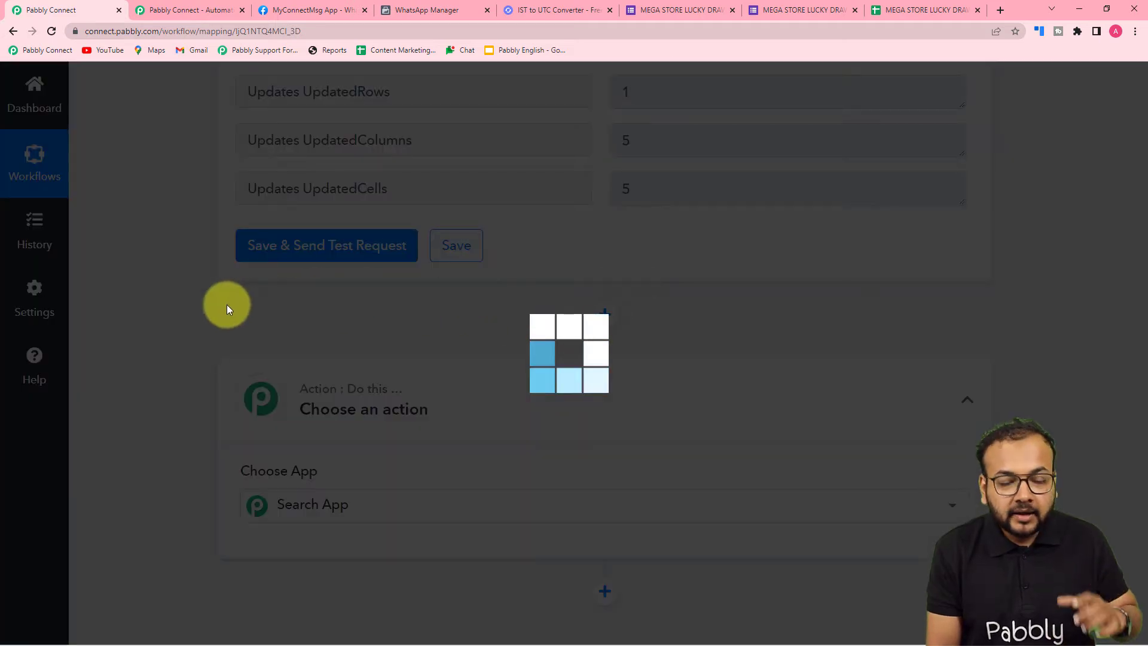
scroll(227, 309, "down", 3)
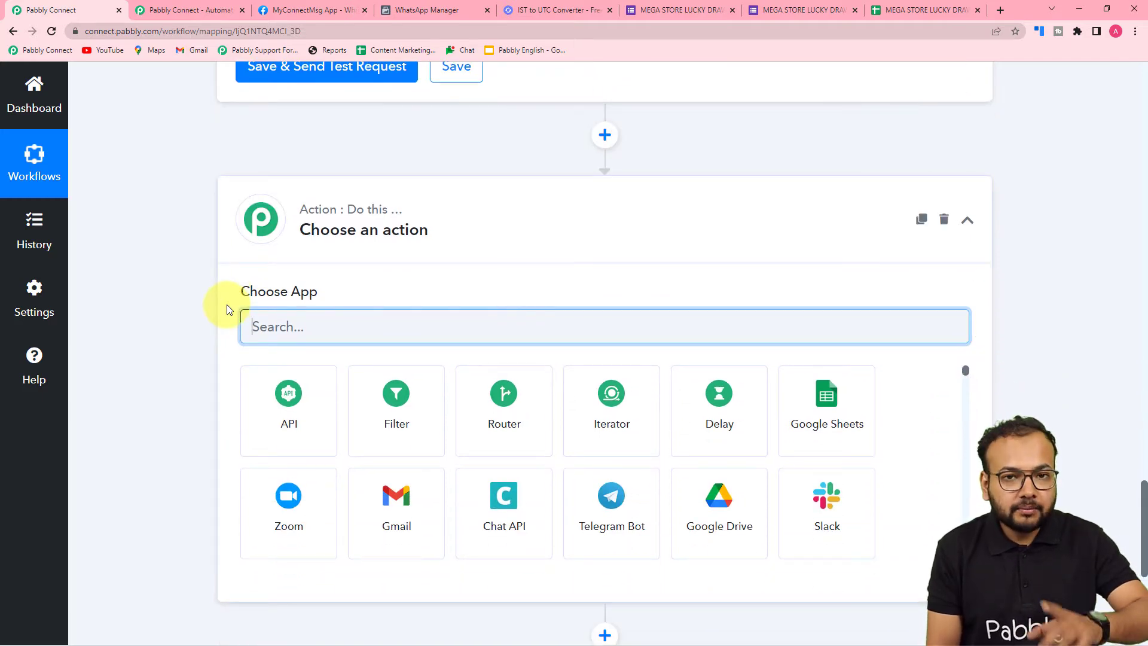
scroll(227, 304, "down", 2)
scroll(692, 225, "up", 3)
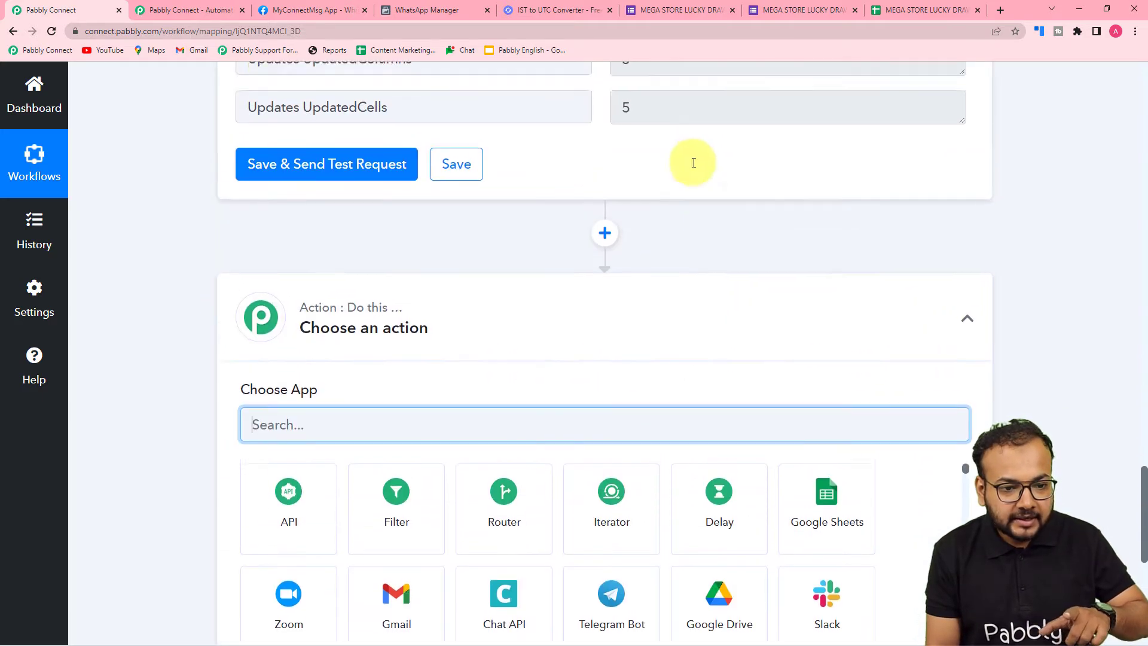
scroll(693, 163, "up", 2)
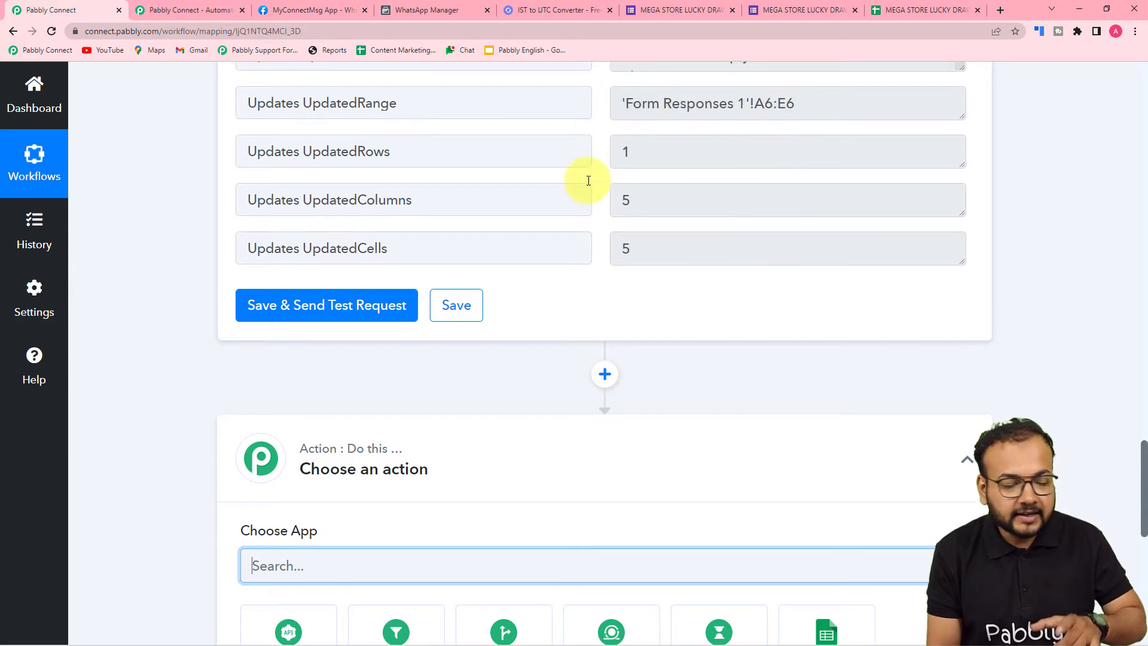
scroll(71, 356, "down", 6)
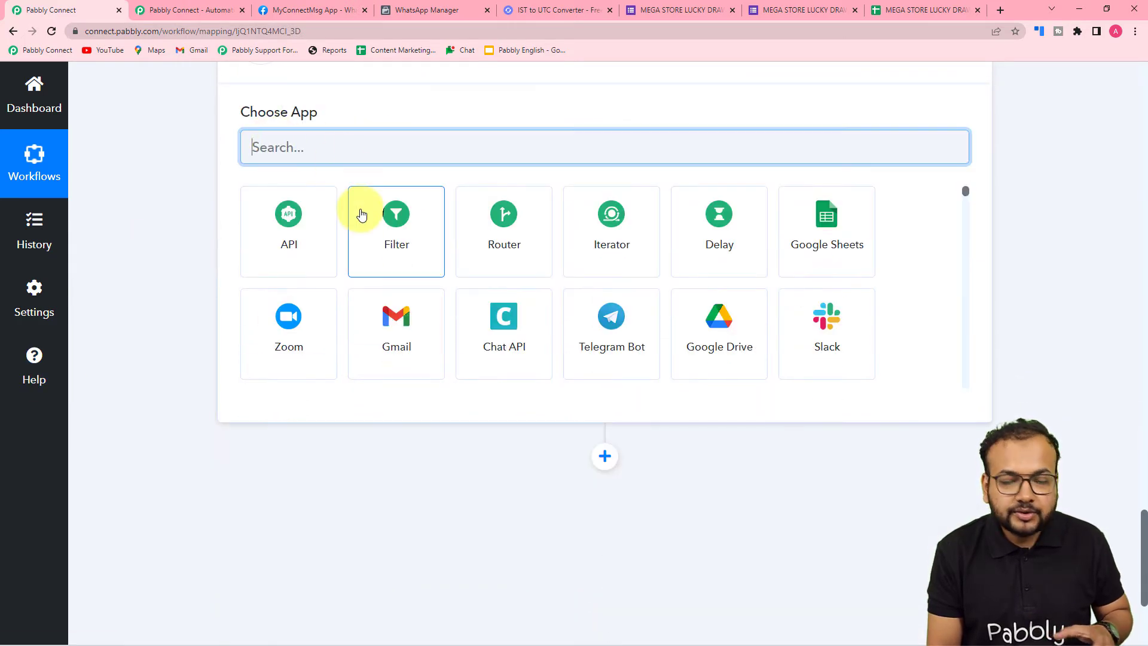
scroll(362, 213, "up", 2)
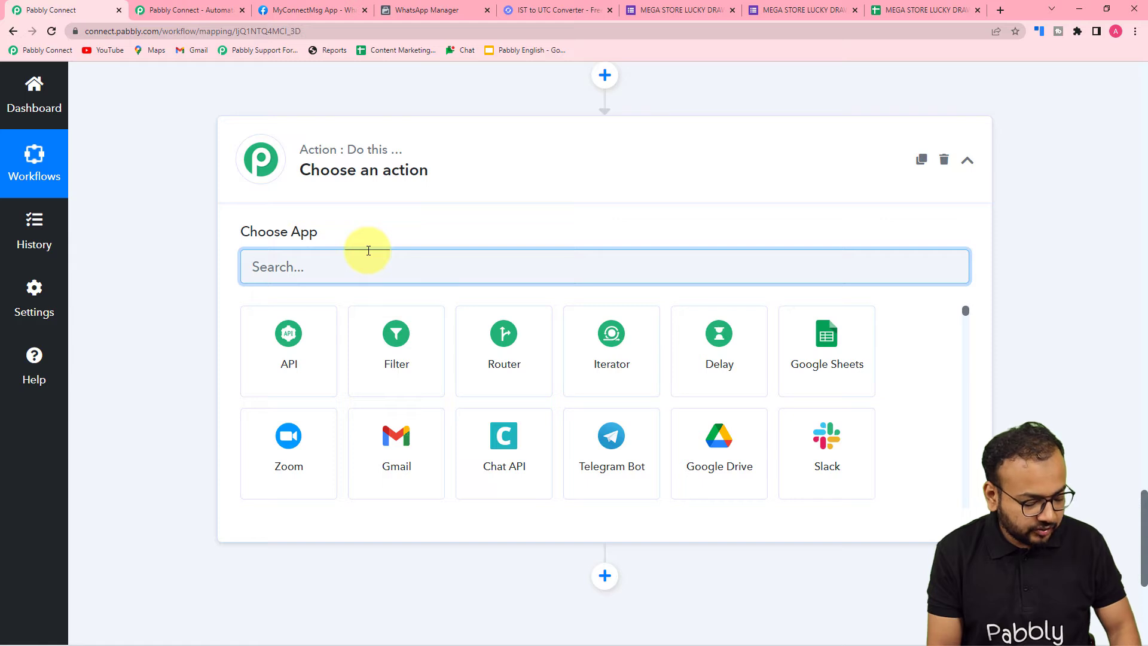
type("text")
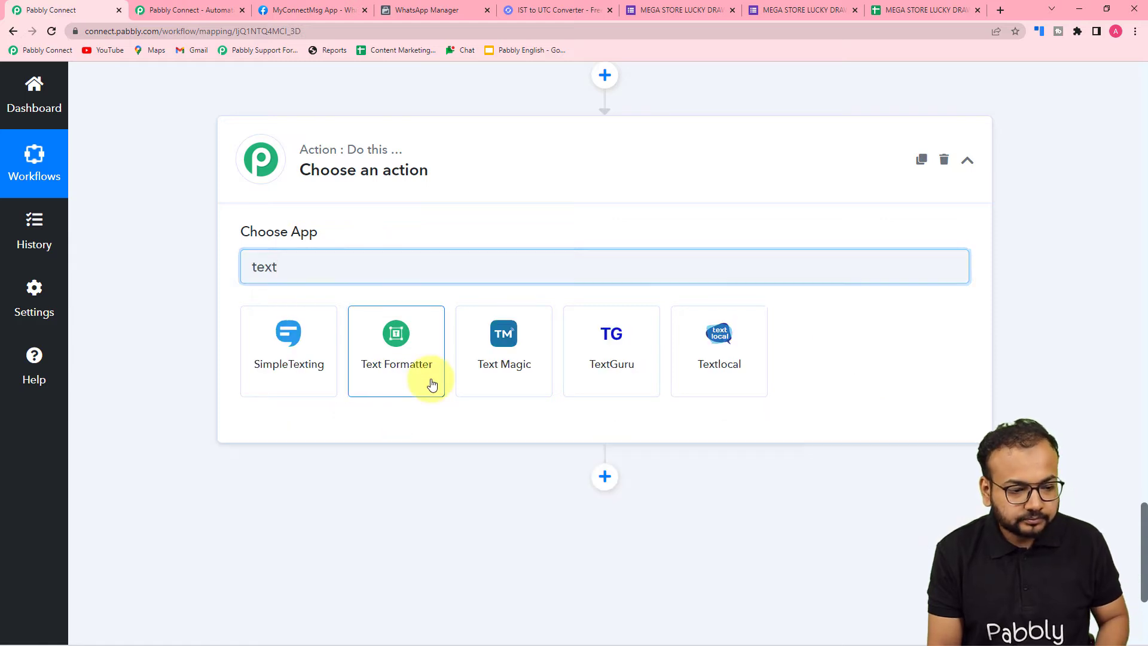
left_click(432, 383)
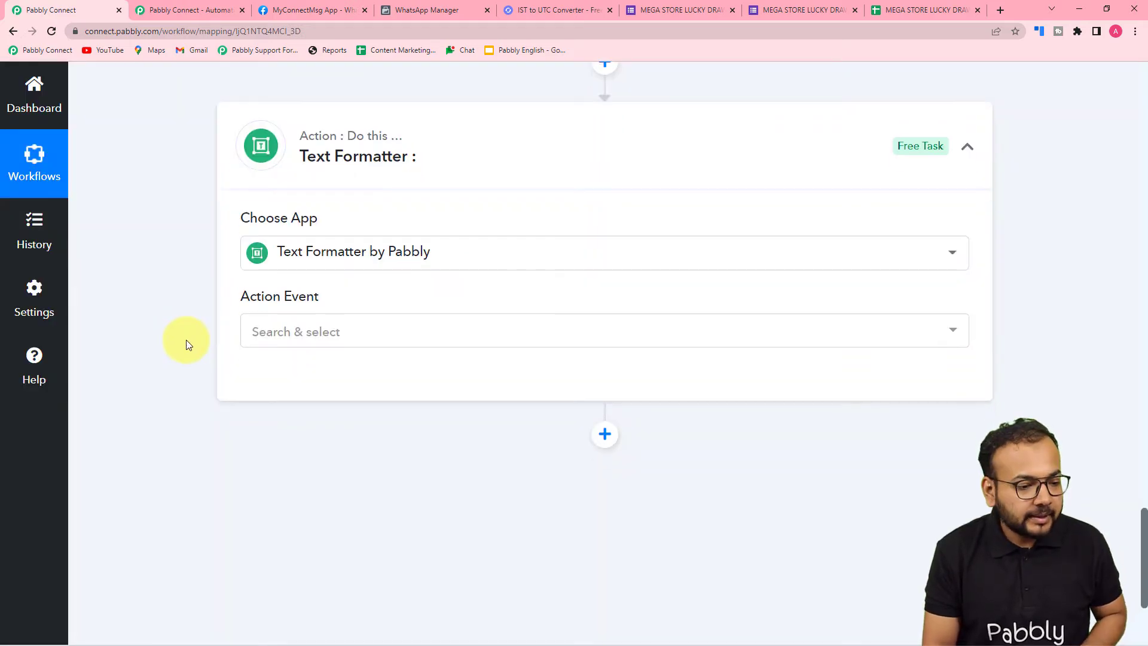
Set the Text Formatter action event to Split Text and connect it
scroll(185, 340, "down", 2)
left_click(315, 227)
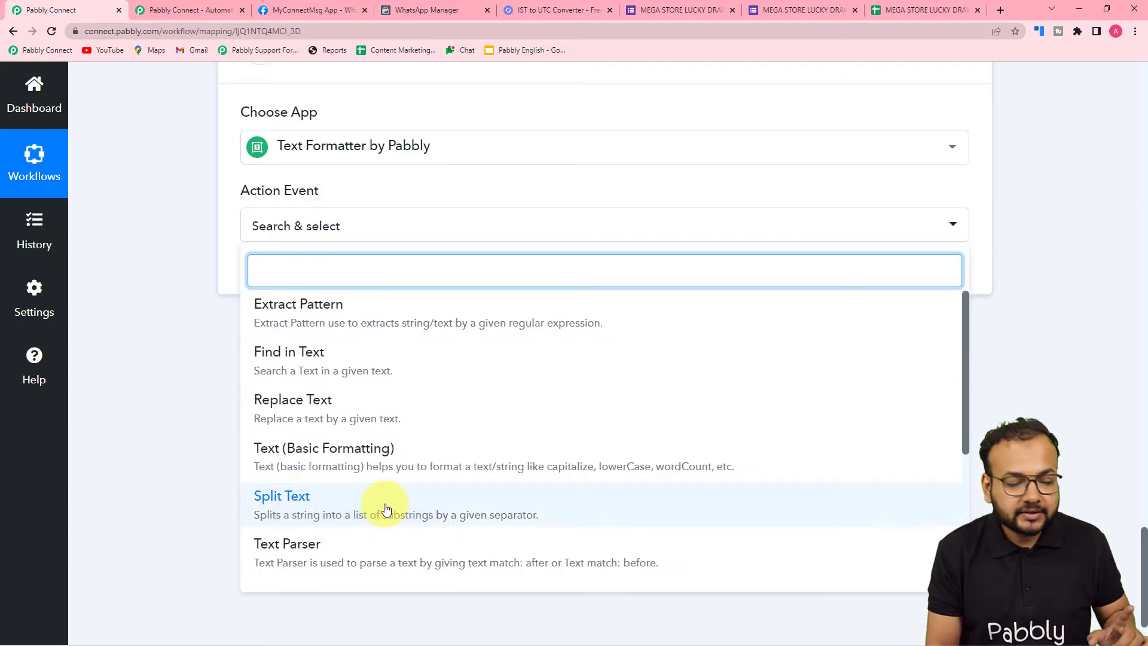
left_click(423, 495)
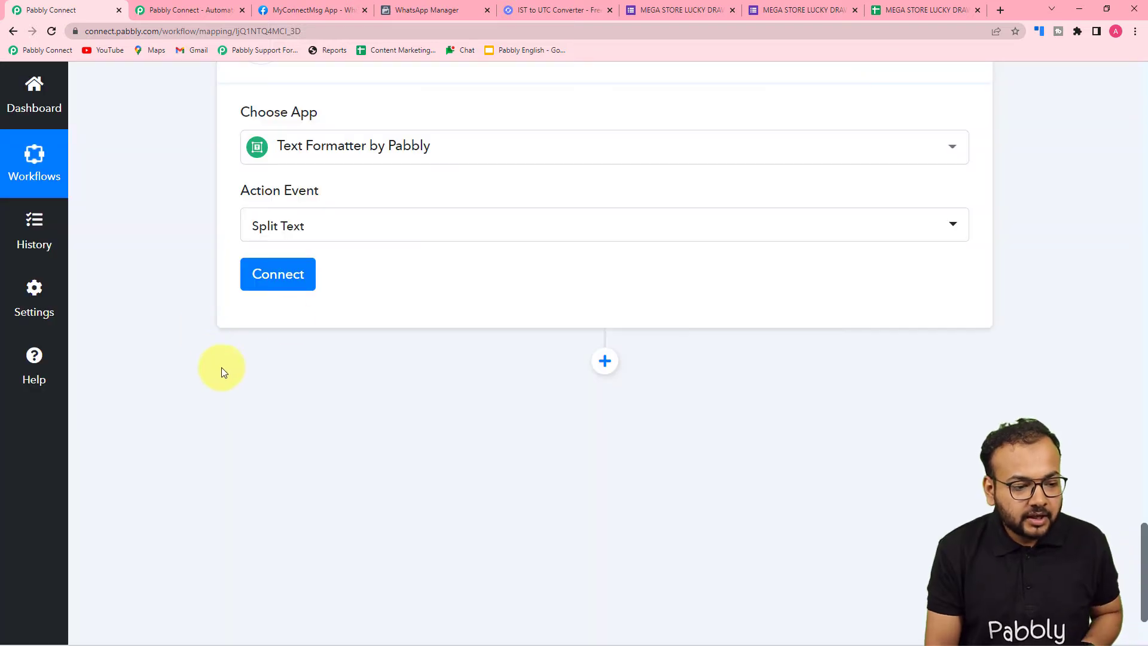
left_click(278, 277)
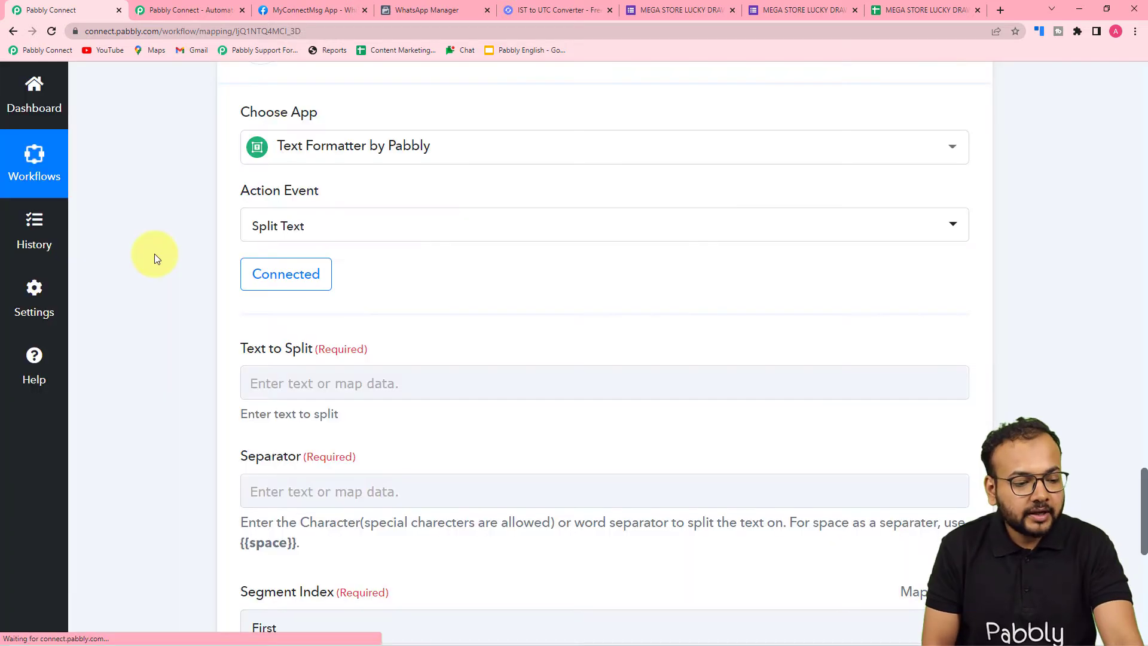
Map the Updates UpdatedRange value from the Google Sheets Add New Row step as the Text to Split
scroll(154, 254, "down", 3)
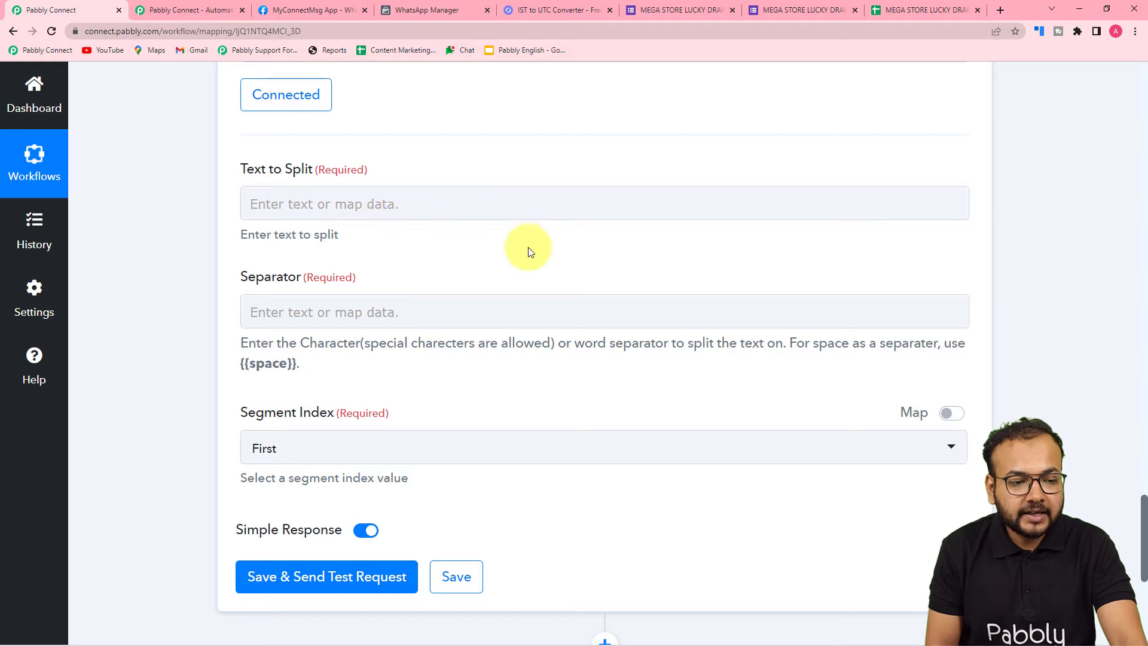
scroll(528, 250, "up", 10)
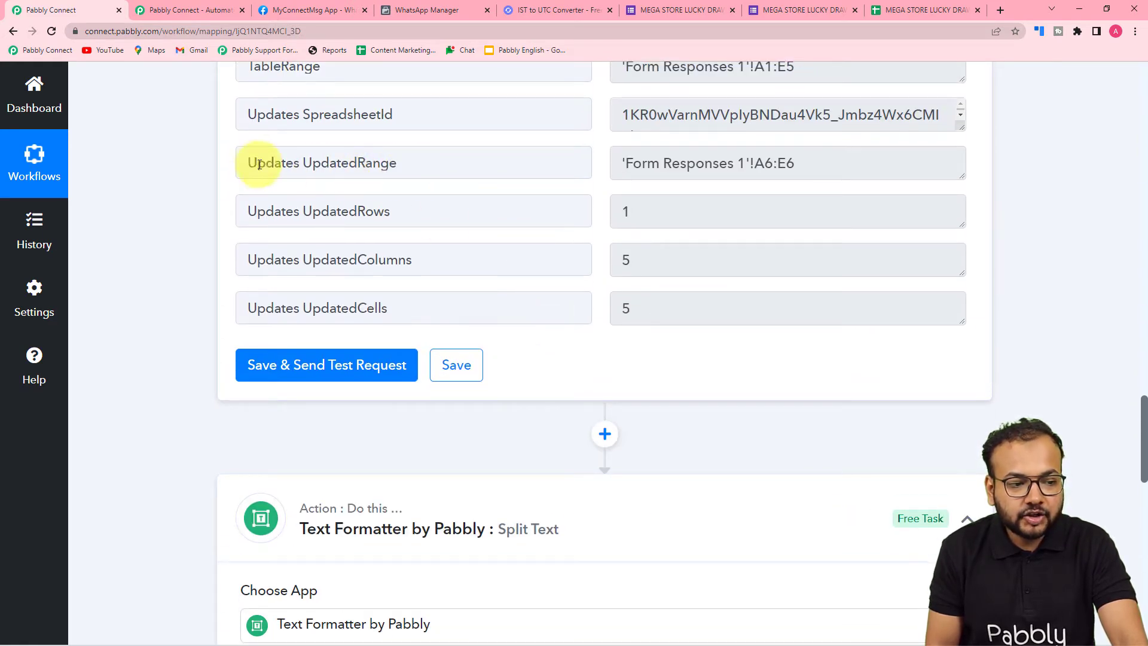
scroll(147, 221, "down", 11)
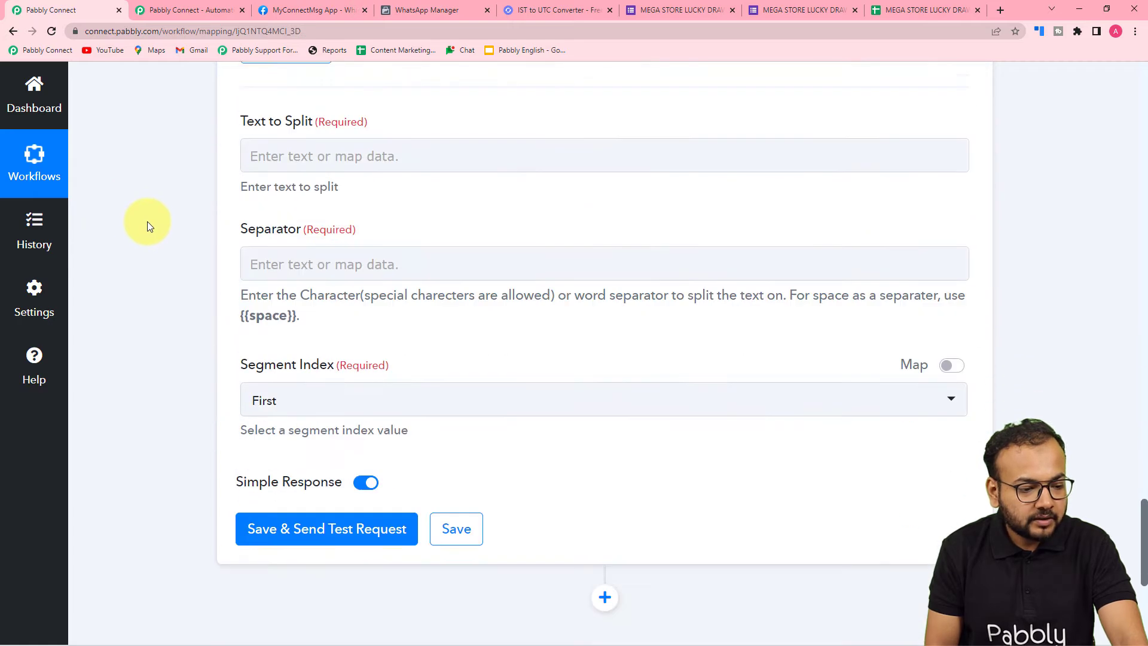
left_click(400, 148)
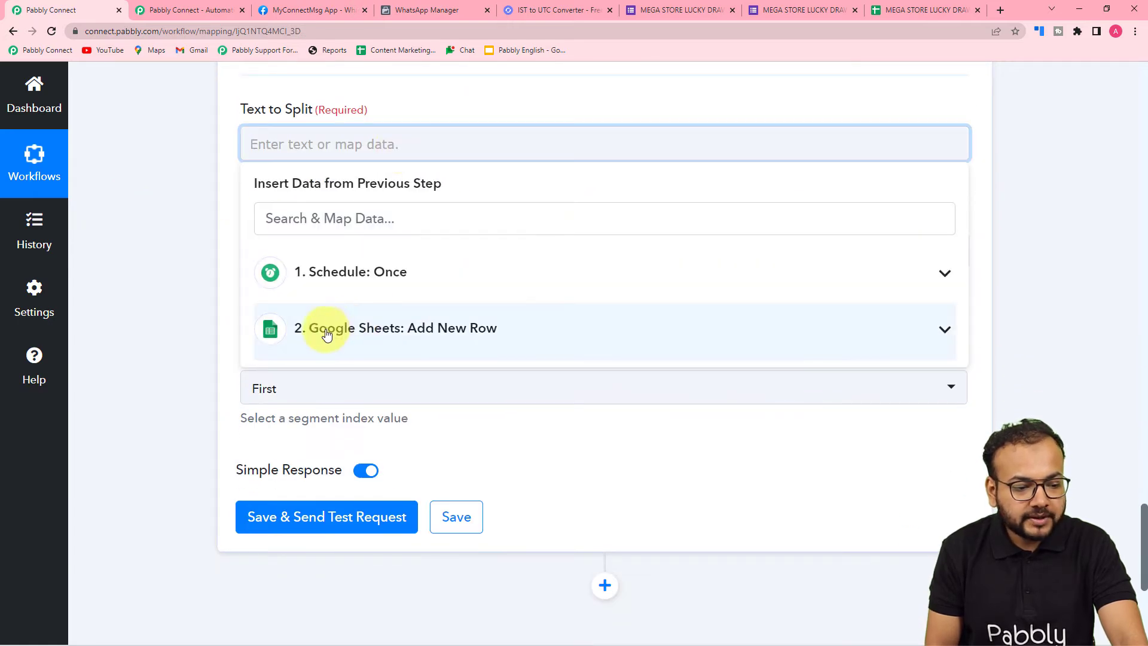
left_click(326, 328)
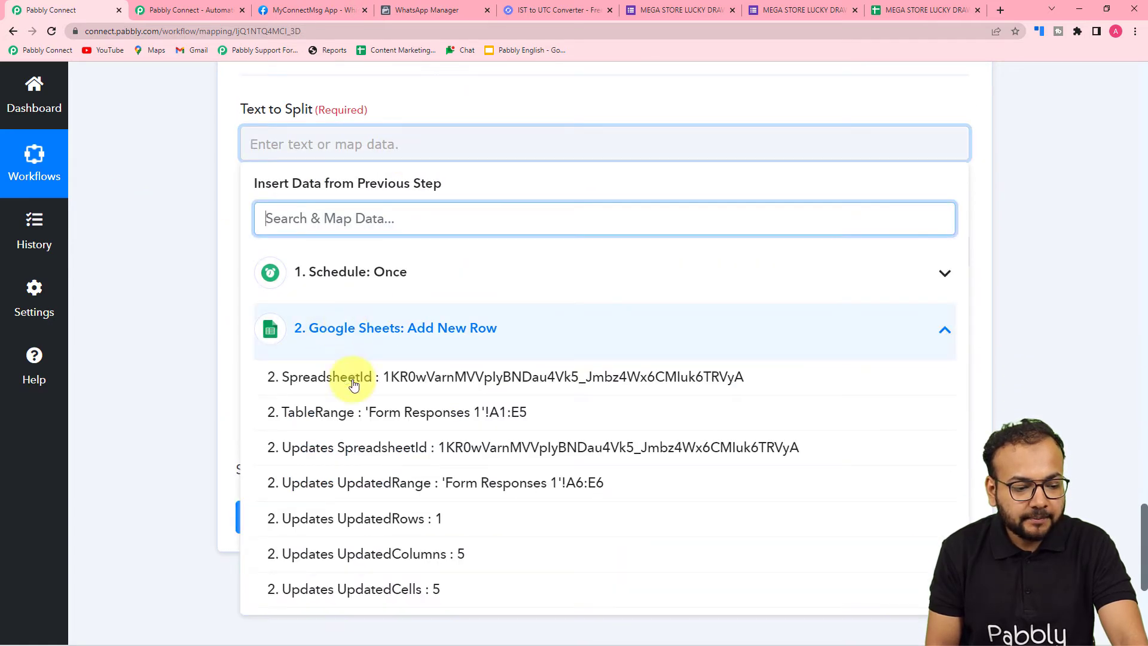
left_click(371, 483)
left_click(200, 286)
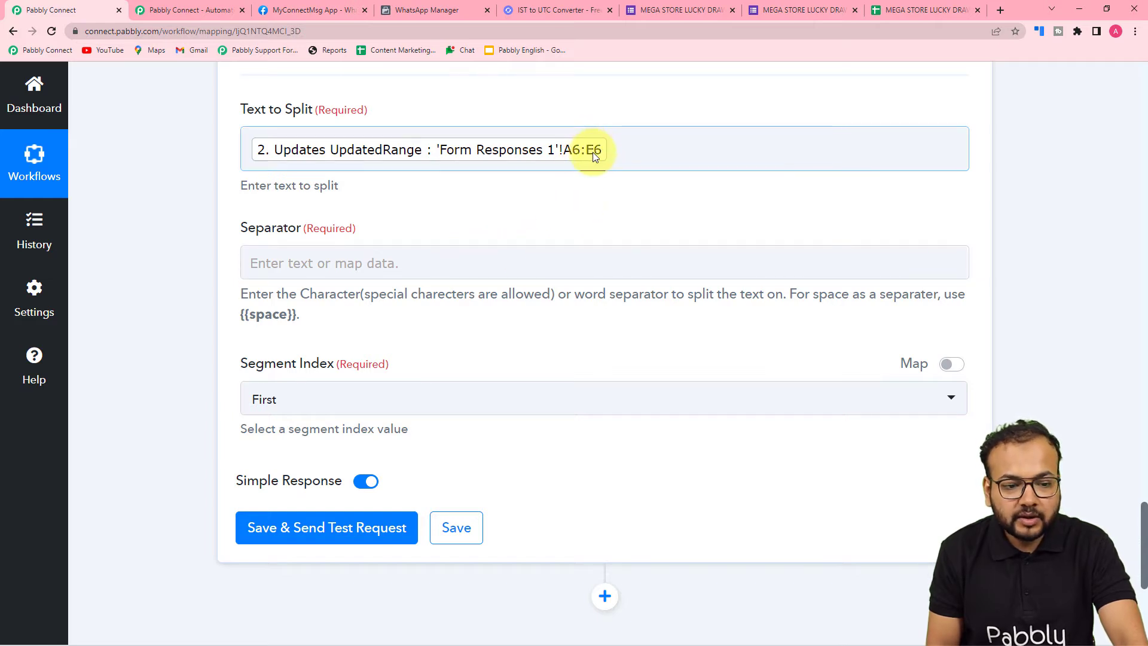
Set the separator of the Split Text action to E
left_click(449, 258)
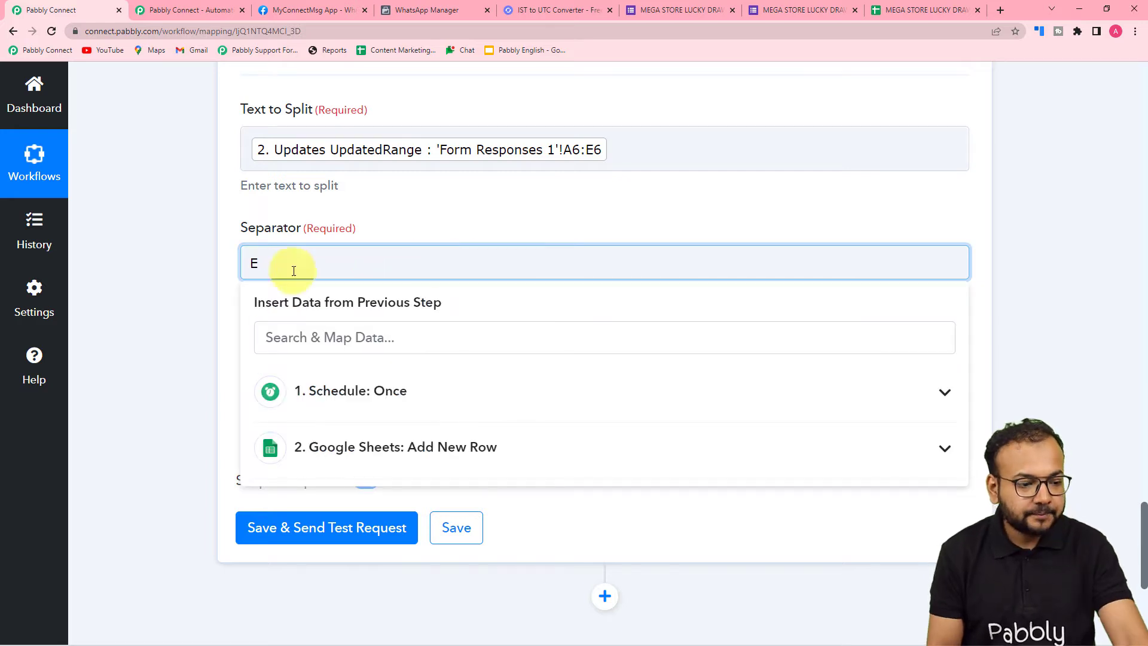
left_click(174, 267)
scroll(173, 267, "down", 2)
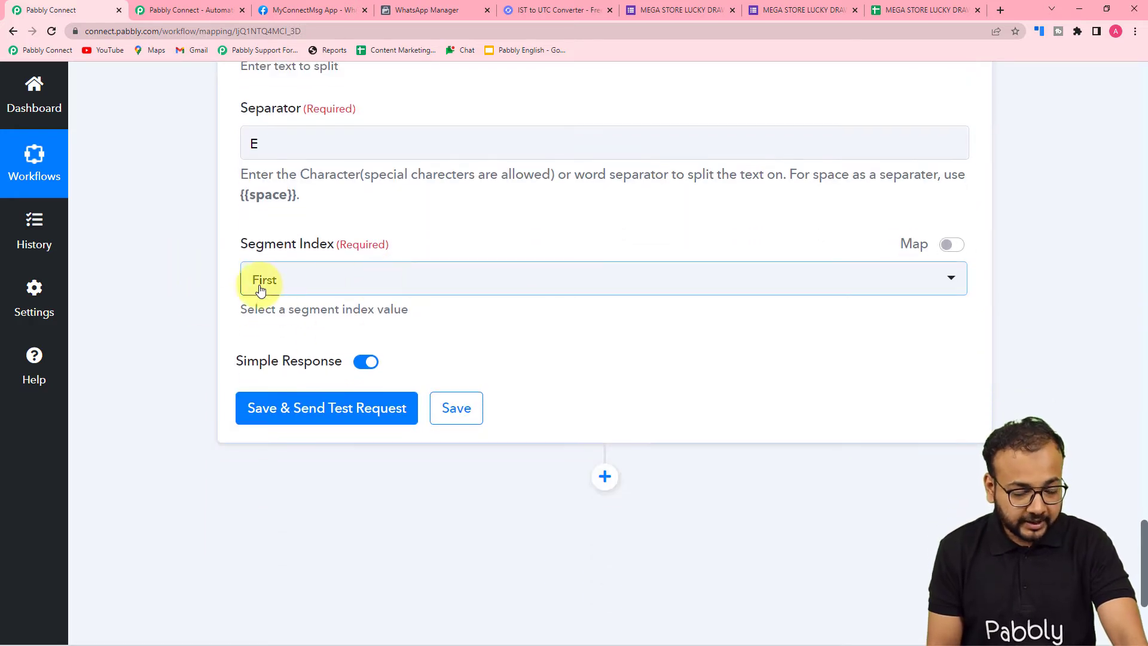
scroll(346, 379, "up", 3)
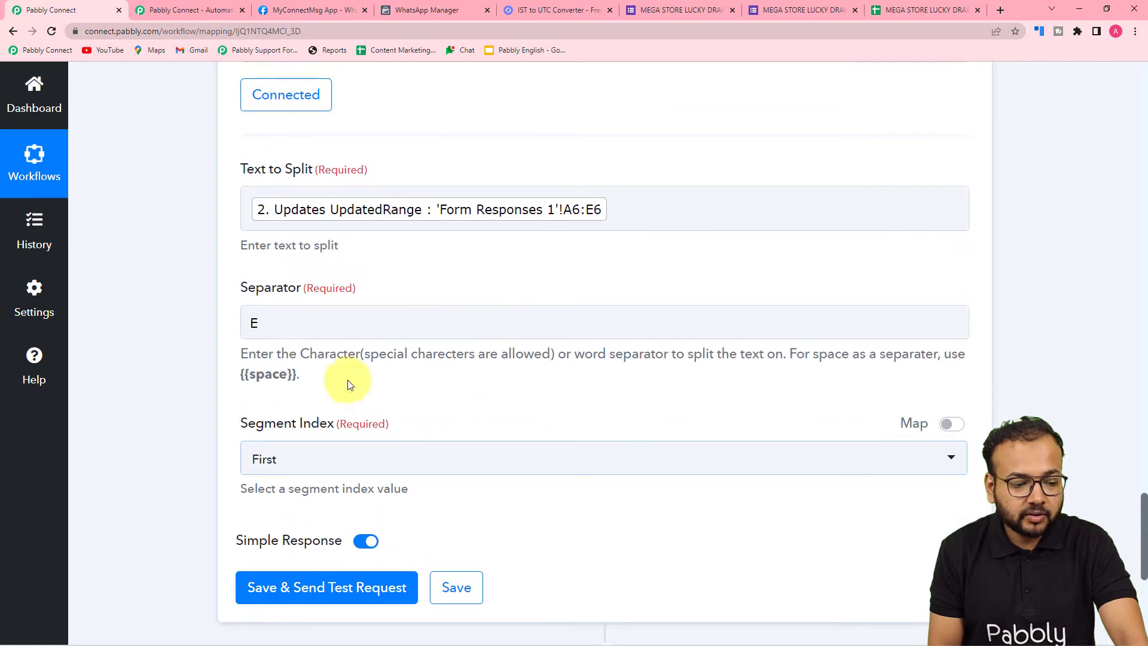
scroll(333, 418, "down", 3)
Set the Segment Index to Second, save the Split Text action with a test request and check the response
left_click(315, 276)
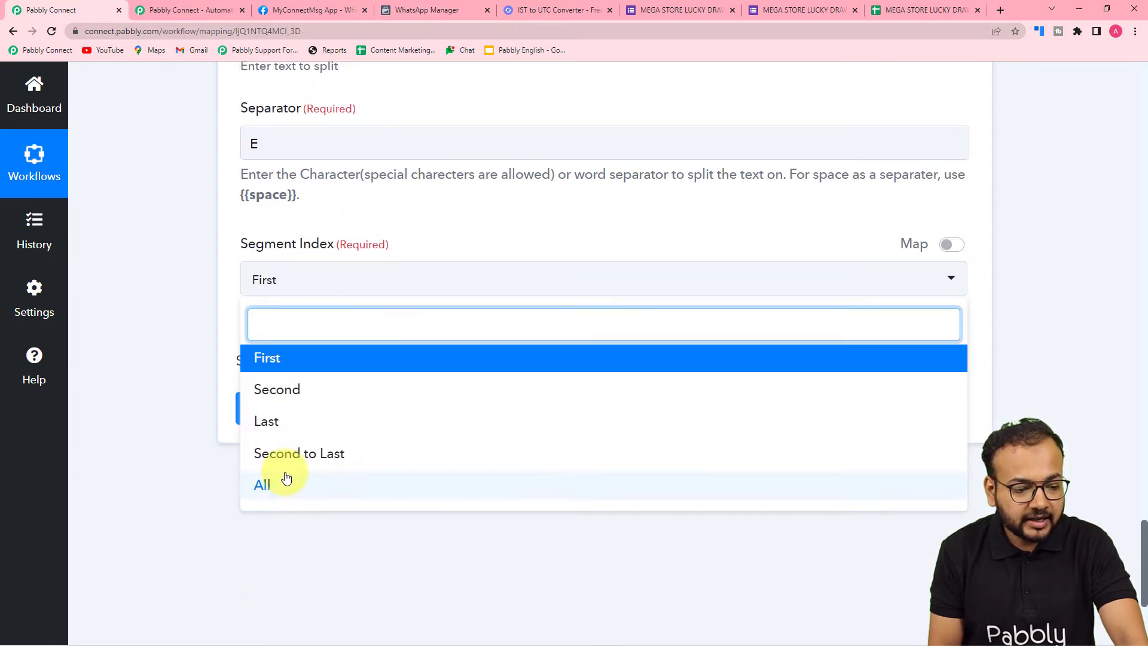
left_click(204, 259)
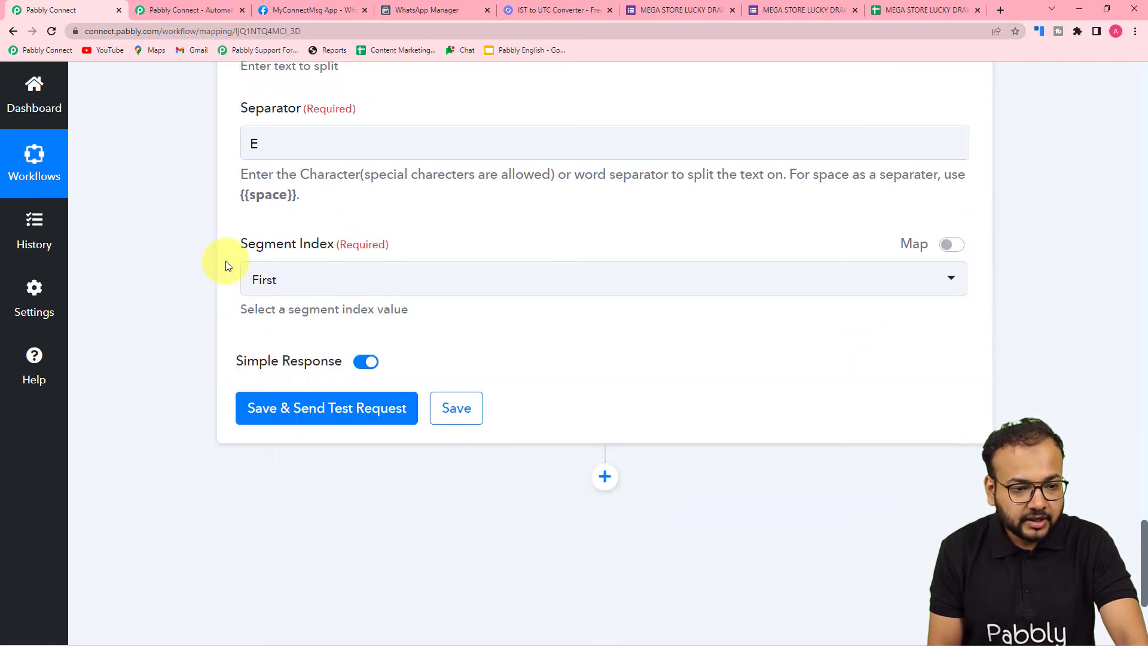
scroll(616, 291, "up", 4)
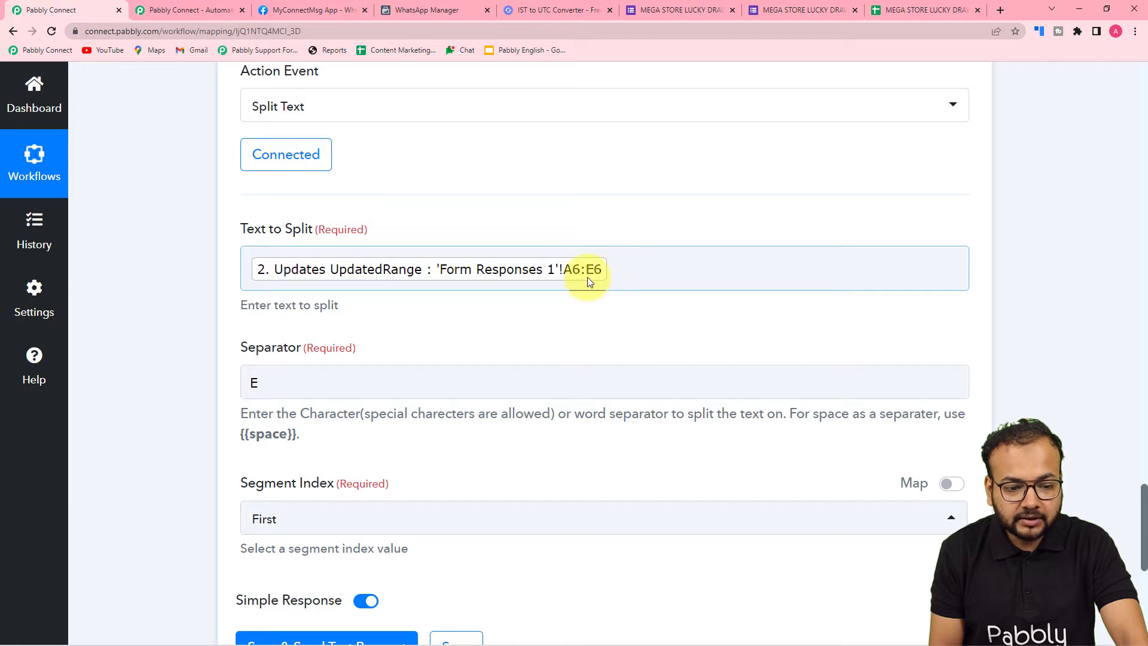
scroll(425, 374, "down", 3)
left_click(410, 342)
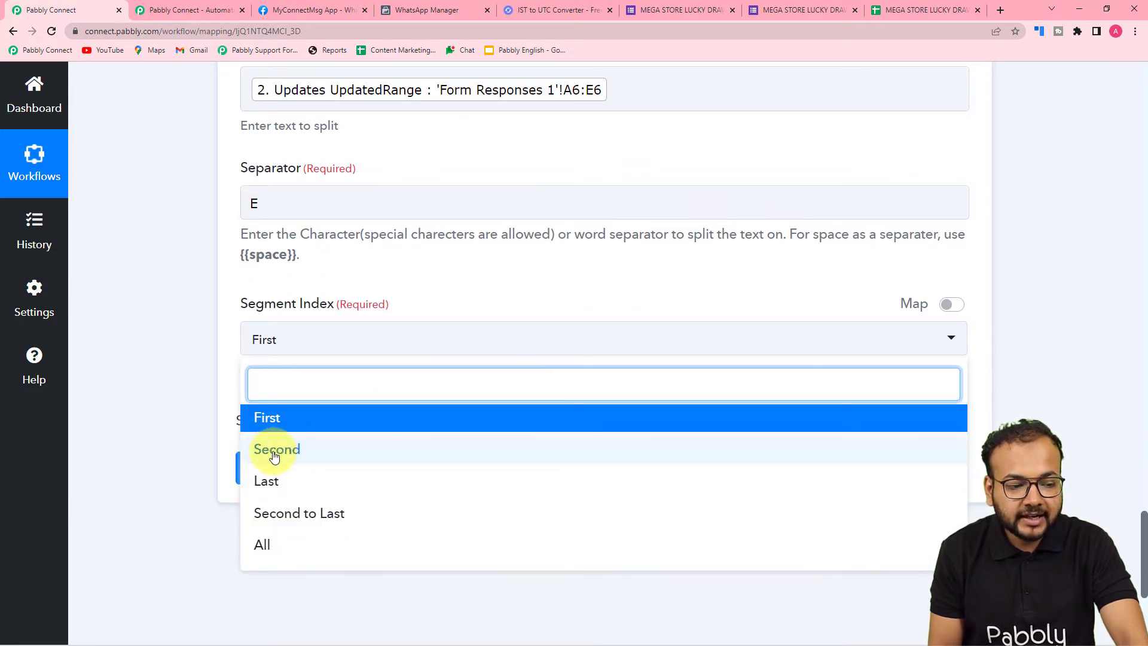
scroll(598, 161, "up", 1)
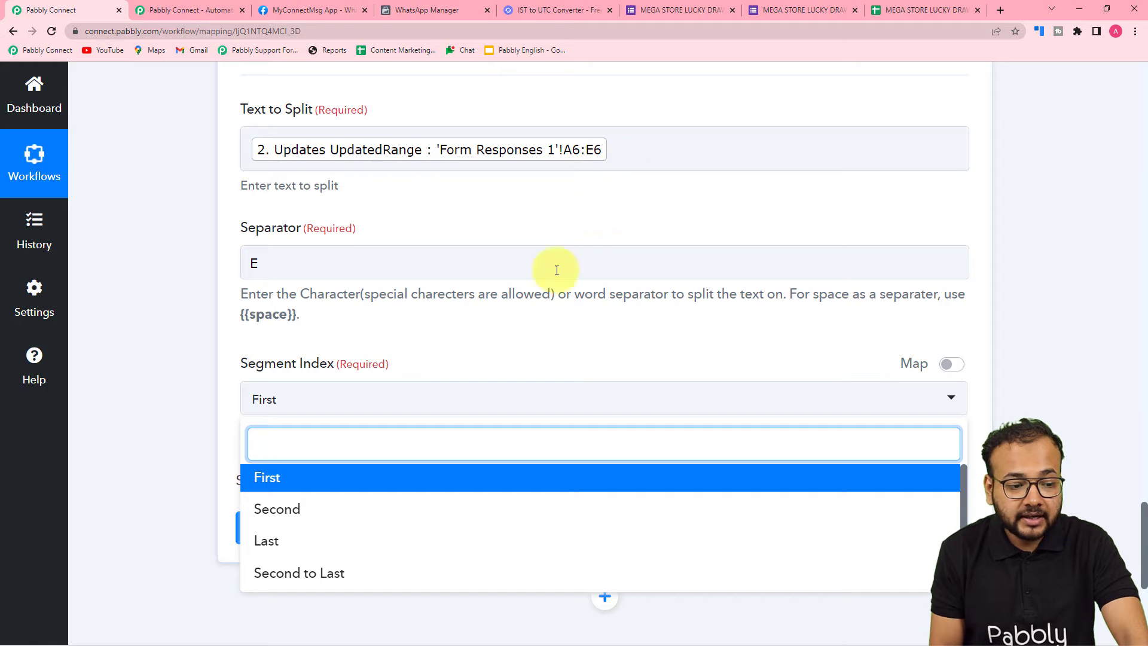
scroll(557, 271, "down", 2)
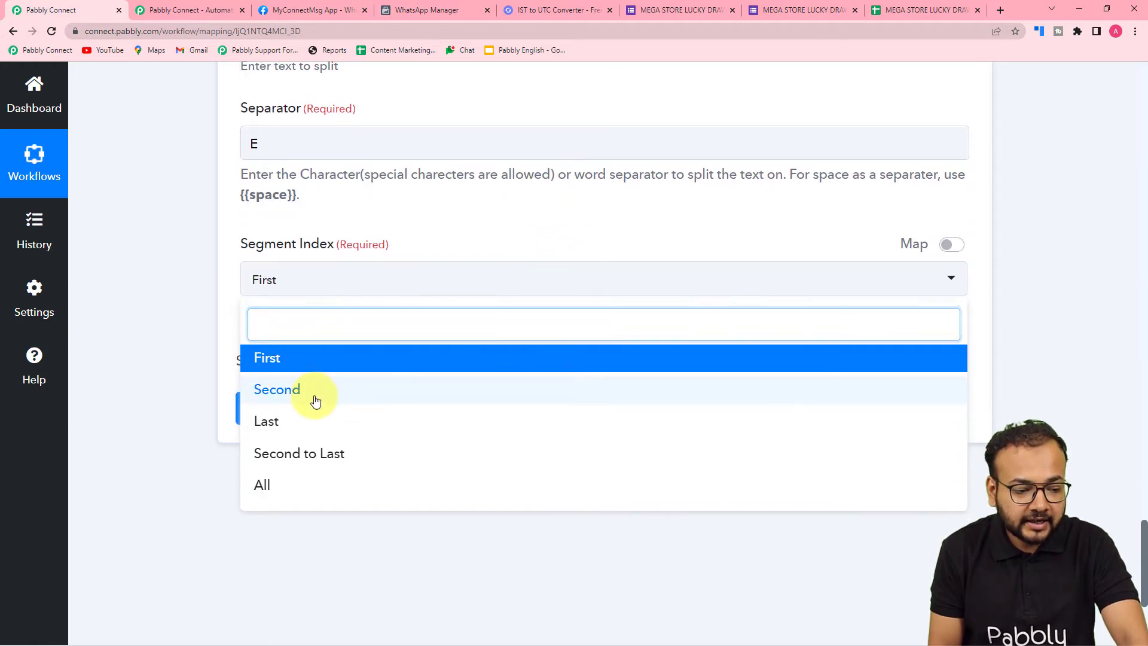
left_click(315, 400)
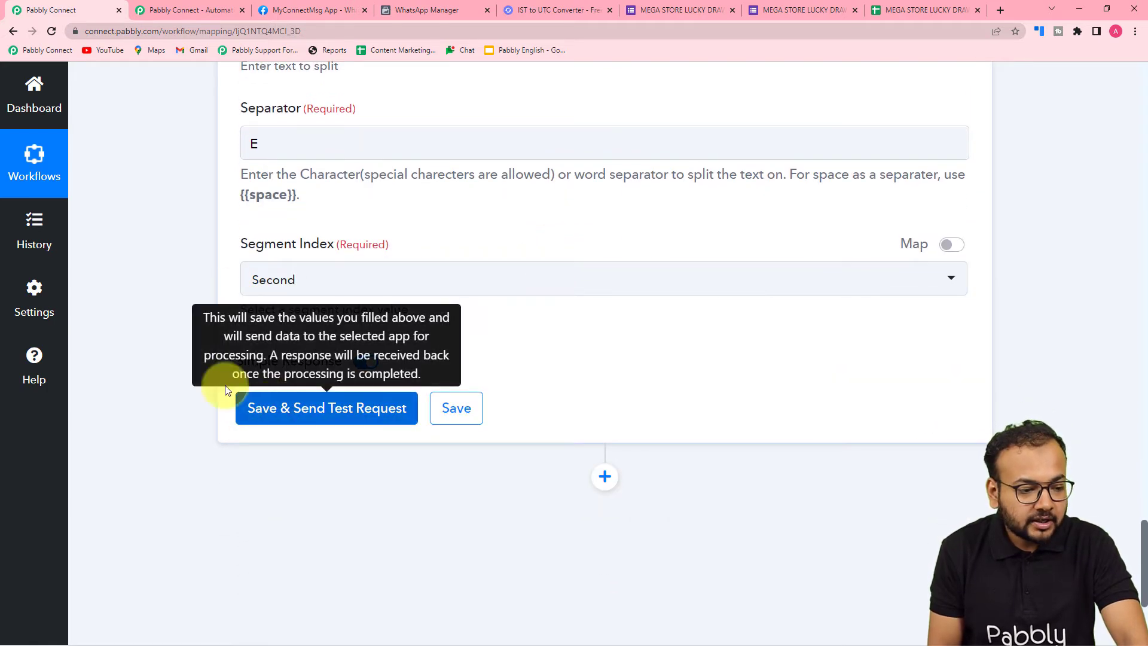
left_click(239, 399)
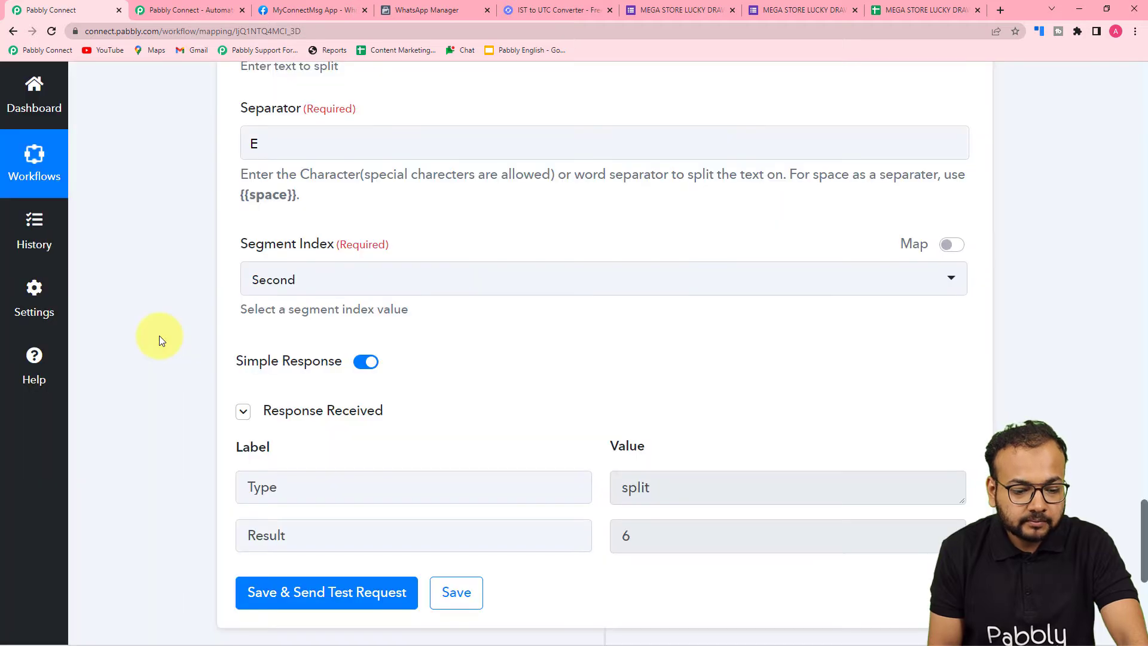
scroll(167, 353, "down", 3)
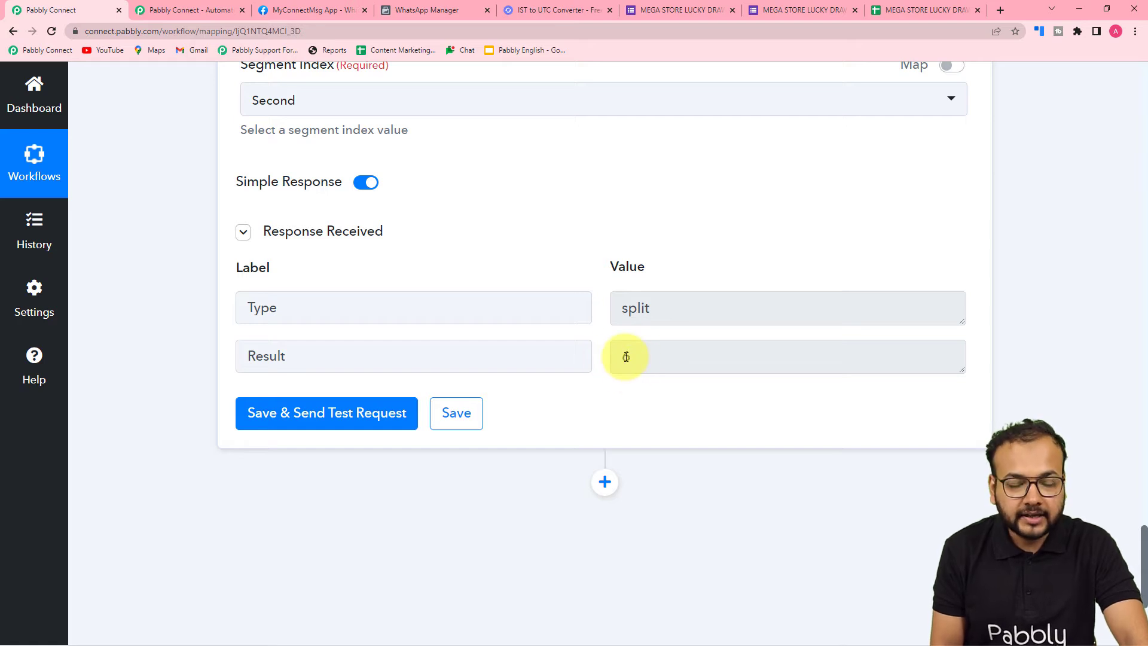
Add another action step after the Text Formatter action and choose Number Formatter by Pabbly as its app
scroll(626, 356, "down", 4)
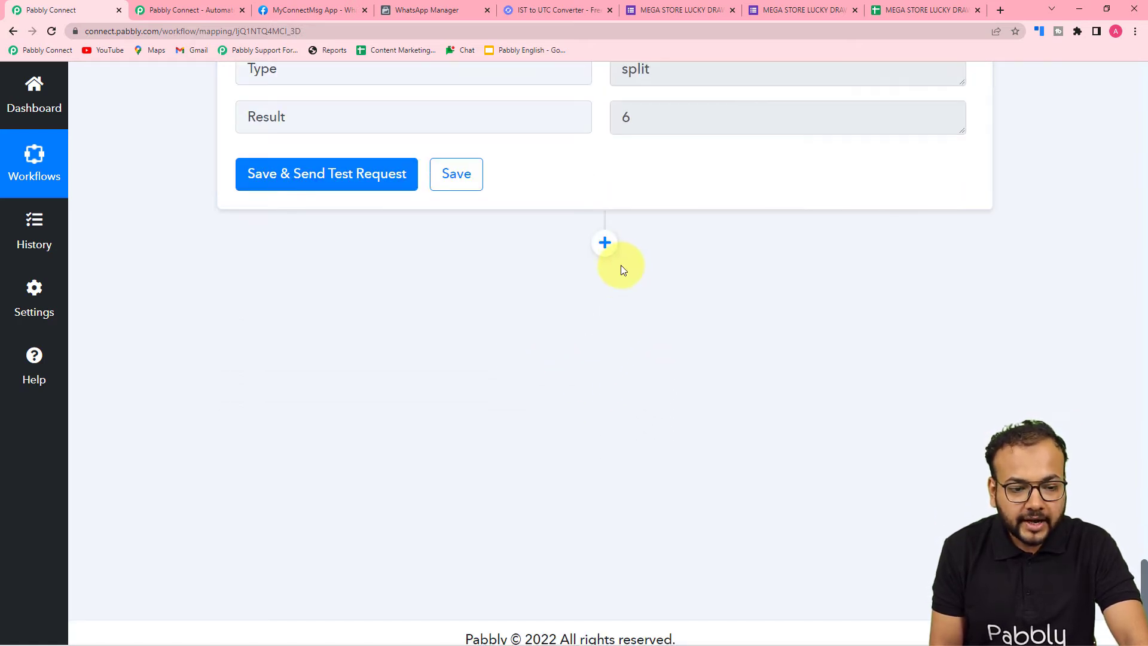
left_click(616, 244)
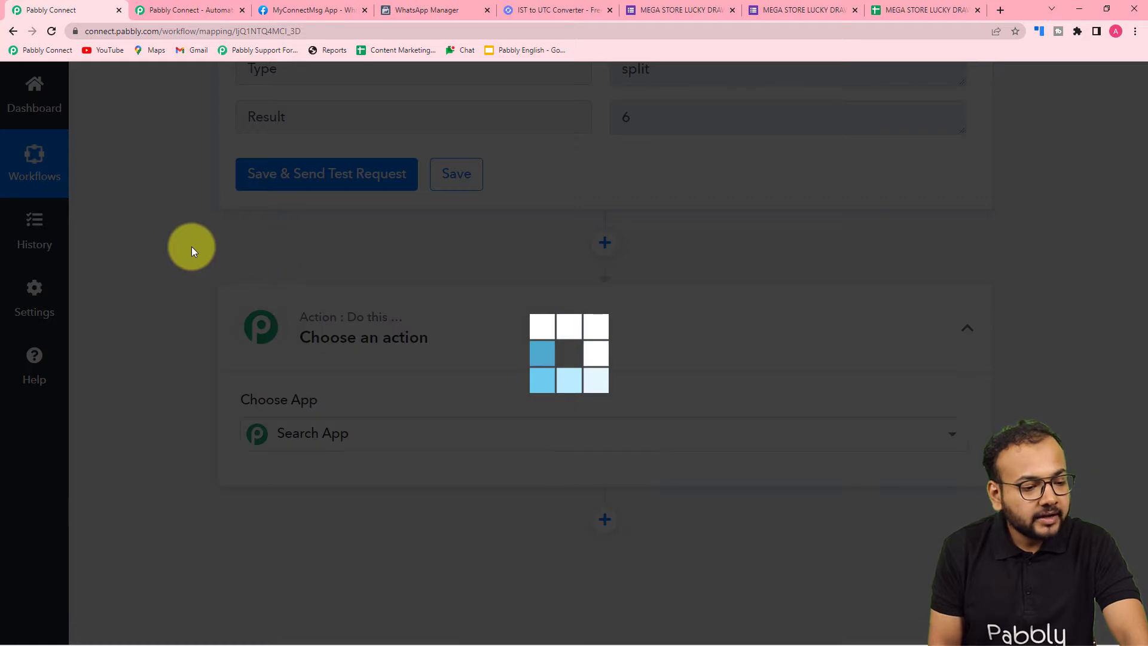
scroll(166, 246, "down", 4)
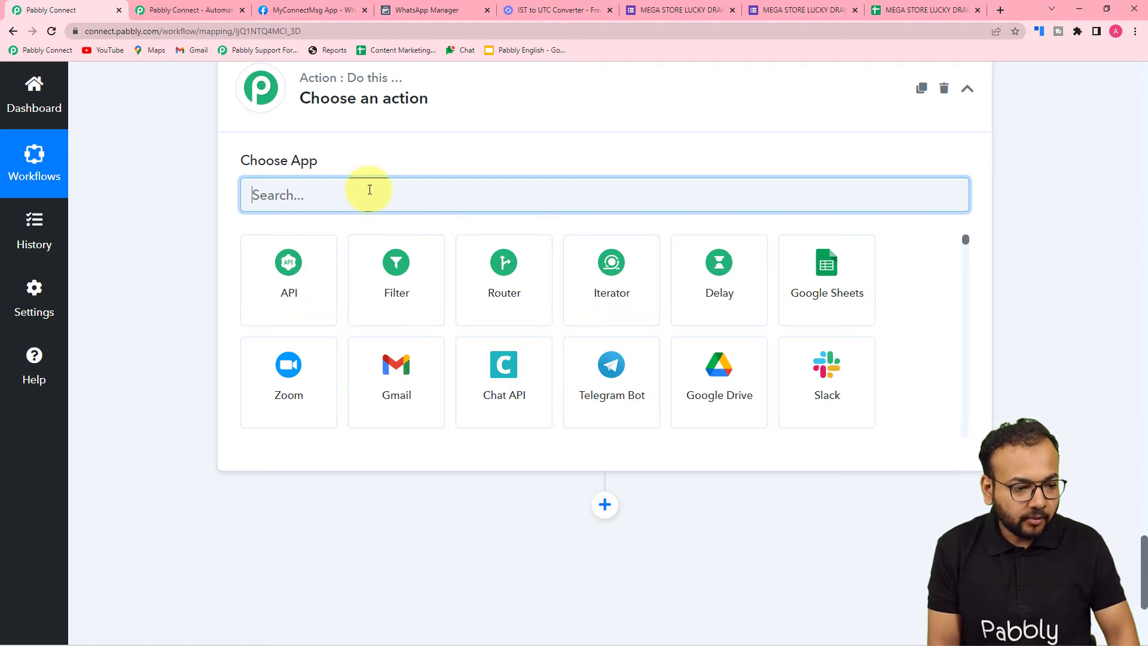
type("num")
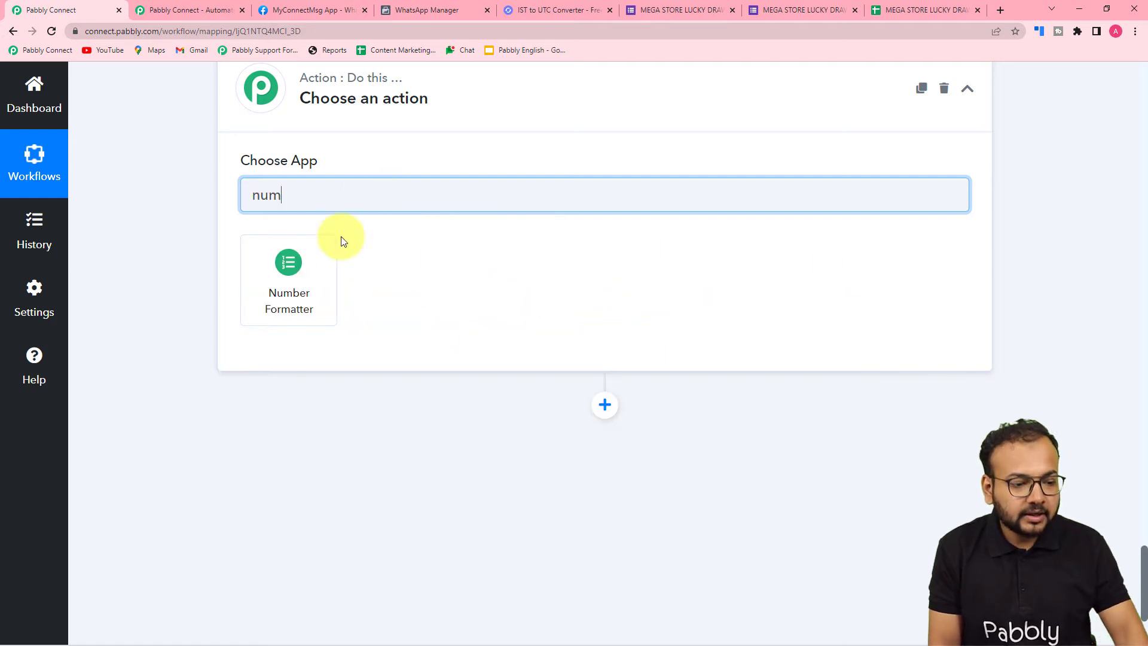
left_click(308, 280)
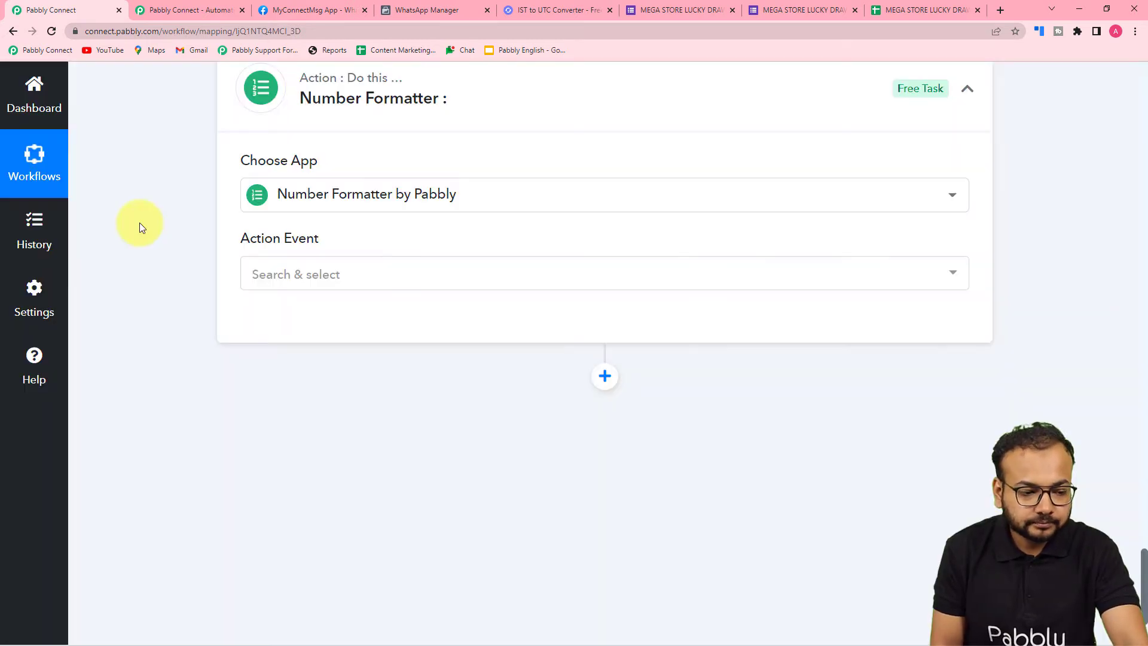
Set the Number Formatter action event to Spreadsheet Formulas and connect it
scroll(139, 223, "down", 1)
left_click(295, 215)
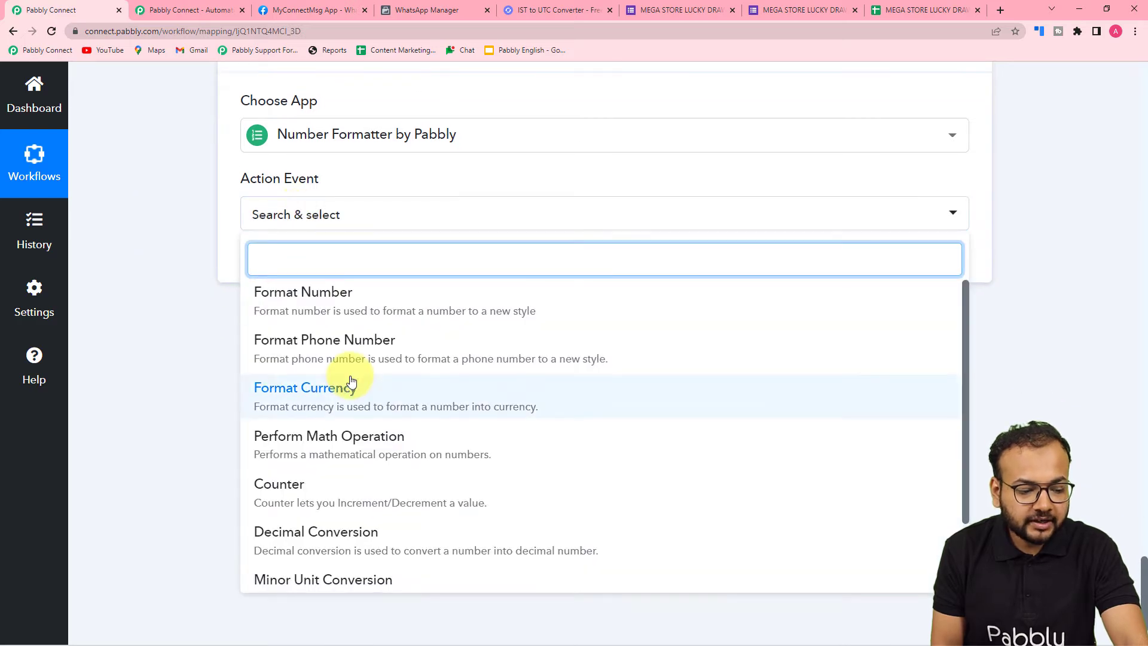
scroll(347, 384, "down", 1)
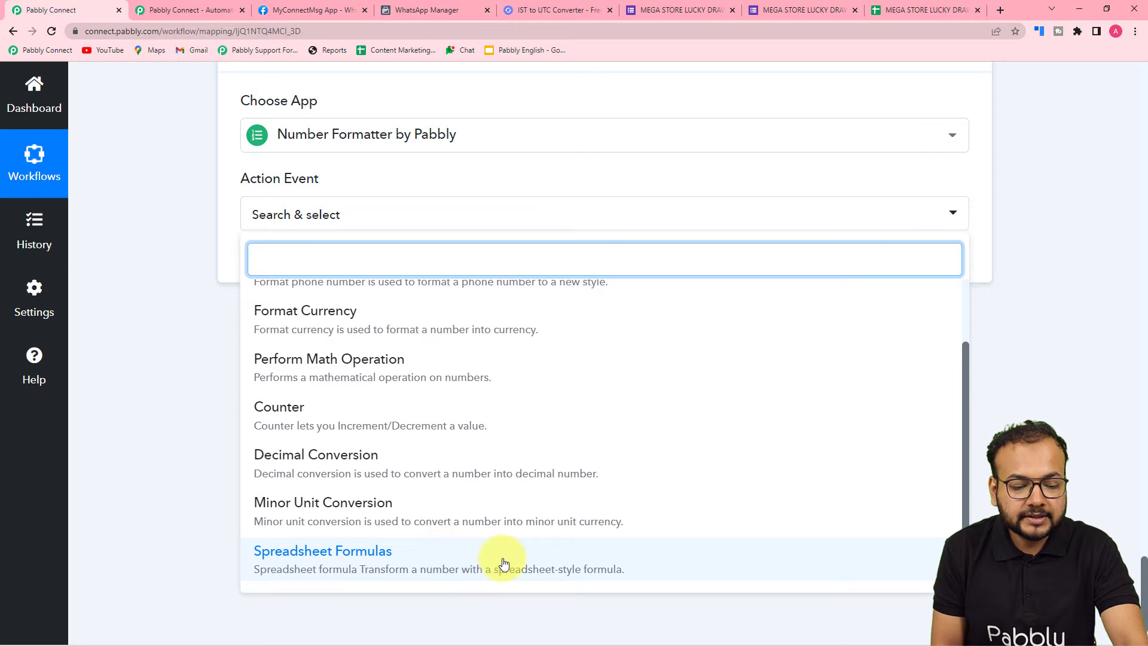
left_click(385, 567)
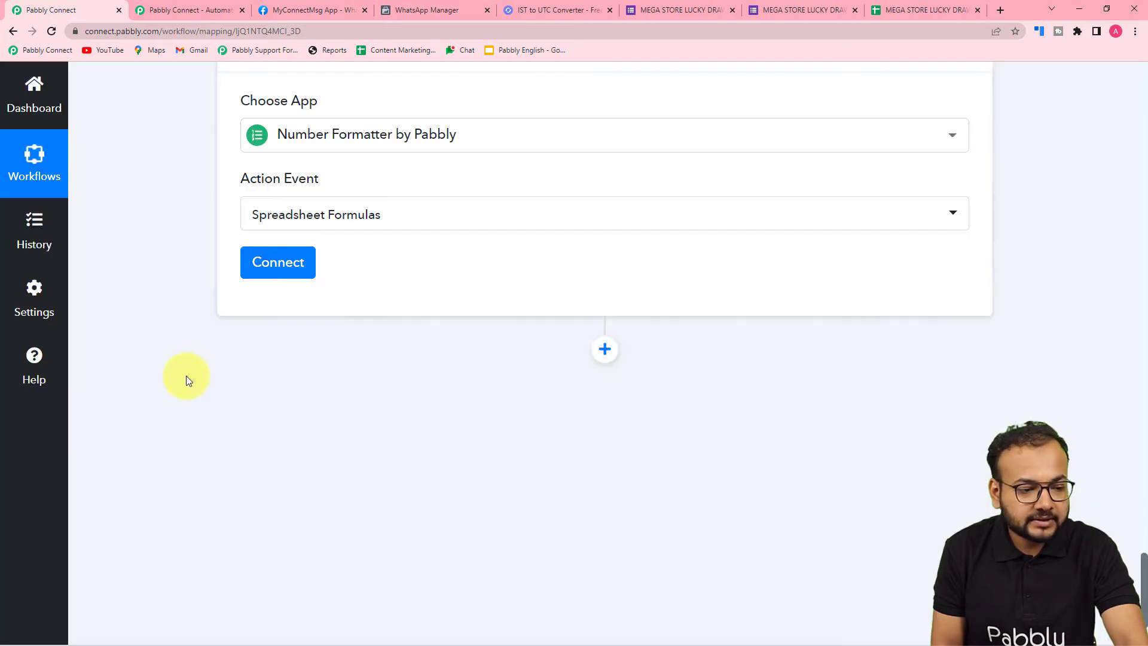
left_click(270, 267)
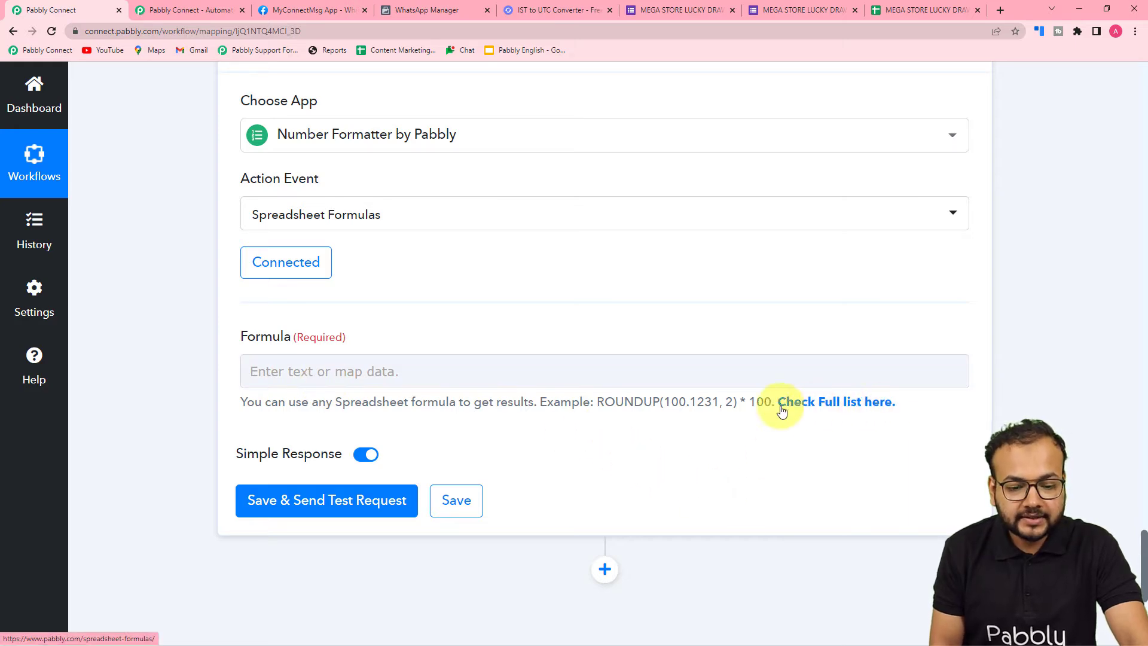
Copy the RANDBETWEEN(-1, 1) example call from Pabbly's full list of spreadsheet formulas and return to the workflow
left_click(858, 407)
scroll(284, 197, "down", 5)
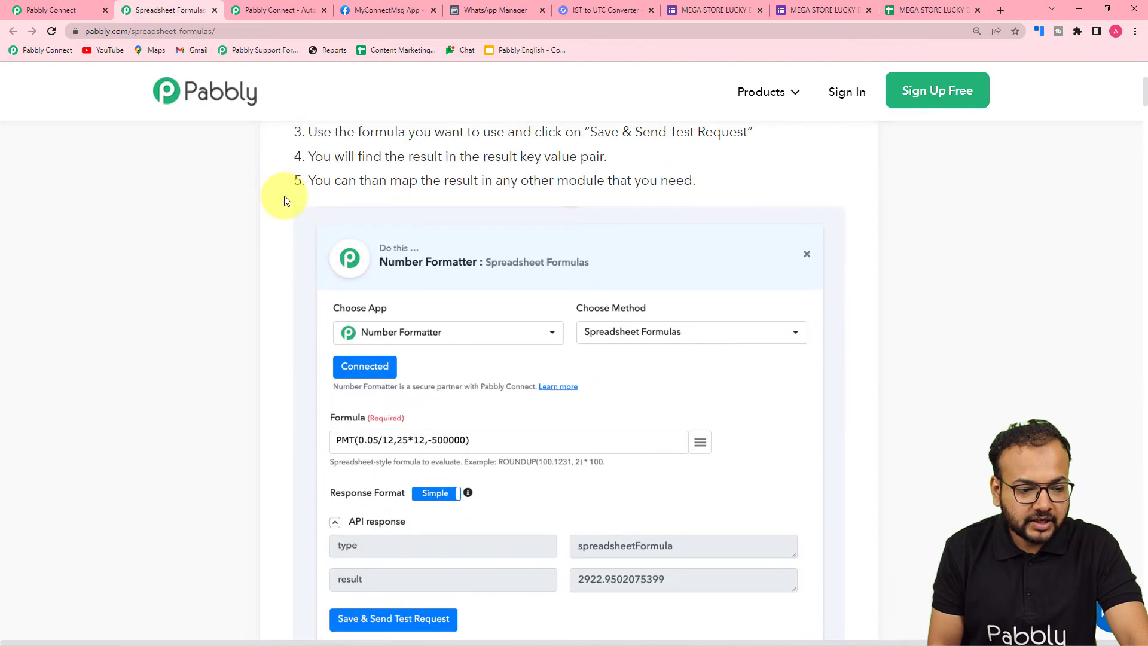
scroll(283, 200, "down", 20)
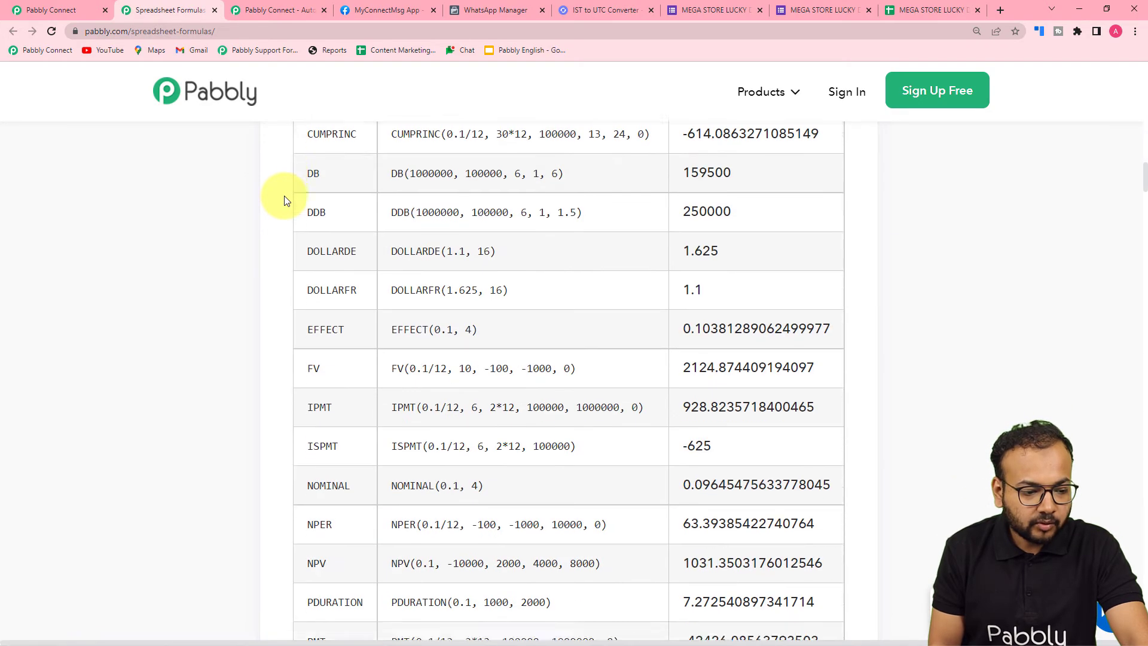
scroll(284, 201, "down", 20)
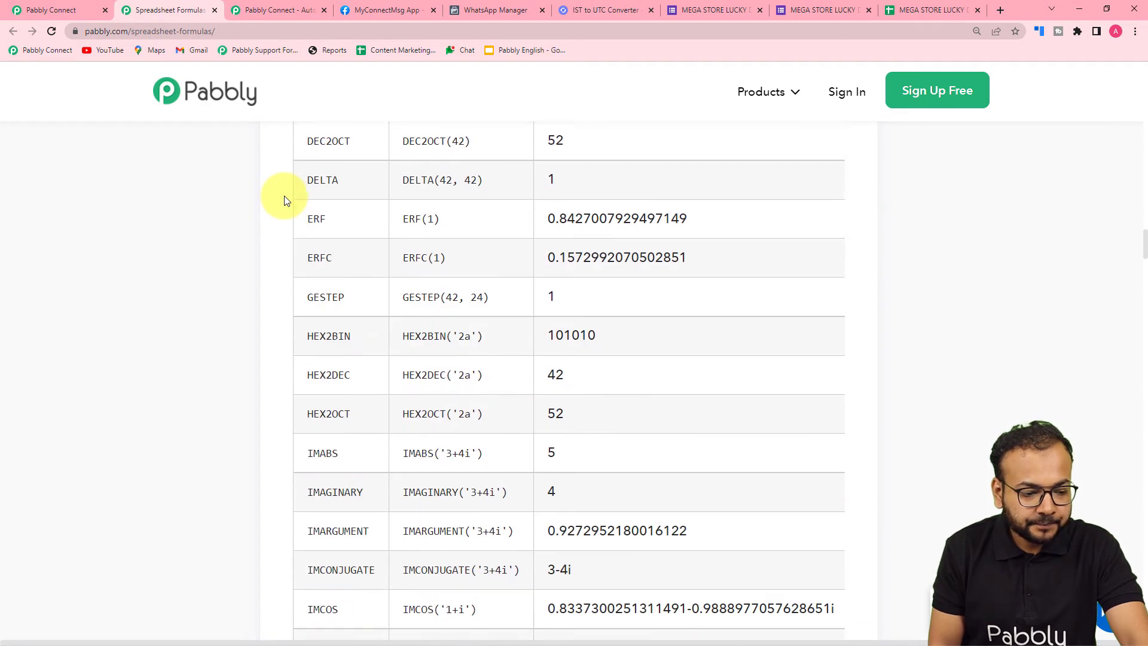
scroll(284, 200, "down", 20)
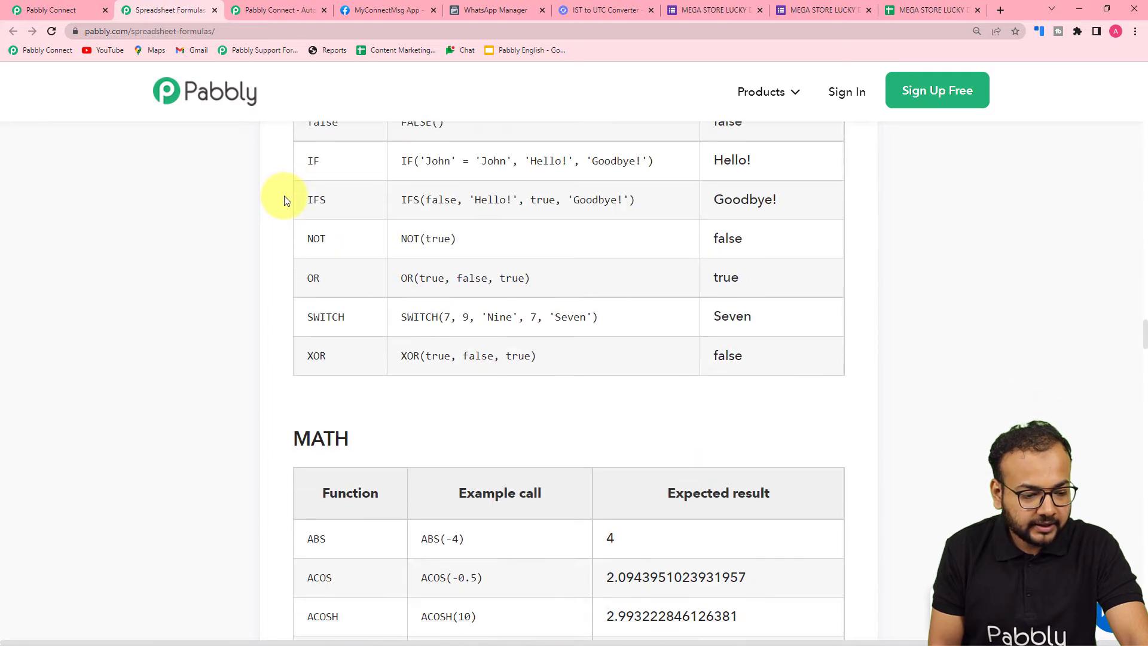
scroll(285, 200, "down", 15)
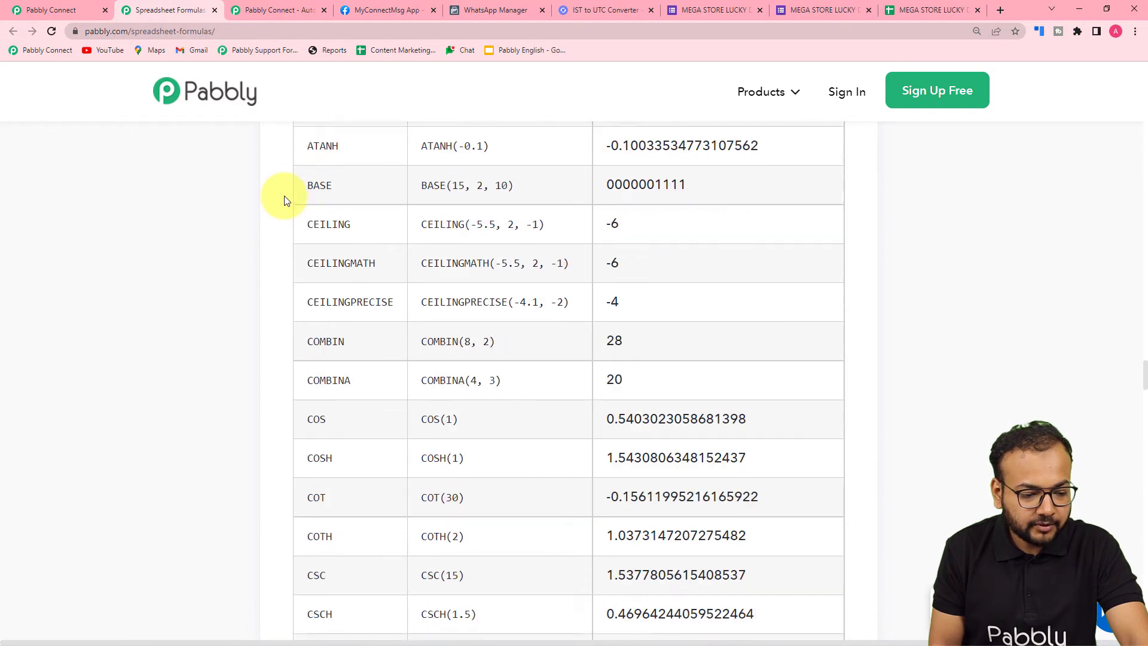
scroll(285, 200, "down", 20)
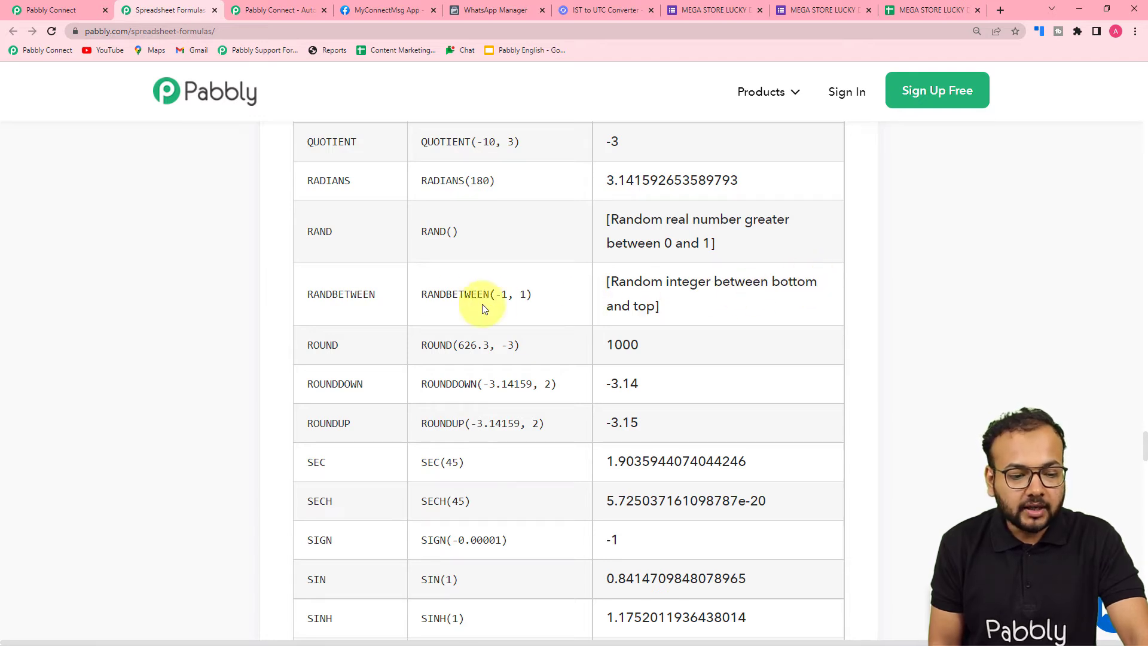
left_click_drag(423, 297, 523, 301)
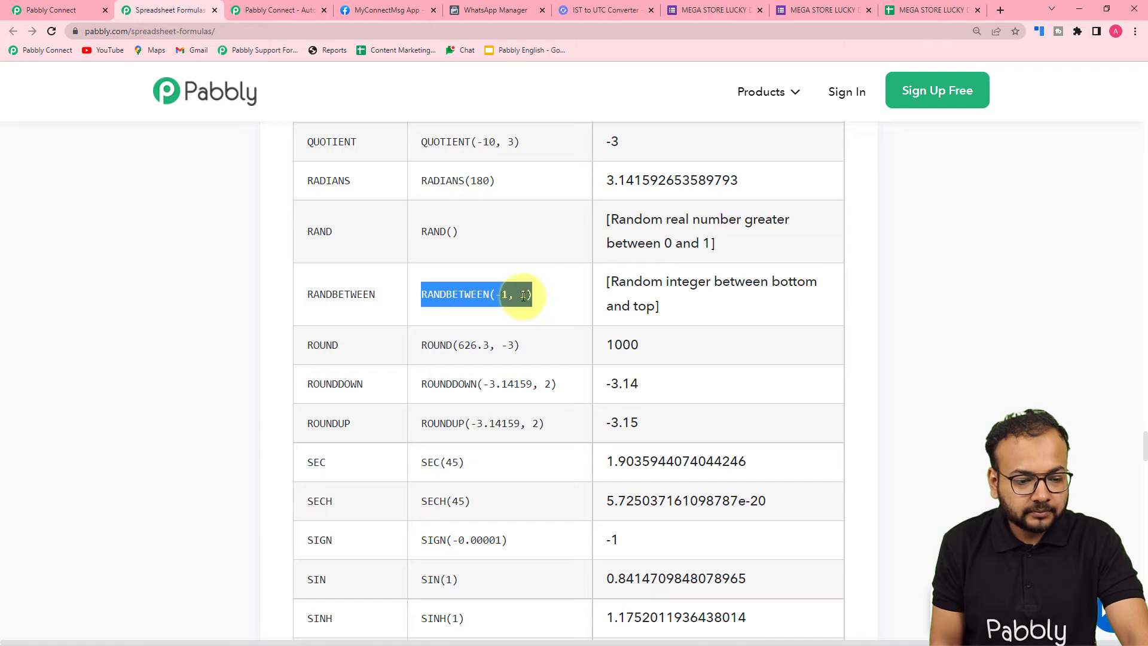
right_click(523, 296)
left_click(553, 315)
left_click(99, 10)
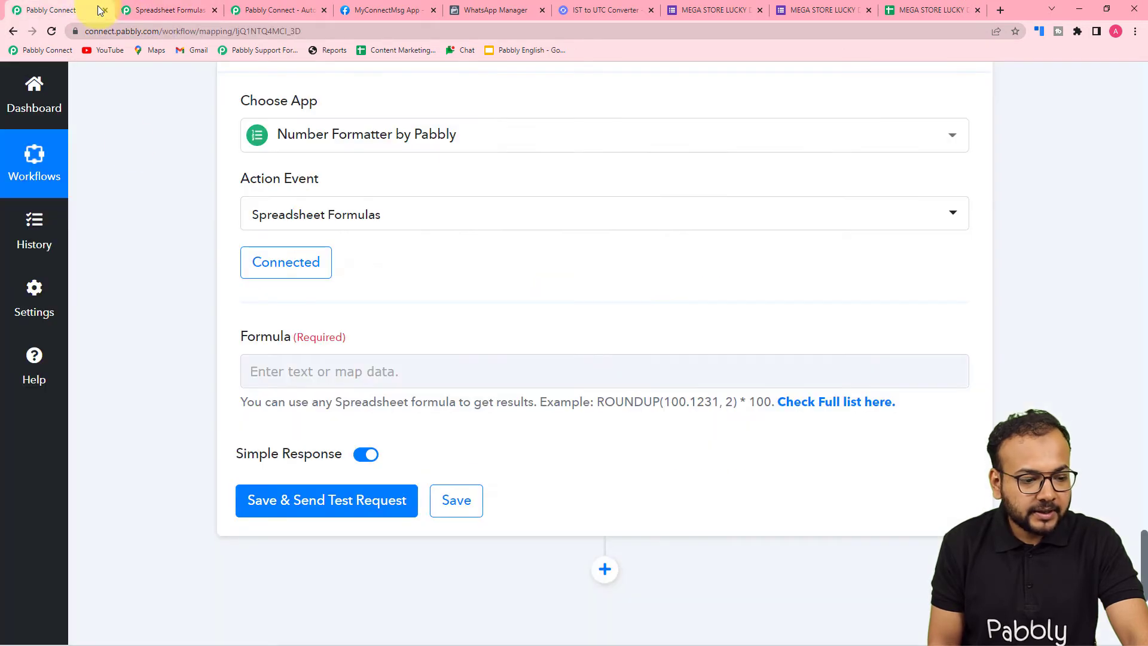
Paste RANDBETWEEN(-1, 1) as the Number Formatter formula and check the entry rows in the form responses spreadsheet
right_click(294, 374)
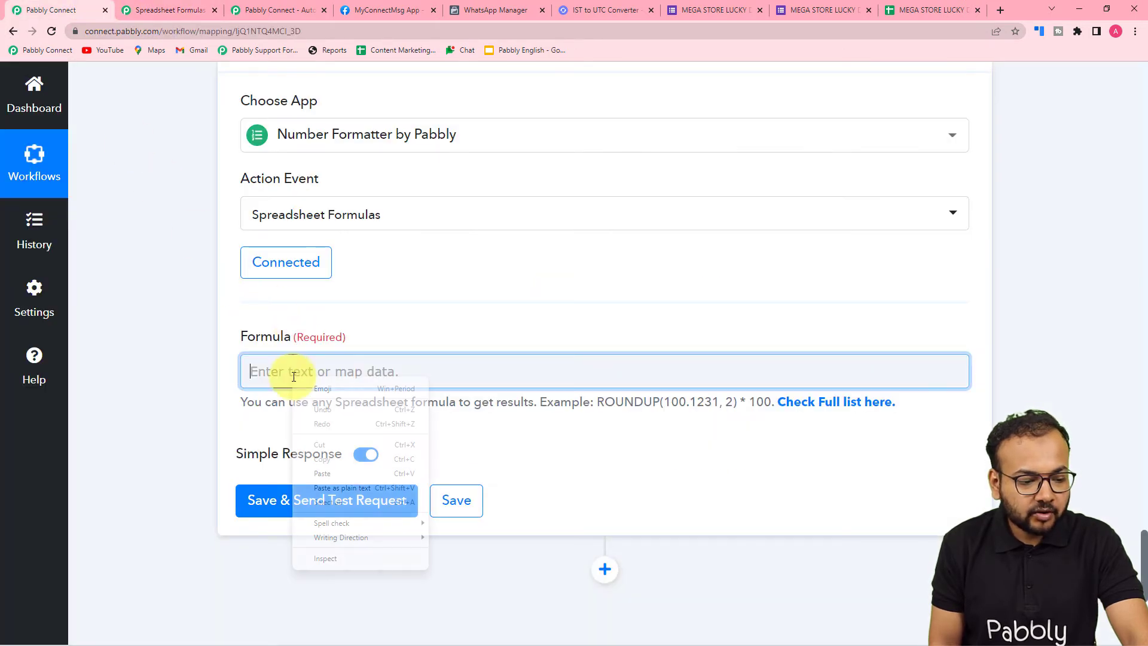
left_click(312, 491)
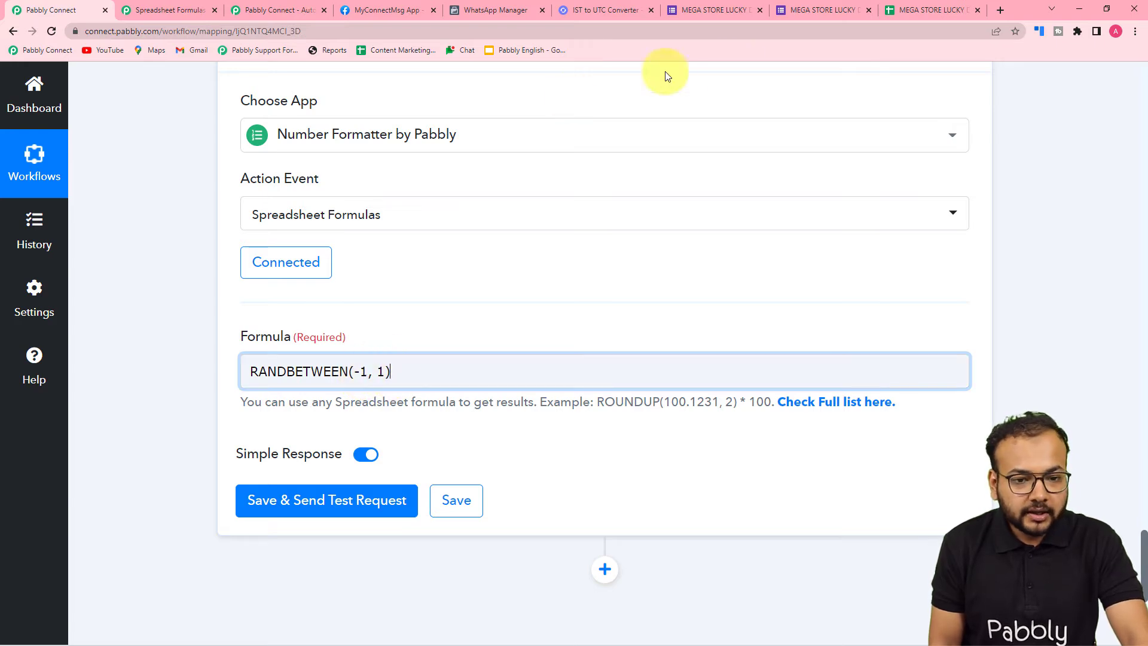
left_click(904, 13)
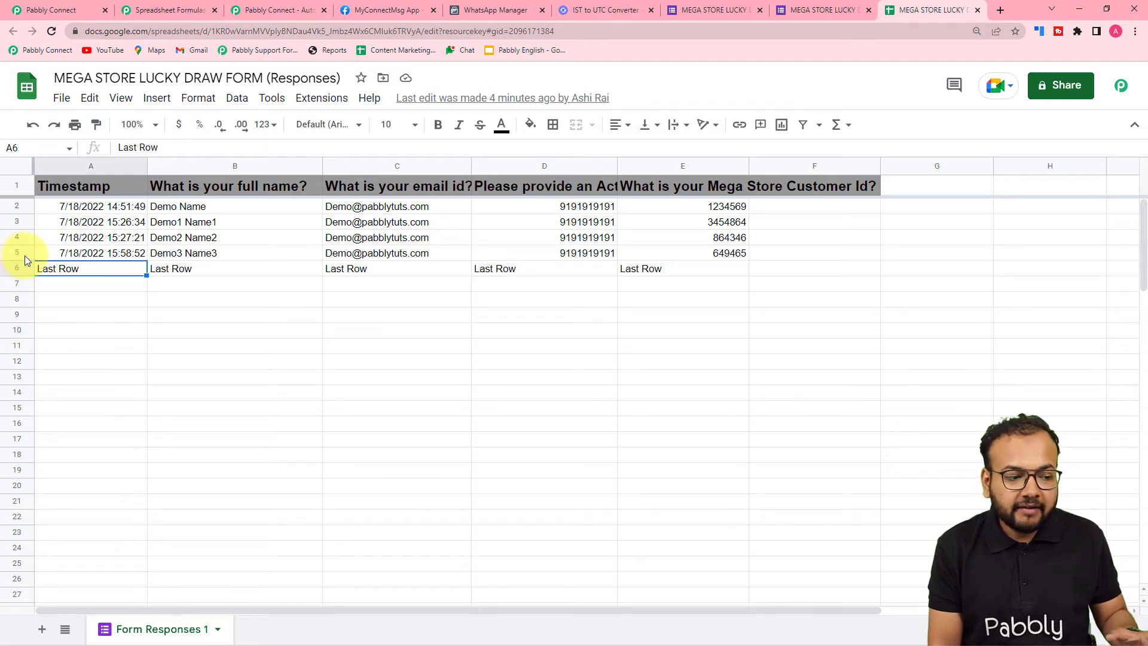
left_click(66, 8)
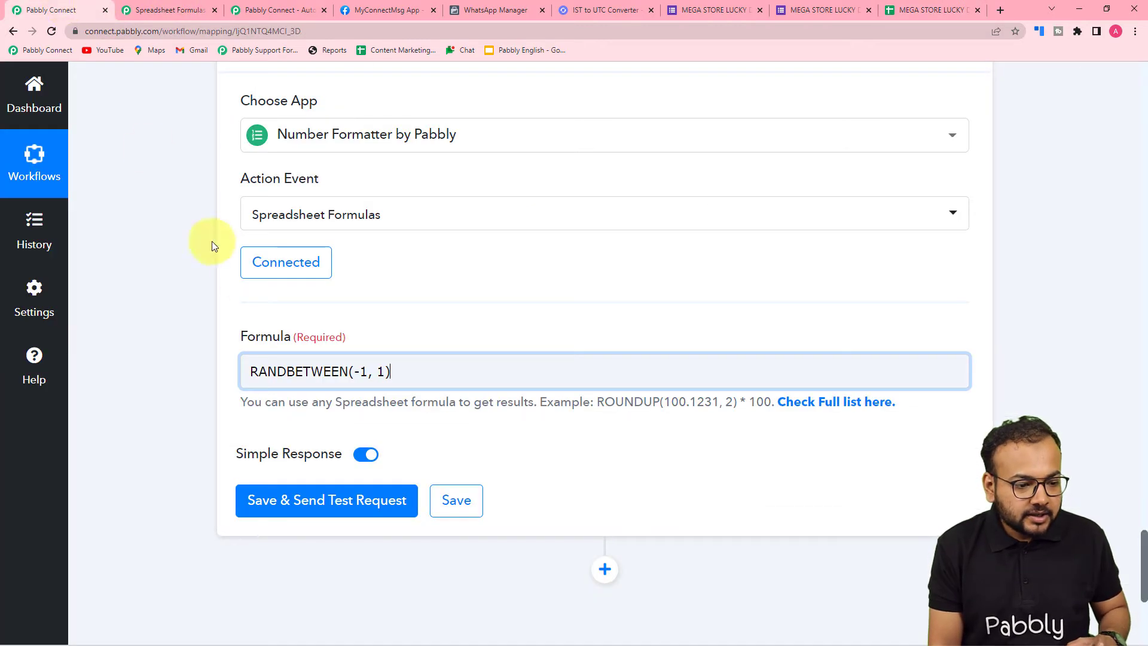
Set the first argument of the RANDBETWEEN formula to 2
left_click(364, 371)
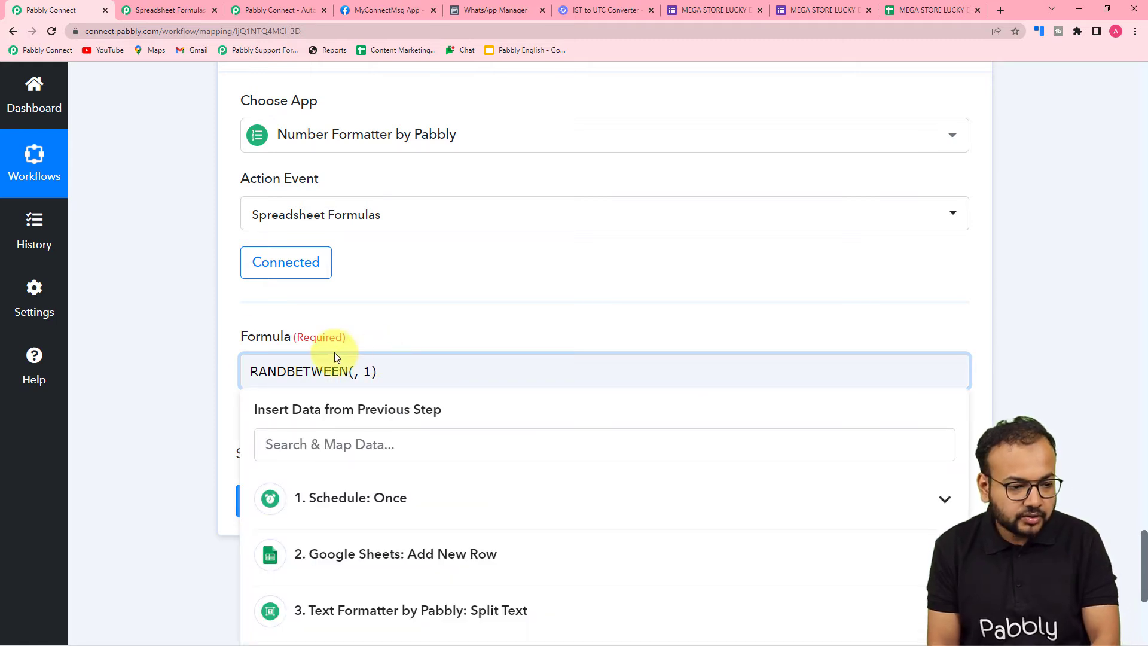
left_click(159, 328)
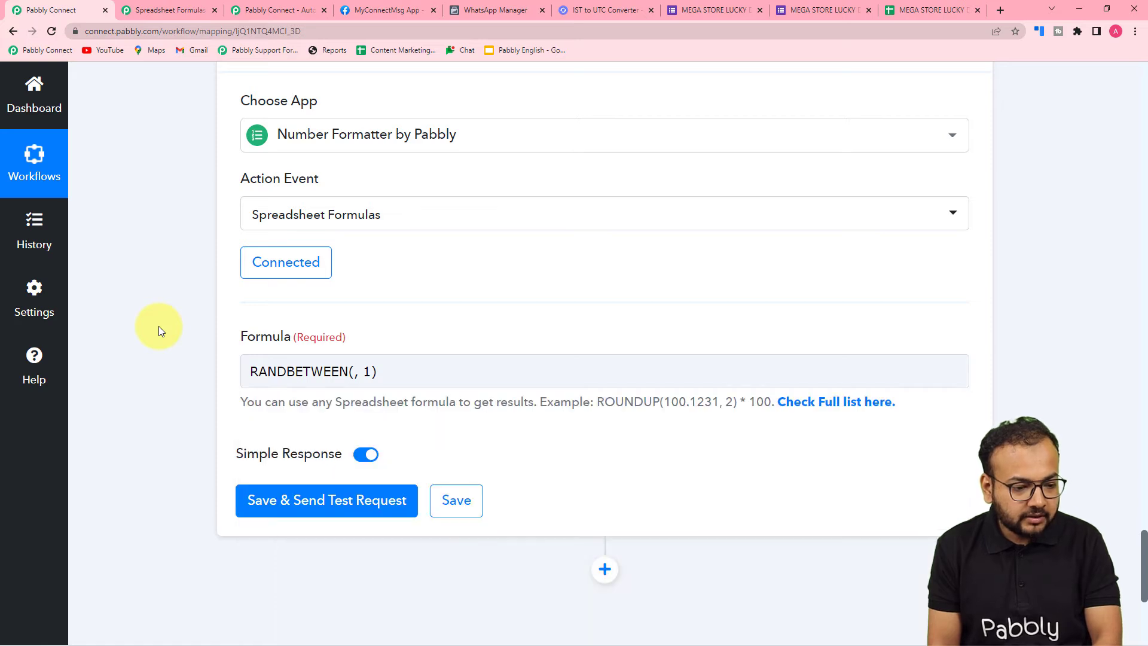
left_click(352, 371)
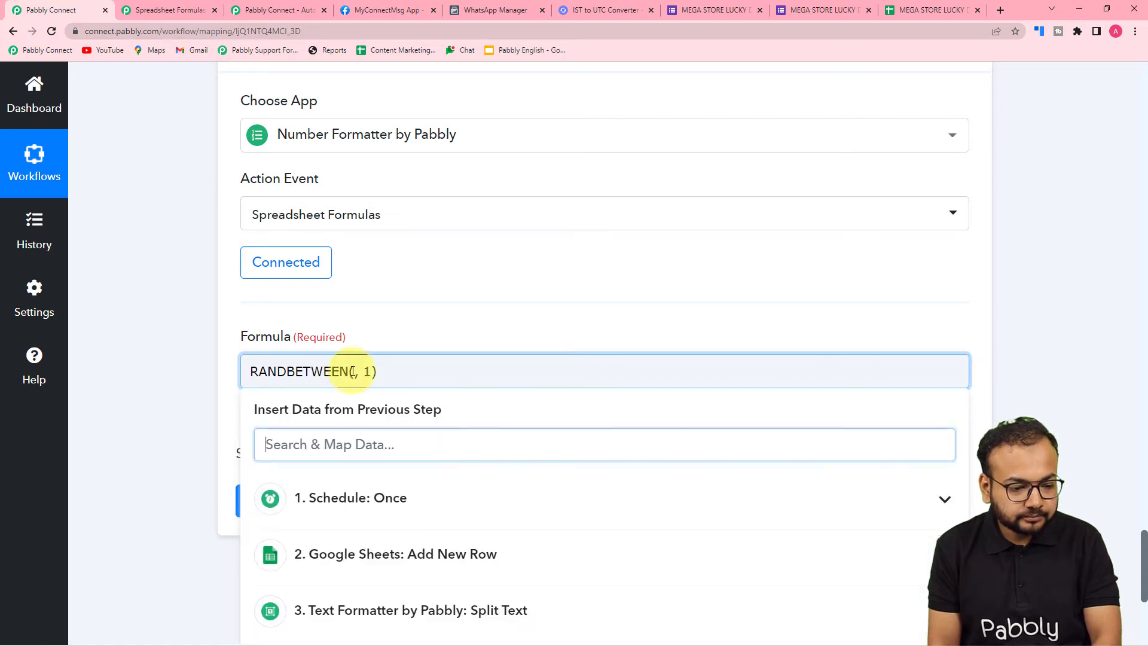
type("2")
left_click(81, 322)
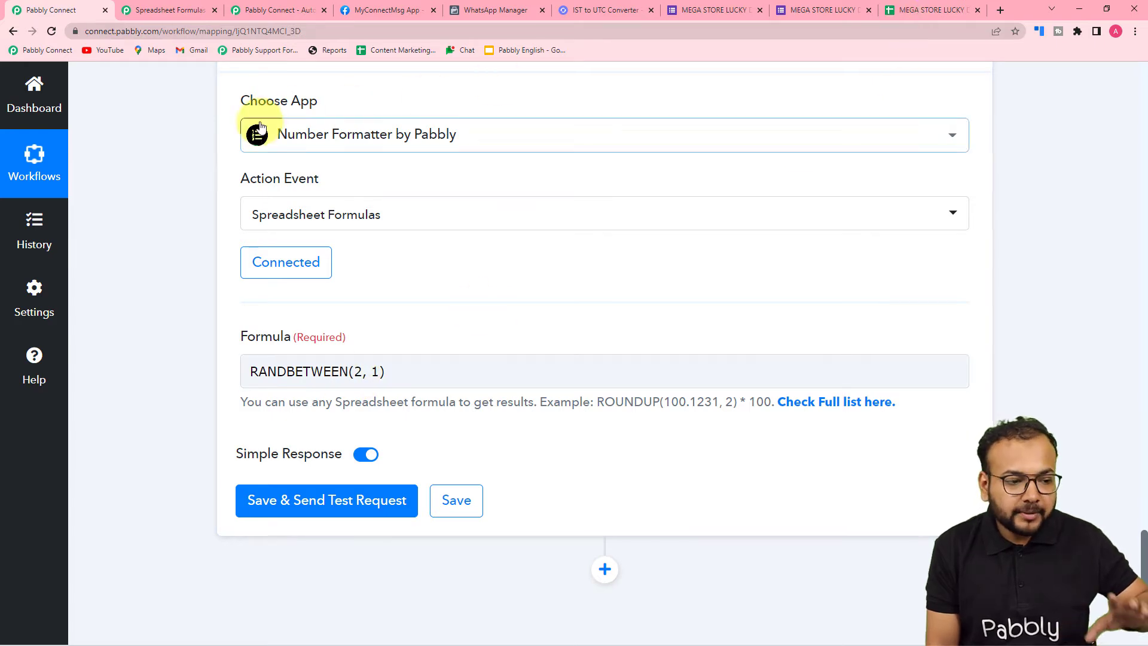
Compare the rows of the form responses spreadsheet with the Split Text action's settings and received result
left_click(899, 11)
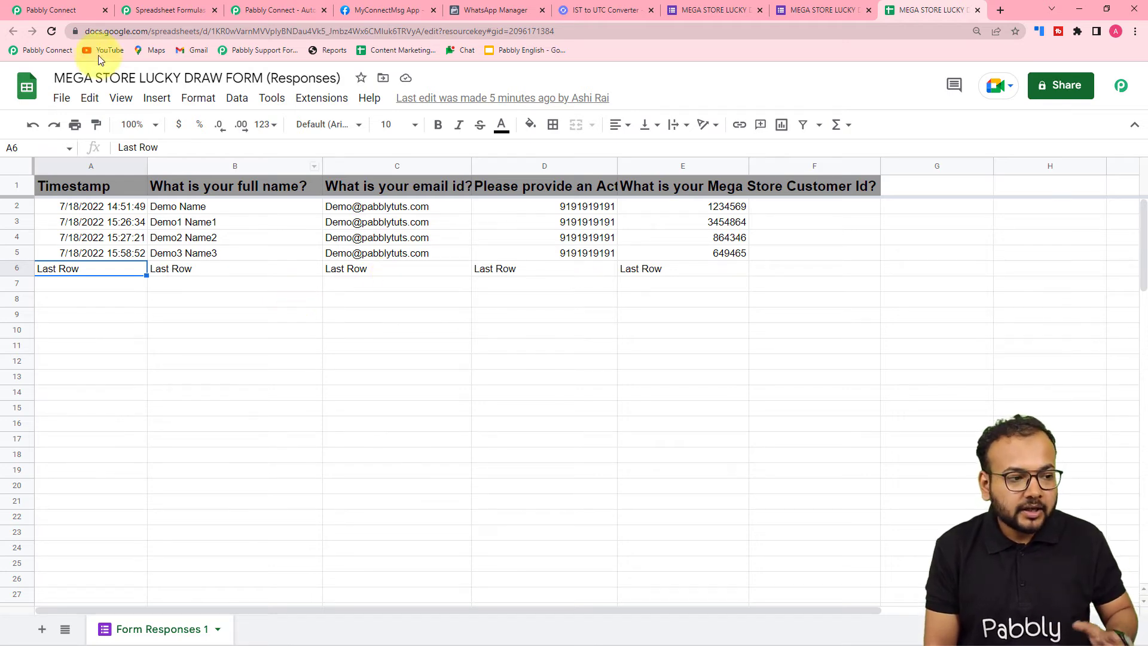
left_click(72, 13)
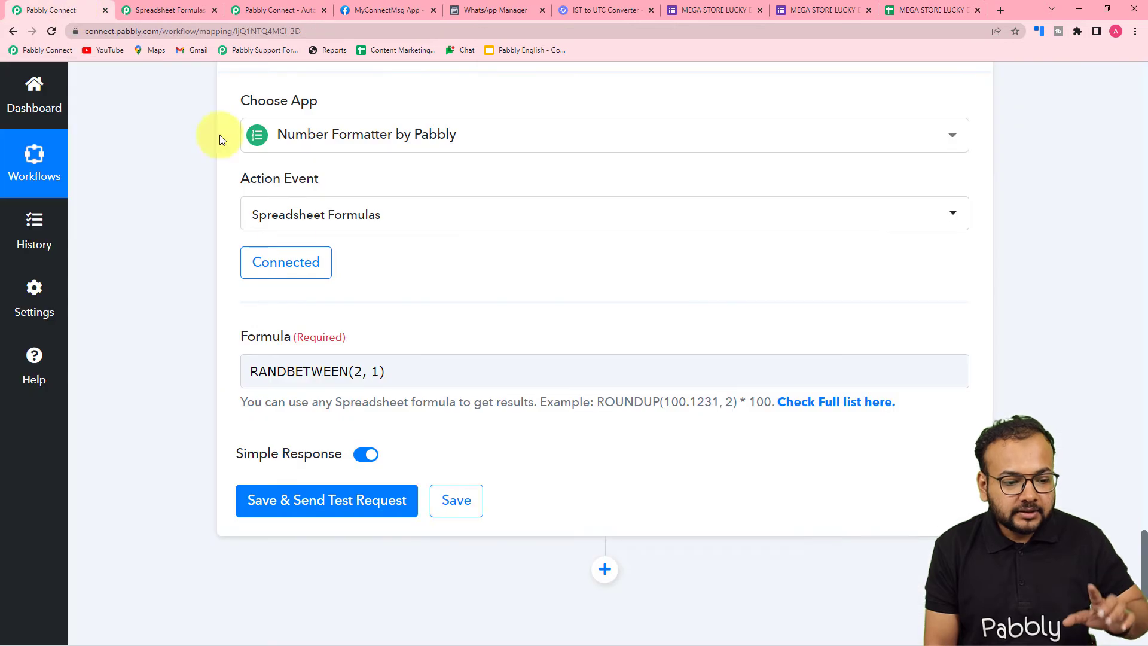
left_click(377, 371)
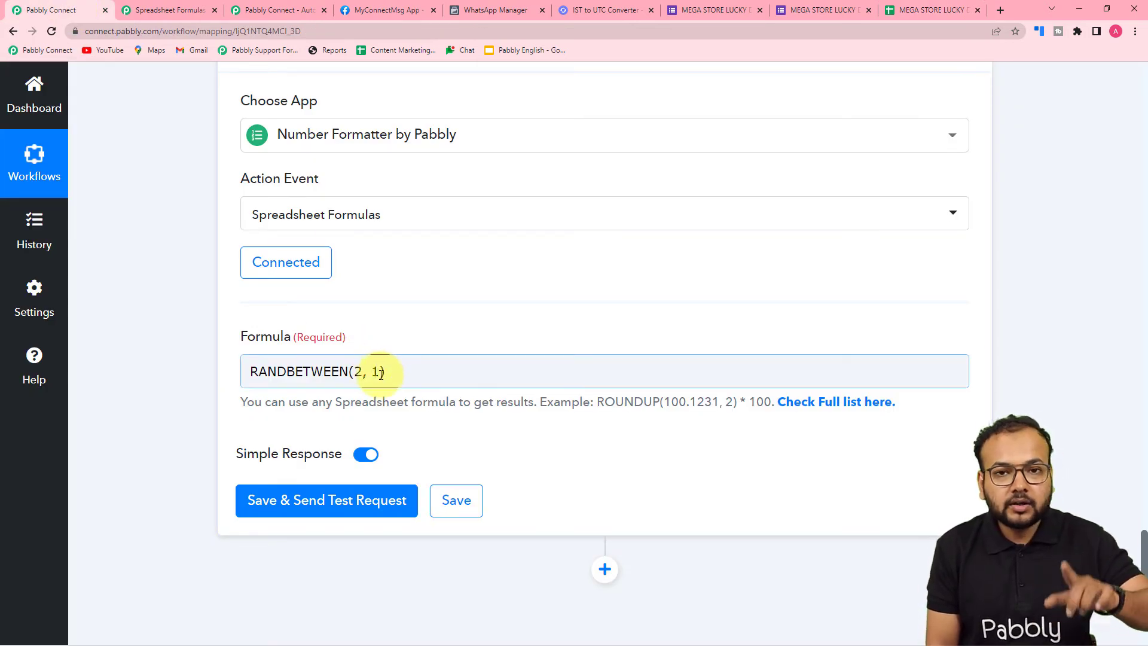
left_click(379, 288)
scroll(379, 286, "up", 6)
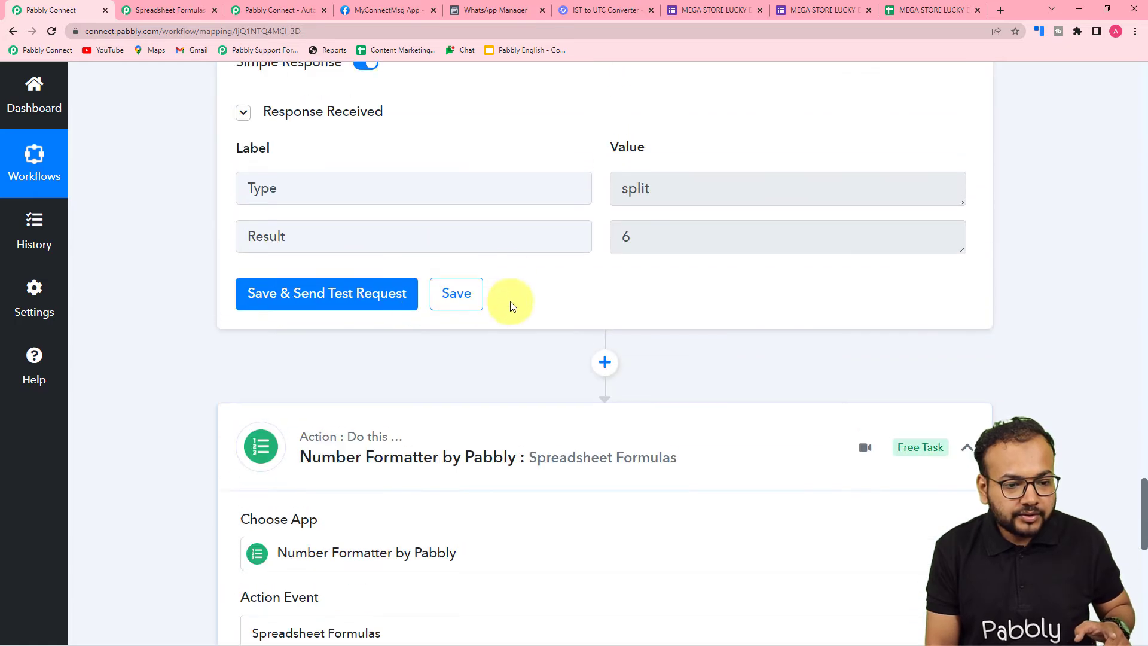
scroll(251, 246, "up", 3)
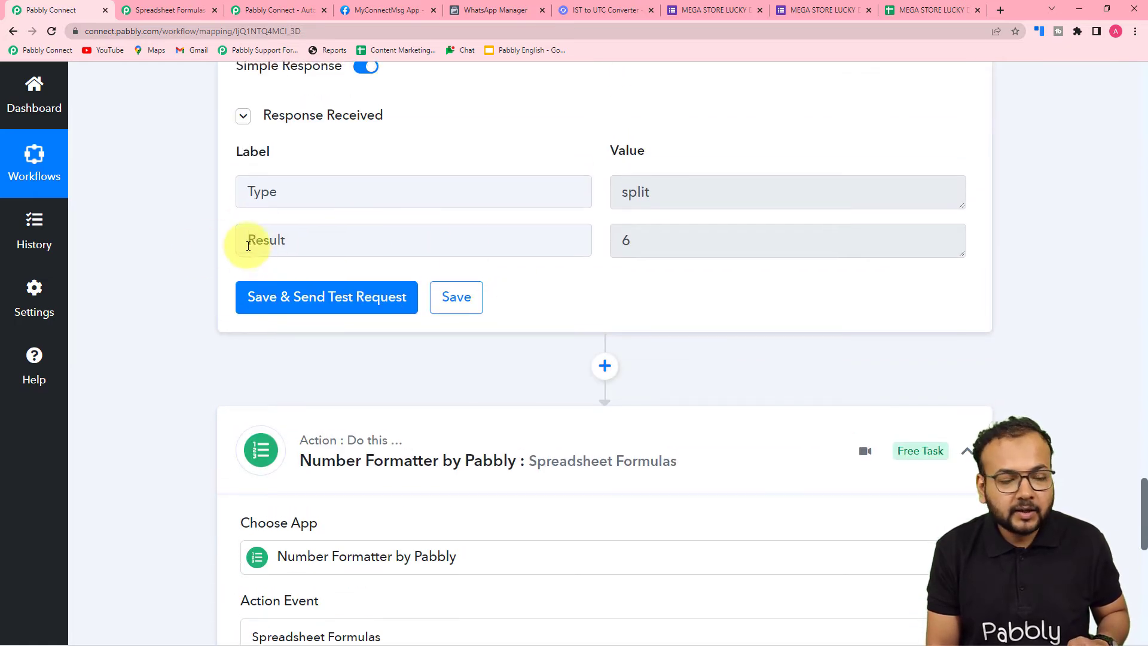
scroll(171, 235, "up", 4)
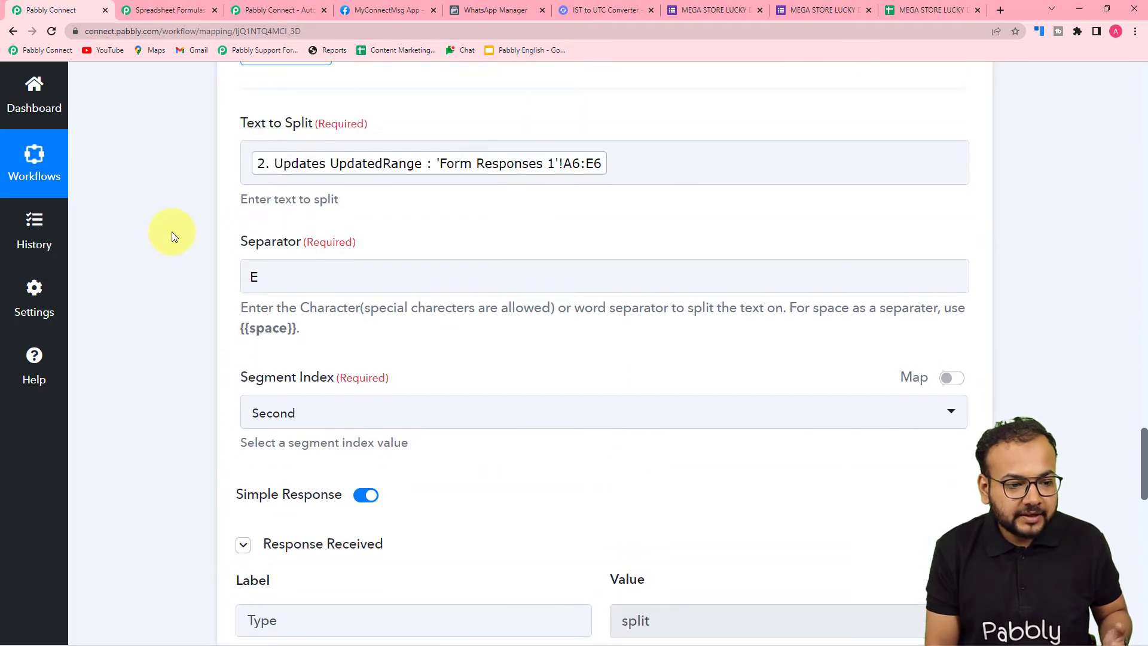
scroll(171, 236, "down", 5)
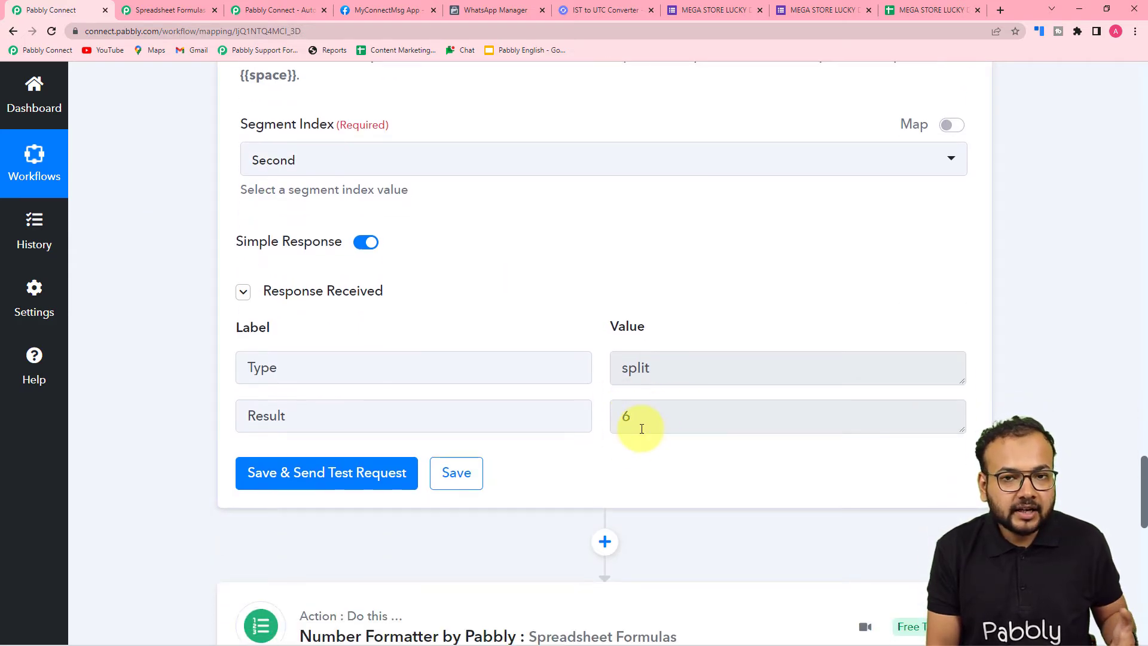
scroll(641, 428, "down", 2)
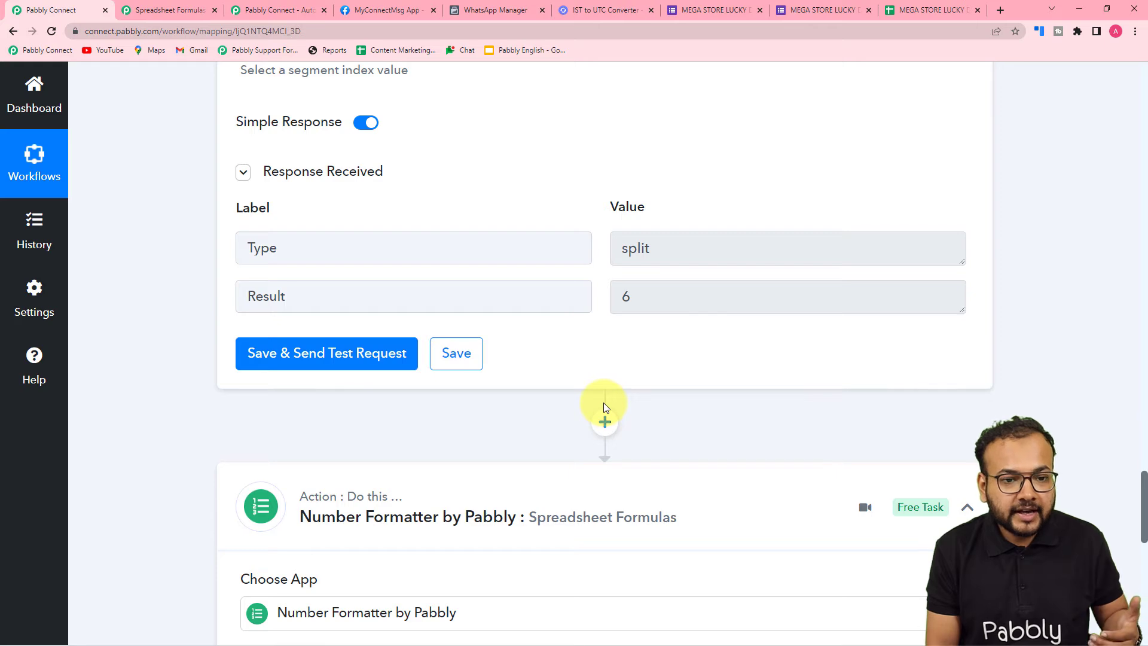
left_click(924, 10)
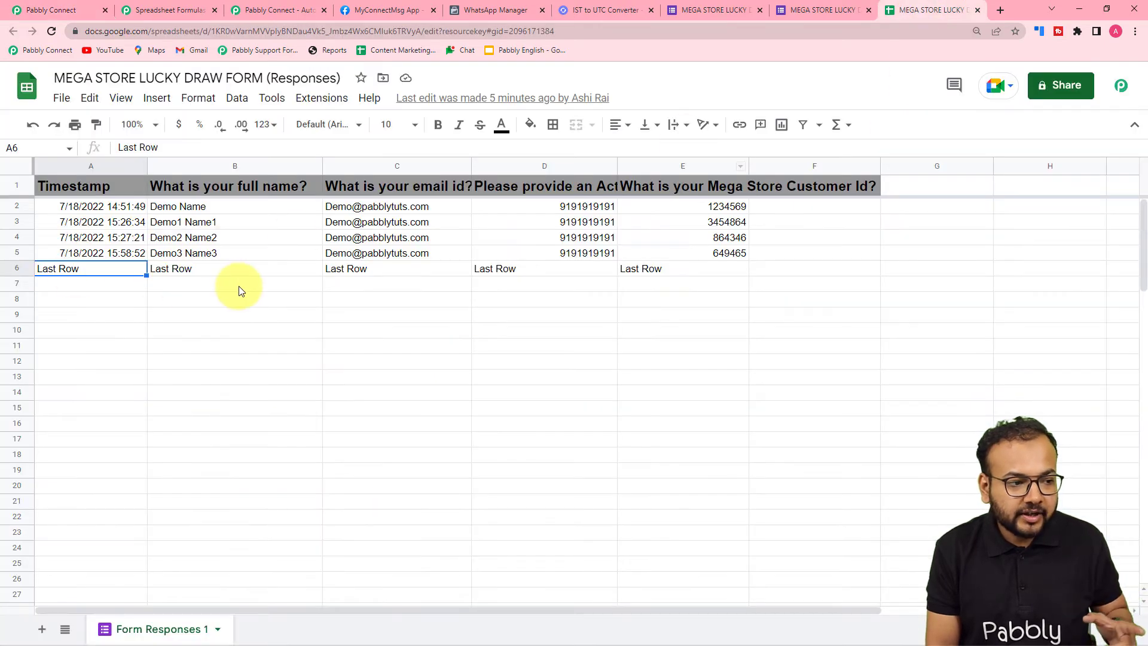
left_click(83, 12)
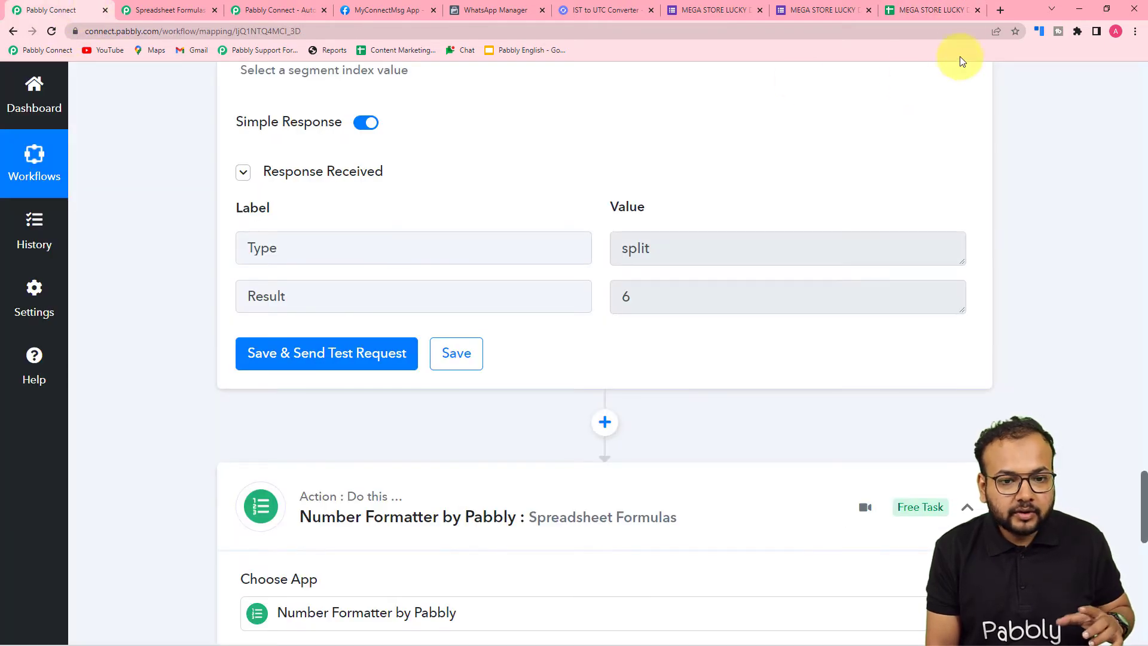
left_click(954, 9)
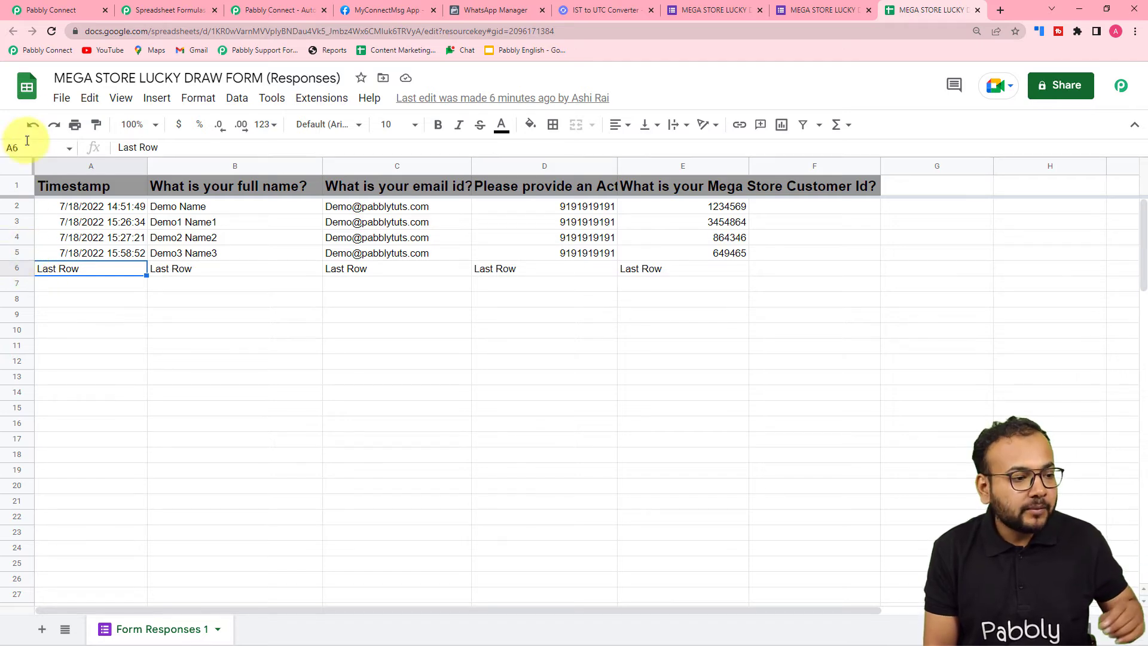
left_click(37, 10)
Replace the second RANDBETWEEN argument with the mapped Result of the Split Text step, minus 1
scroll(231, 384, "down", 9)
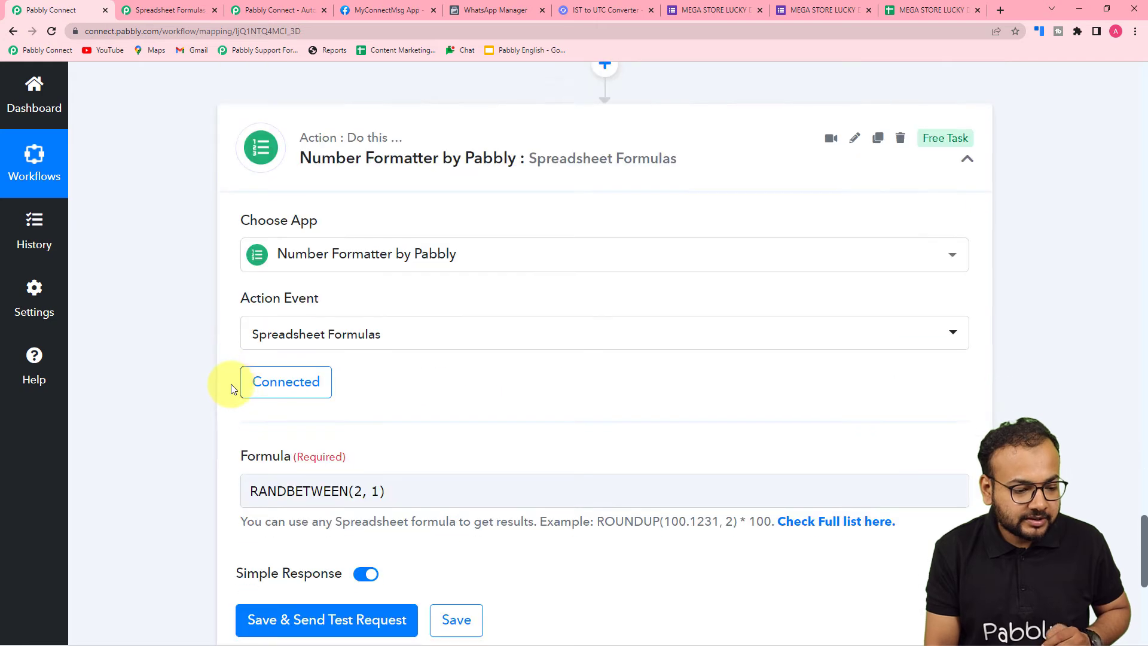
left_click(378, 260)
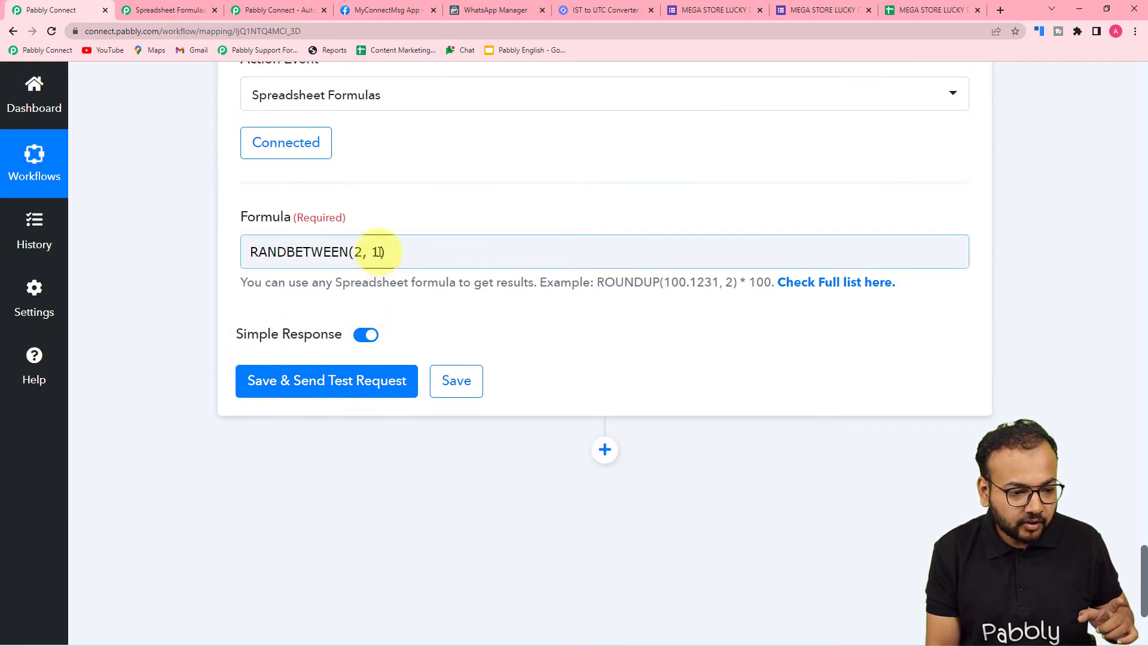
left_click(378, 259)
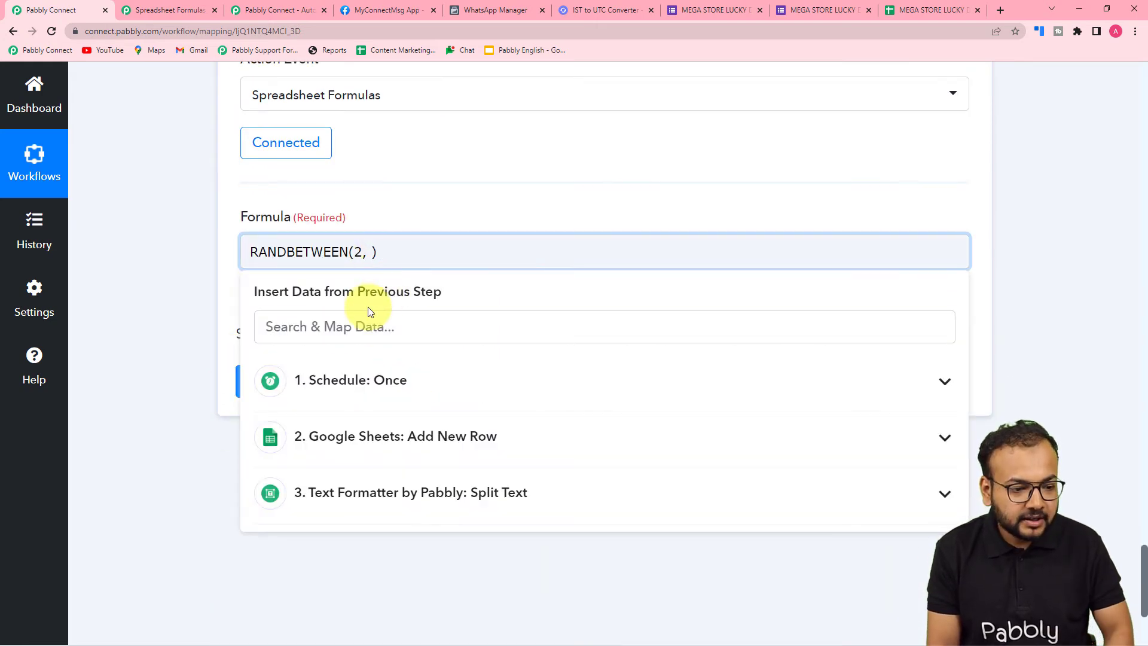
key("BackSpace")
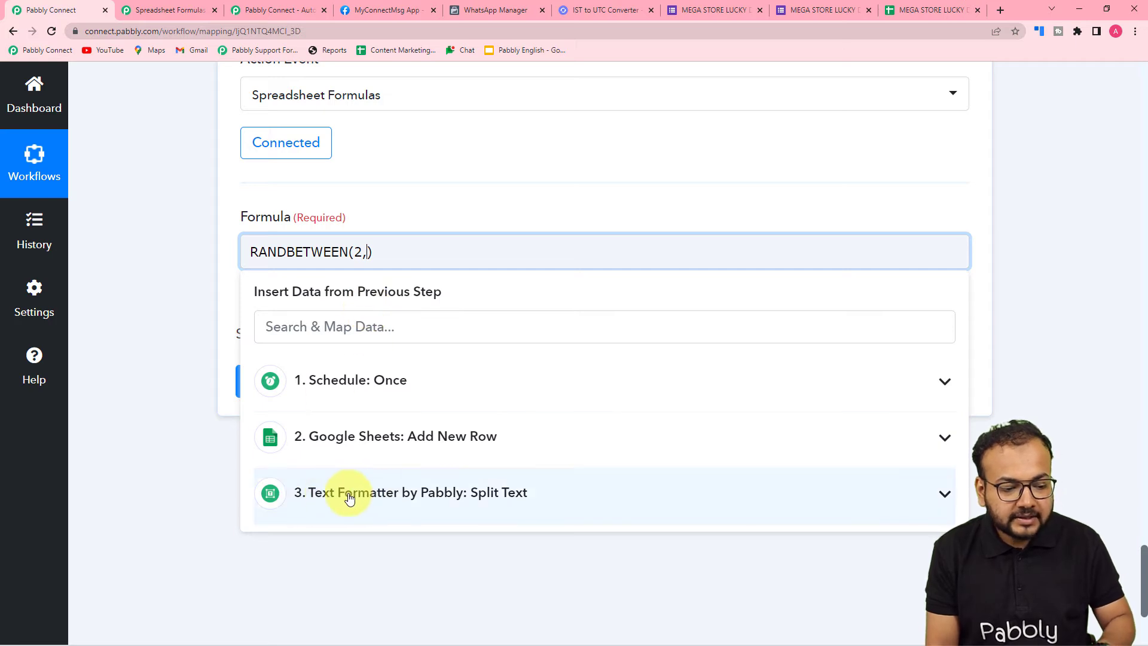
left_click(437, 493)
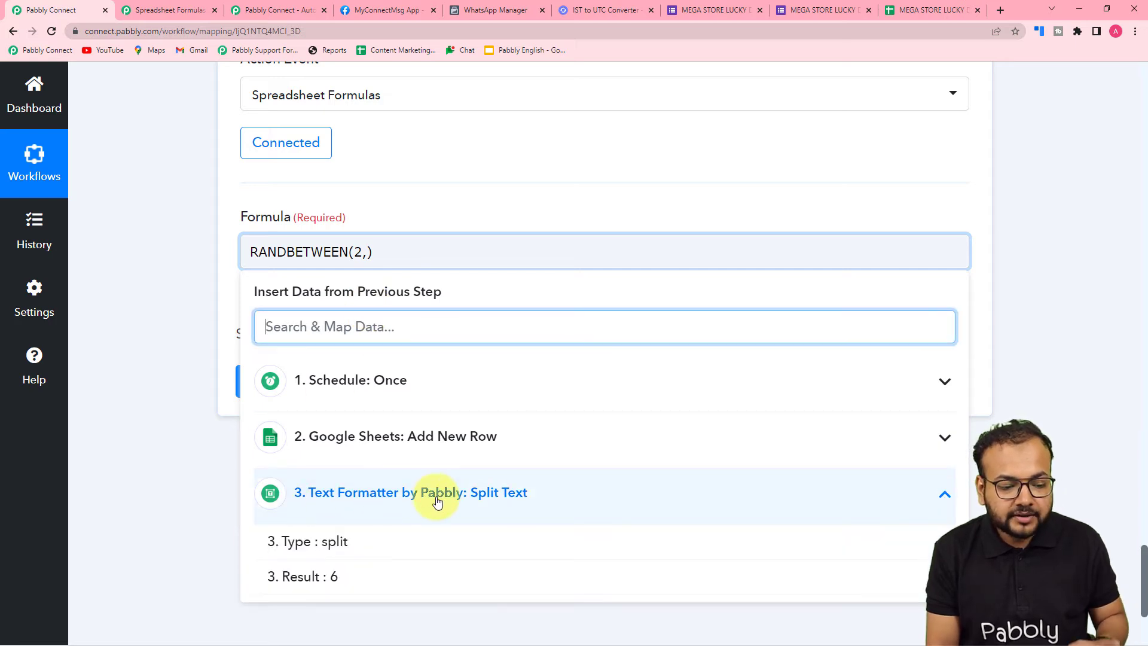
left_click(333, 582)
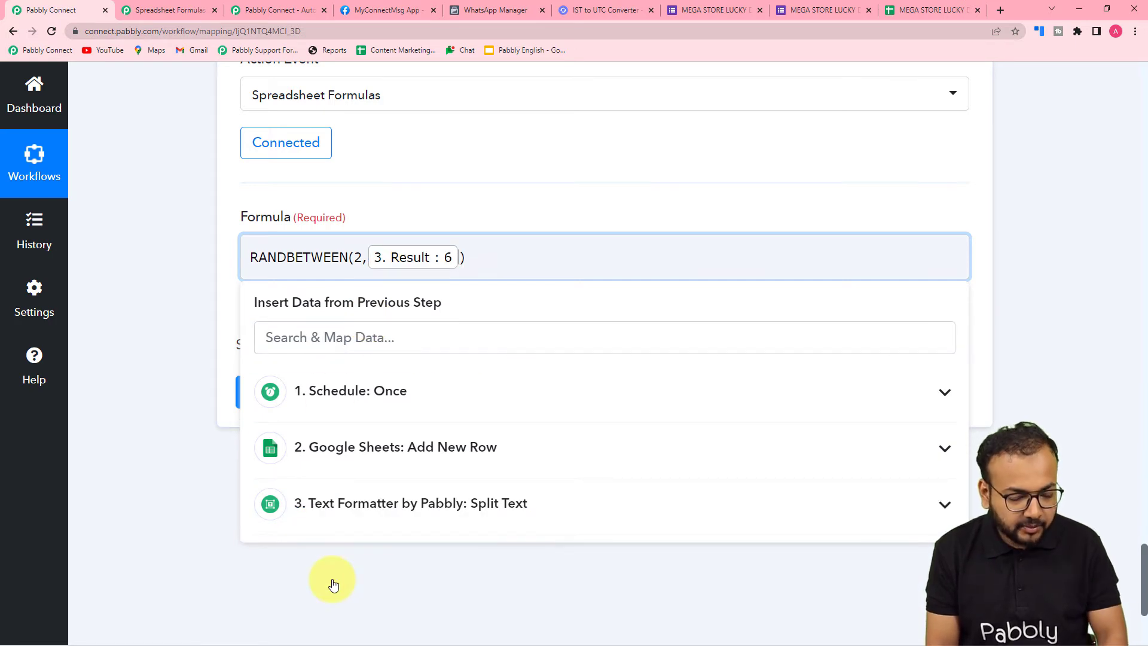
type("-")
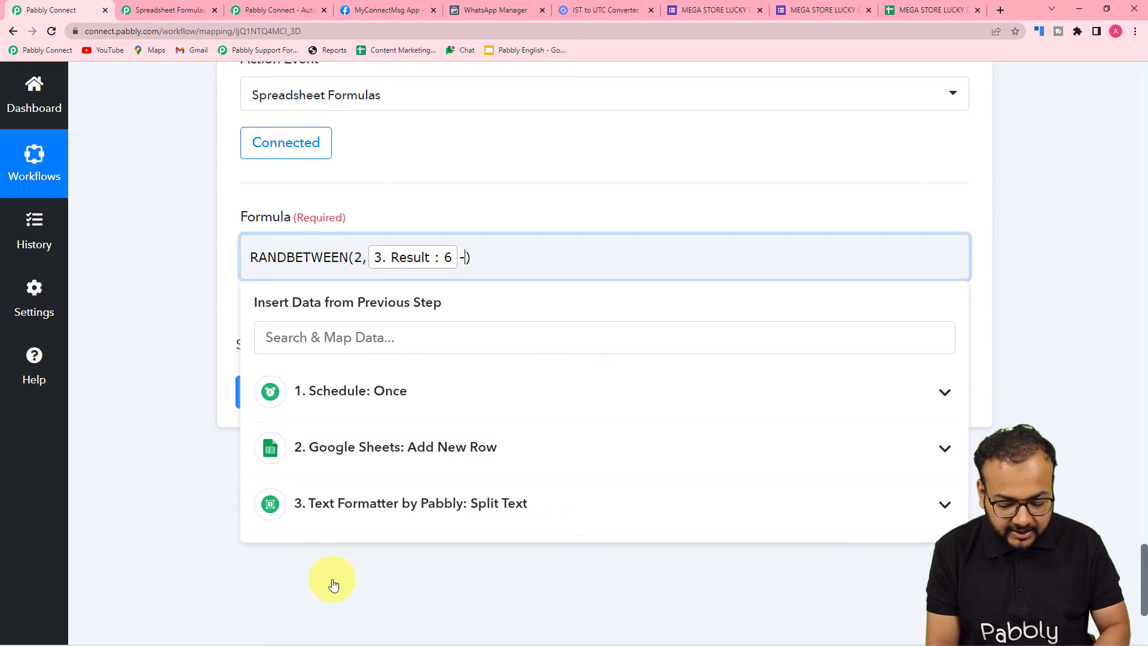
type("1")
left_click(138, 410)
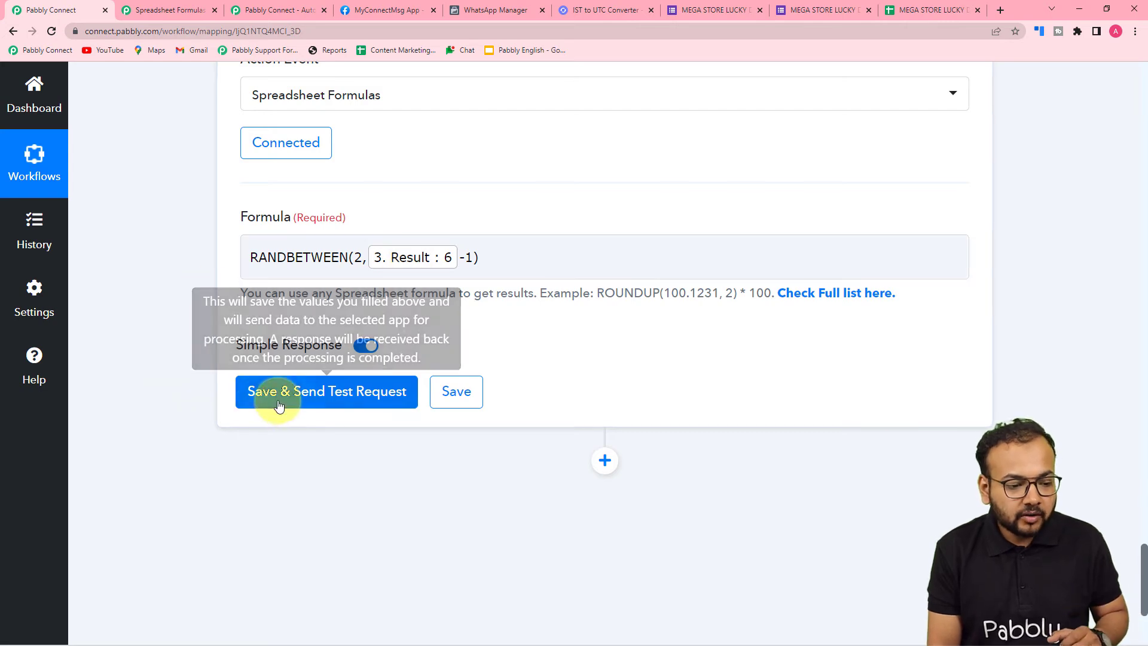
Save the Spreadsheet Formulas action with a test request, repeat the test, and check the random number in the response
left_click(305, 392)
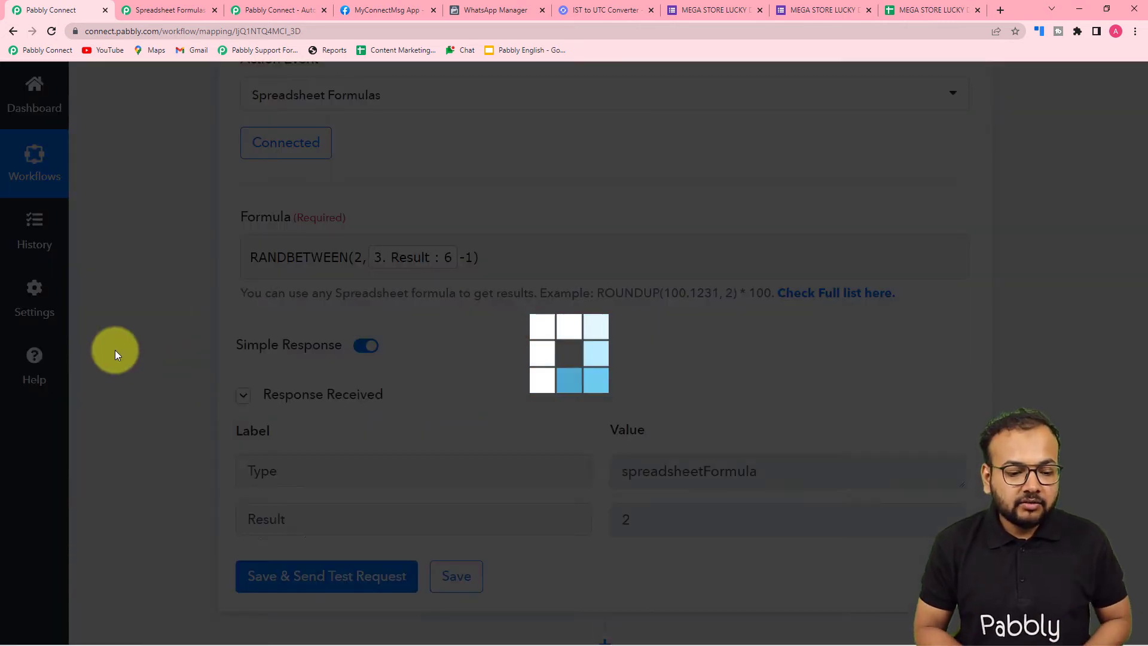
scroll(115, 350, "down", 2)
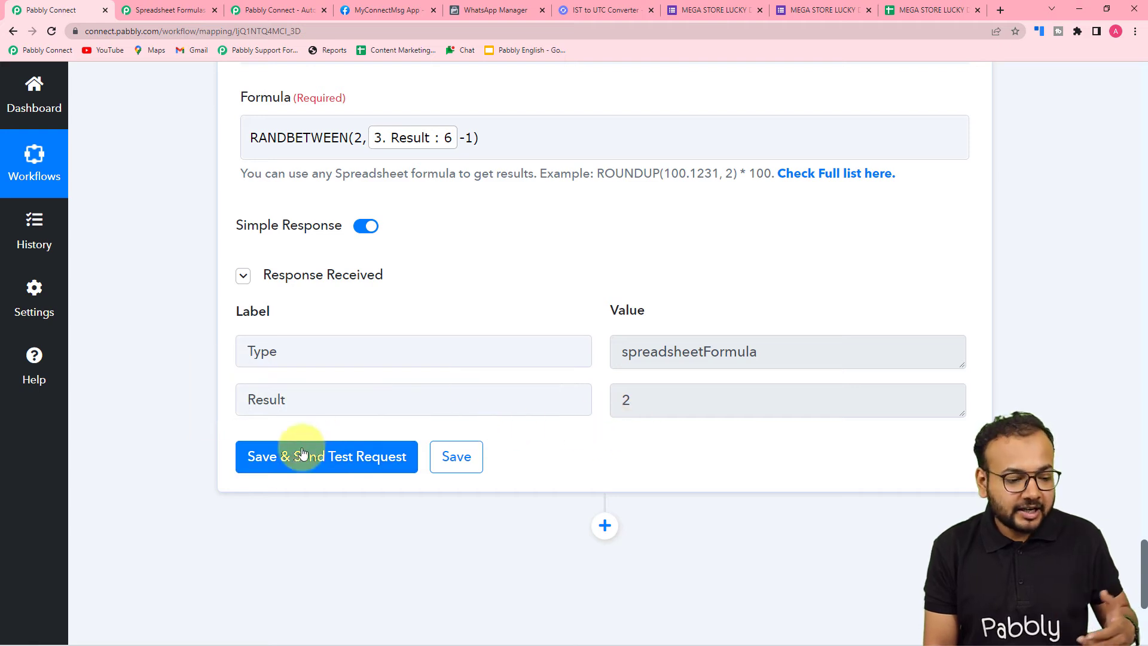
left_click(292, 470)
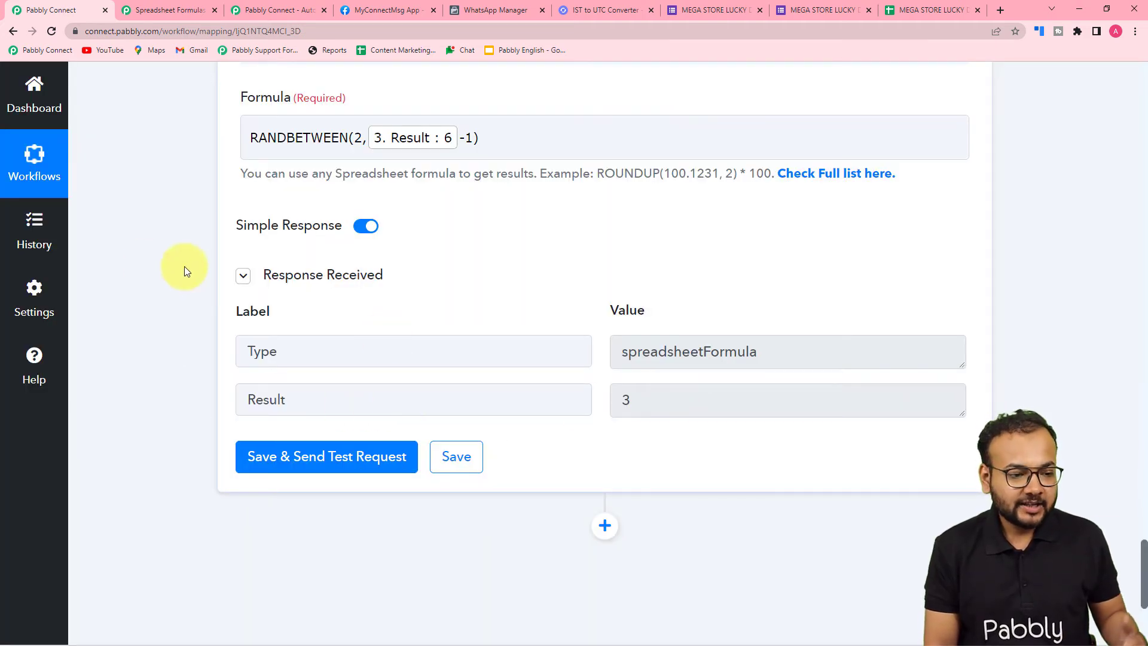
scroll(147, 264, "down", 2)
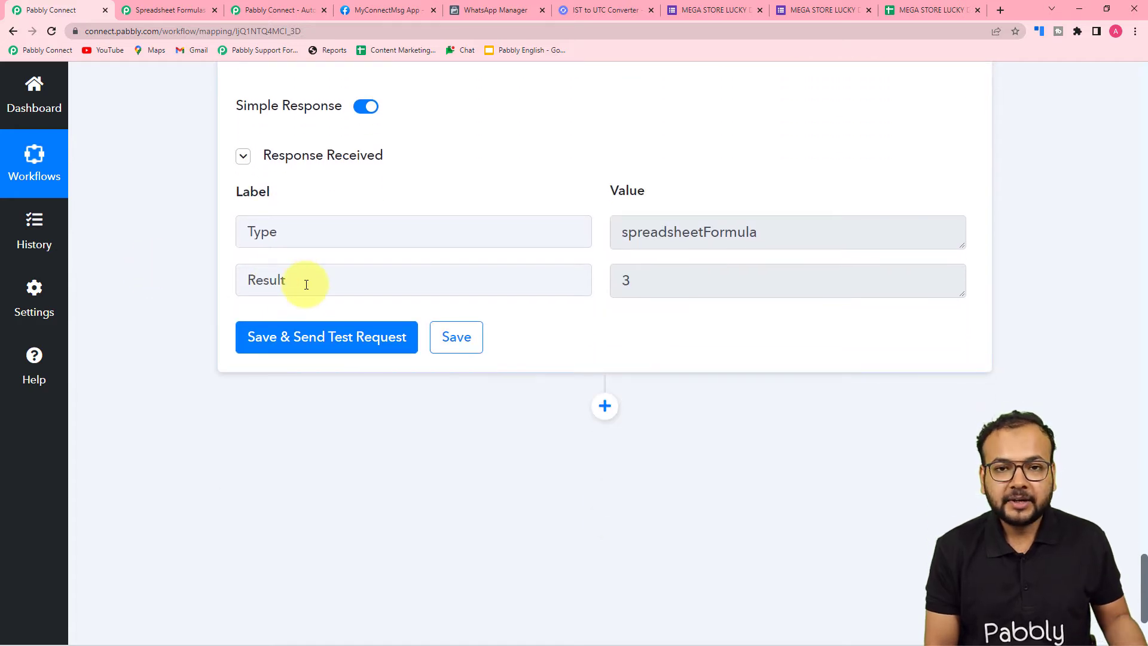
scroll(302, 282, "up", 3)
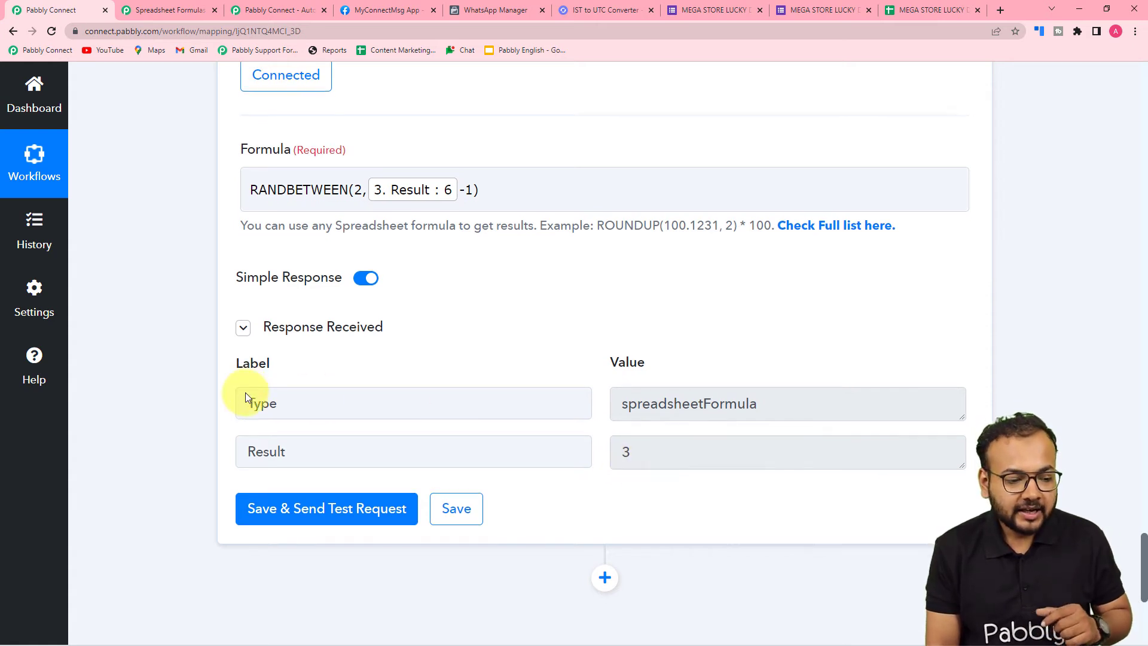
Add another action step after the Number Formatter action and choose Google Sheets as its app
scroll(119, 386, "down", 5)
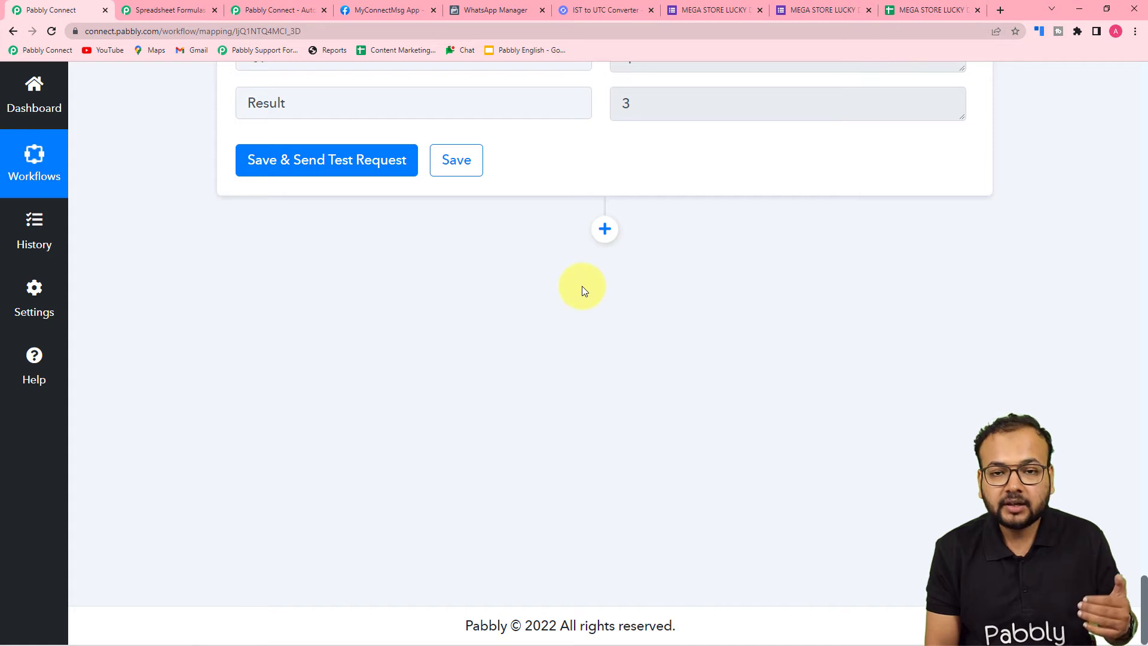
left_click(605, 229)
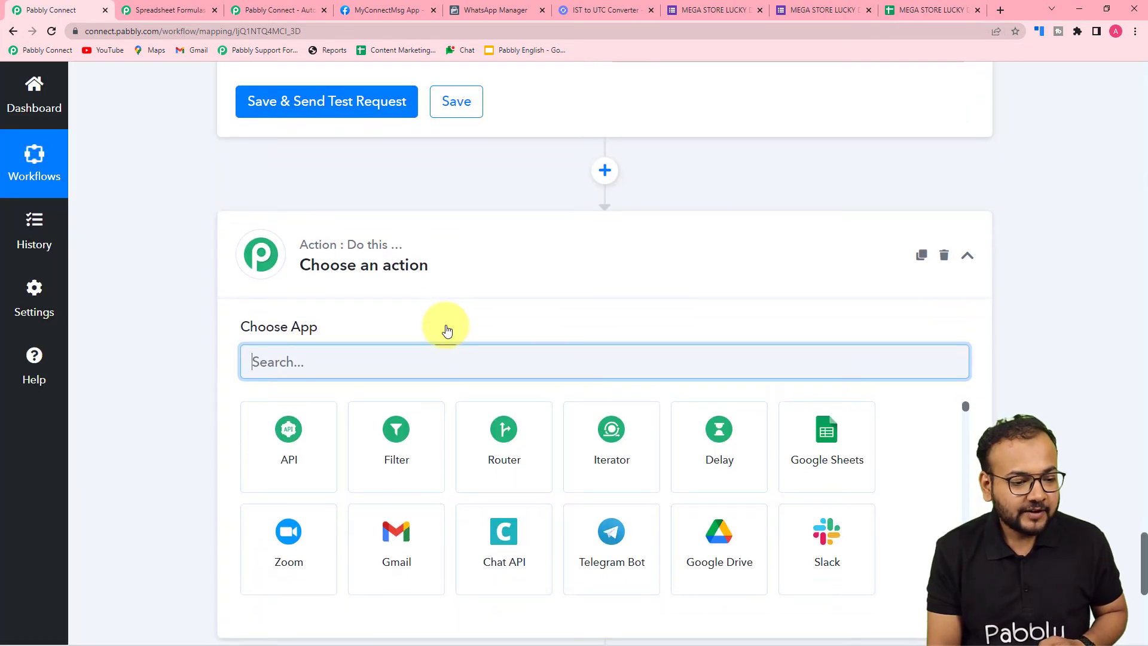
left_click(828, 285)
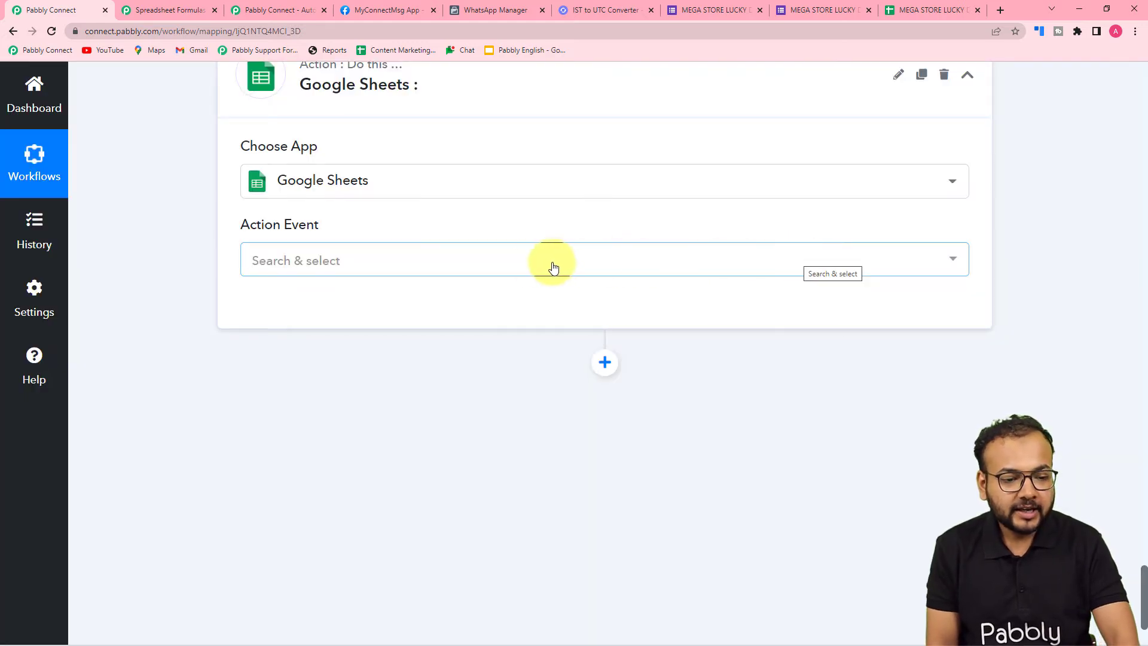
Set the action event to Get Row(s) and connect it through the existing connection Google Sheets #414
left_click(482, 266)
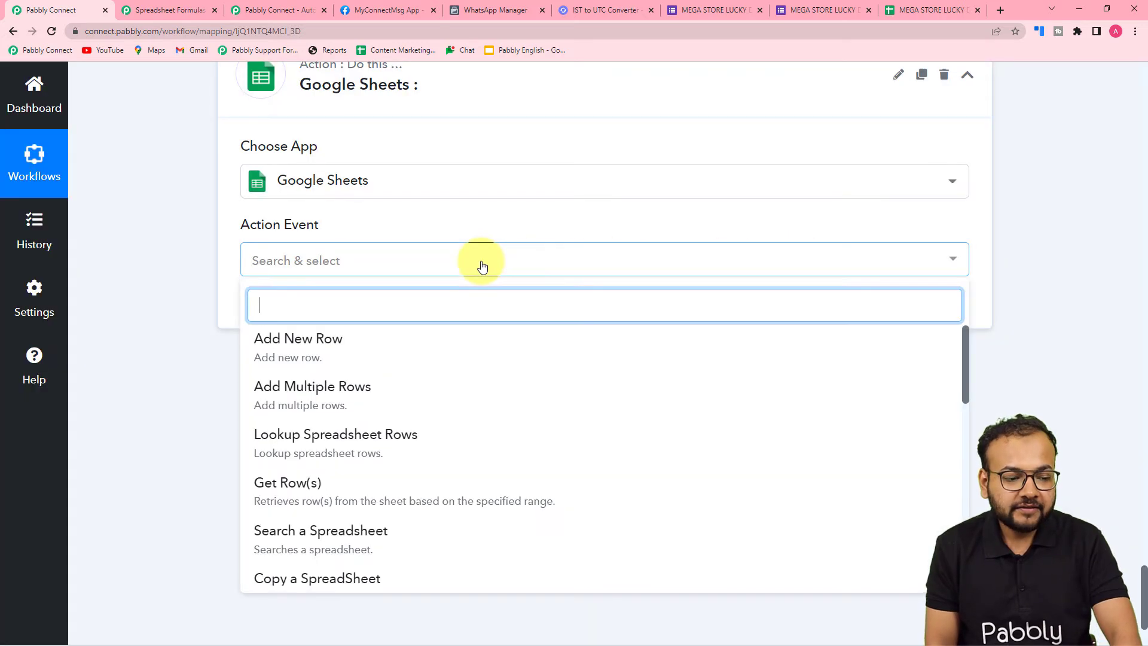
left_click(288, 484)
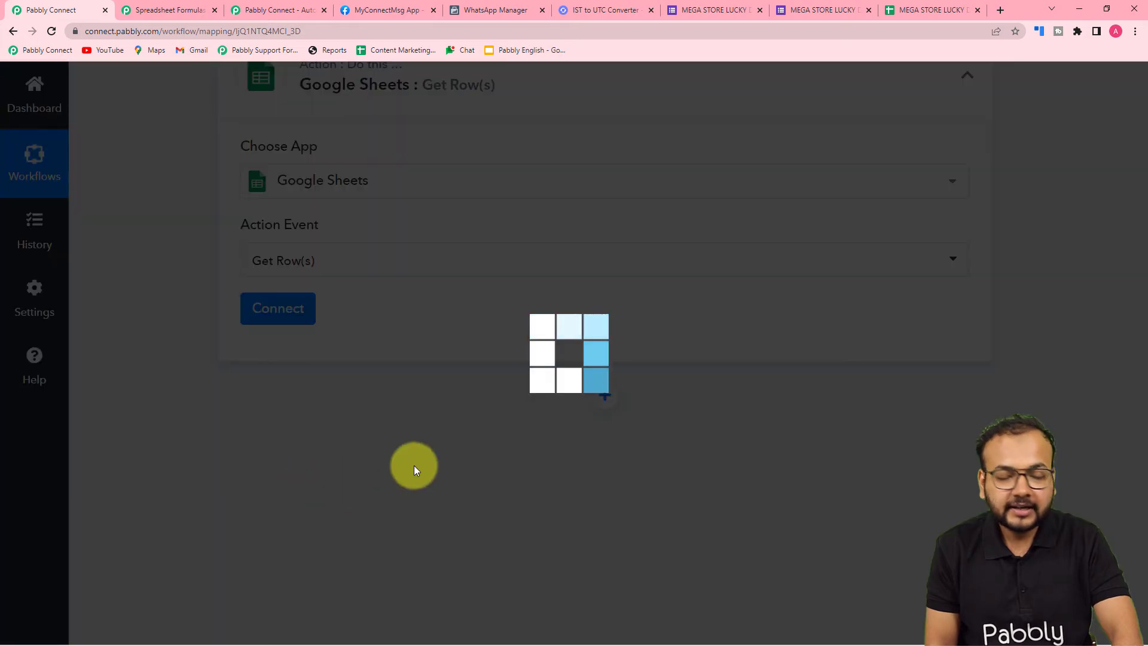
left_click(286, 310)
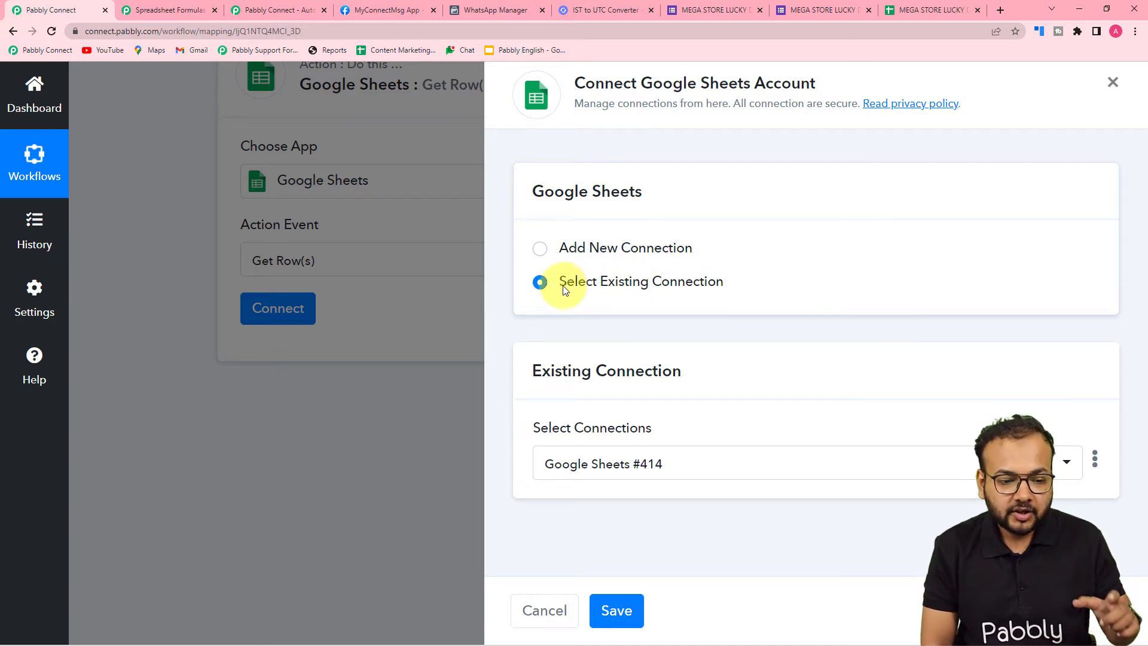
left_click(539, 282)
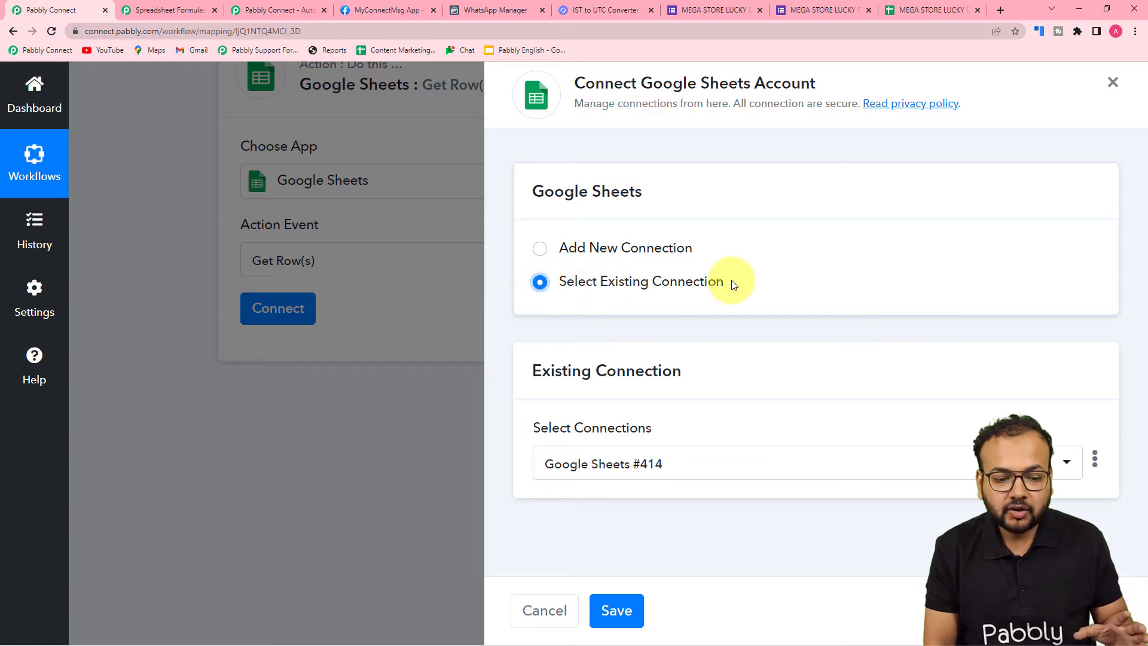
left_click(621, 610)
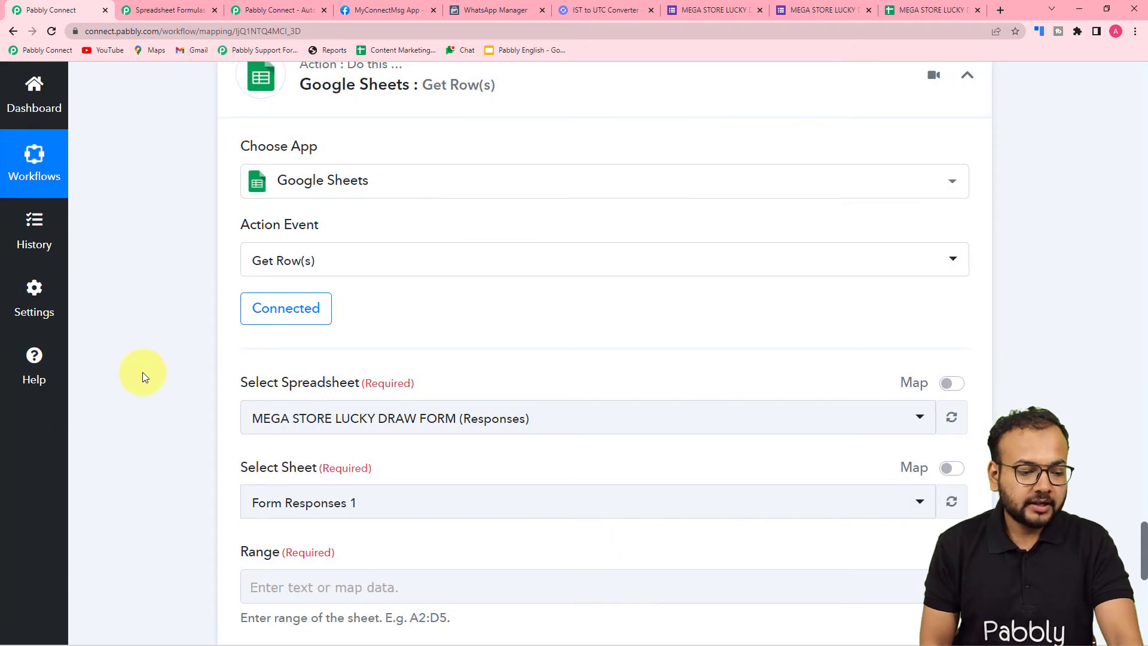
Choose MEGA STORE LUCKY DRAW FORM (Responses) as the spreadsheet for the Get Row(s) action
scroll(143, 372, "down", 3)
left_click(307, 239)
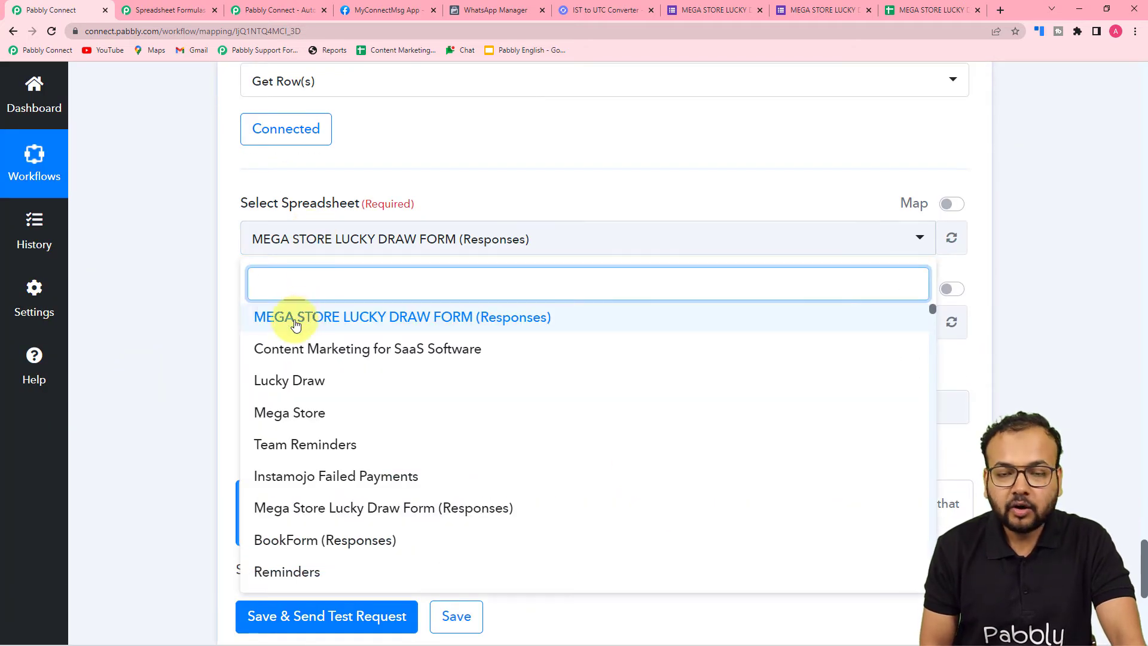
left_click(295, 323)
scroll(363, 200, "down", 4)
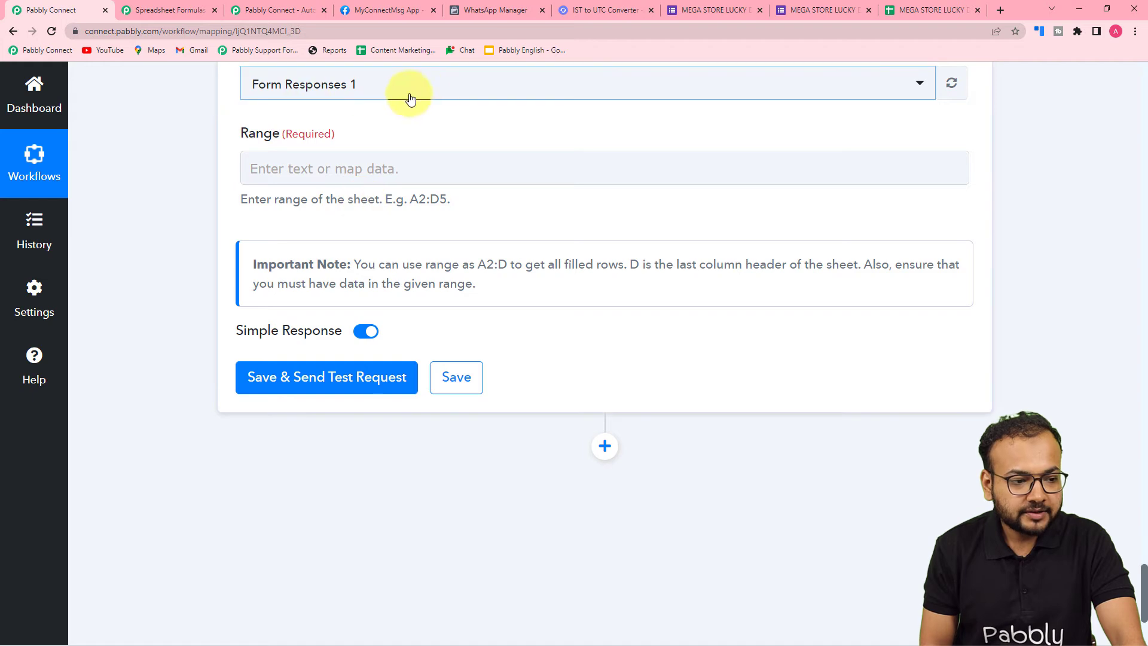
Open the form responses spreadsheet and select row 3 from Timestamp to Customer Id to check its range notation
left_click(401, 169)
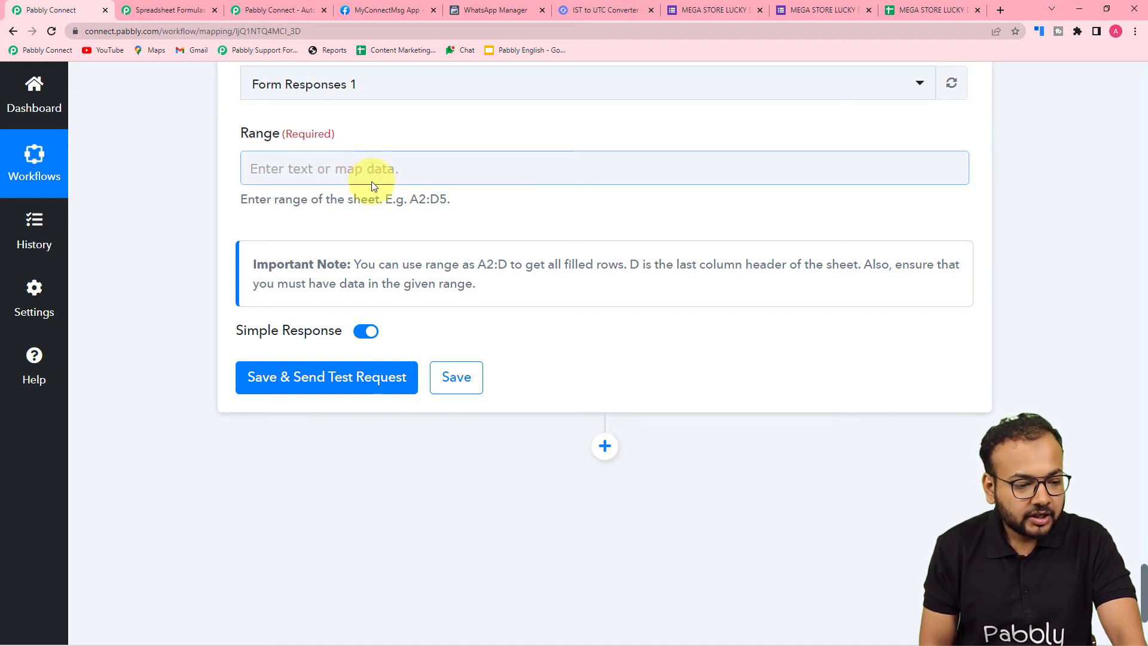
scroll(694, 209, "up", 4)
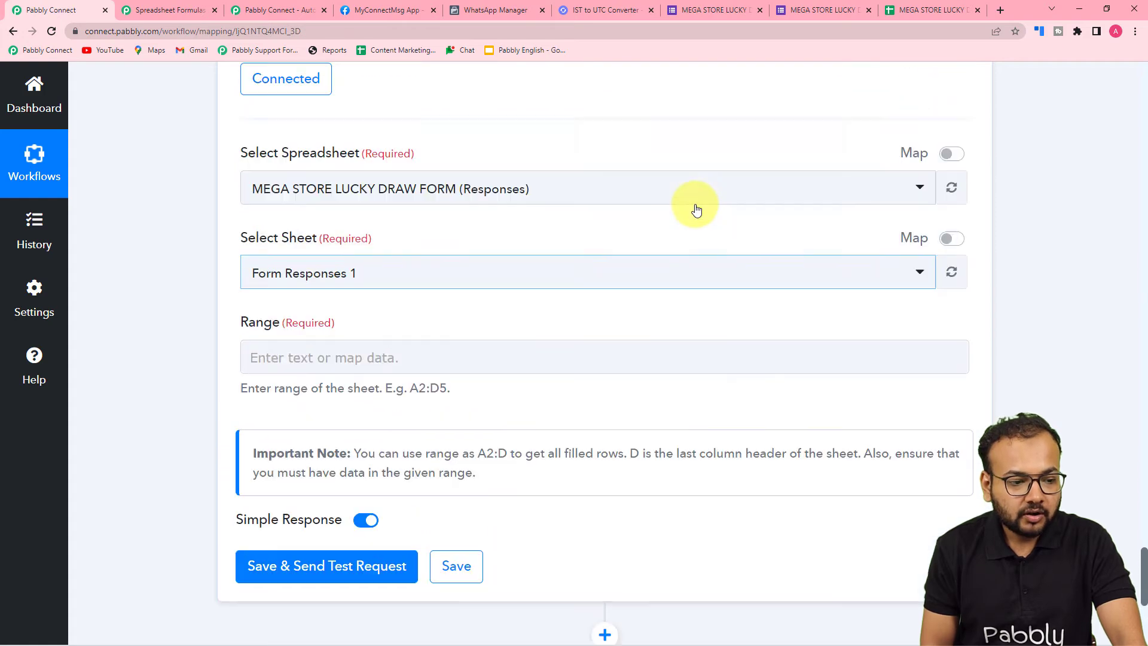
scroll(615, 248, "up", 5)
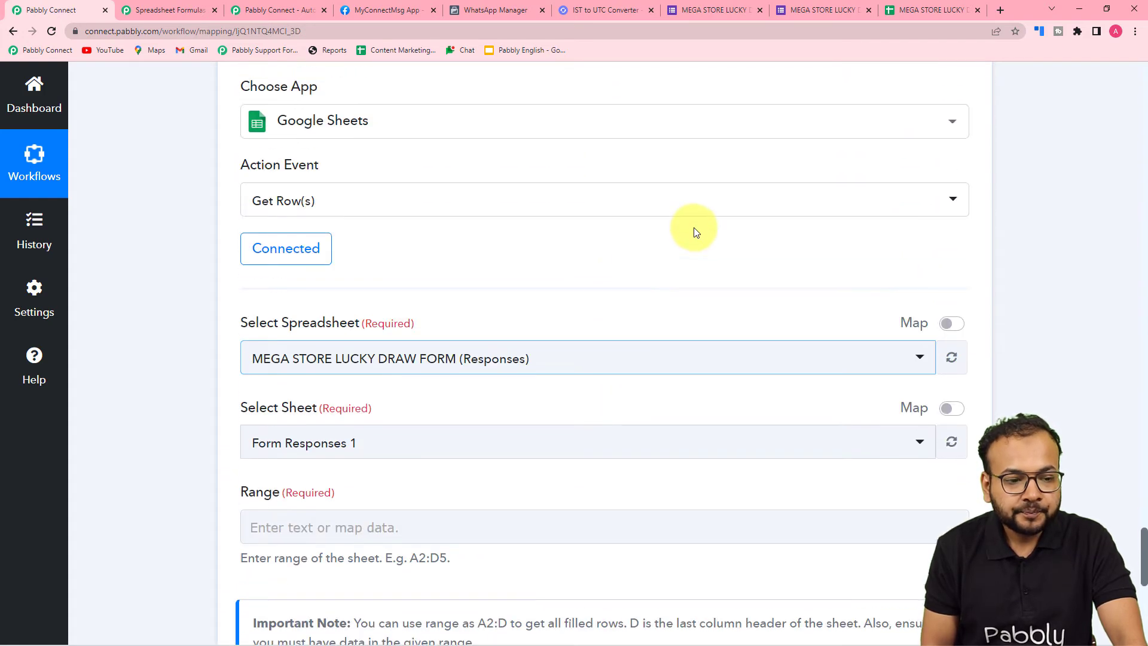
left_click(916, 9)
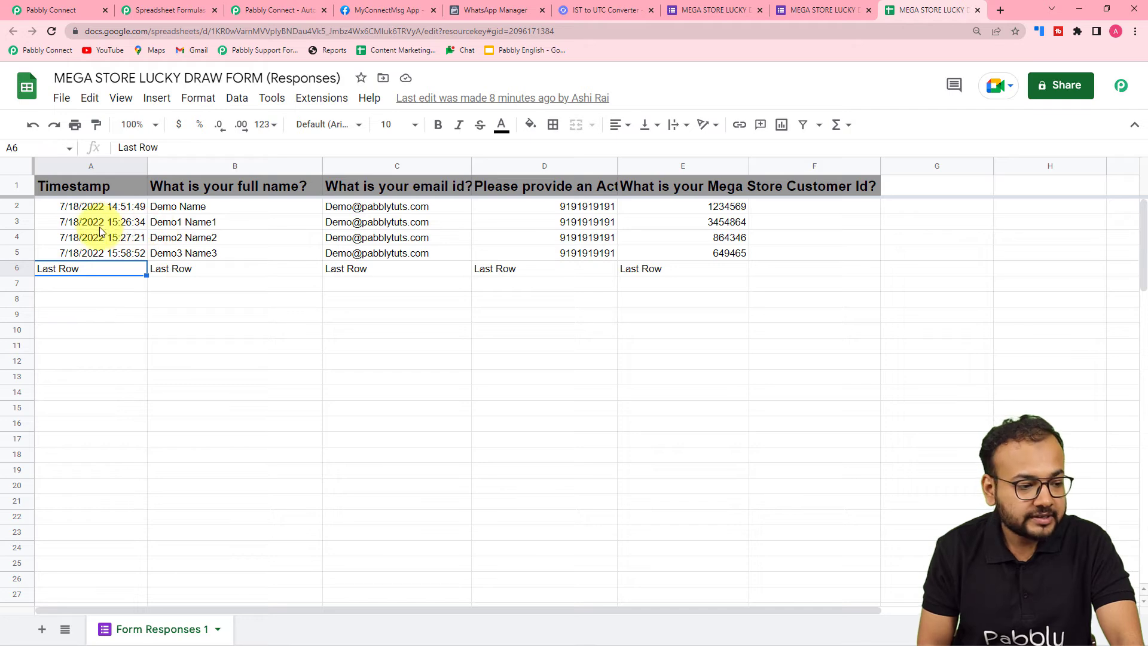
left_click(53, 228)
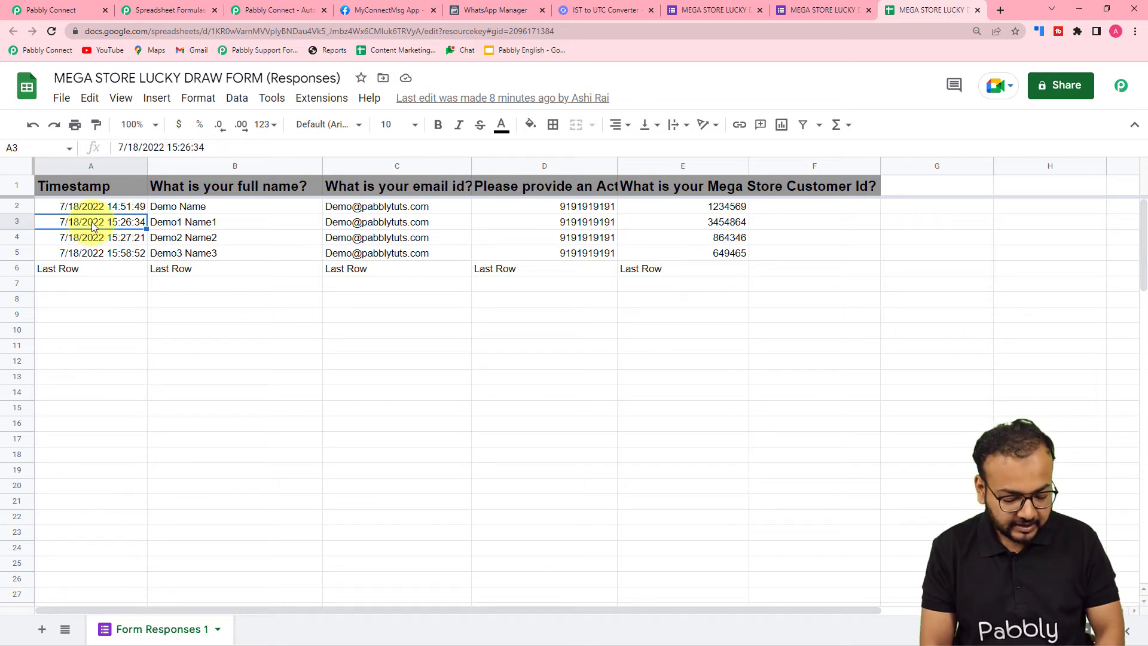
left_click_drag(92, 227, 658, 224)
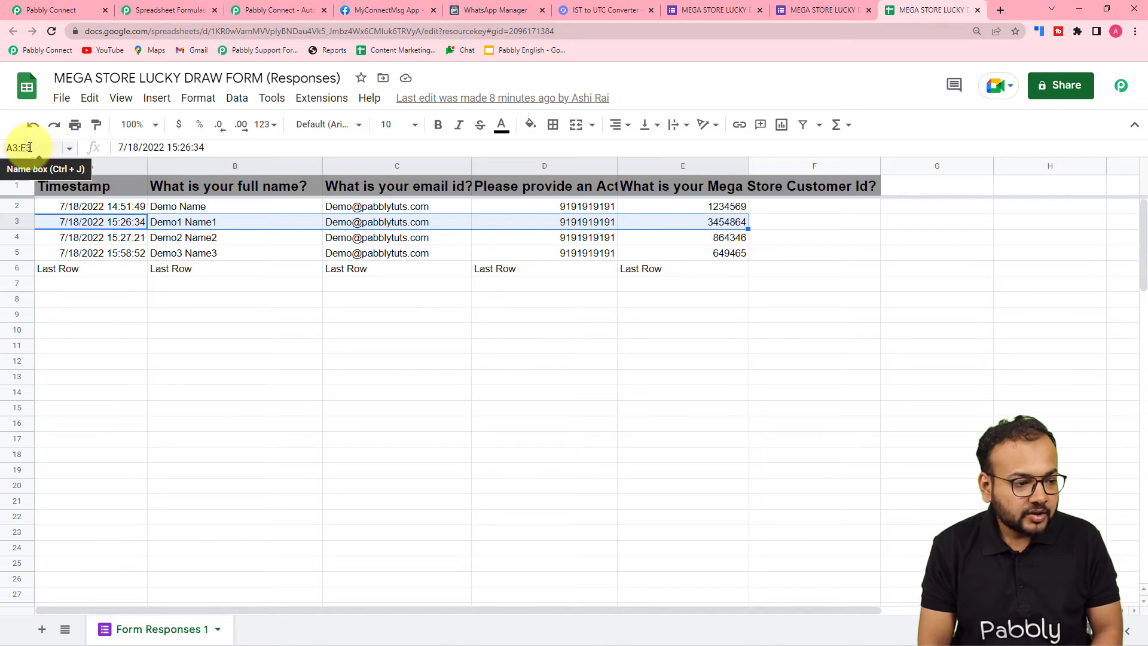
Return to the workflow and enter A:E as the range of the Get Row(s) action
left_click(42, 10)
scroll(207, 282, "down", 3)
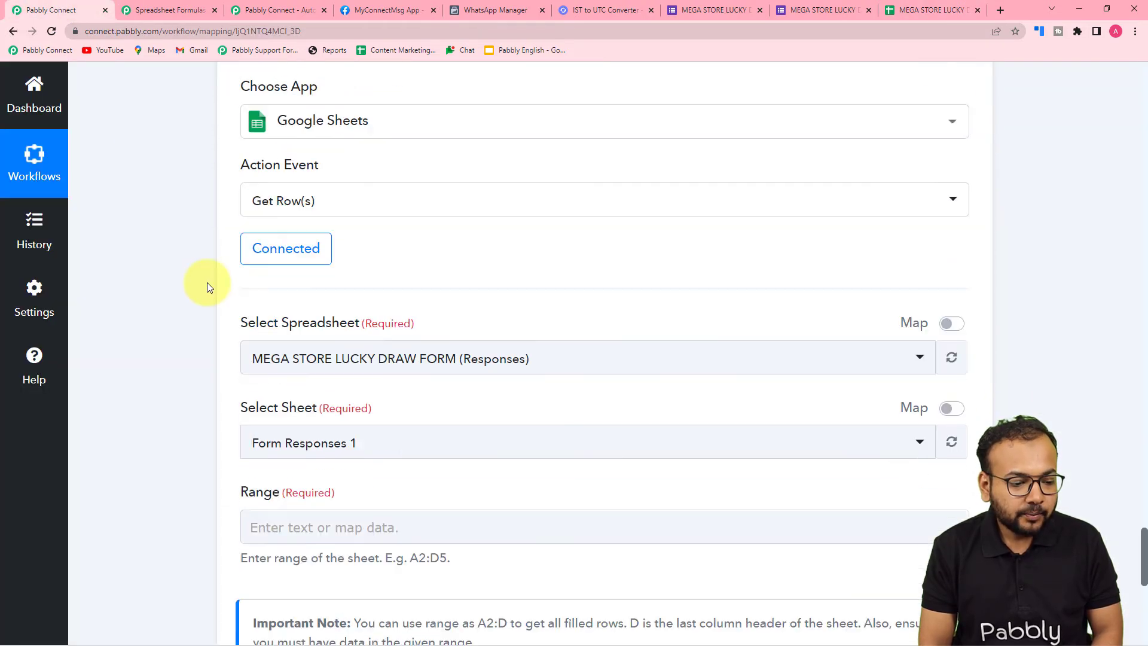
scroll(207, 282, "down", 6)
left_click(312, 173)
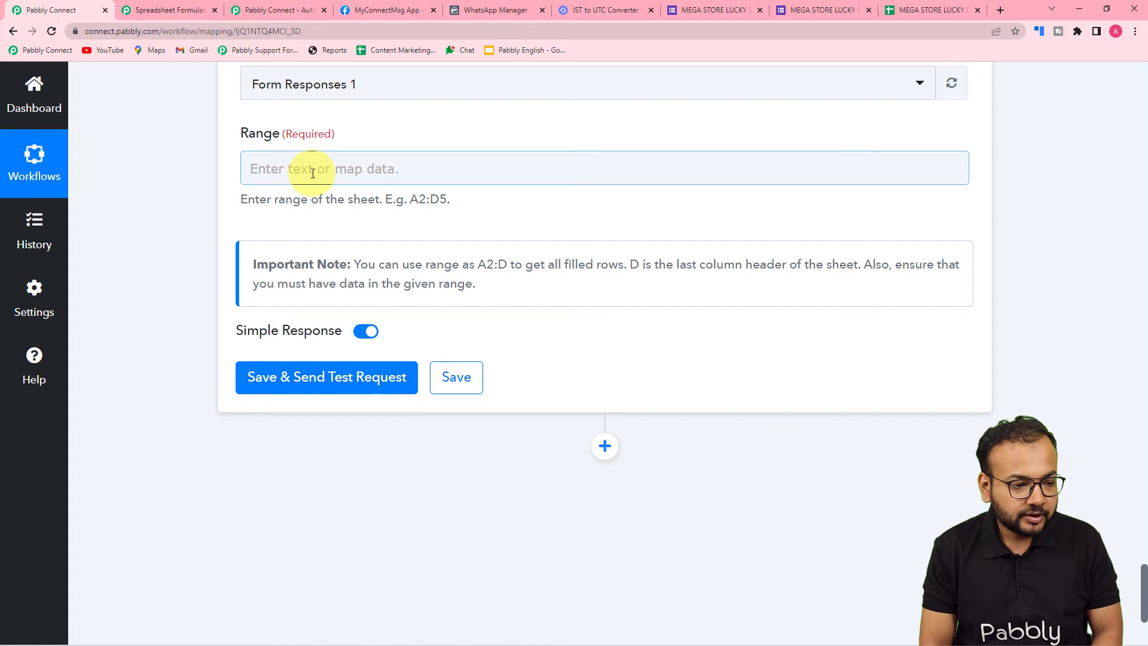
left_click(312, 173)
type("A:E")
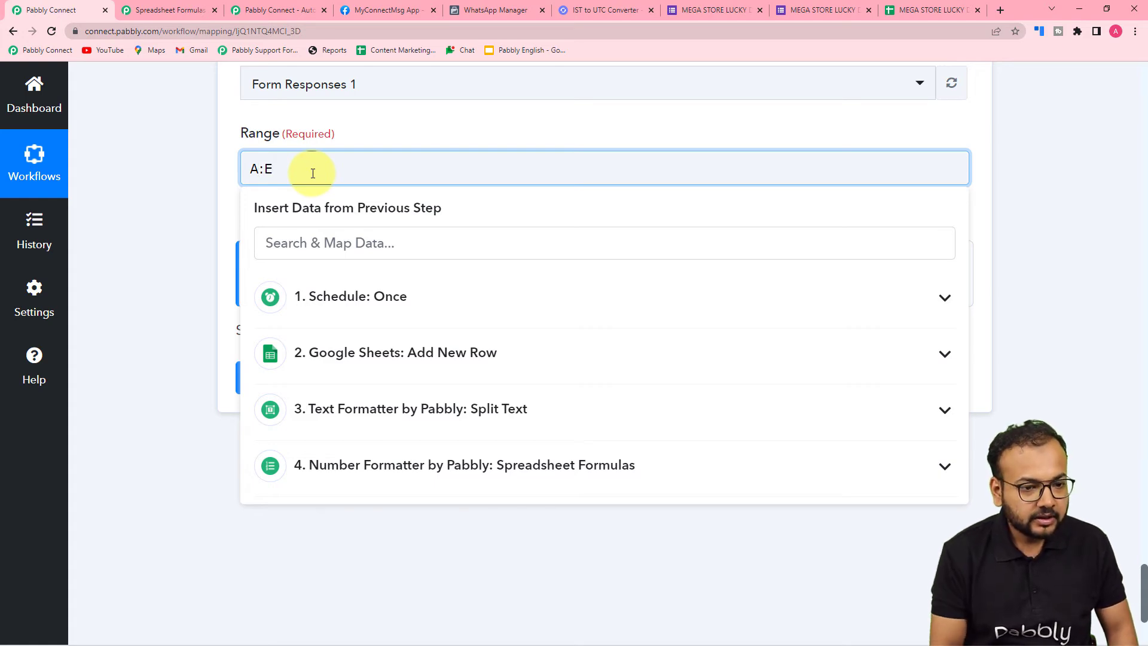
Check the Spreadsheet Formulas response and map its Result directly after the A in the Get Row(s) range
left_click(196, 157)
scroll(196, 157, "up", 8)
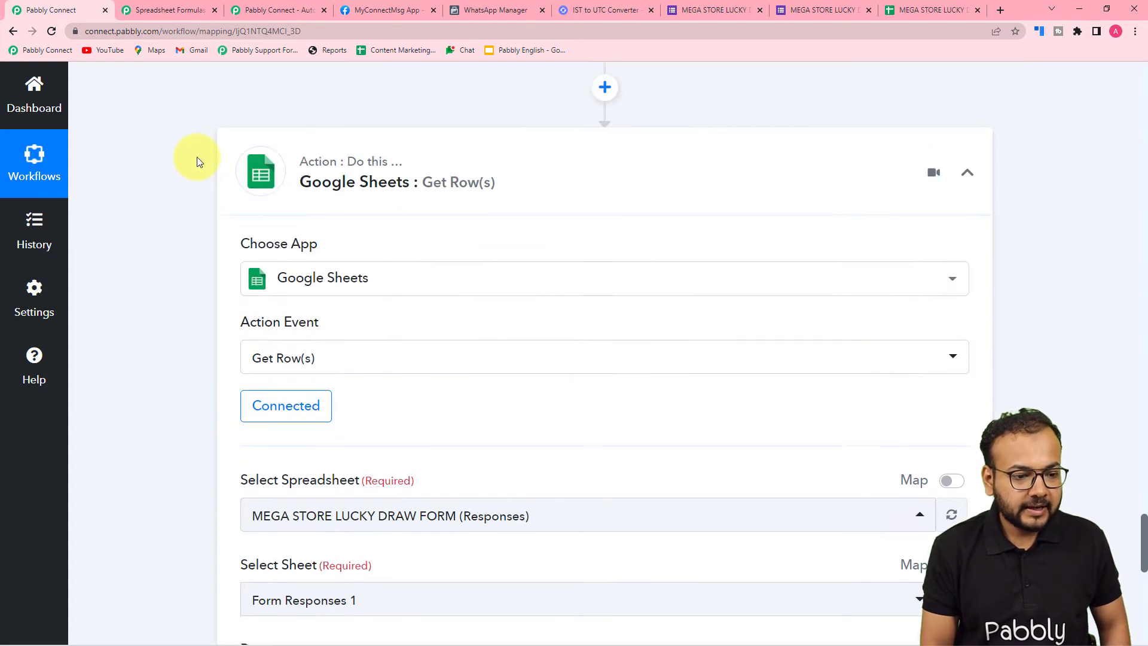
scroll(197, 157, "up", 6)
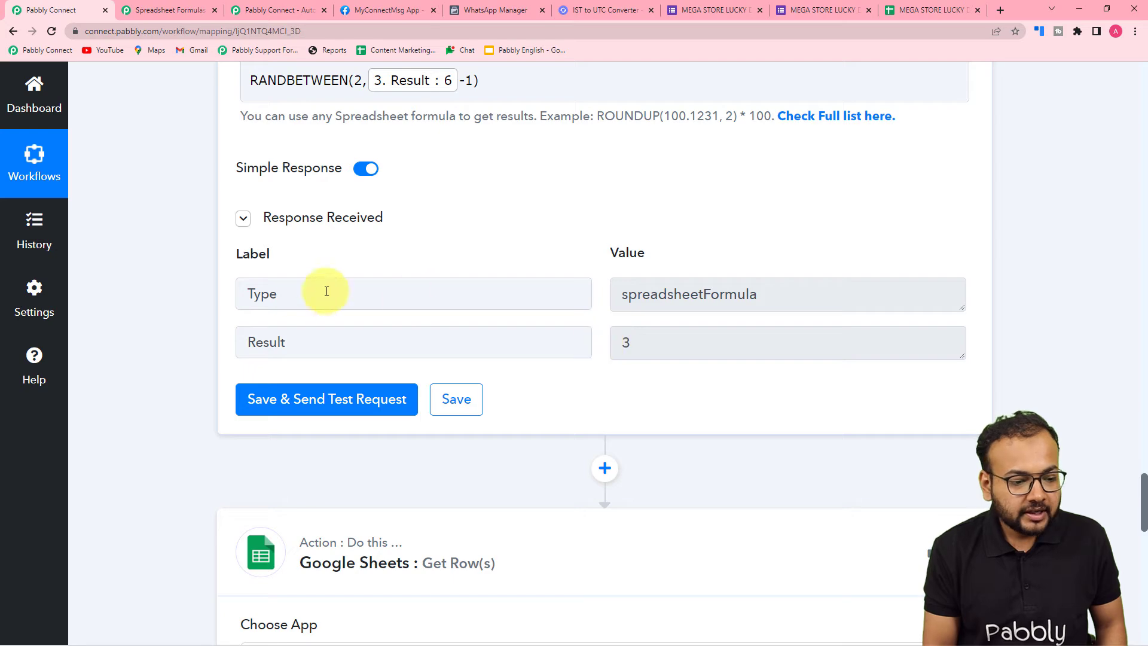
scroll(198, 339, "down", 12)
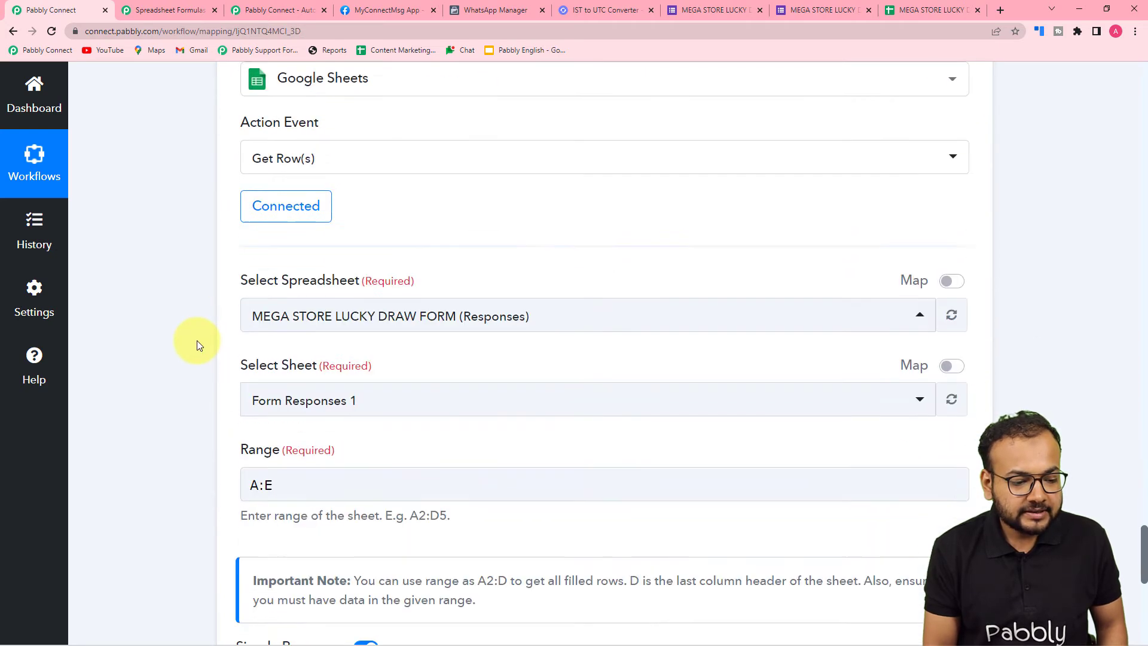
left_click(261, 227)
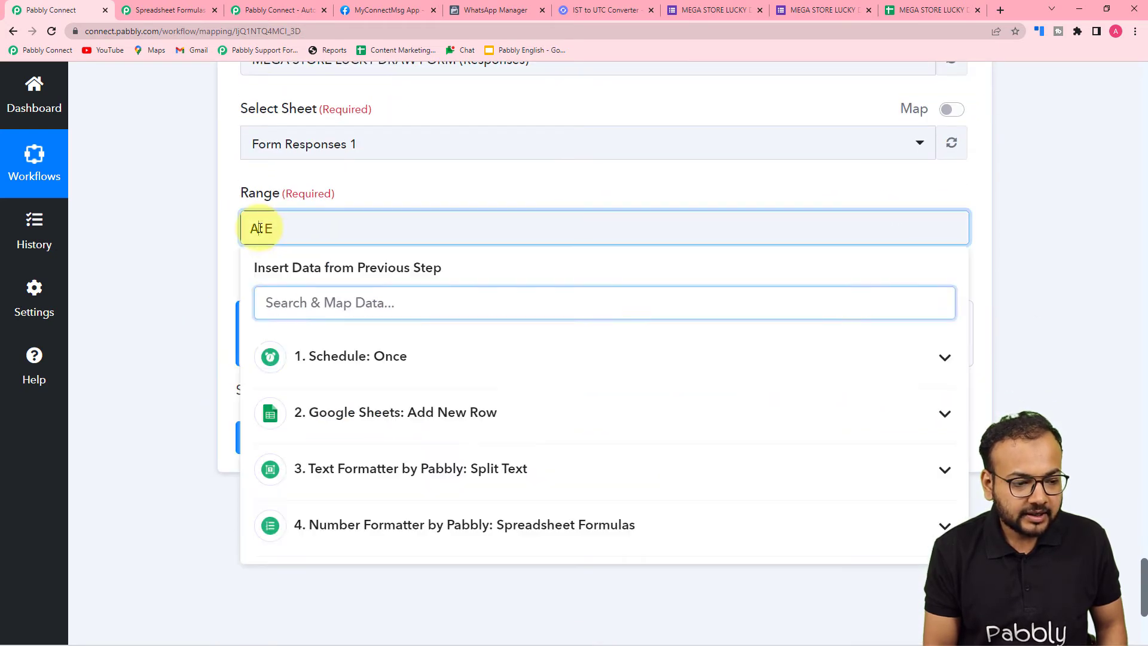
scroll(325, 397, "down", 3)
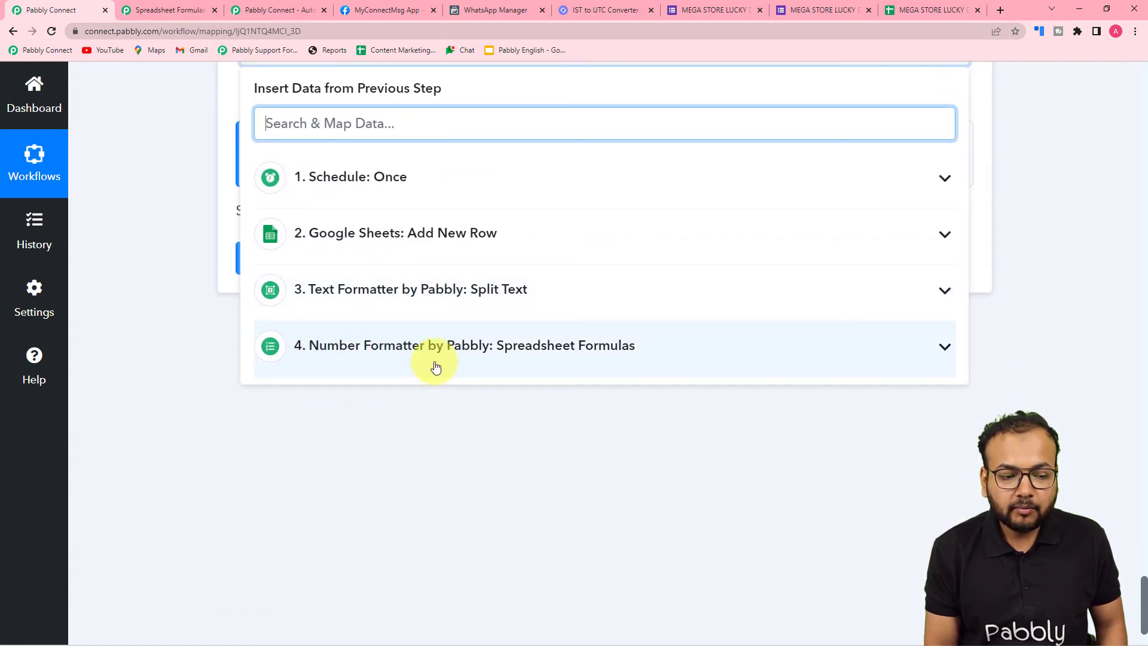
left_click(382, 353)
left_click(350, 433)
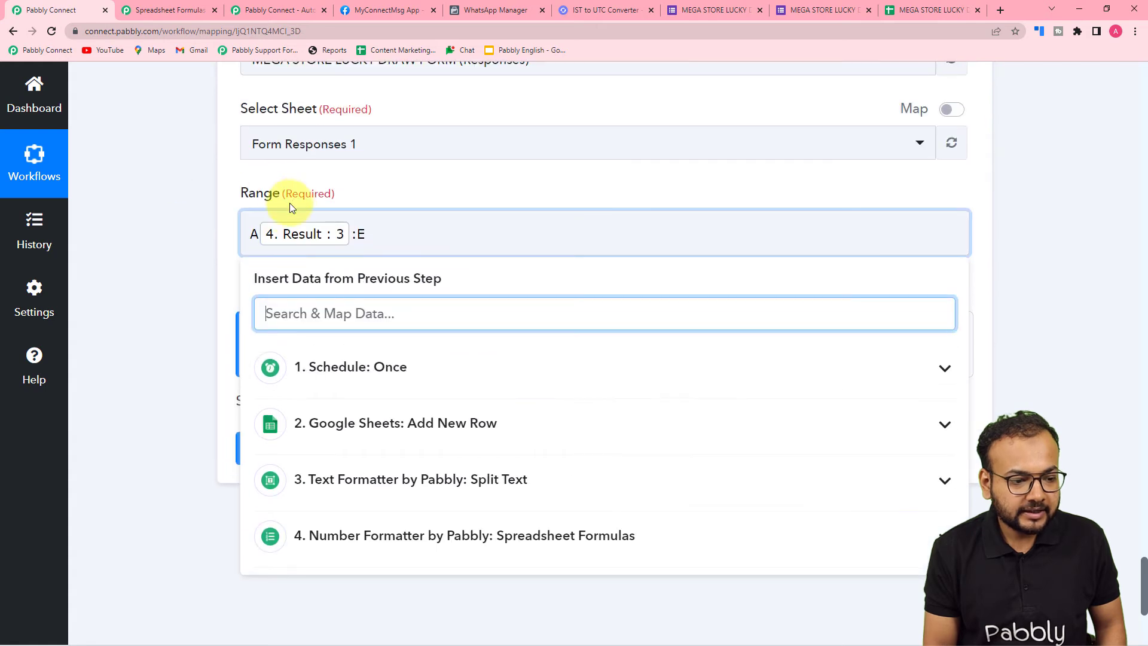
Map the Spreadsheet Formulas Result after the E as well to complete the single-row range
left_click(370, 233)
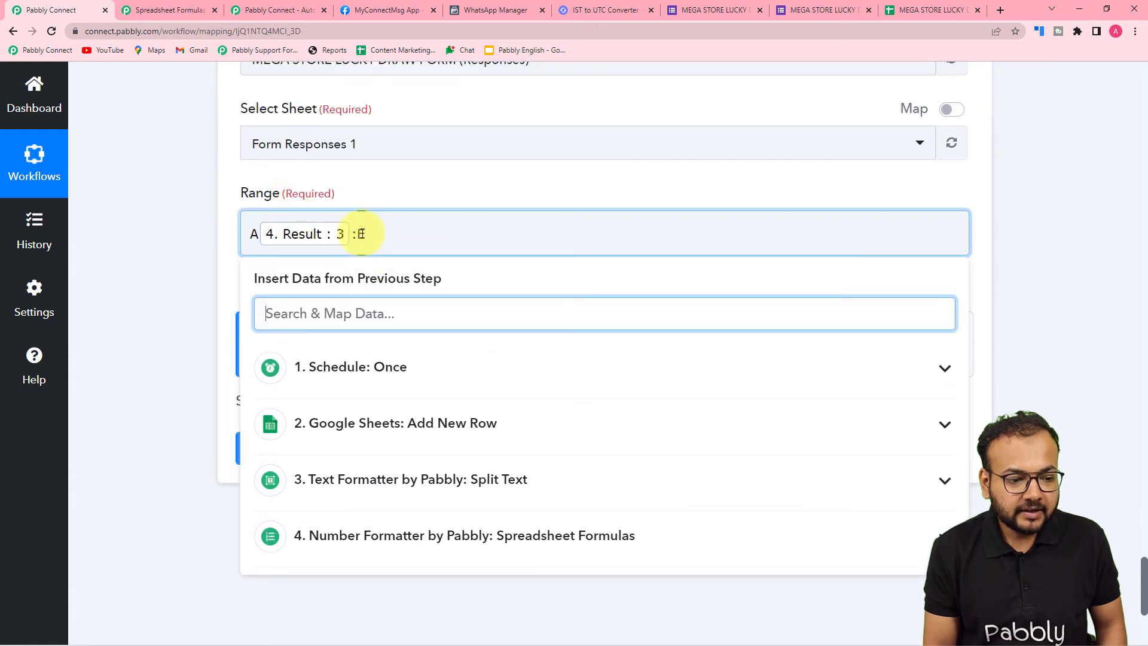
scroll(392, 287, "down", 3)
left_click(402, 358)
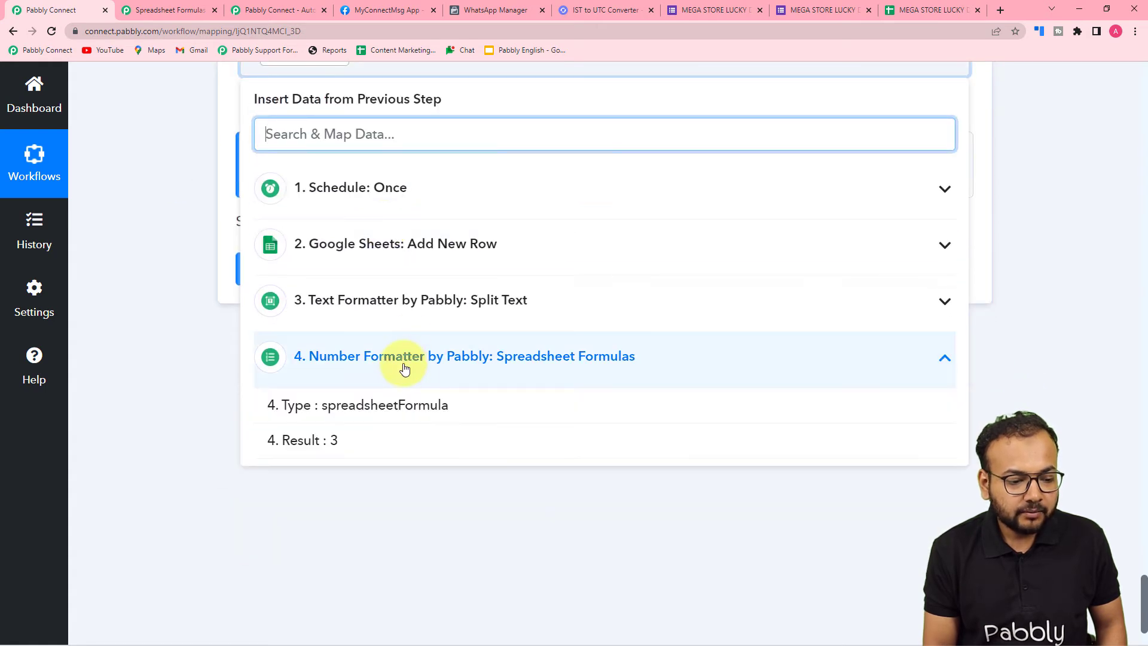
left_click(357, 431)
scroll(177, 246, "up", 2)
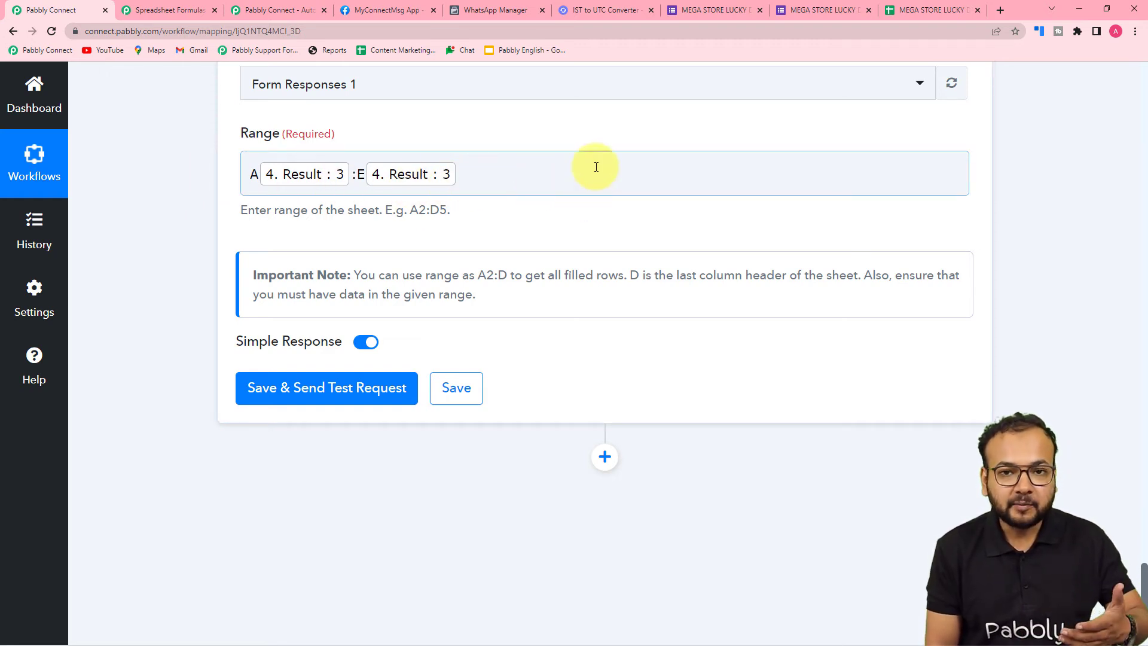
Save the Get Row(s) action with a test request and compare the received response with the responses spreadsheet
left_click(257, 396)
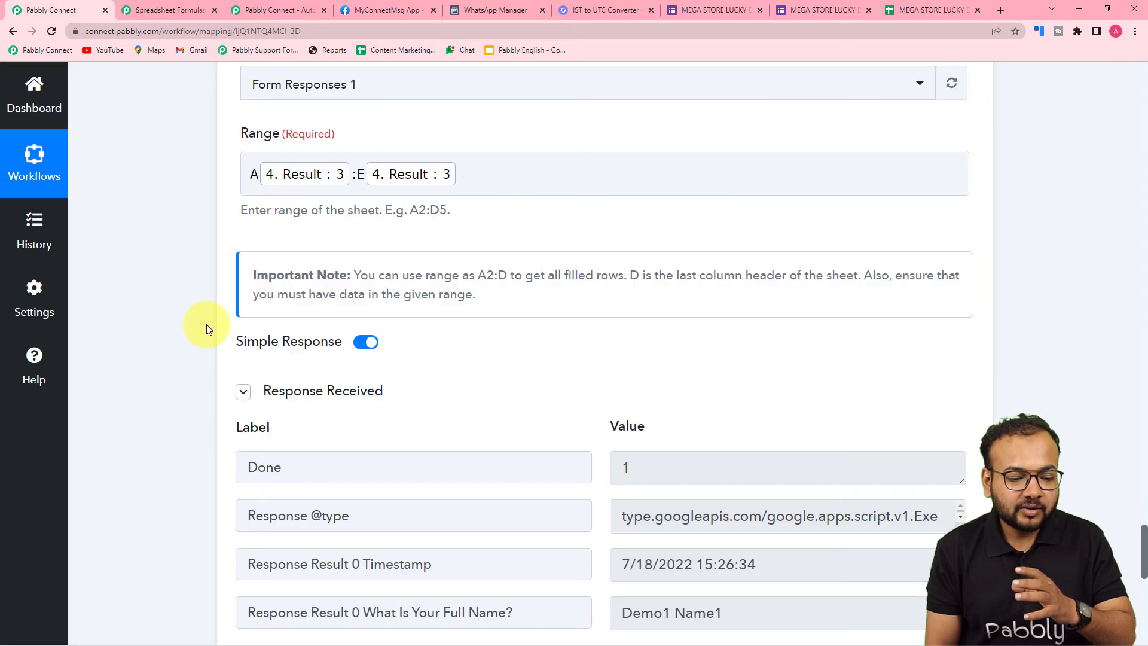
scroll(206, 324, "down", 5)
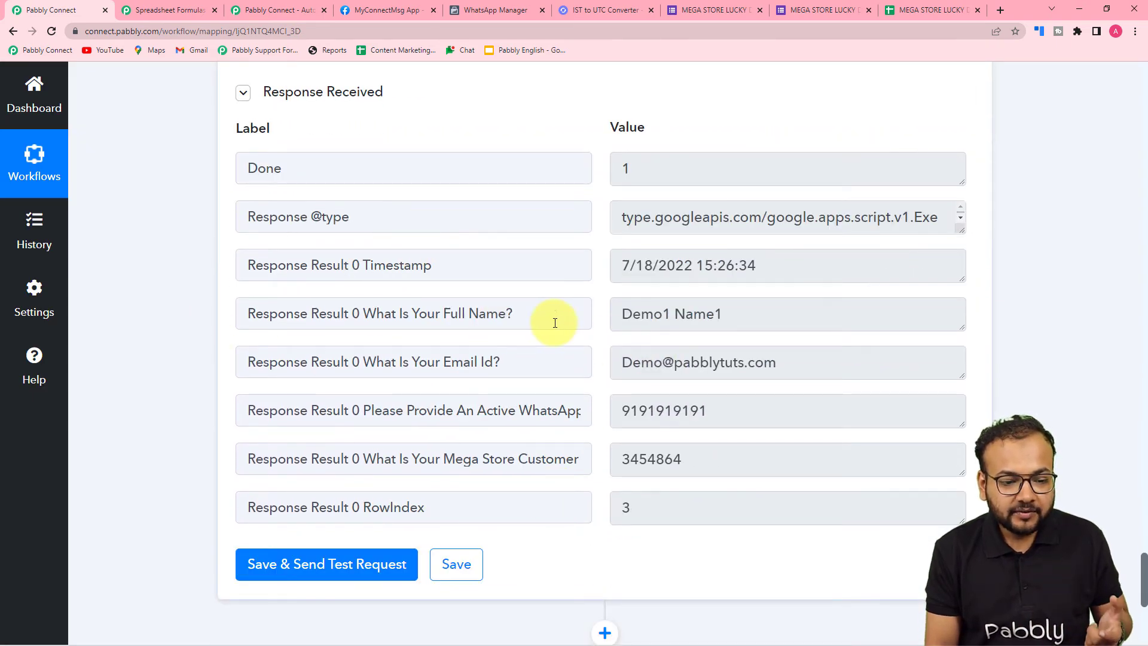
left_click(928, 10)
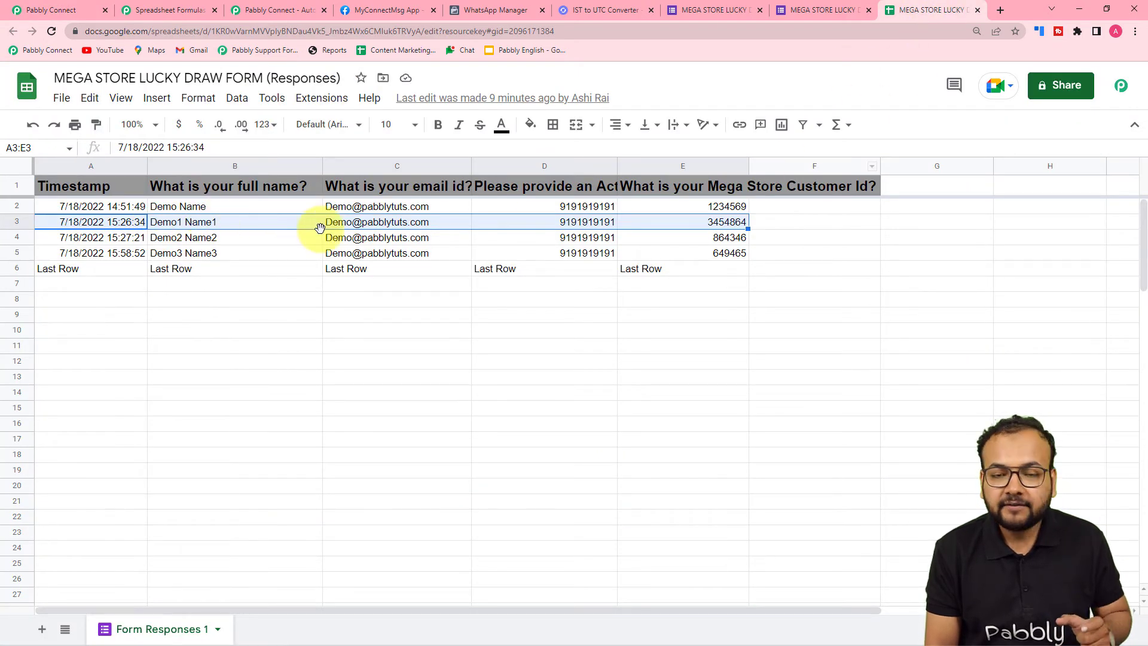
left_click(68, 10)
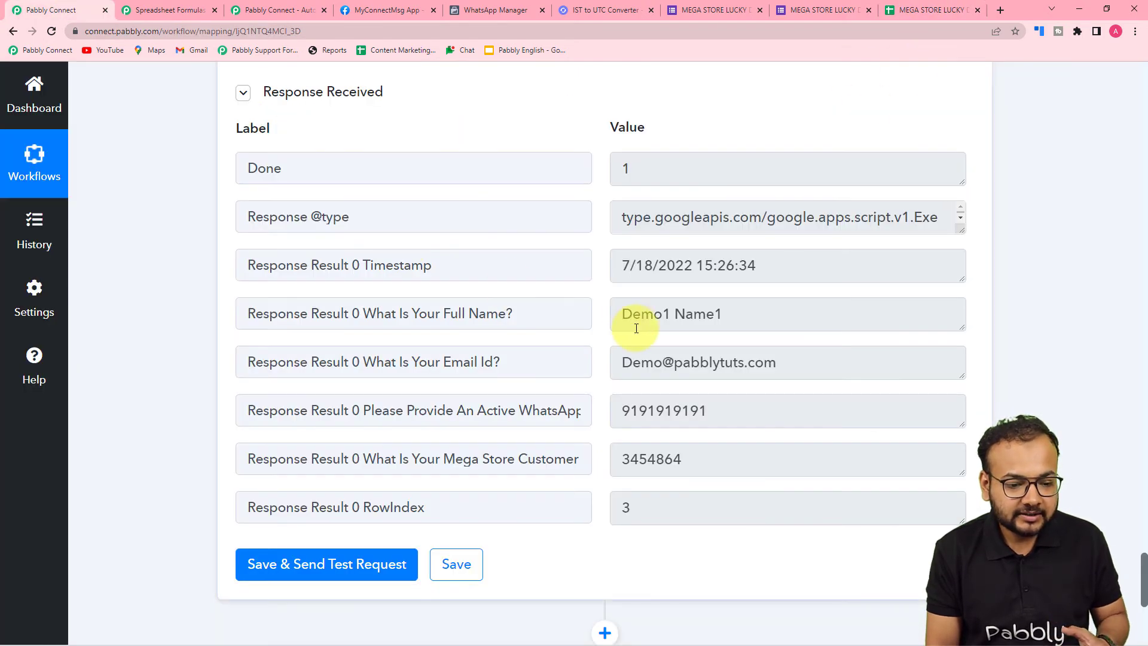
scroll(635, 325, "down", 3)
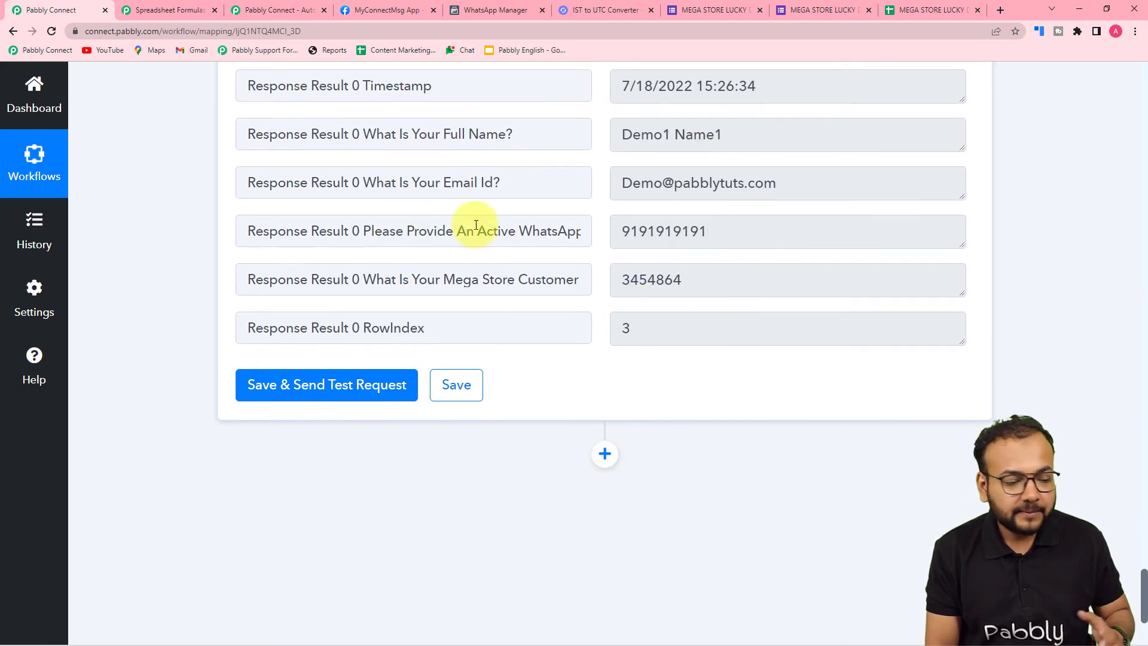
scroll(112, 224, "down", 3)
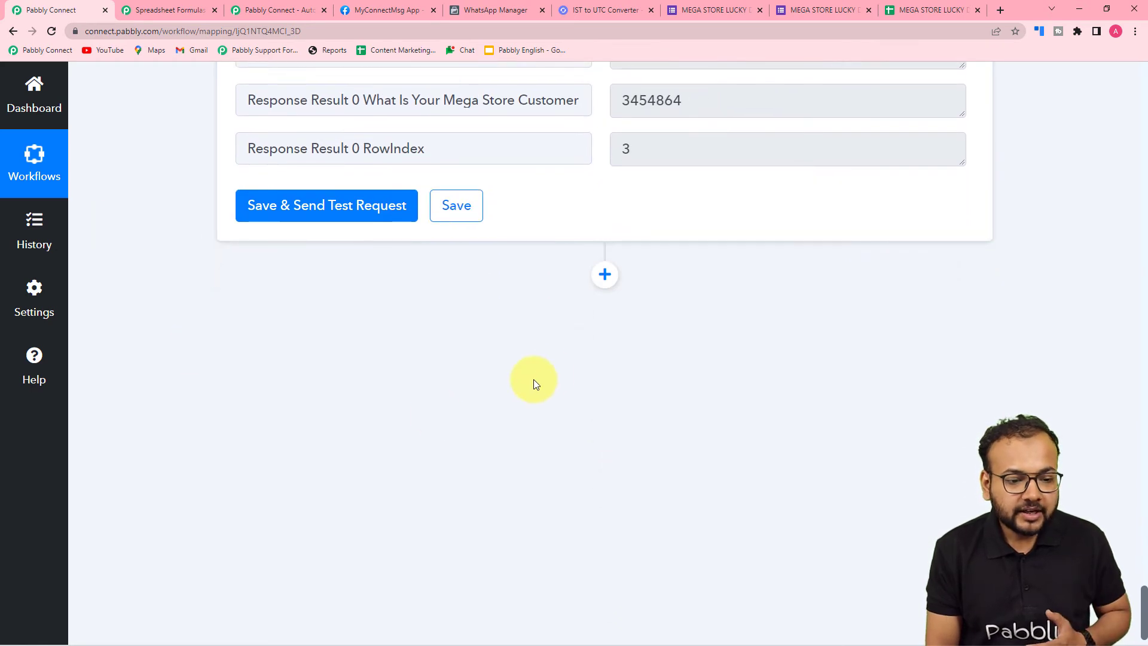
Add an action step after Get Row(s) using WhatsApp Cloud API with the Send Template Message event
left_click(604, 275)
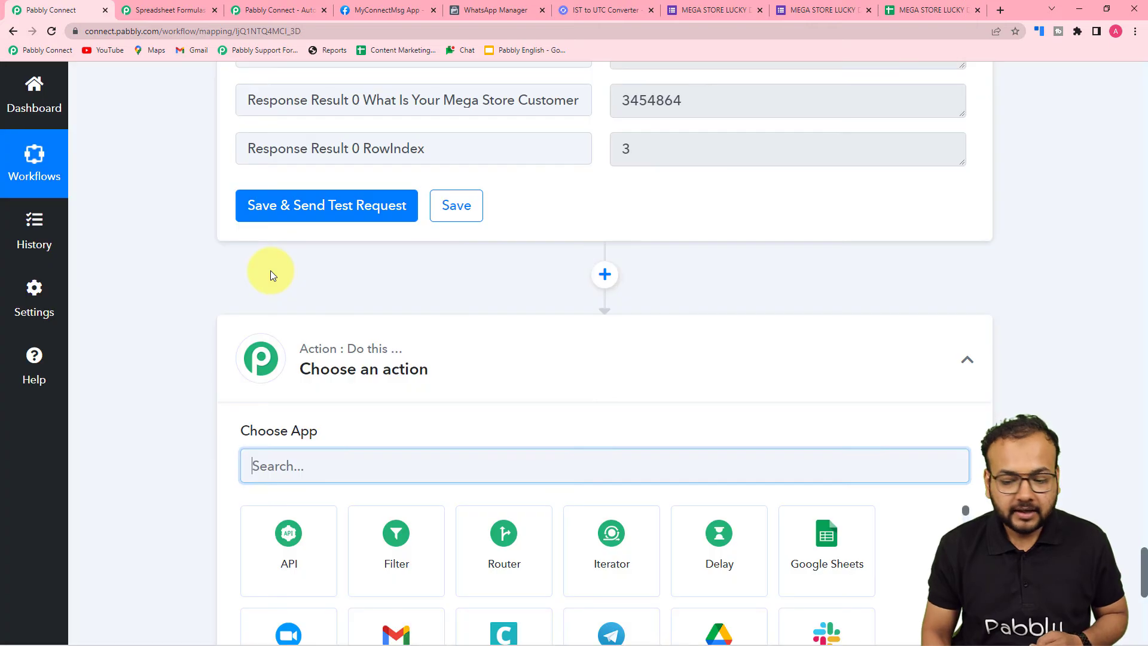
scroll(271, 287, "down", 2)
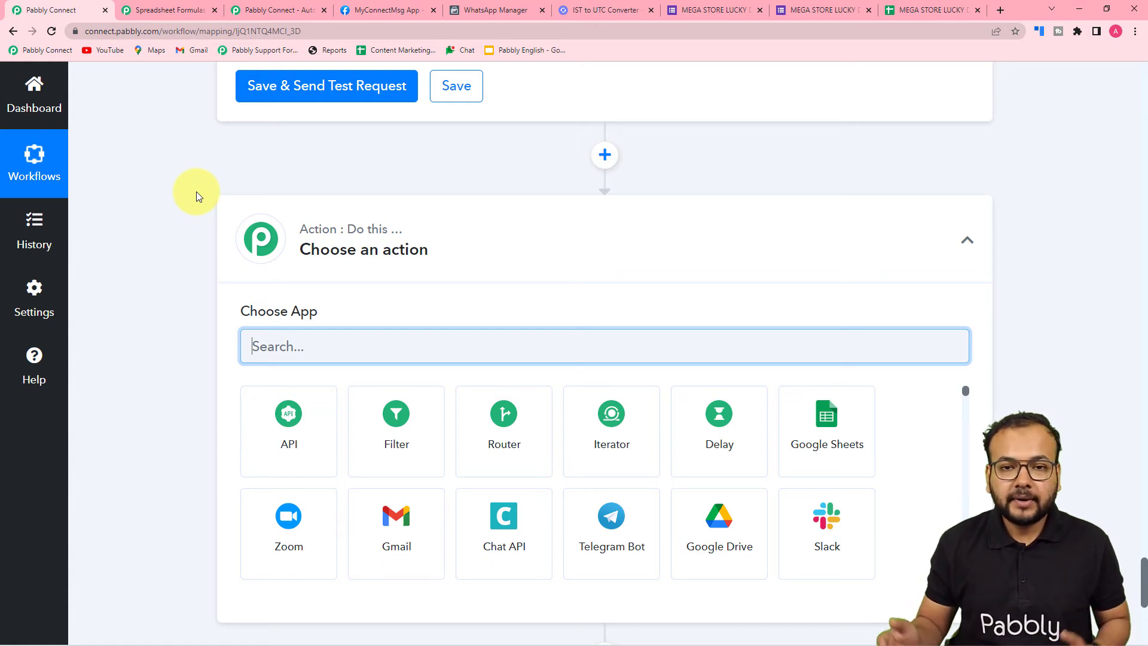
scroll(287, 303, "down", 1)
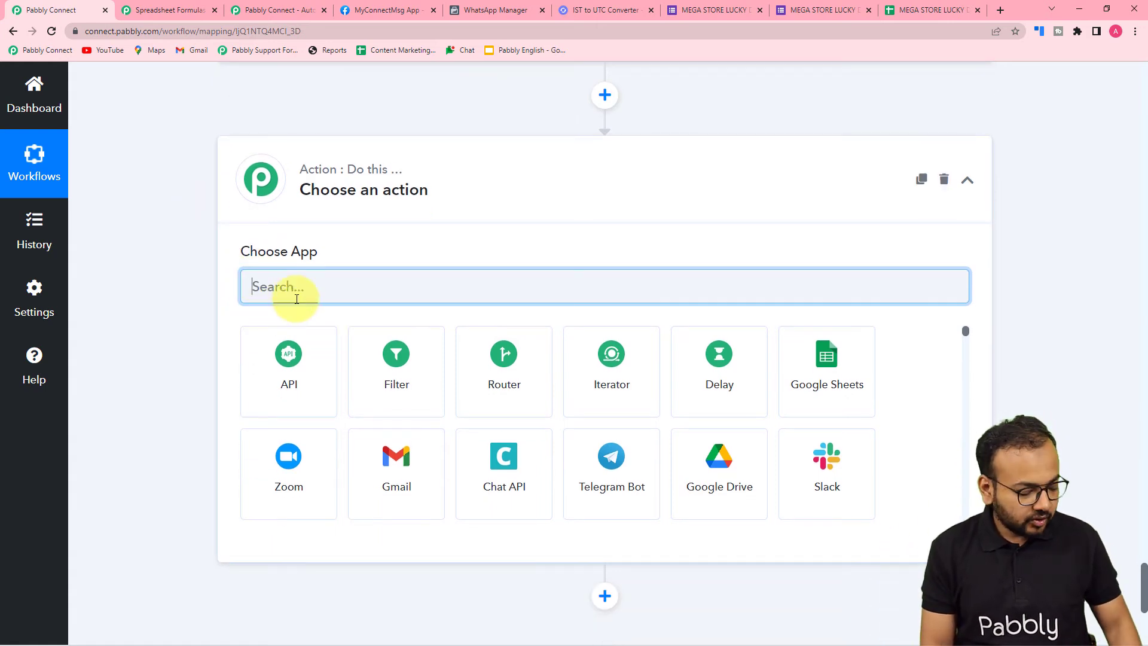
type("what")
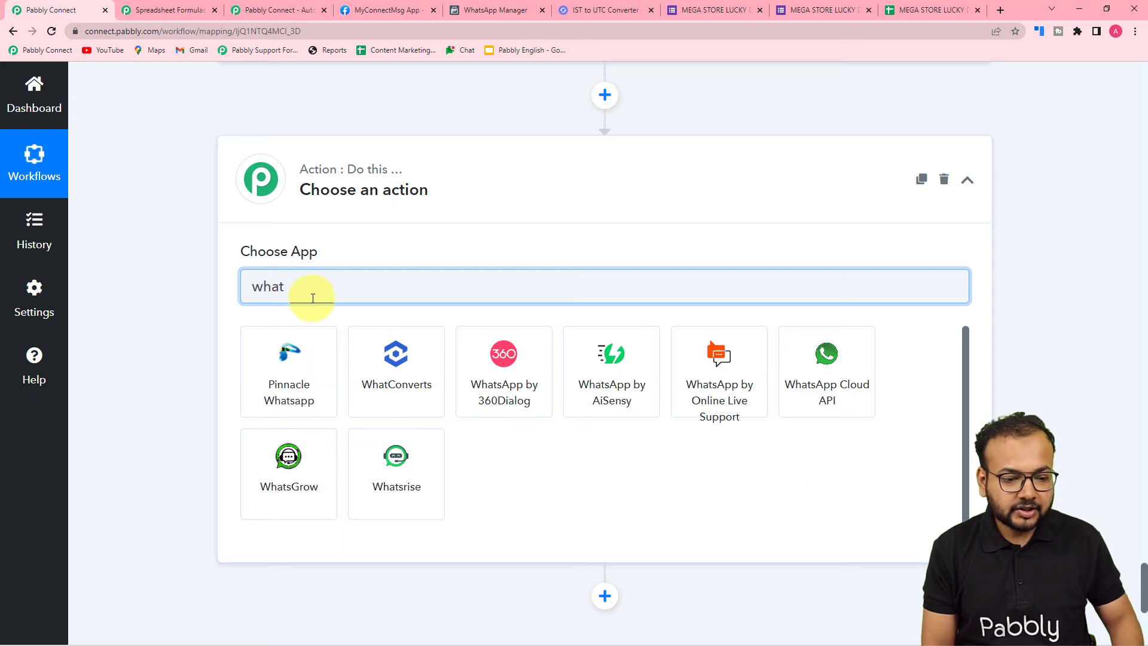
left_click(824, 390)
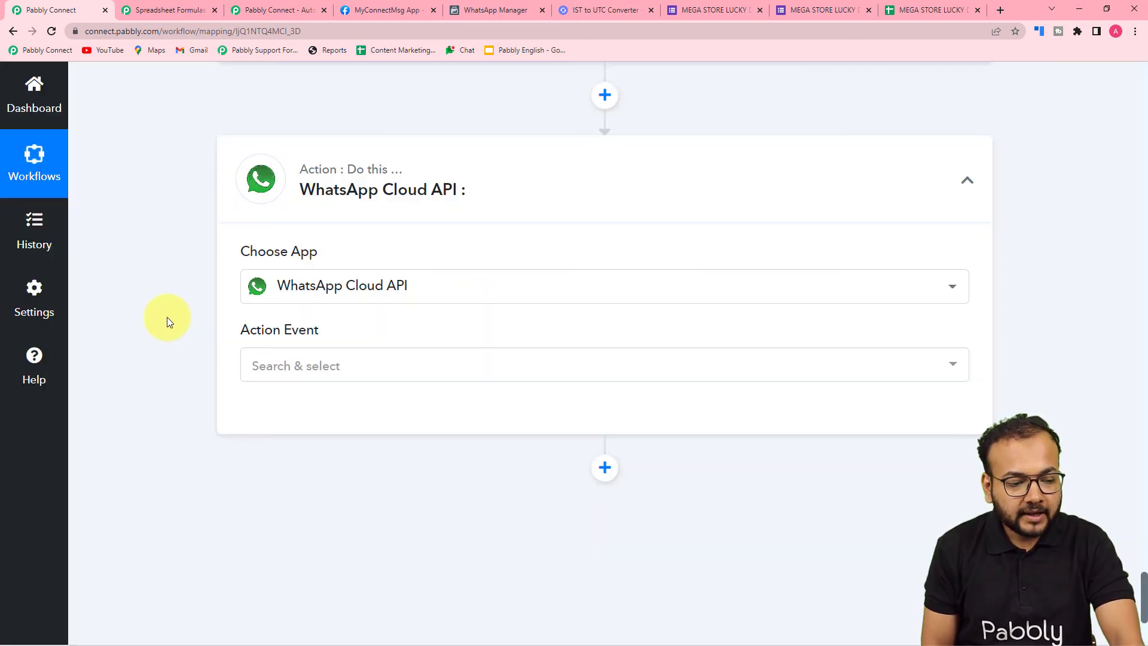
left_click(259, 248)
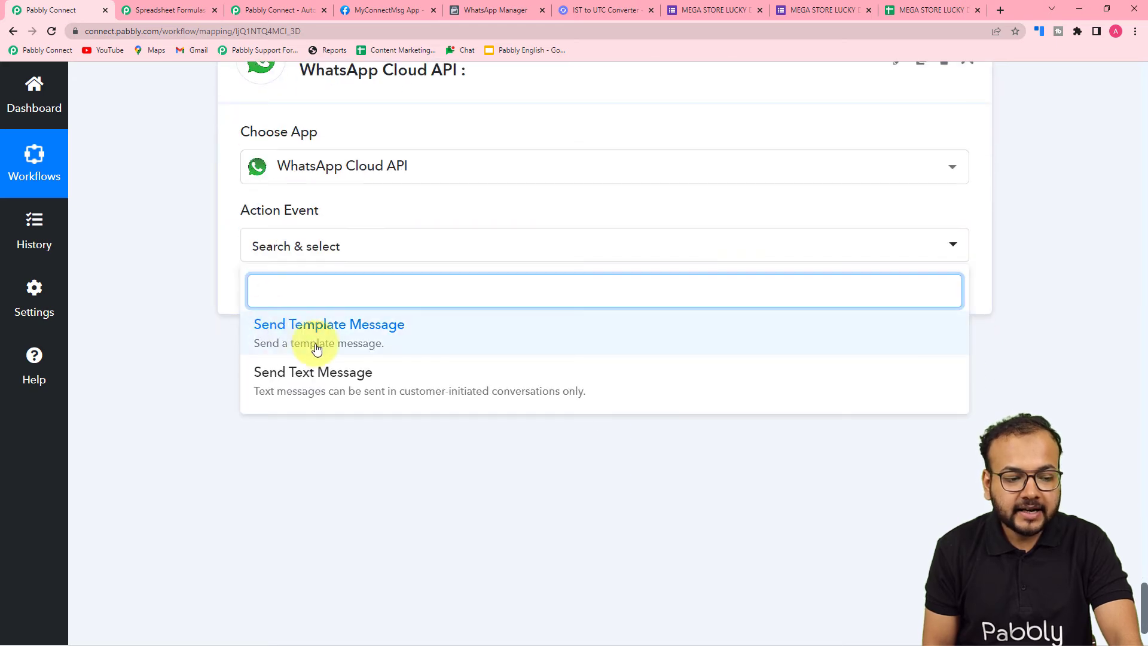
left_click(287, 333)
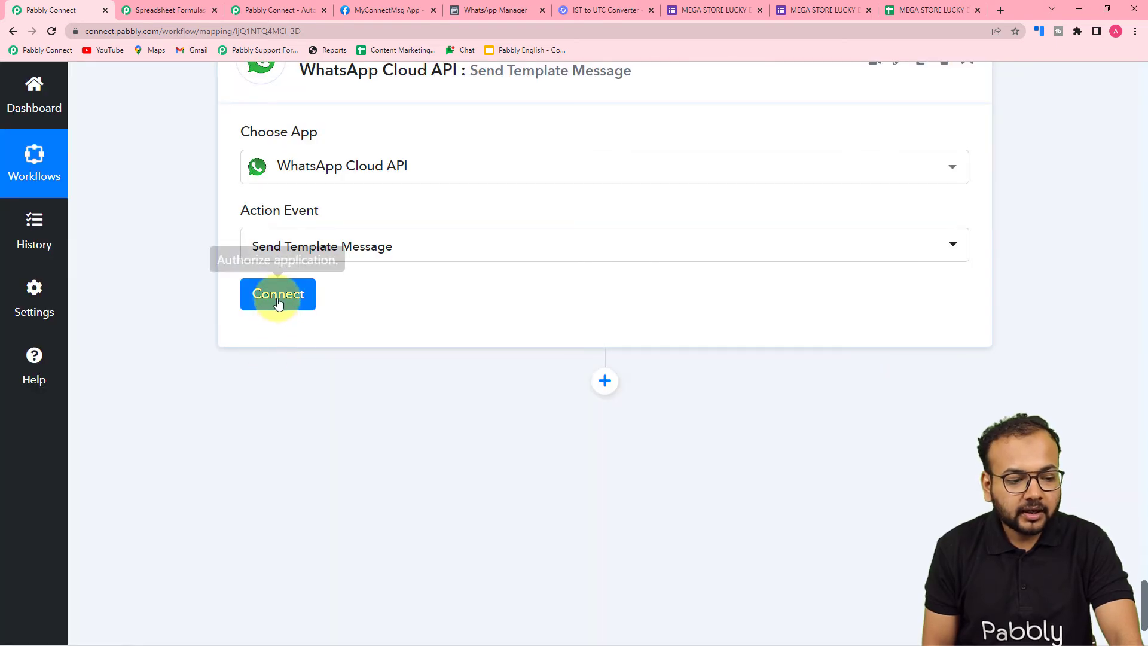
Start connecting the WhatsApp Cloud API account with Add New Connection and review the credentials it requires
left_click(278, 302)
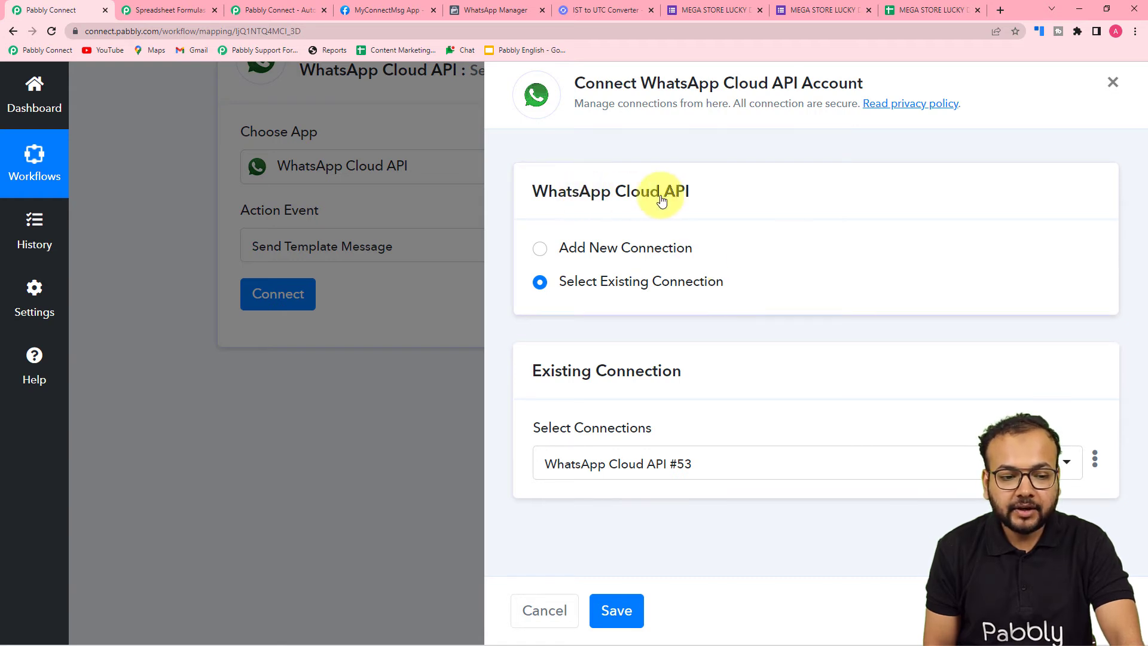
left_click(540, 249)
scroll(684, 269, "down", 4)
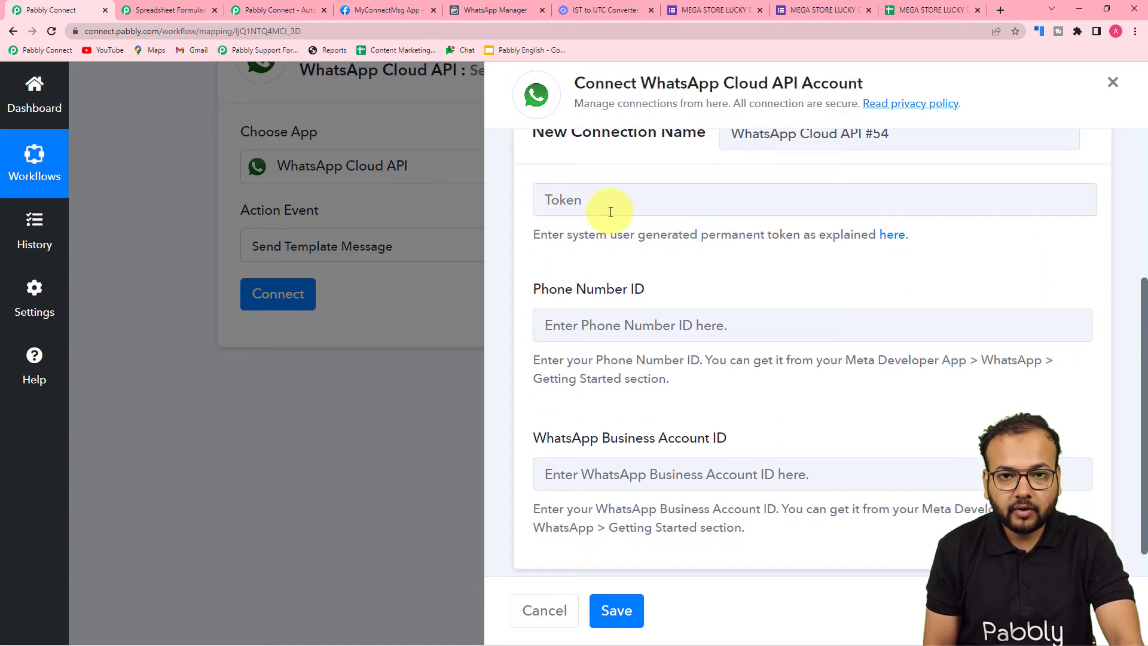
scroll(598, 240, "down", 1)
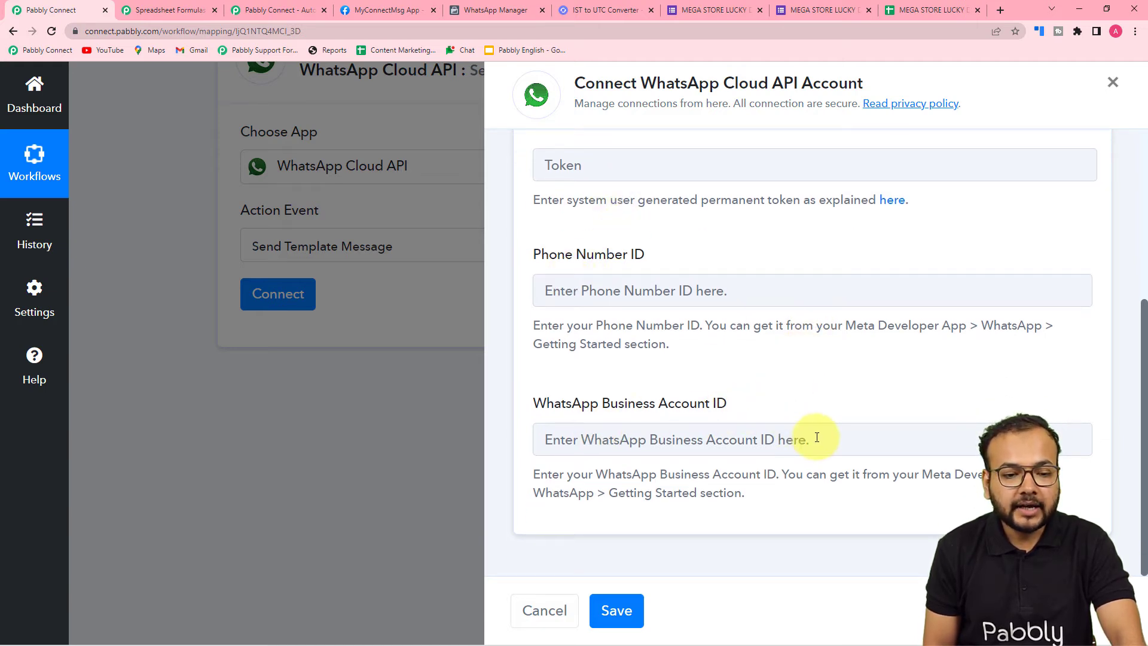
scroll(815, 436, "up", 3)
scroll(815, 436, "up", 1)
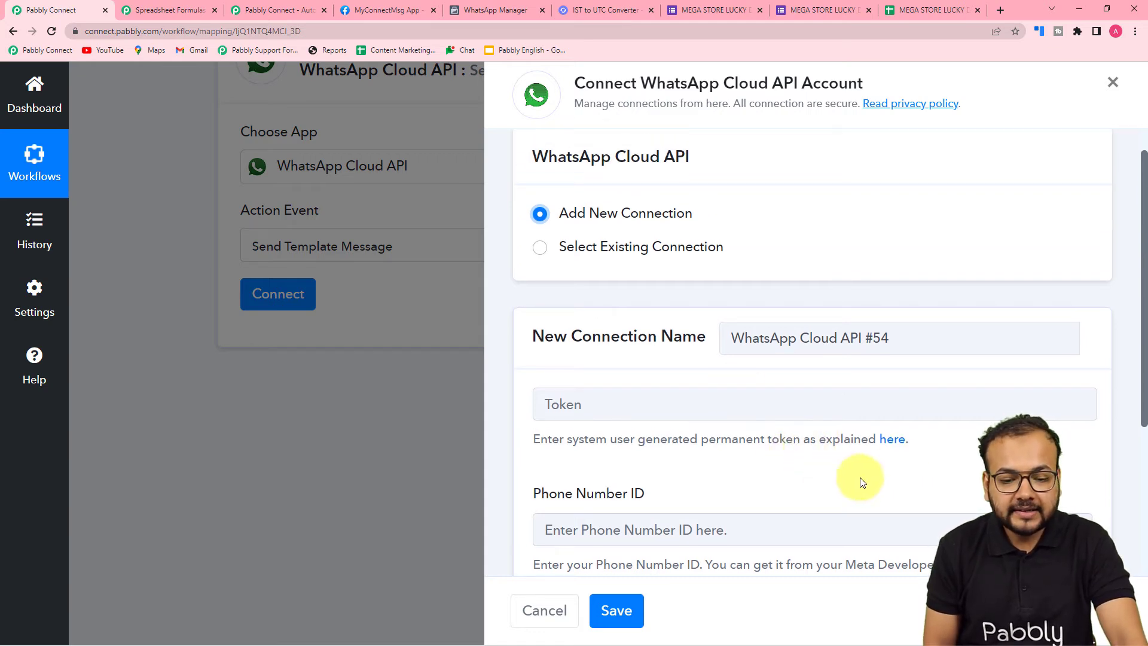
Open the linked forum thread on the permanent token and read through the WhatsApp Cloud API setup instructions
left_click(893, 446)
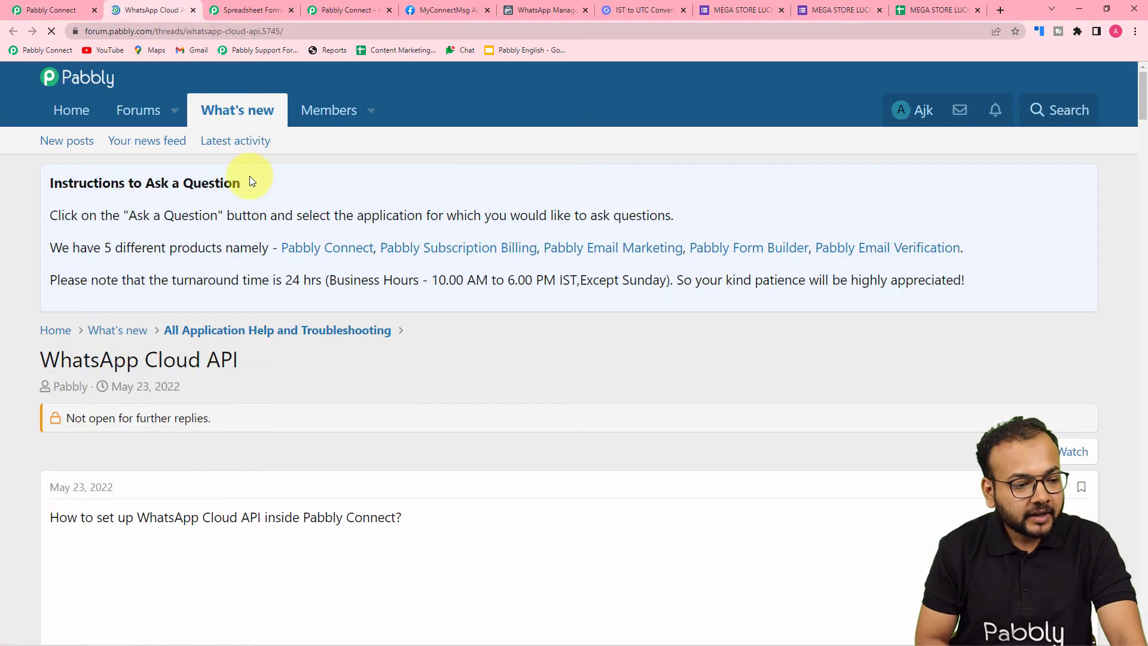
scroll(193, 202, "down", 6)
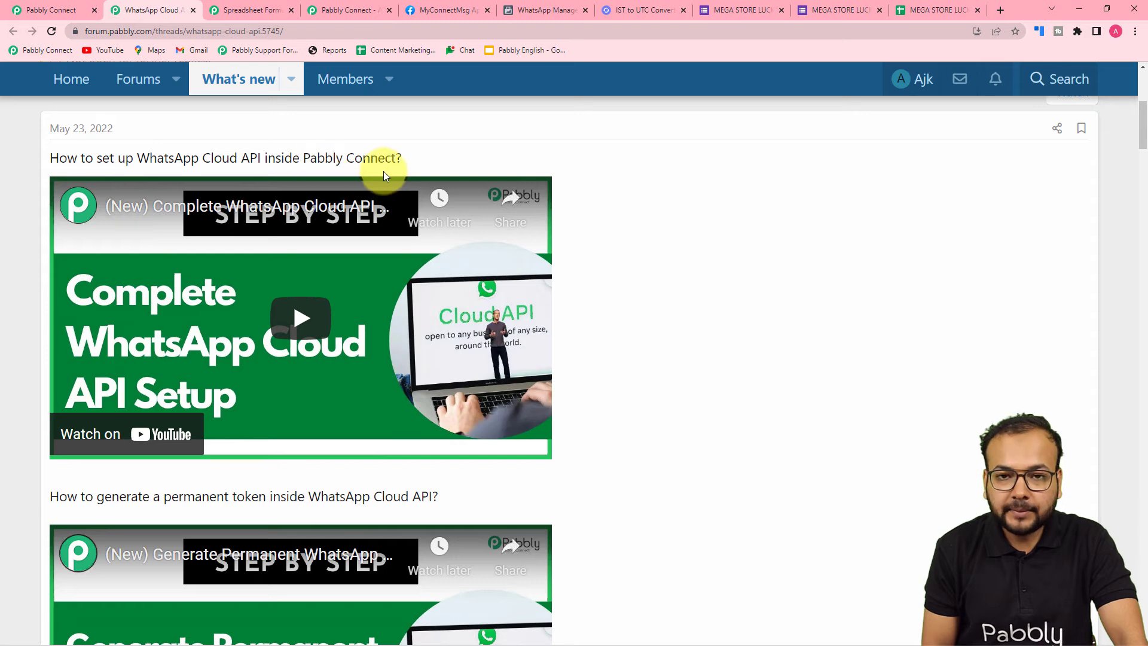
scroll(586, 215, "down", 6)
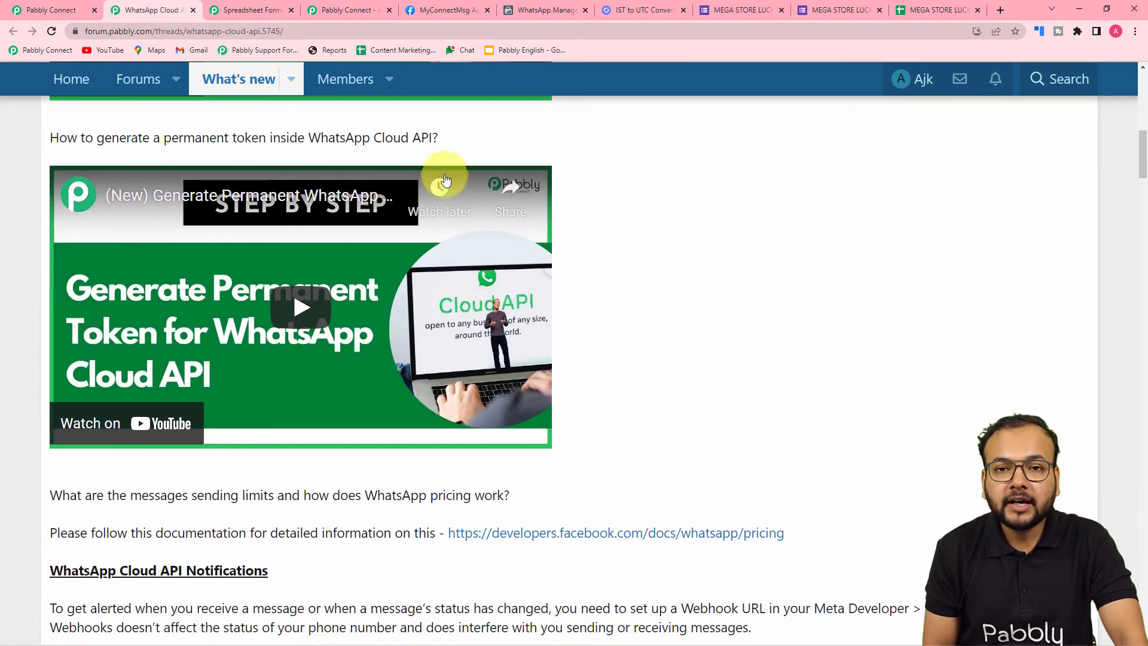
scroll(602, 217, "down", 2)
scroll(601, 215, "down", 7)
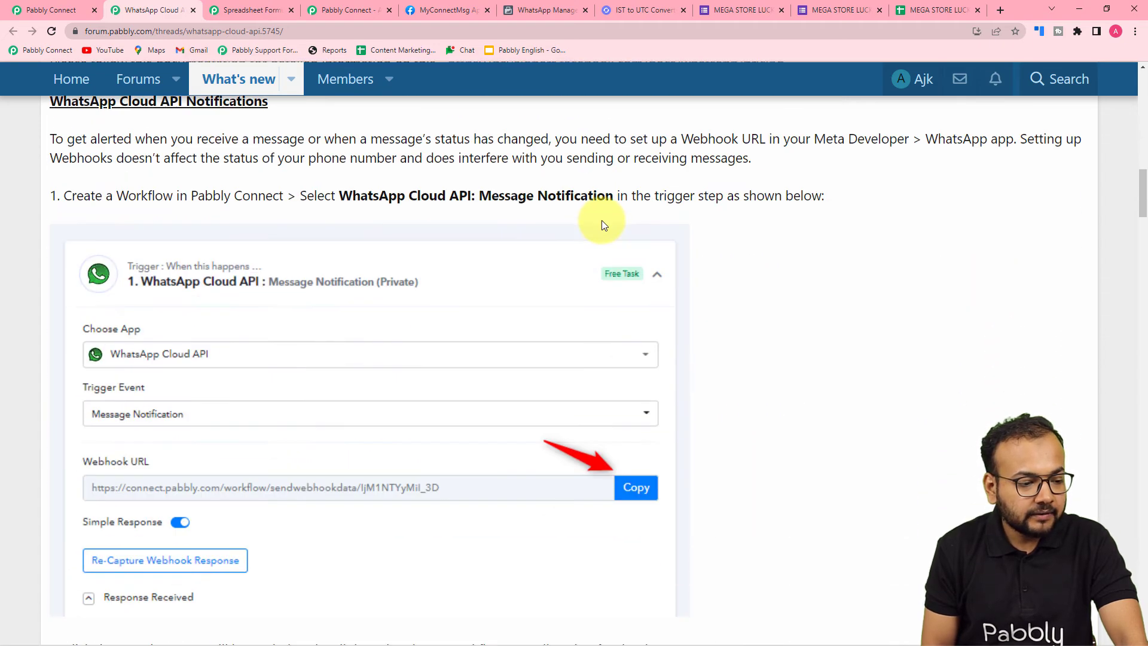
scroll(269, 216, "down", 3)
scroll(48, 236, "down", 12)
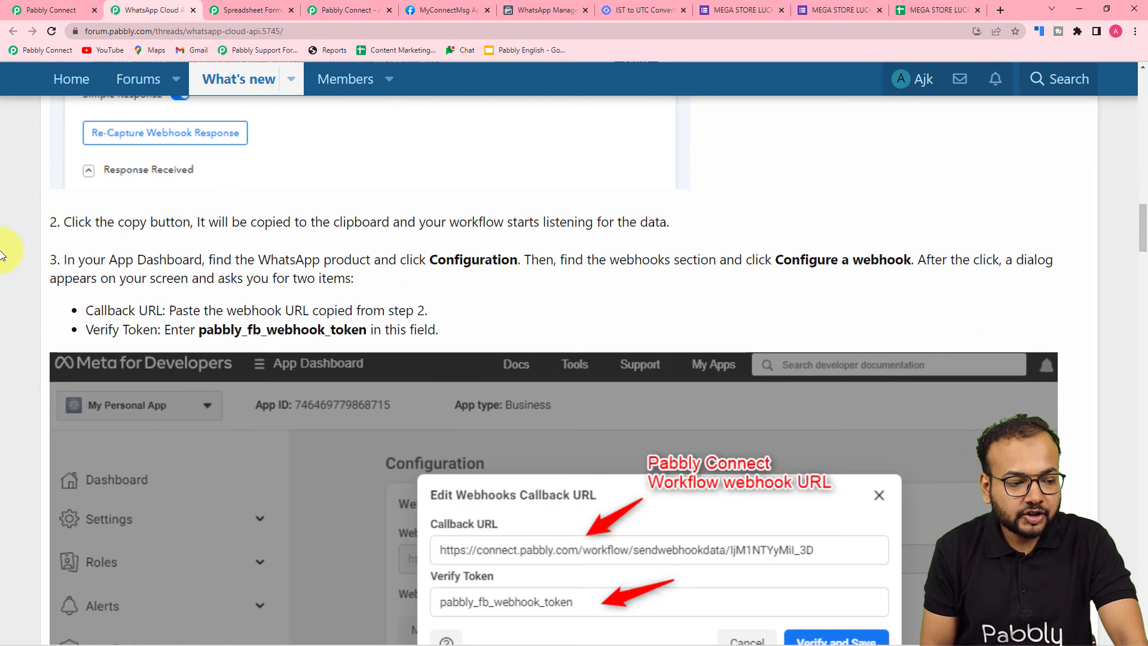
scroll(1, 254, "up", 5)
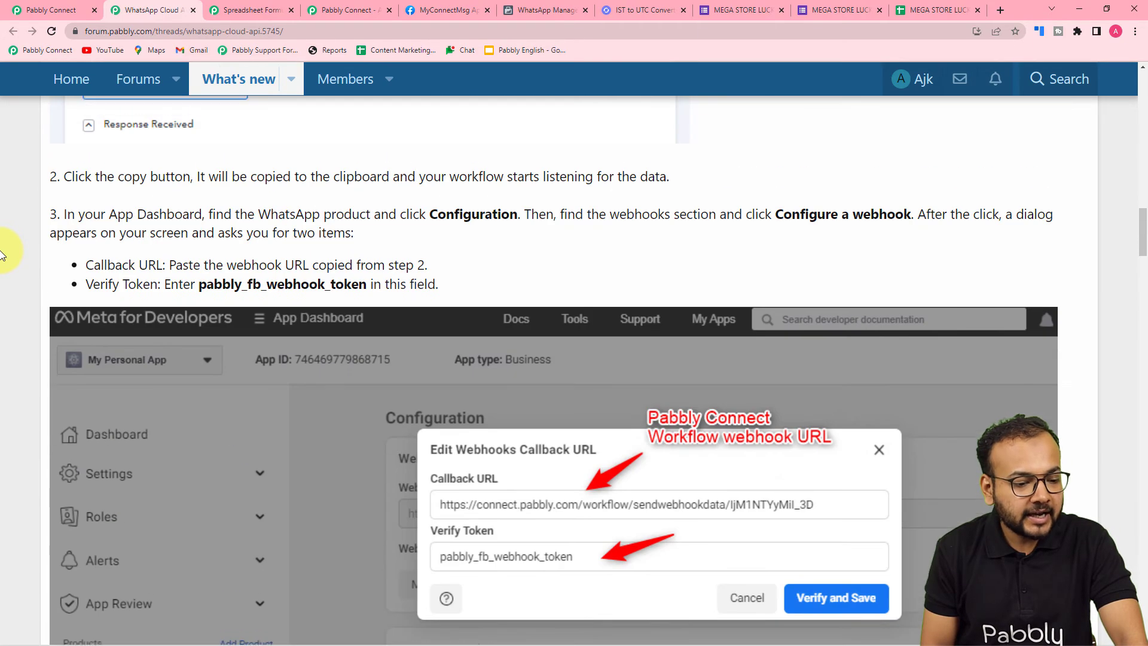
scroll(2, 254, "down", 10)
scroll(2, 254, "down", 8)
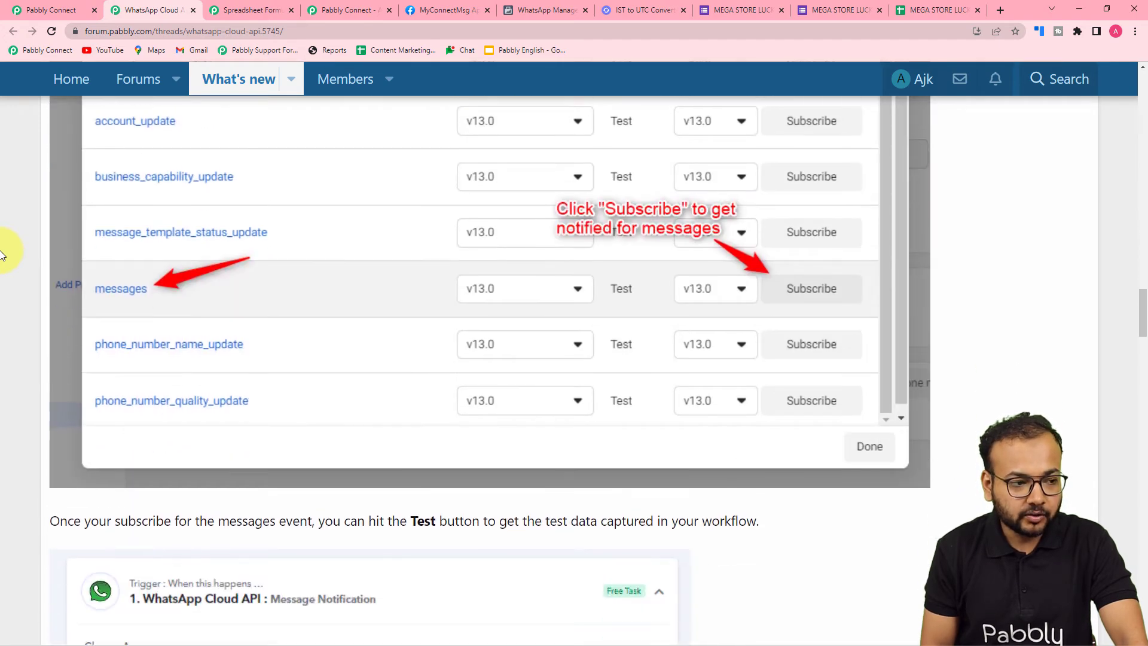
scroll(2, 254, "down", 6)
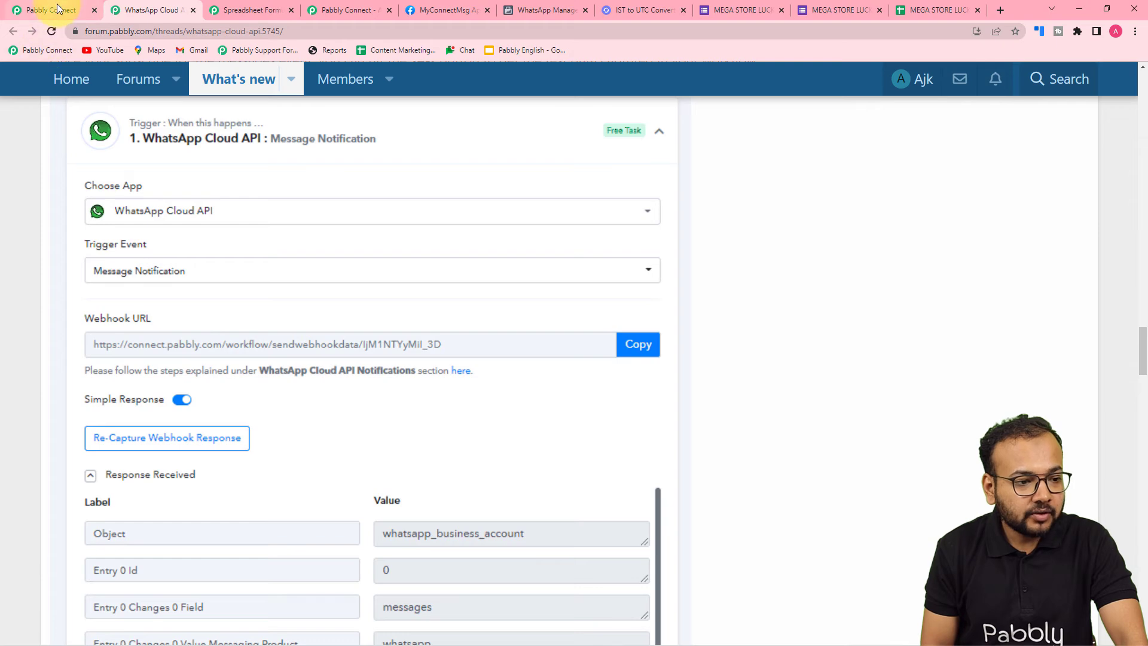
Examine the Meta app's WhatsApp Getting Started page and the forum thread for the token and IDs the connection requires
left_click(56, 8)
scroll(604, 371, "down", 3)
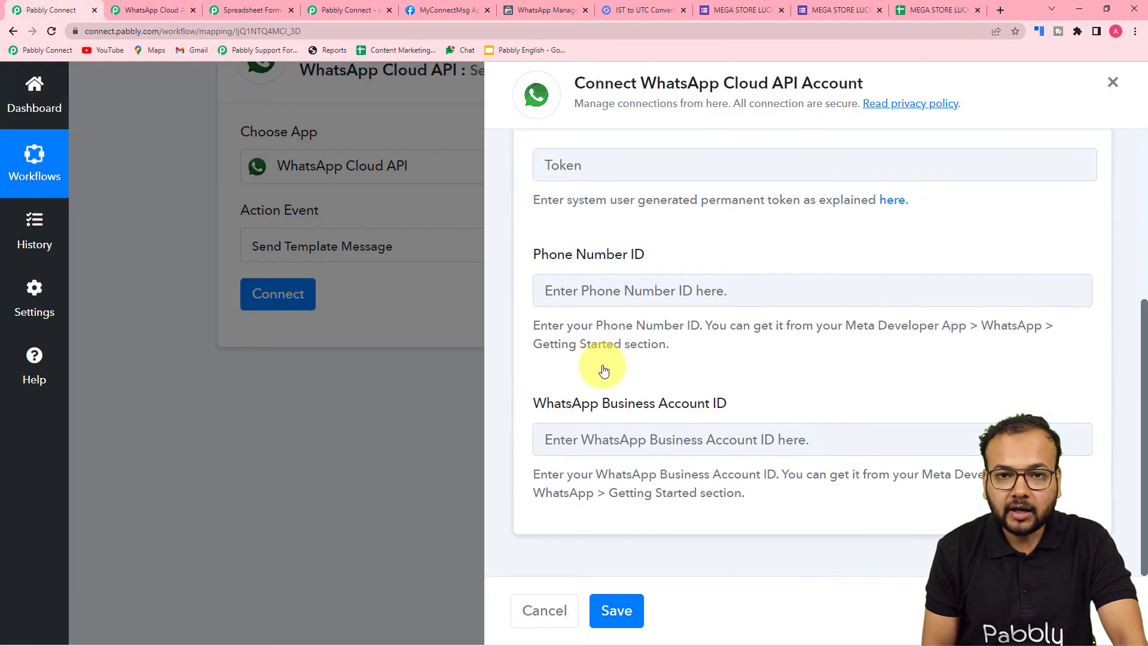
left_click(435, 13)
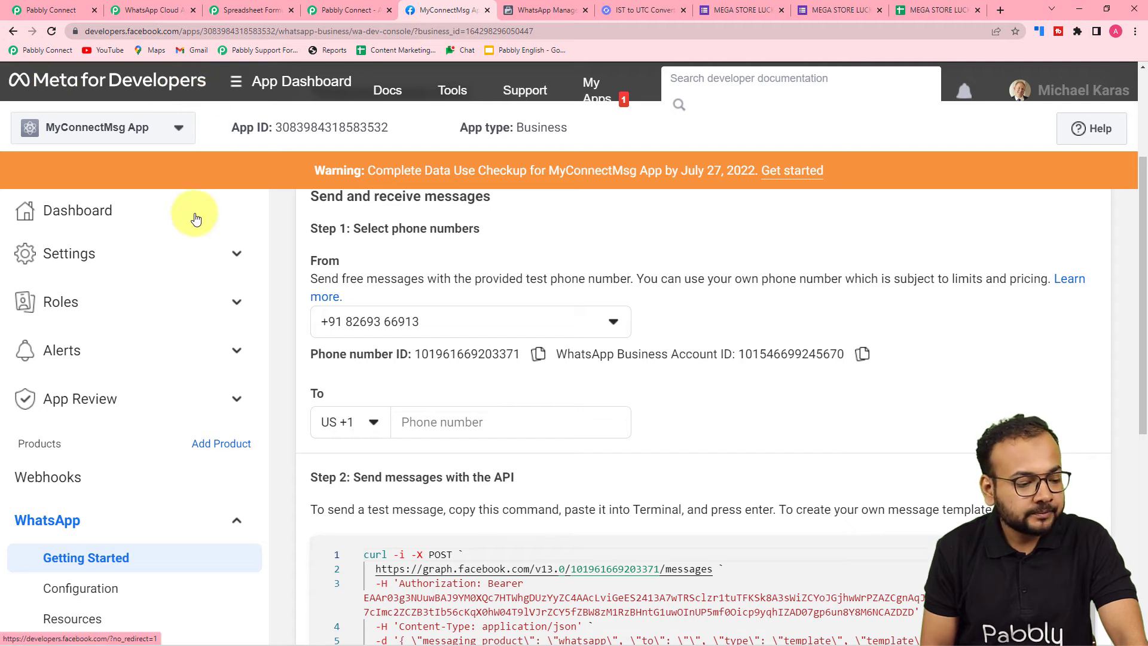
scroll(182, 233, "down", 1)
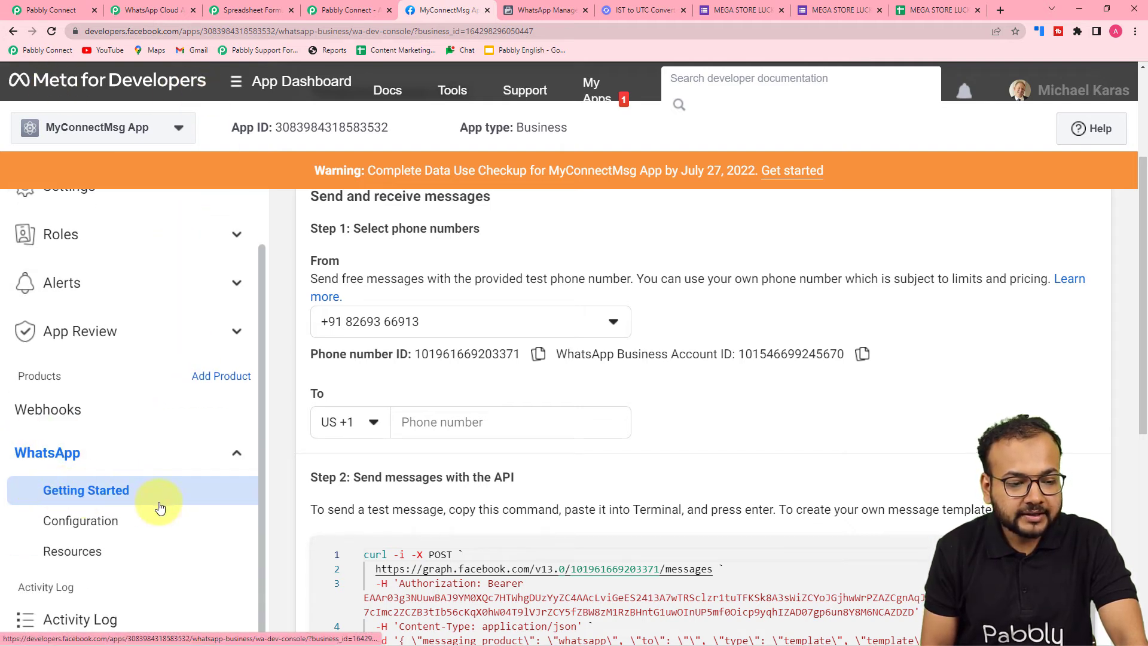
scroll(591, 498, "up", 3)
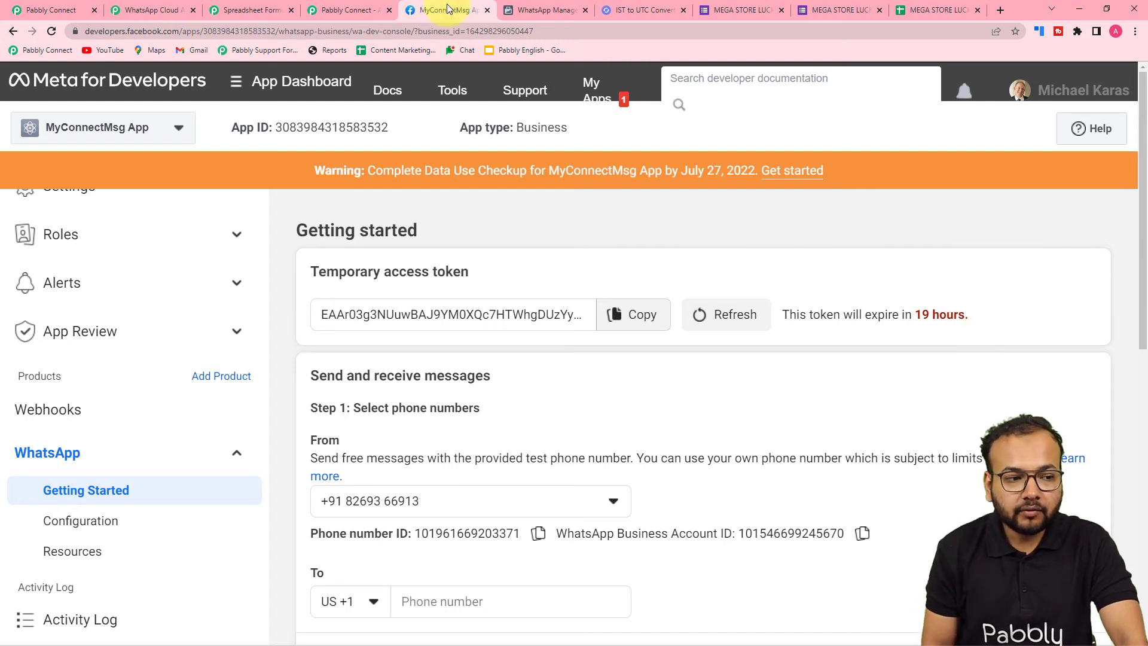
left_click(159, 11)
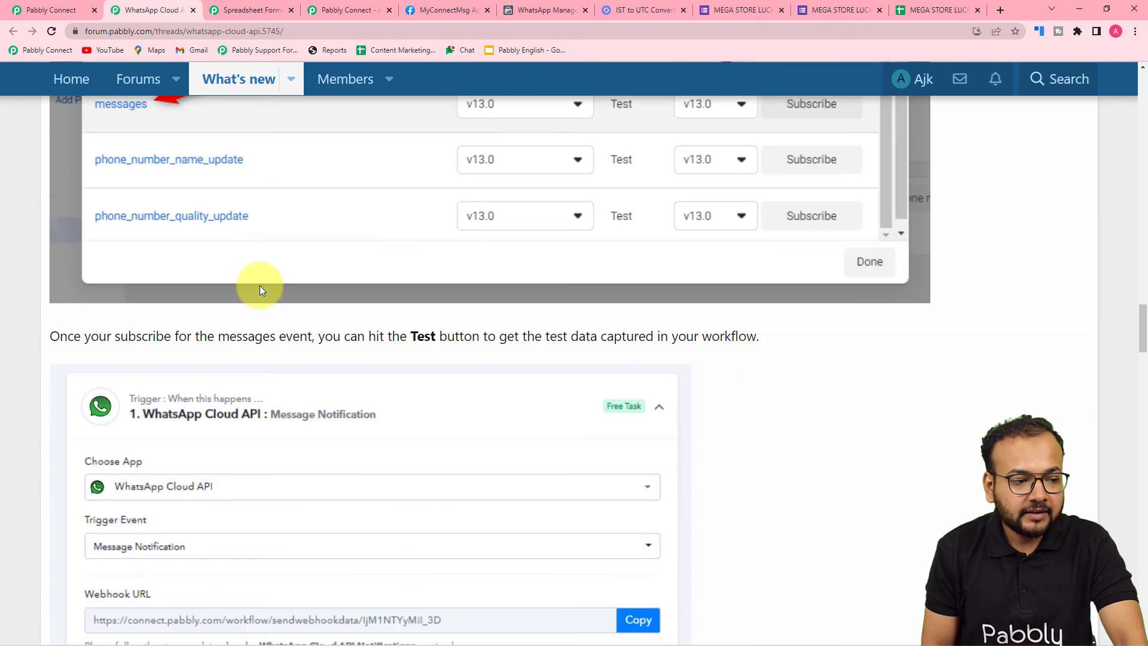
scroll(260, 286, "down", 15)
scroll(257, 293, "down", 5)
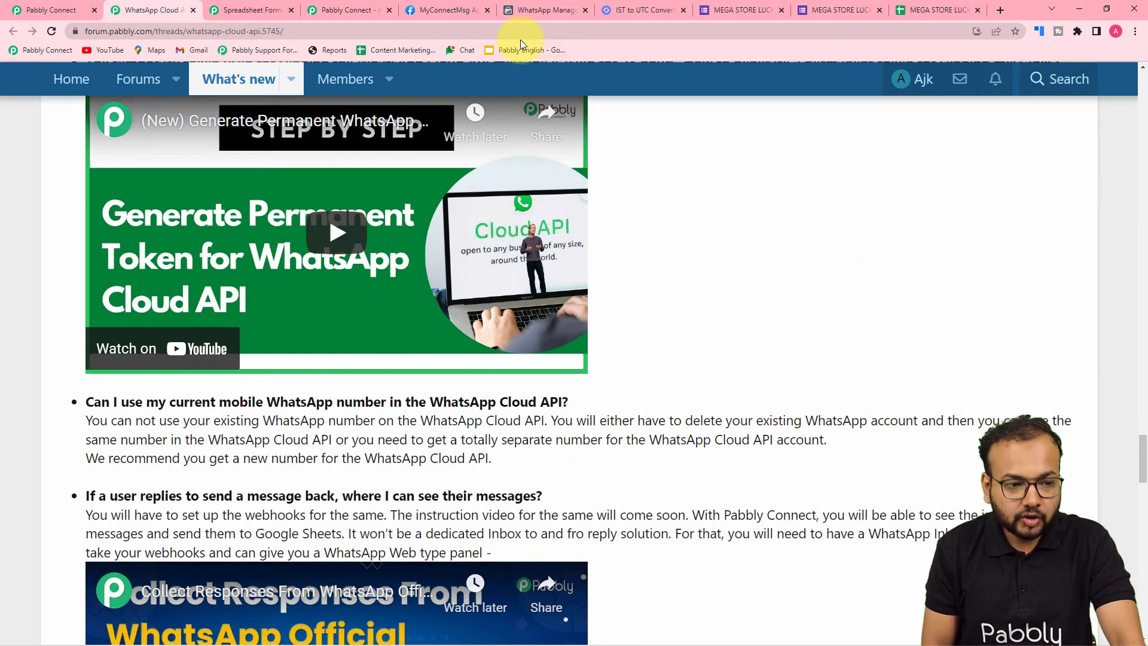
left_click(463, 9)
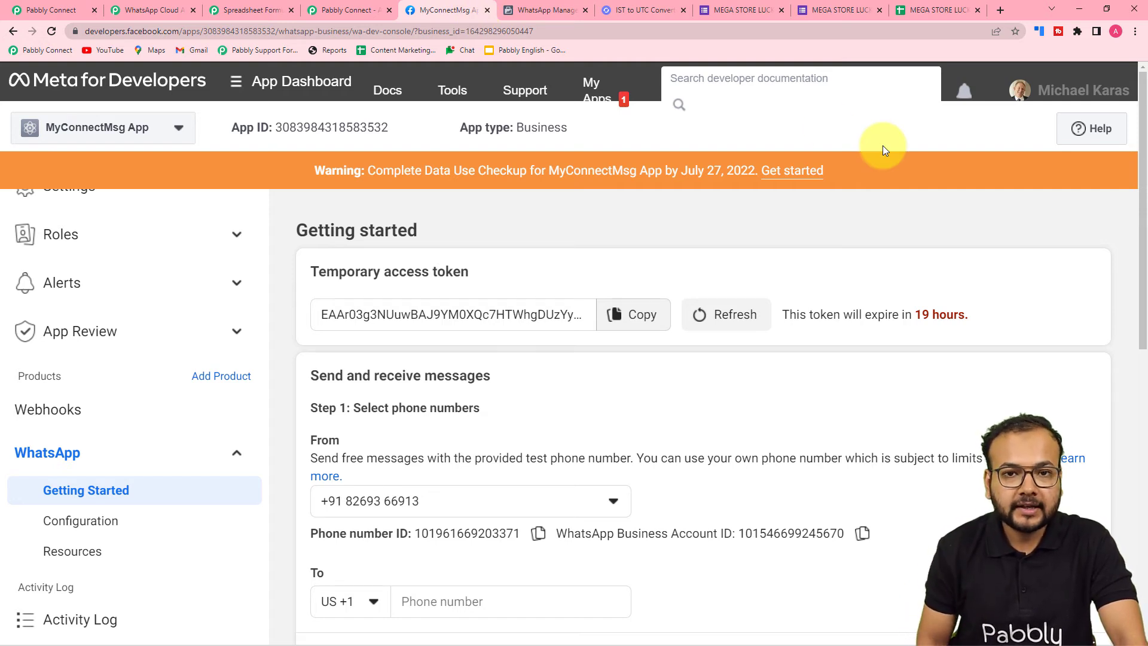
left_click(30, 6)
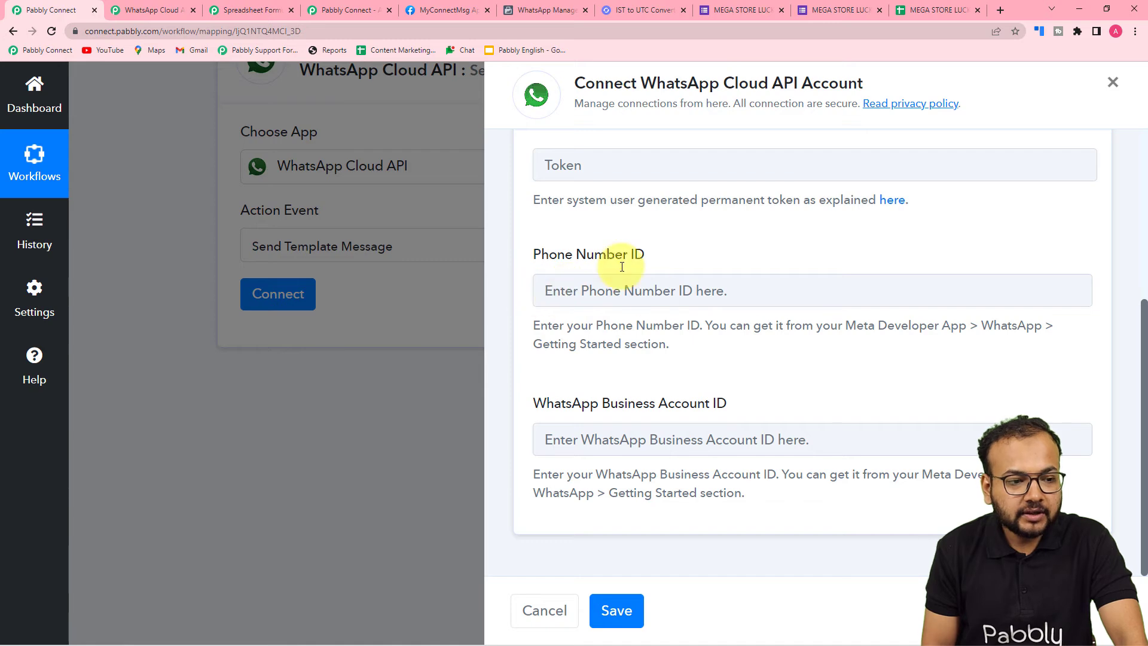
Copy the phone number ID from the Meta app's Getting Started page into the new connection's Phone Number ID
left_click(438, 13)
scroll(470, 425, "down", 3)
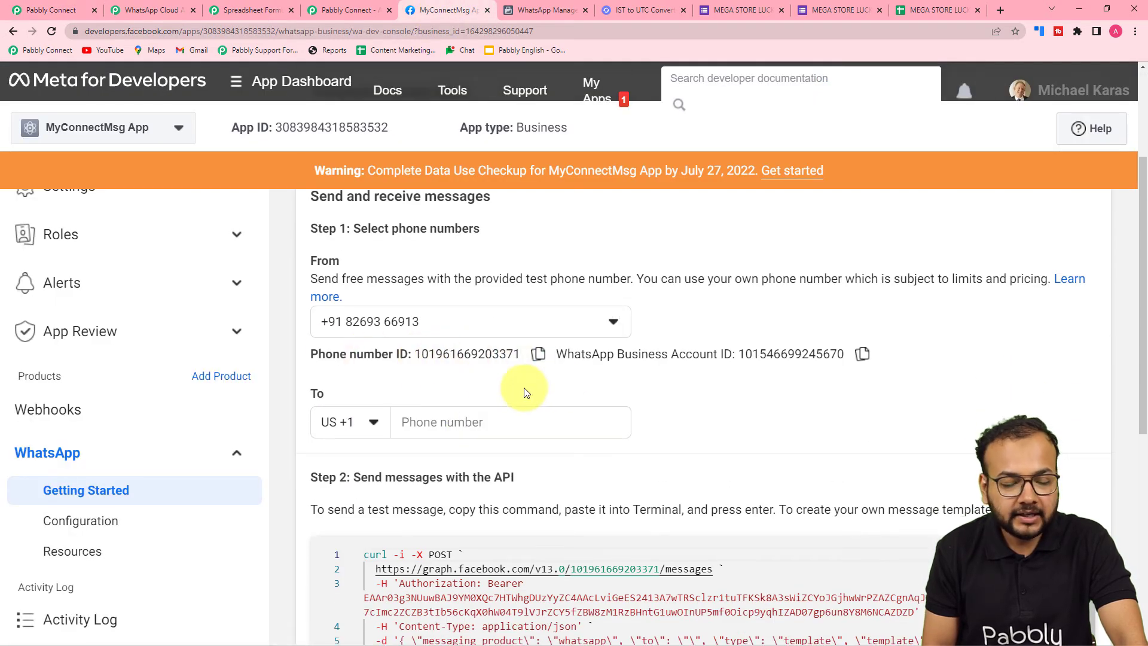
left_click(539, 353)
left_click(48, 10)
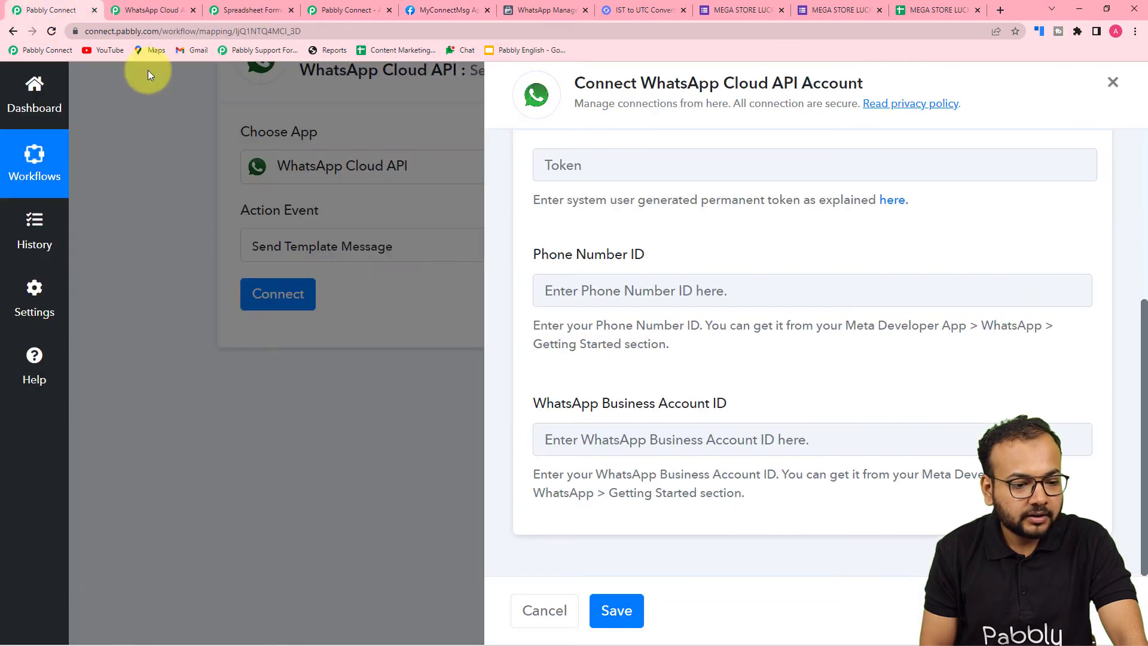
right_click(550, 289)
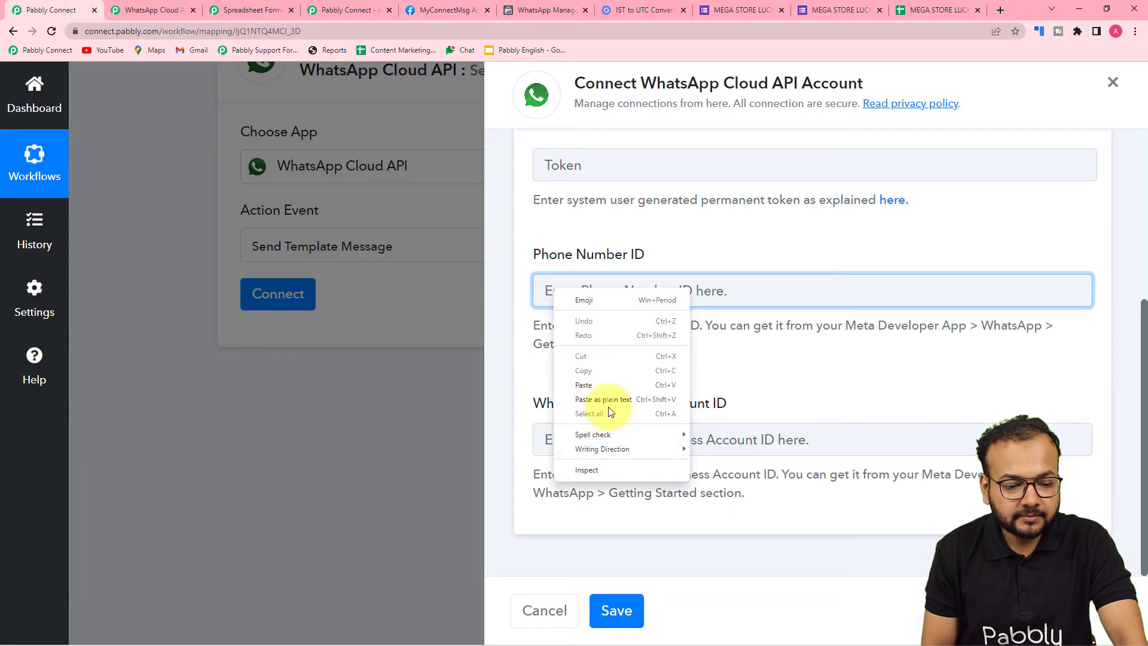
left_click(608, 401)
Copy the WhatsApp Business Account ID from the Meta app into the new connection and try to save it
left_click(445, 11)
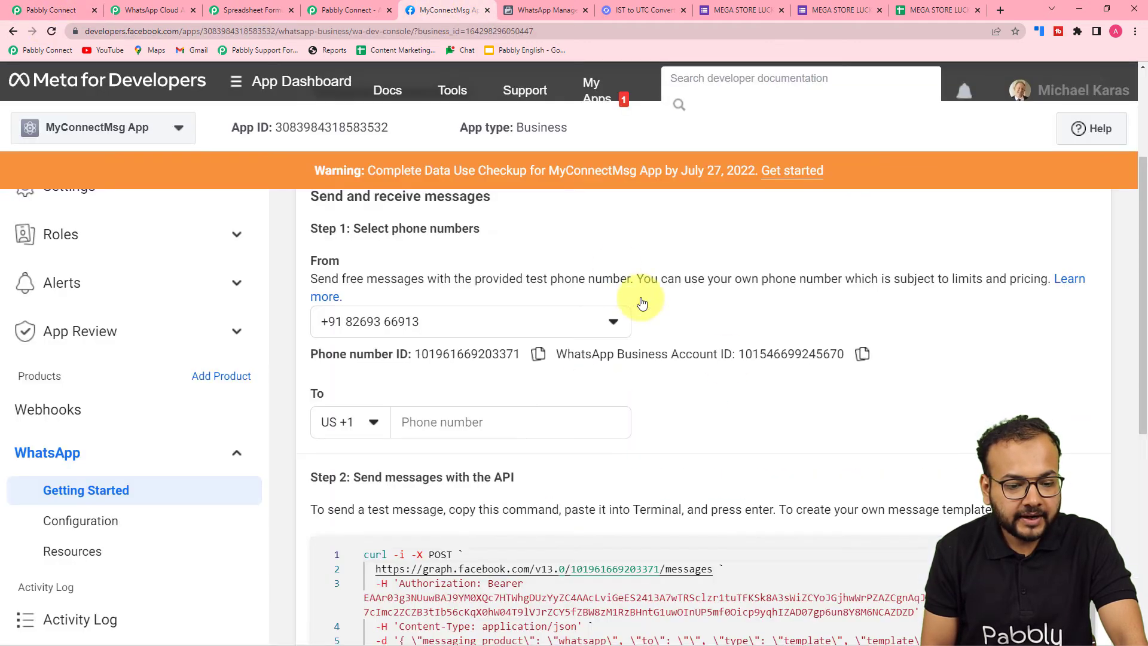
left_click(862, 356)
left_click(48, 10)
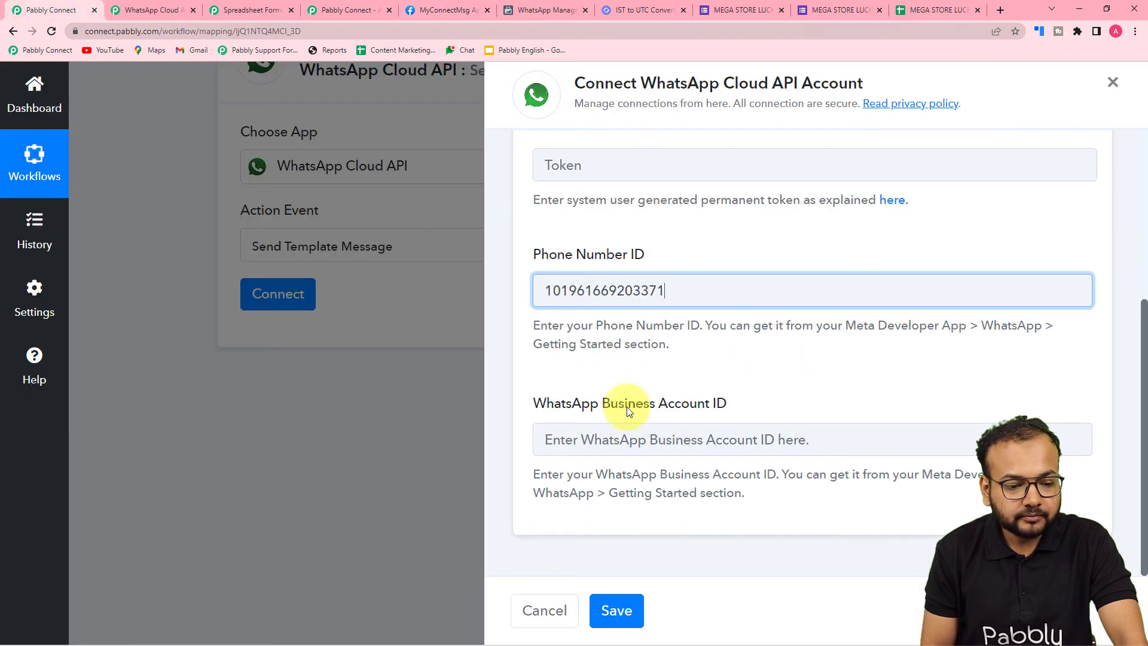
right_click(603, 435)
left_click(619, 352)
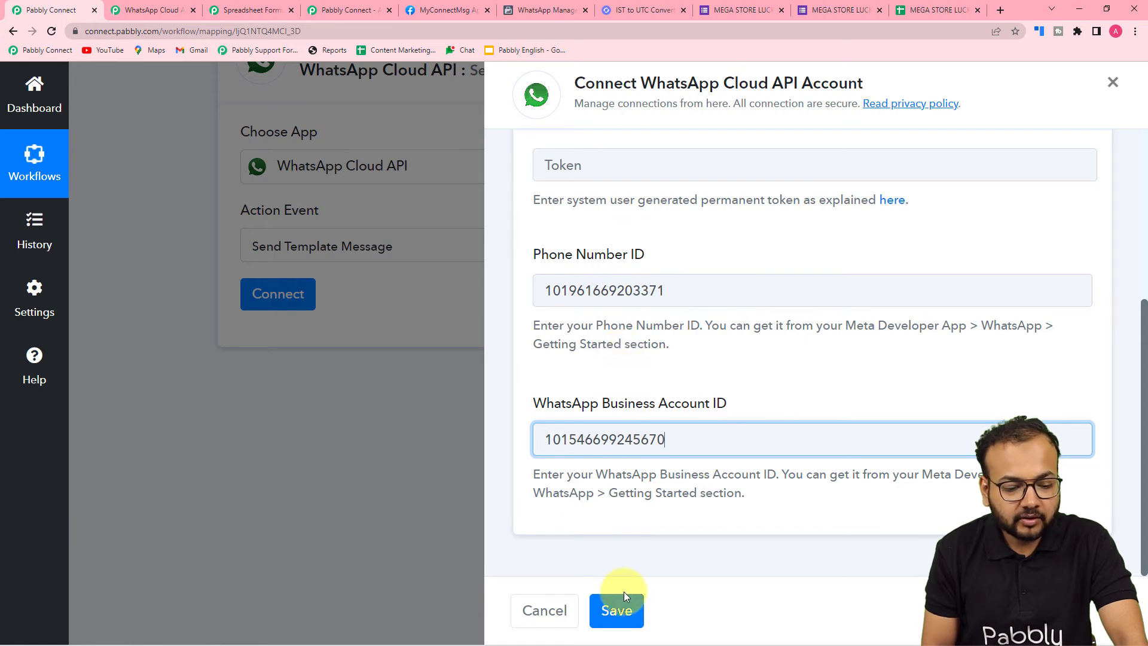
left_click(617, 610)
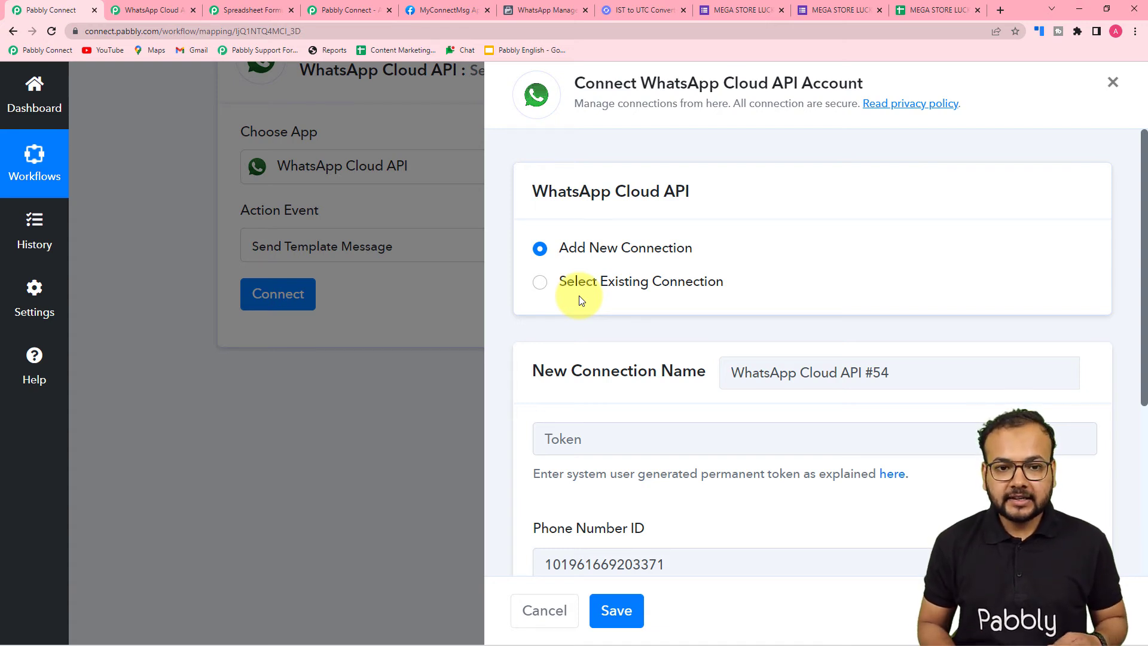
Connect the Send Template Message action through the existing connection "WhatsApp Cloud API Final" and save it
left_click(541, 287)
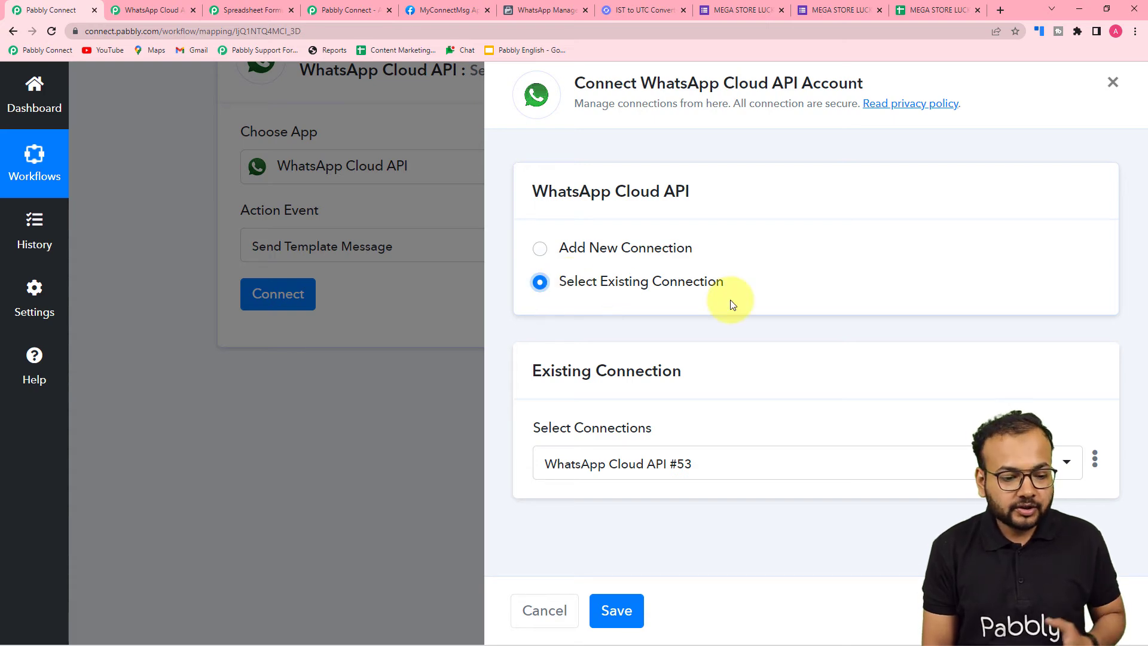
left_click(716, 472)
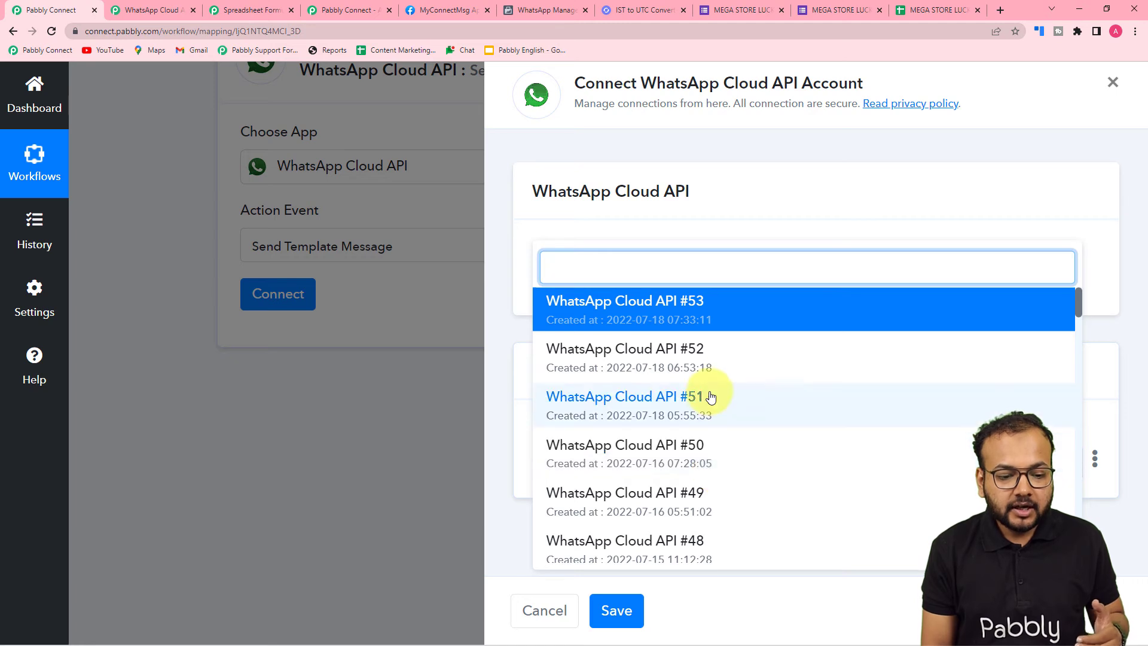
scroll(711, 397, "down", 10)
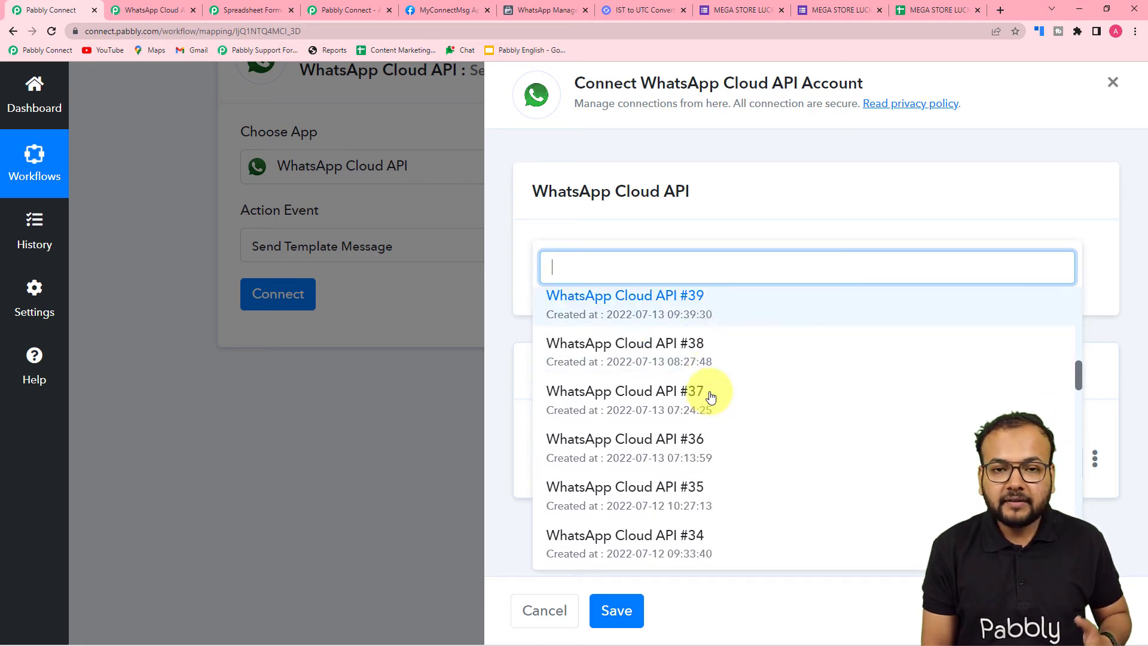
scroll(710, 397, "down", 10)
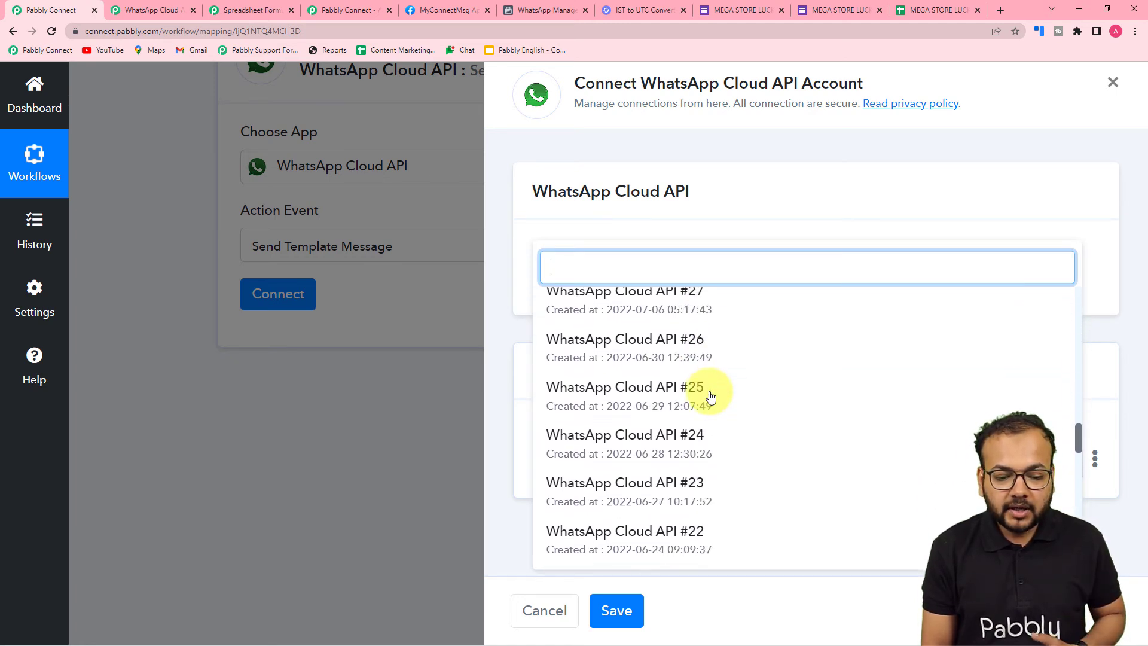
scroll(710, 397, "down", 15)
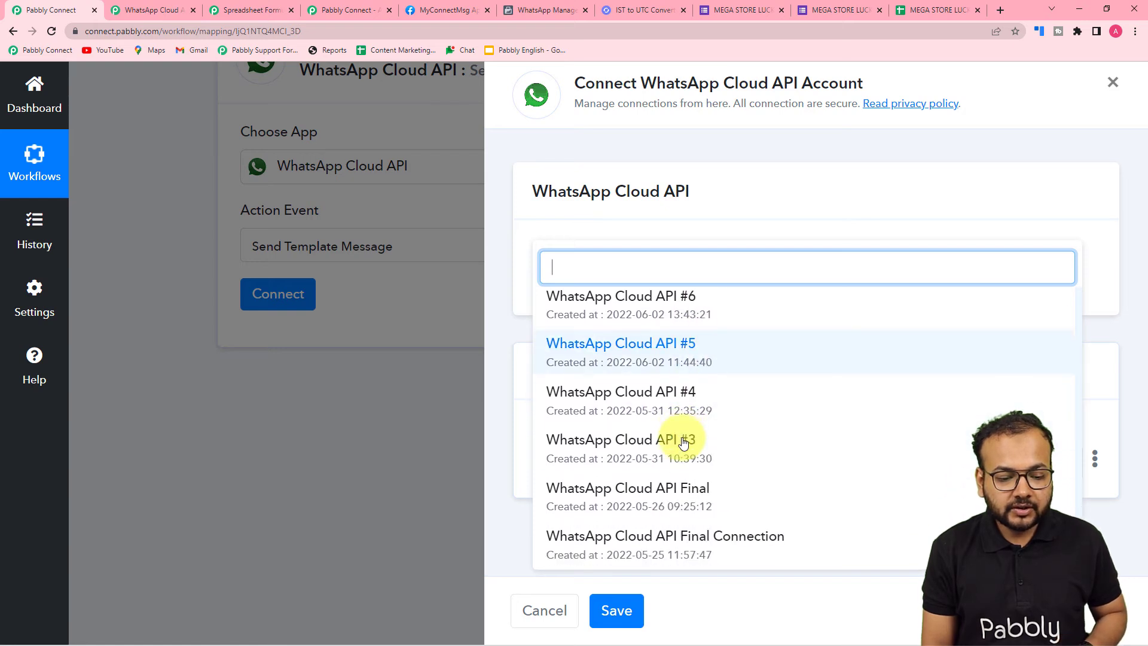
left_click(646, 495)
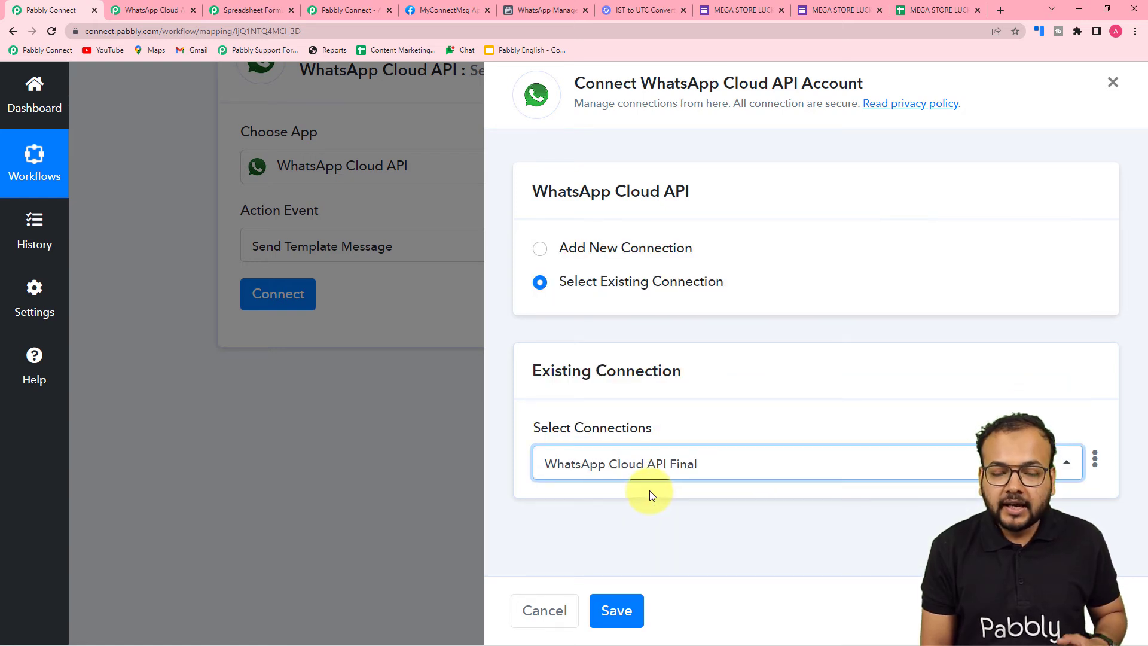
left_click(616, 609)
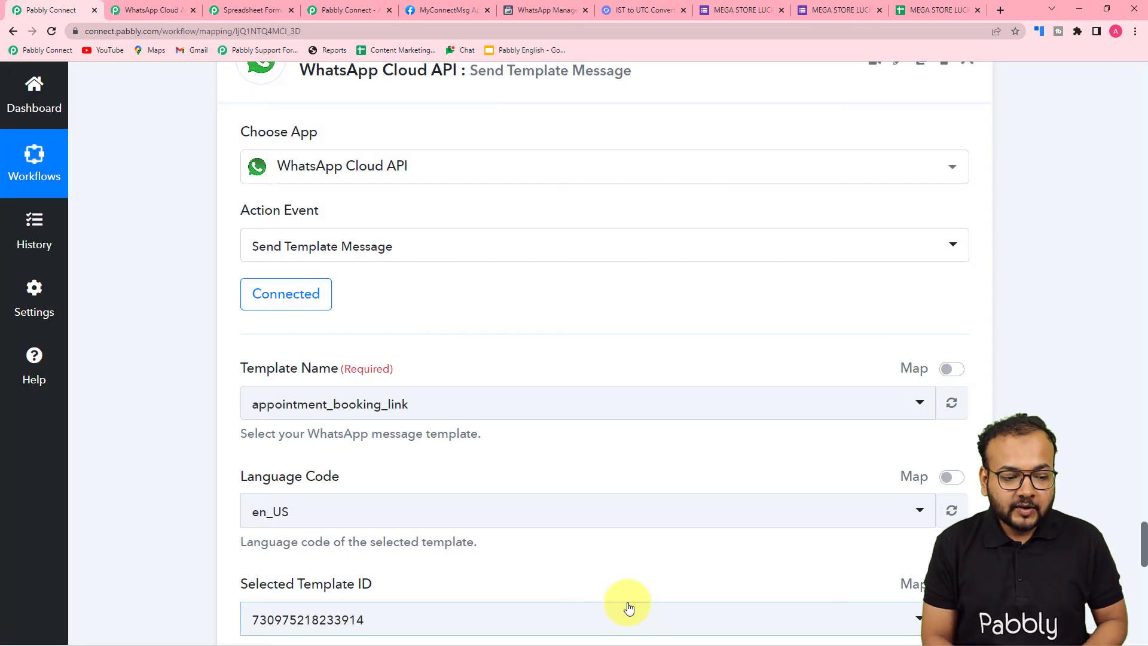
Switch to WhatsApp Manager and read through the draw_result message template and its preview
scroll(198, 391, "down", 3)
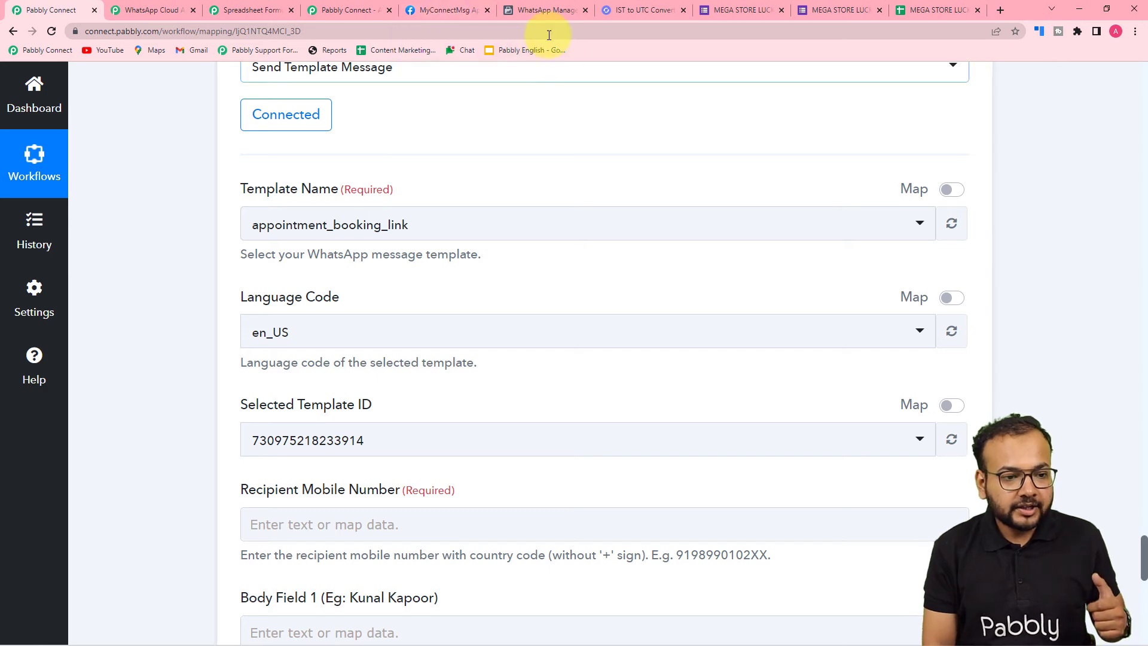
left_click(533, 13)
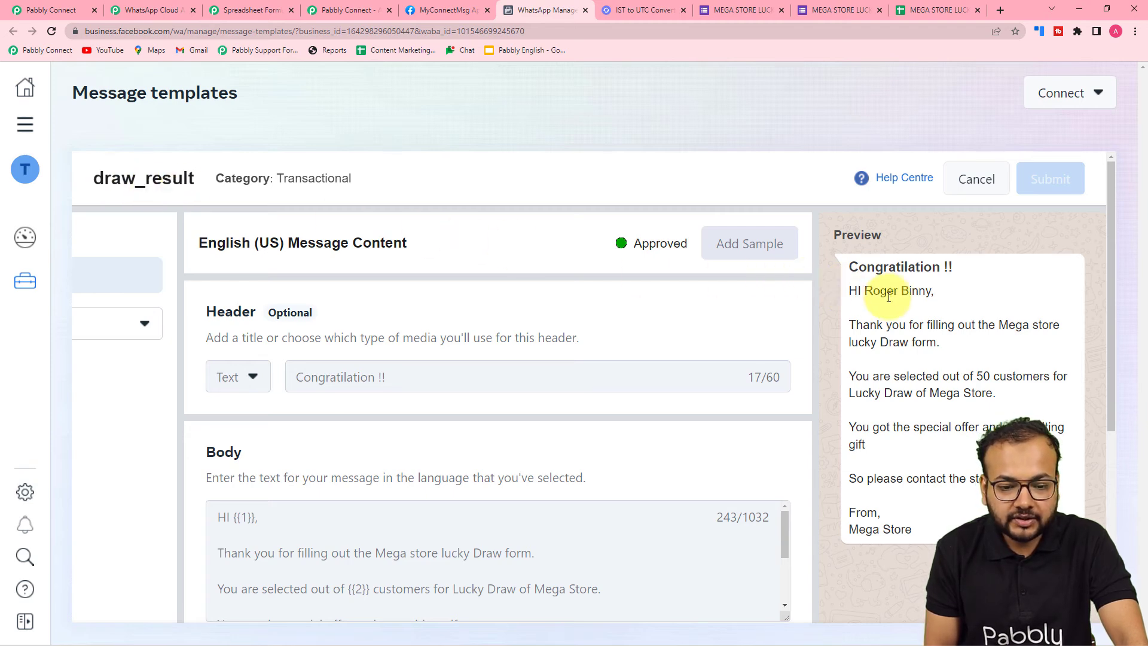
scroll(849, 299, "down", 1)
scroll(851, 301, "down", 1)
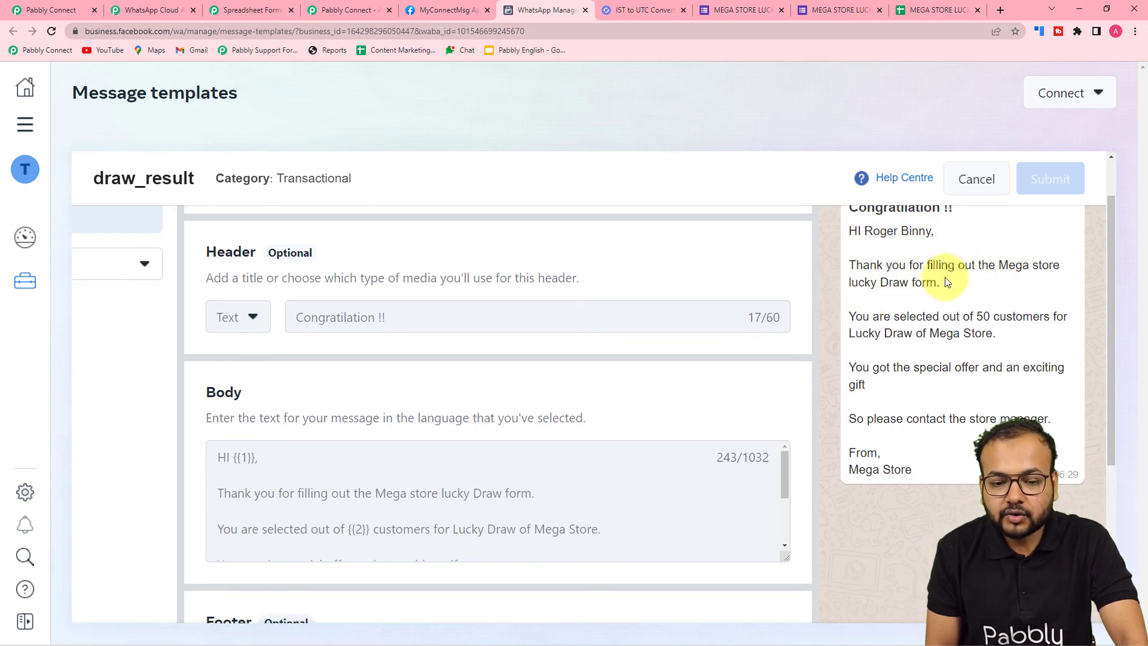
scroll(867, 302, "down", 2)
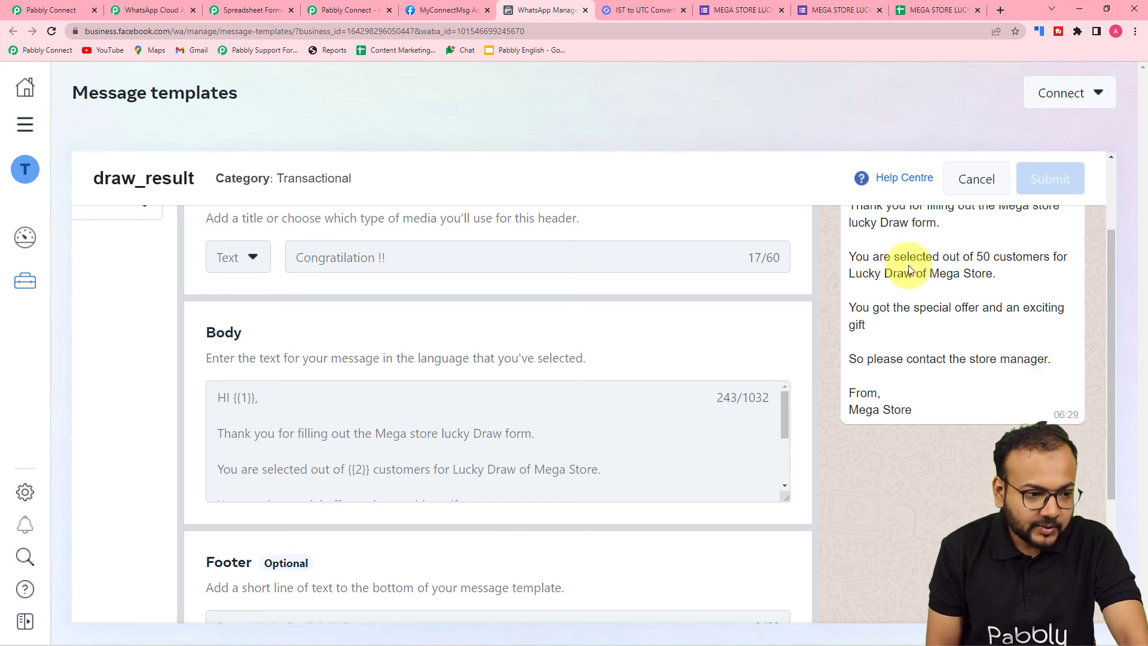
Return to the Pabbly Connect workflow and choose draw_result as the WhatsApp message template
left_click(60, 10)
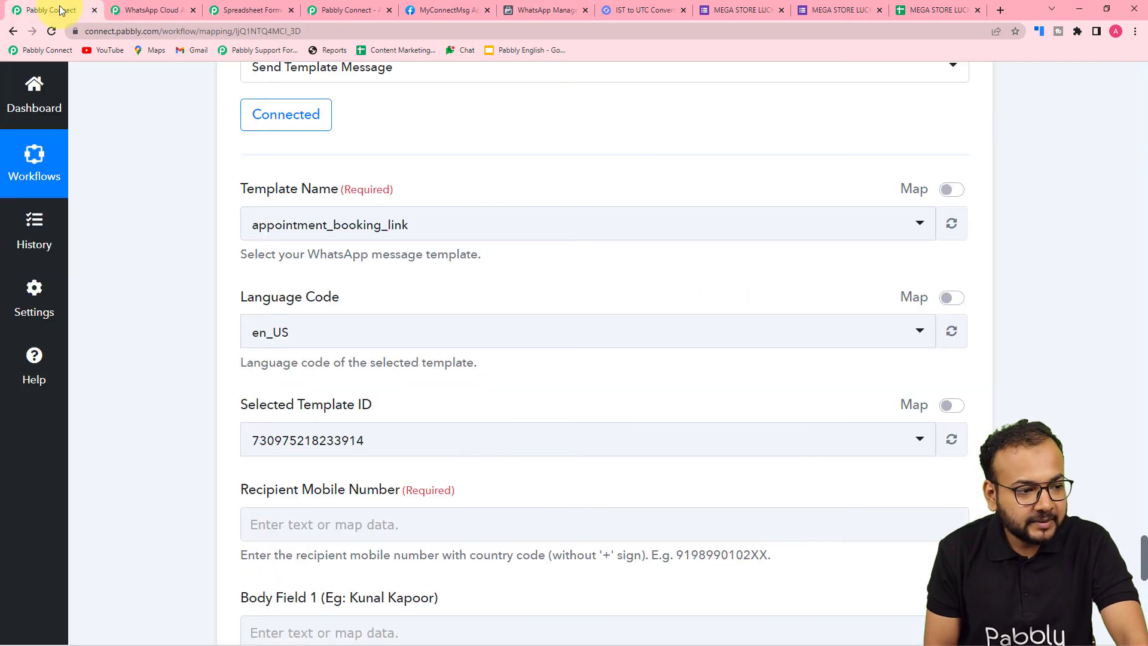
left_click(328, 224)
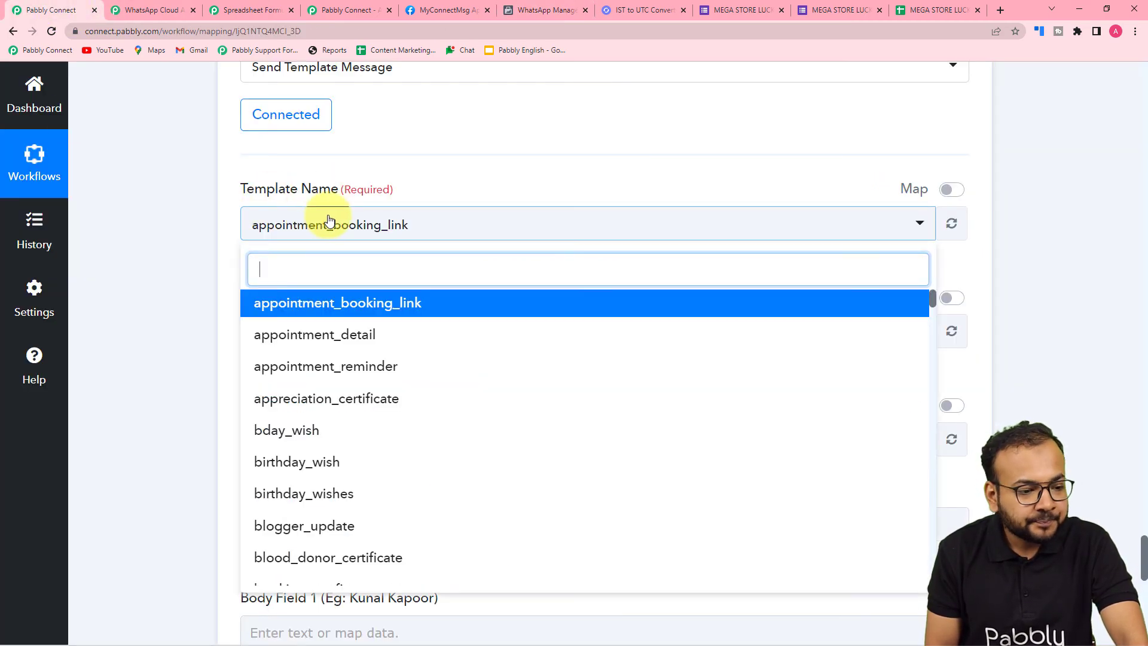
scroll(333, 354, "down", 2)
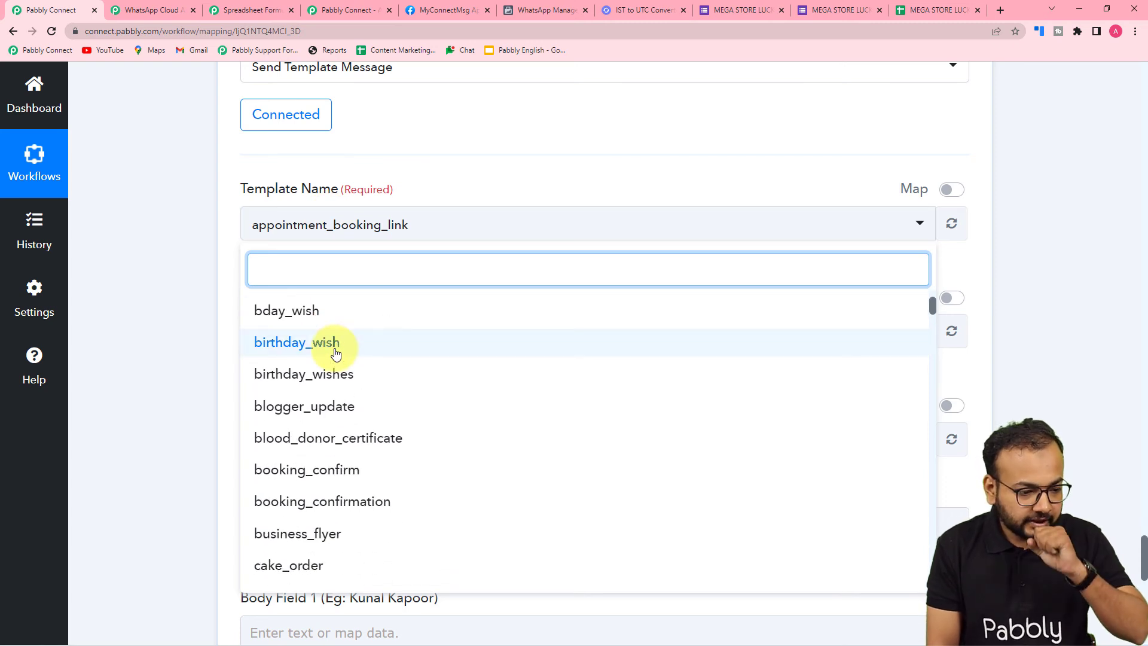
type("dr")
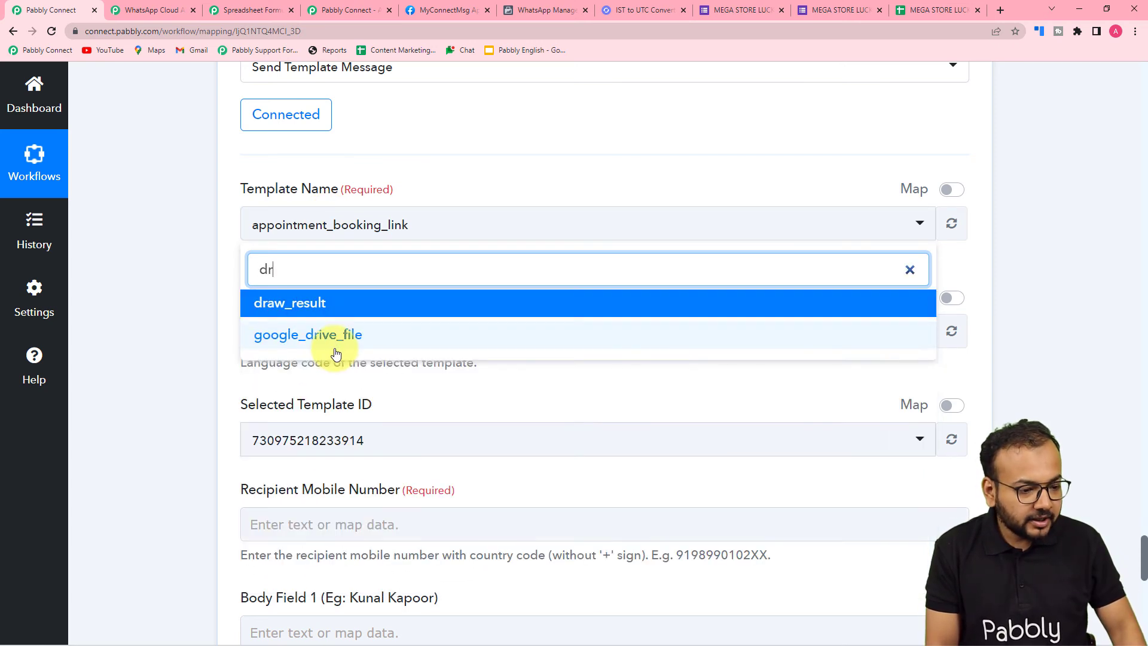
left_click(291, 305)
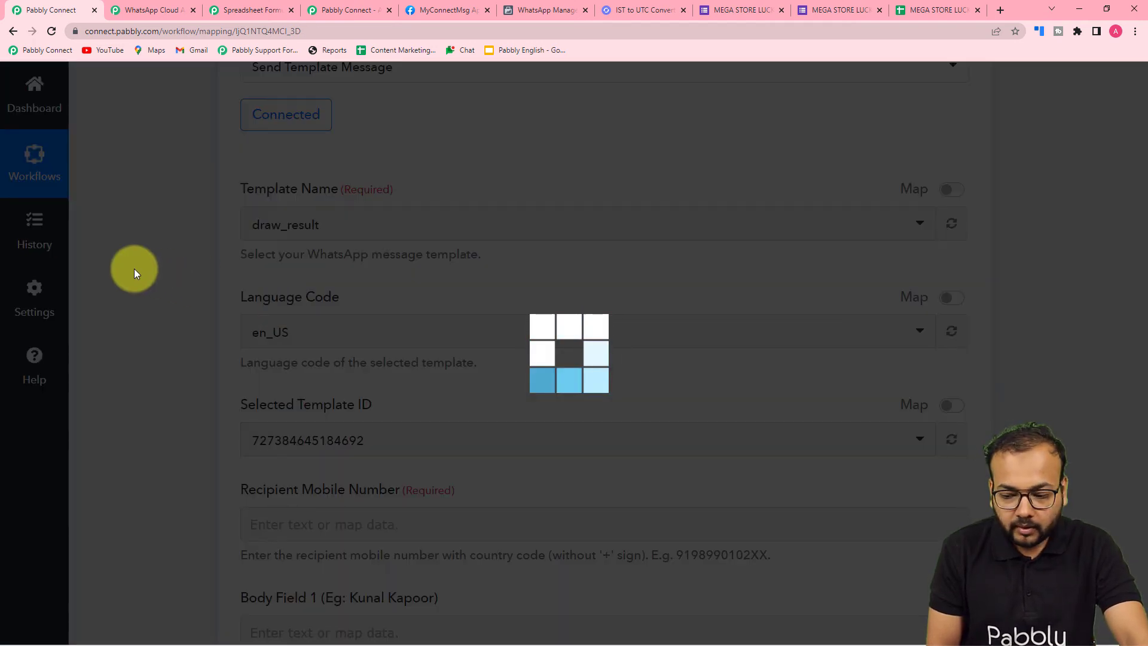
Examine the message fields to fill and the response data of the preceding Google Sheets Get Row(s) step
scroll(134, 268, "down", 3)
scroll(134, 268, "down", 2)
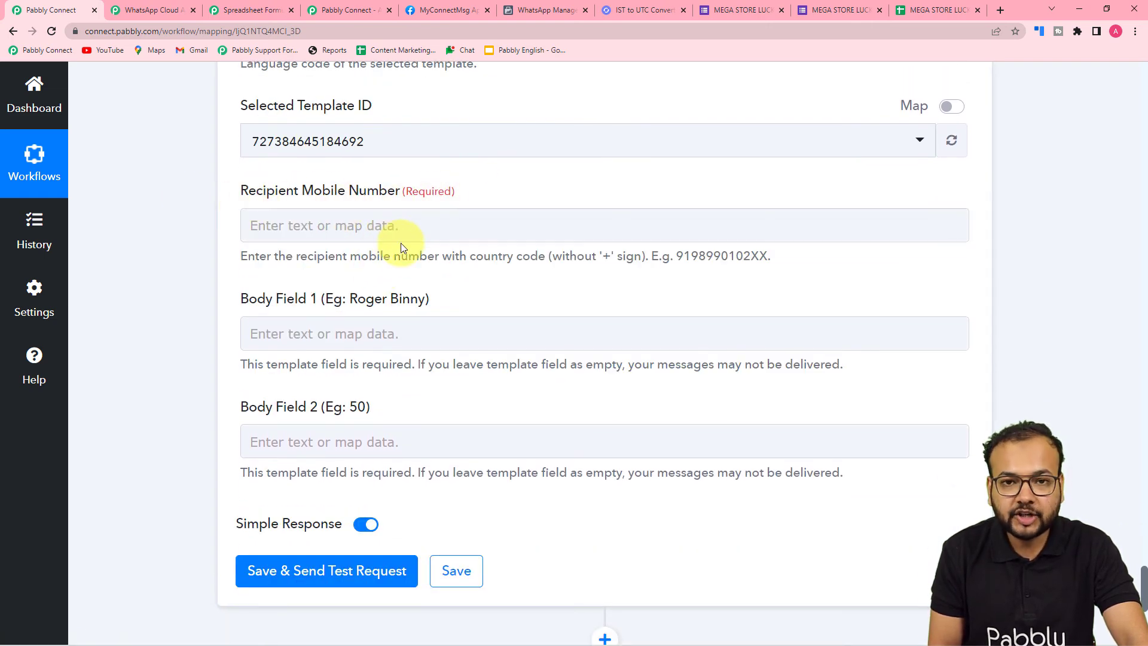
scroll(402, 257, "up", 15)
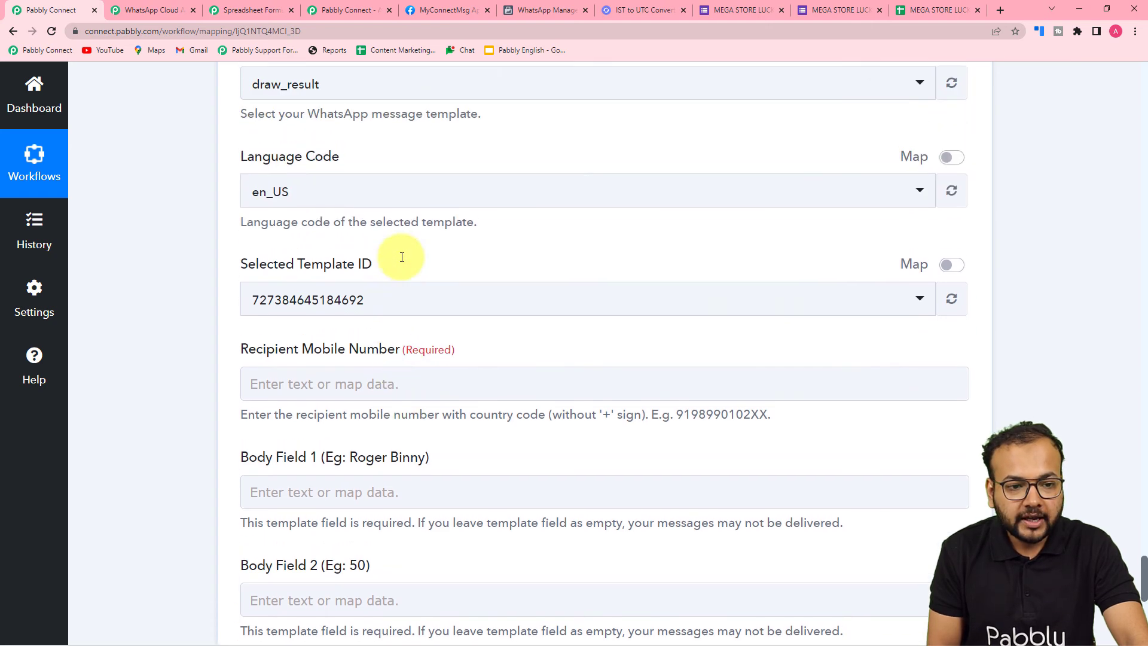
scroll(402, 263, "up", 6)
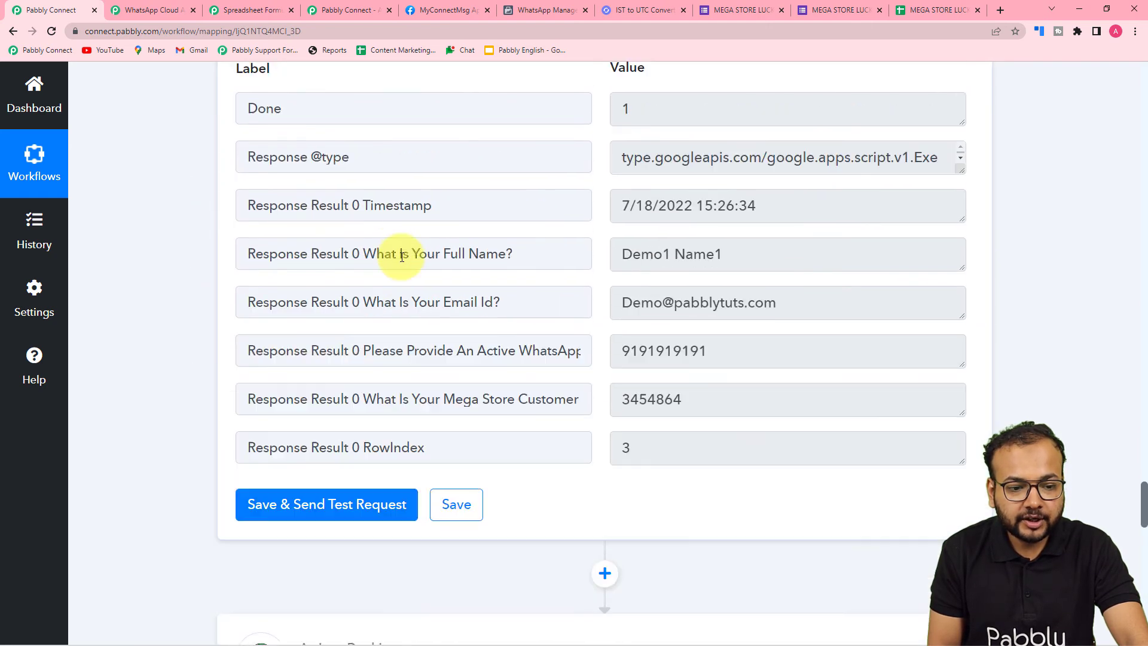
scroll(456, 215, "up", 5)
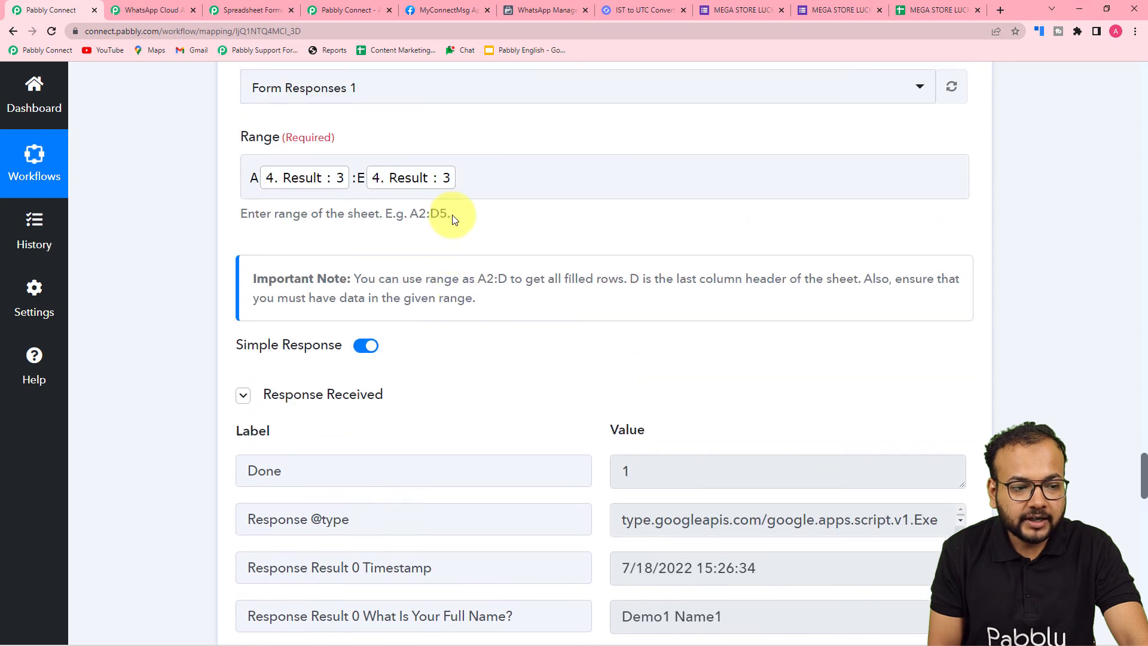
scroll(143, 308, "down", 10)
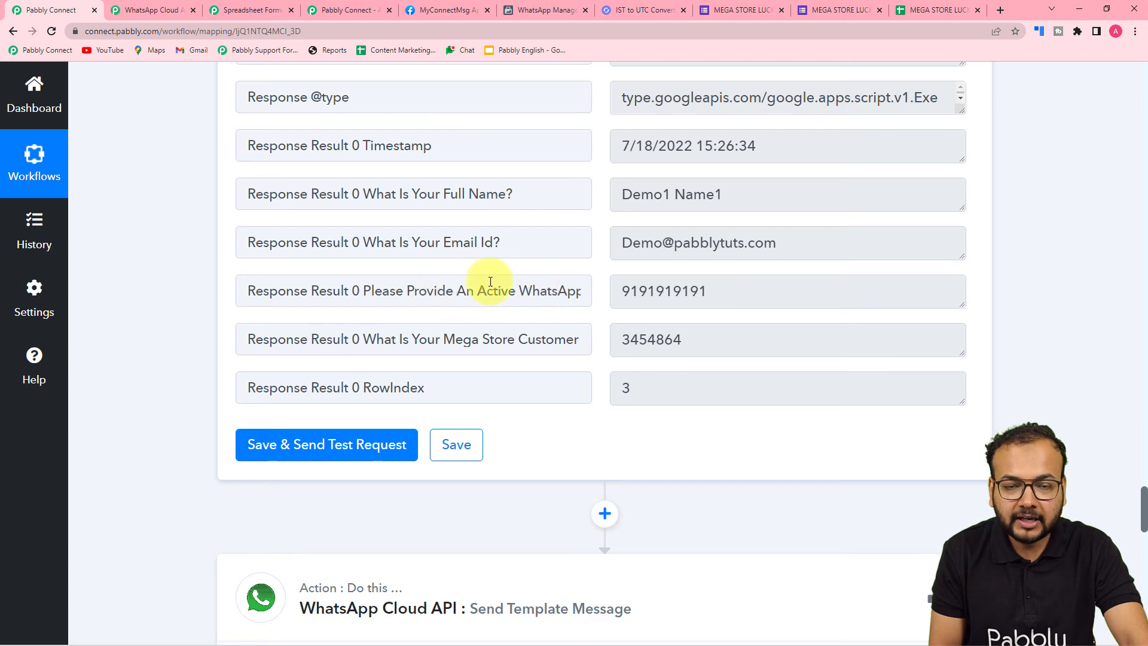
scroll(124, 246, "down", 10)
scroll(124, 246, "down", 5)
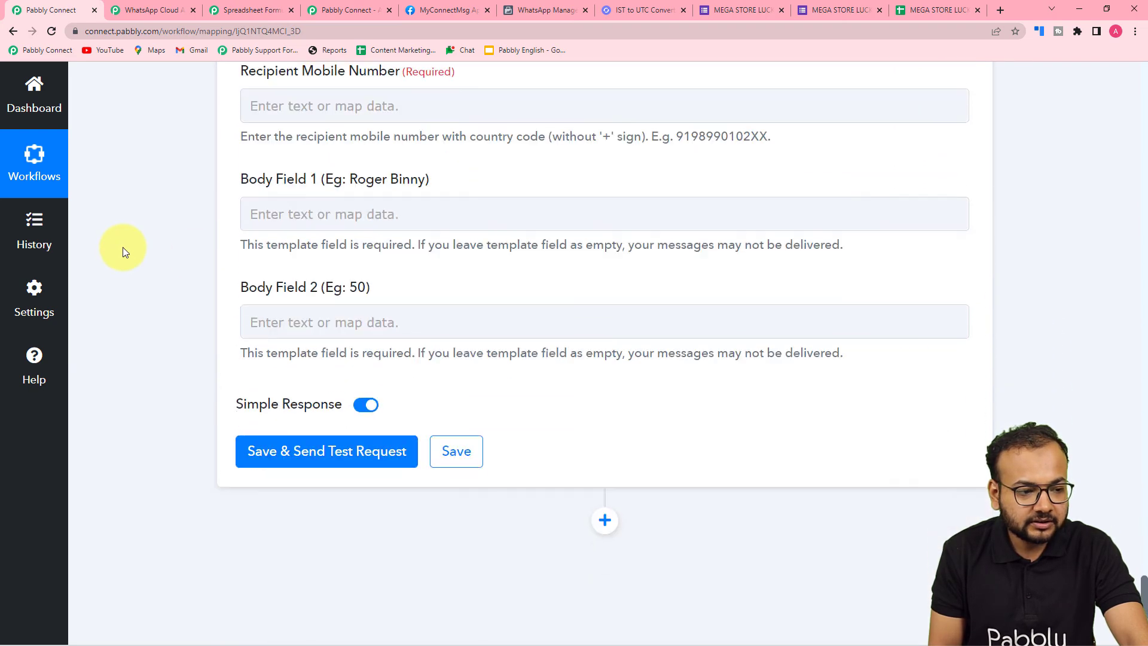
Map the Recipient Mobile Number to the active WhatsApp number from the Google Sheets Get Row(s) response
scroll(232, 255, "up", 2)
left_click(258, 280)
scroll(392, 415, "down", 3)
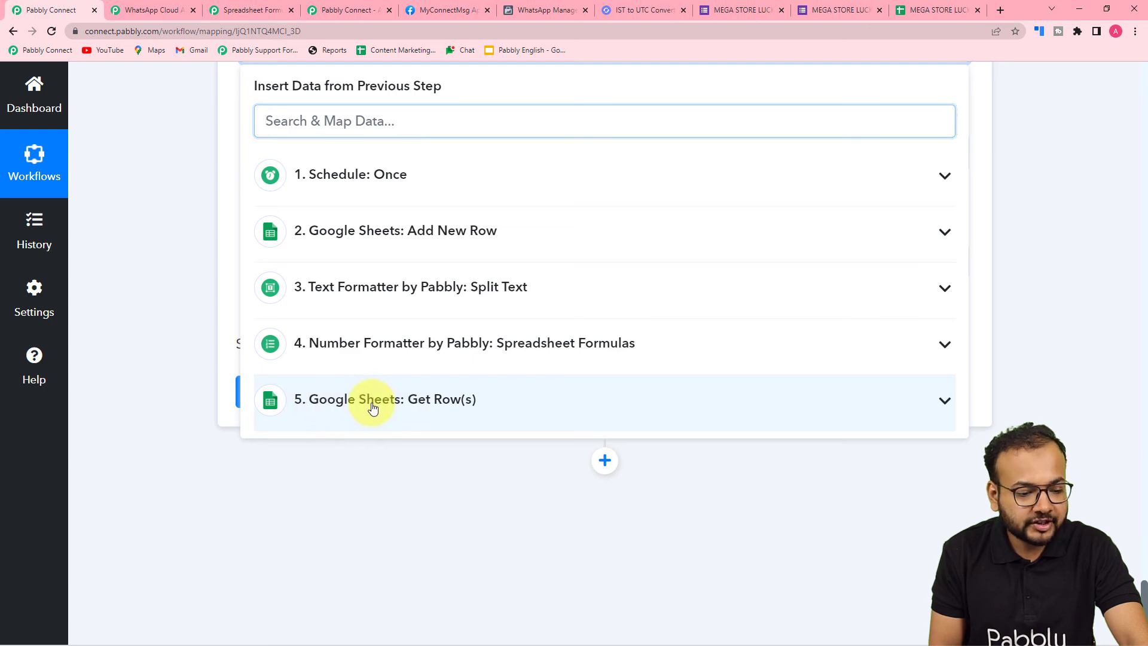
left_click(373, 407)
scroll(418, 574, "down", 2)
left_click(458, 538)
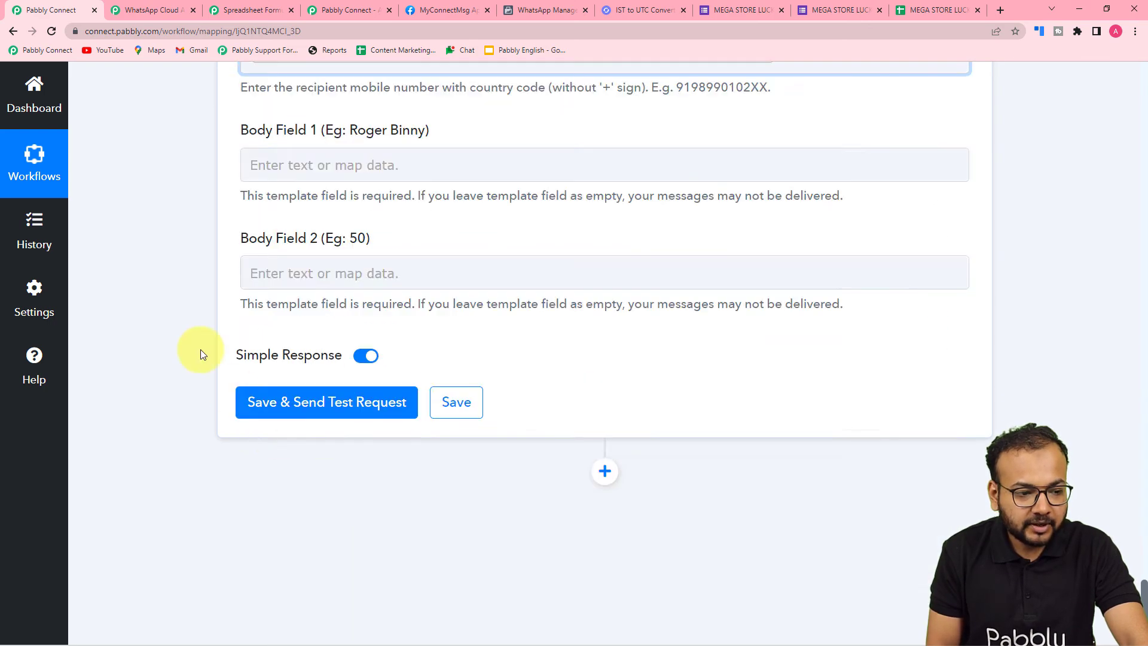
scroll(153, 292, "down", 2)
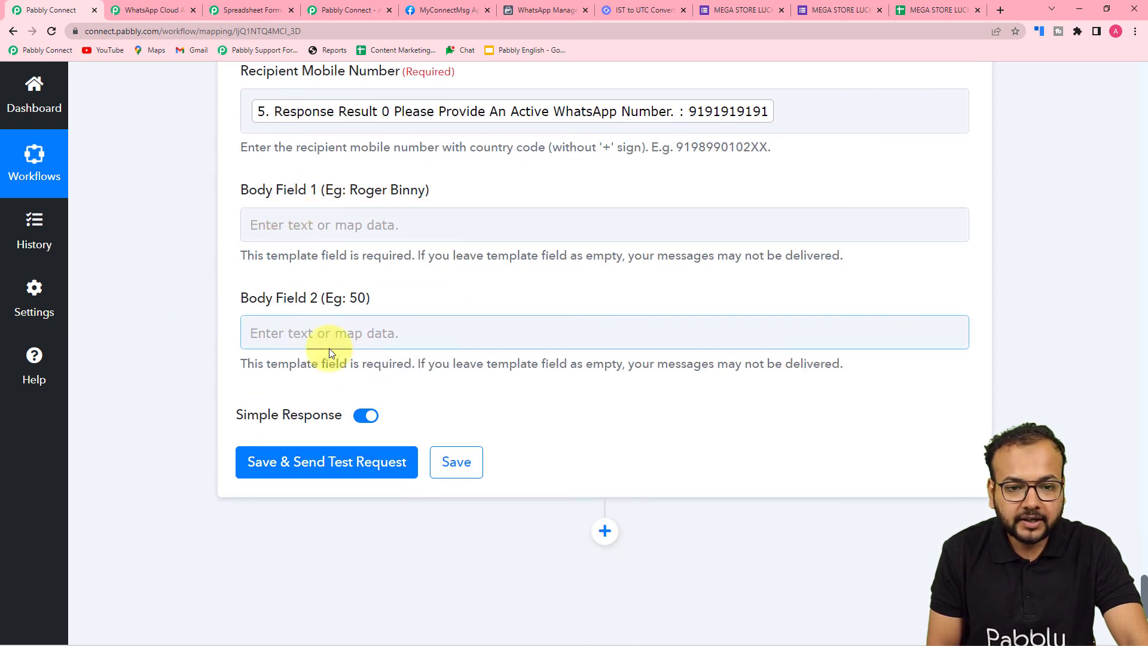
Check in WhatsApp Manager where variables {{1}} and {{2}} are used in the draw_result template's body
left_click(540, 10)
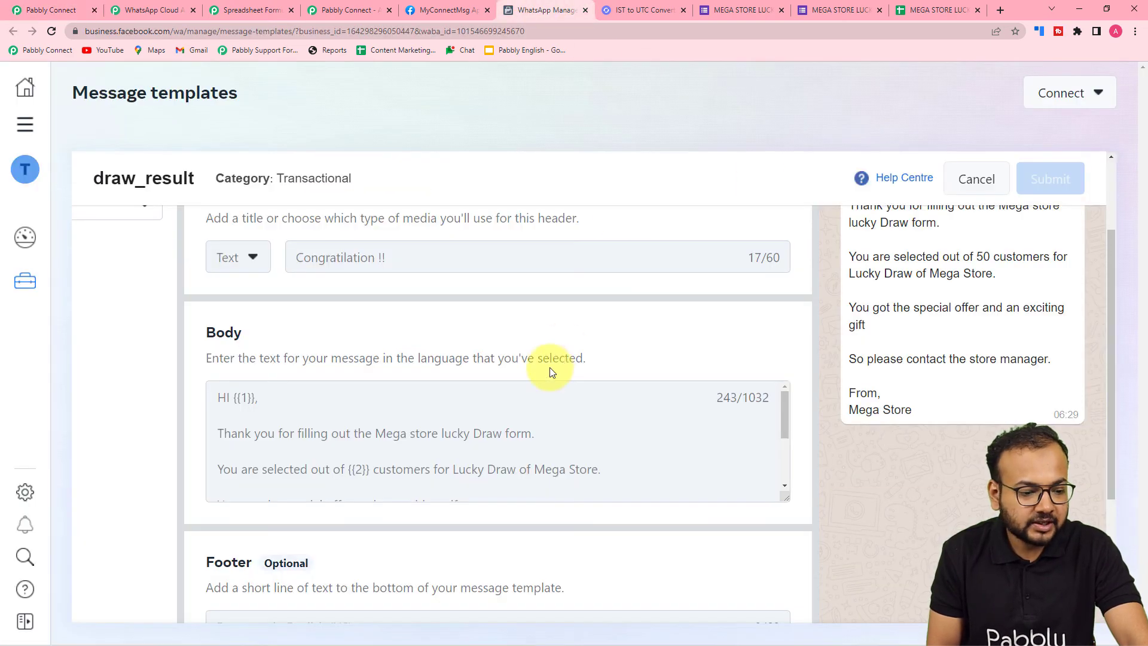
scroll(547, 370, "down", 1)
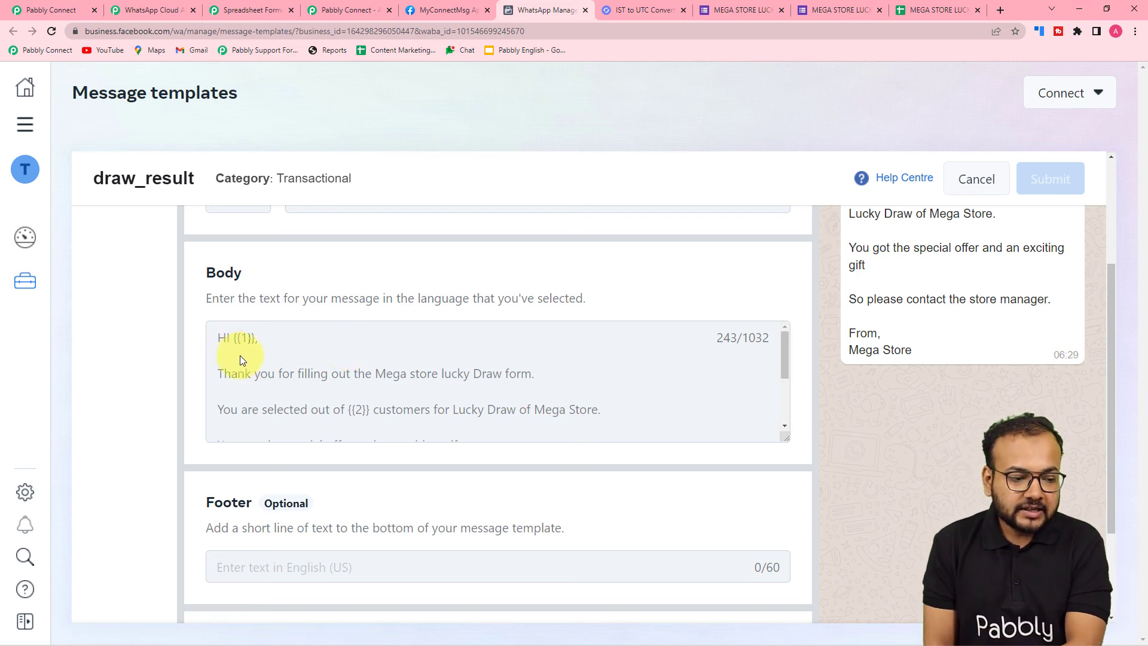
scroll(248, 346, "down", 3)
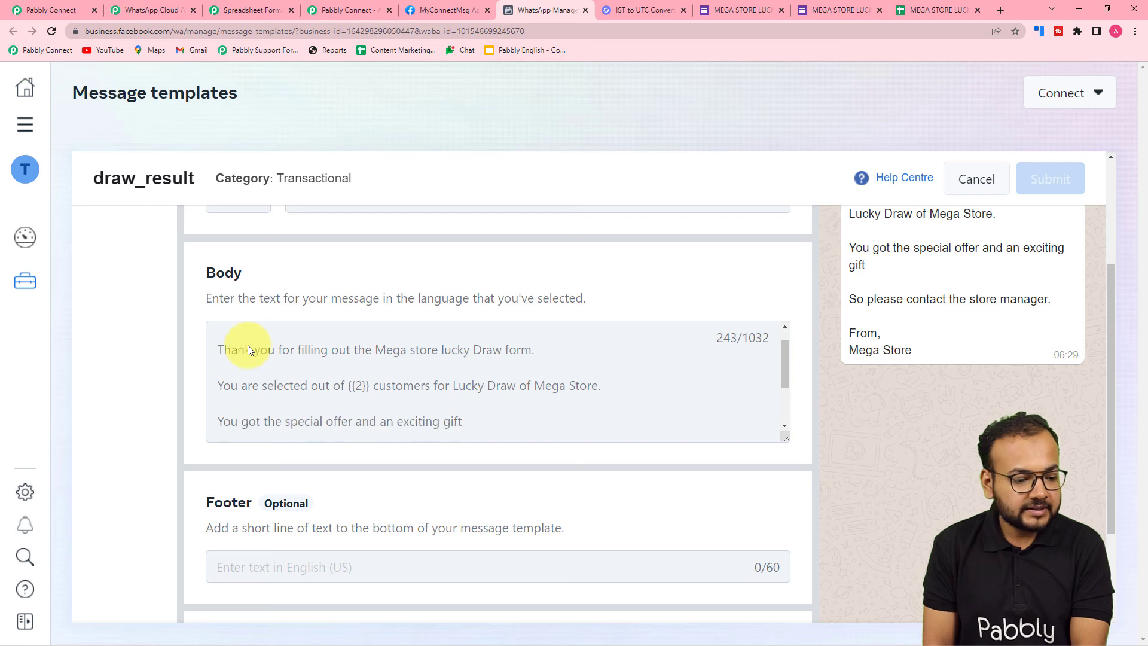
scroll(359, 359, "up", 1)
scroll(371, 378, "up", 2)
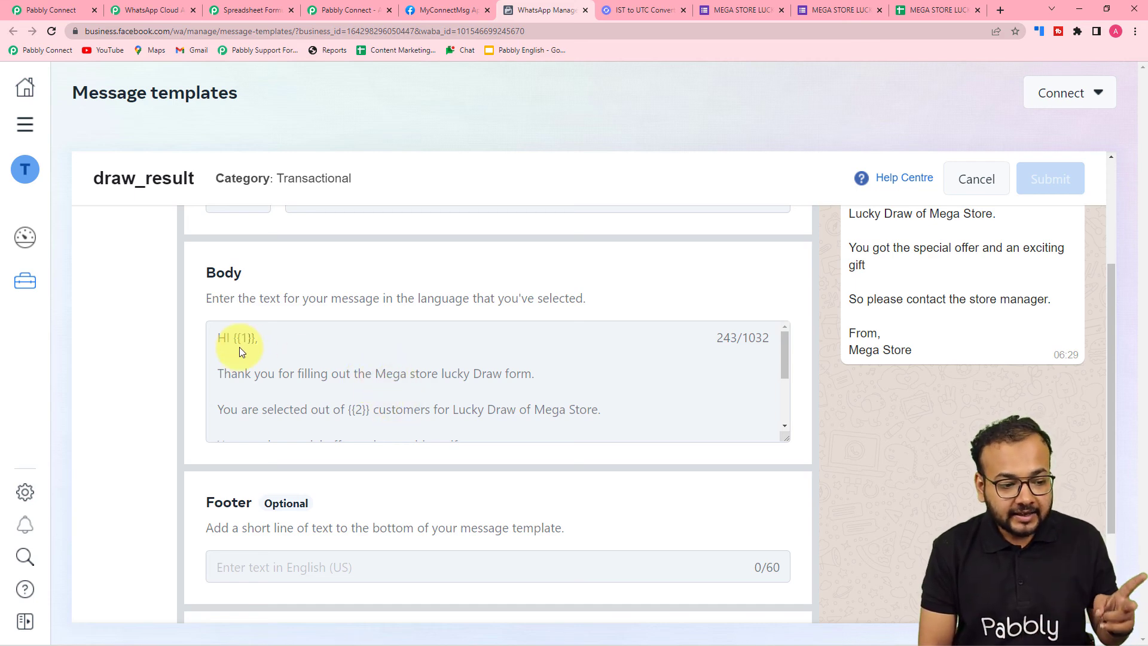
scroll(307, 351, "down", 2)
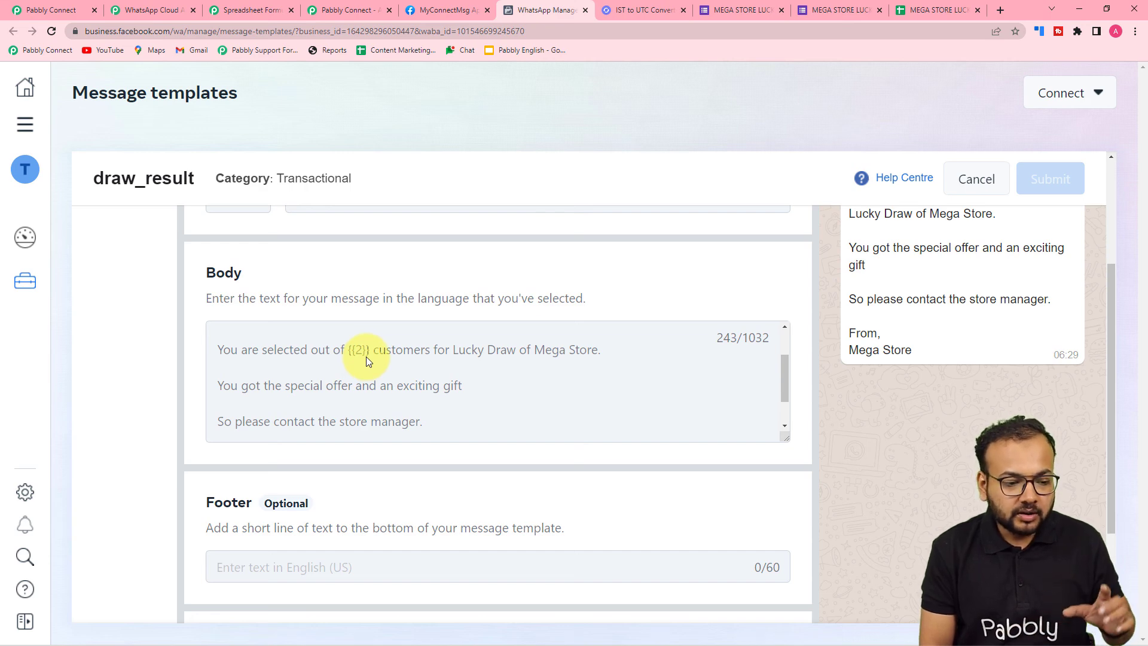
scroll(419, 389, "up", 2)
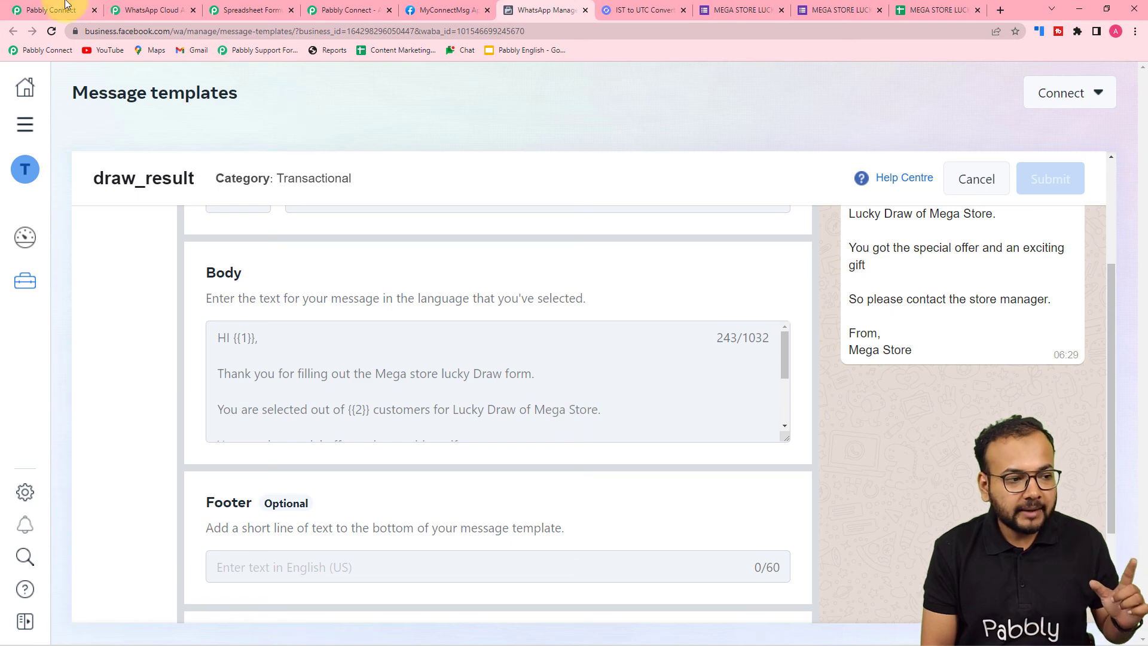
Back in Pabbly Connect, map Body Field 1 to the full name from the Google Sheets Get Row(s) response
left_click(43, 9)
scroll(227, 173, "down", 2)
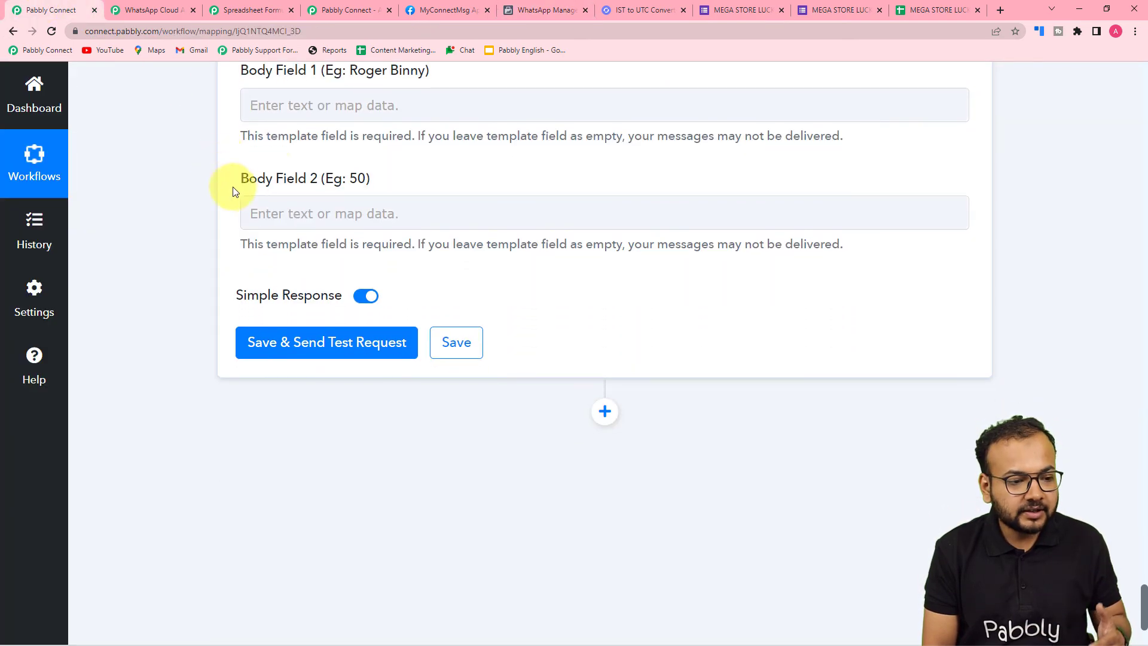
left_click(339, 110)
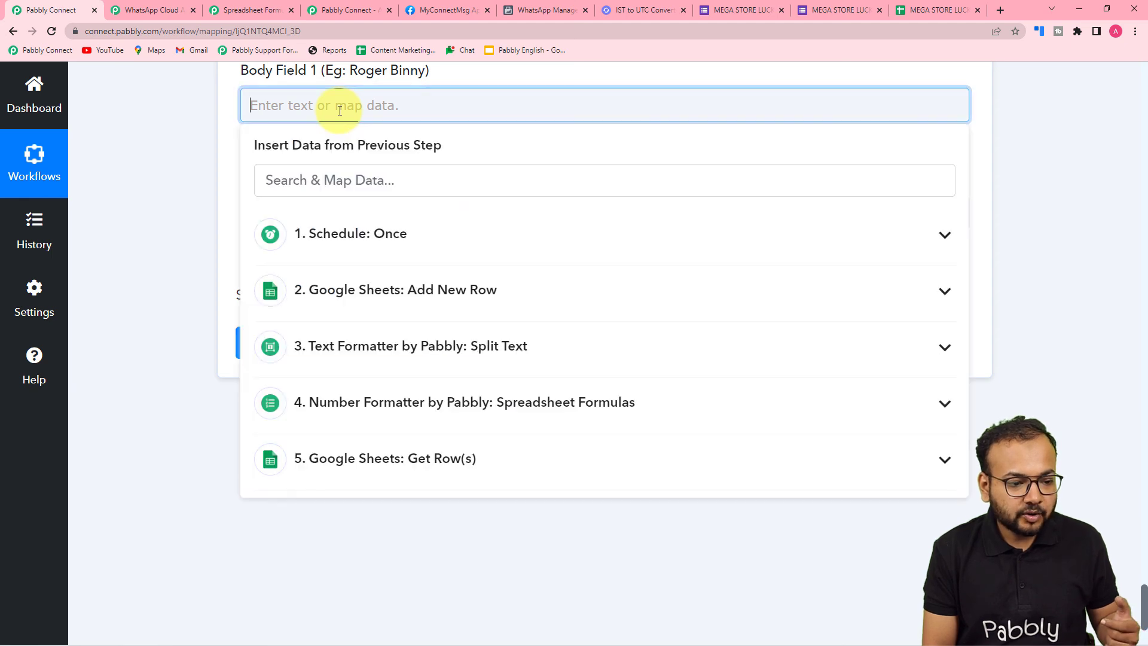
left_click(333, 470)
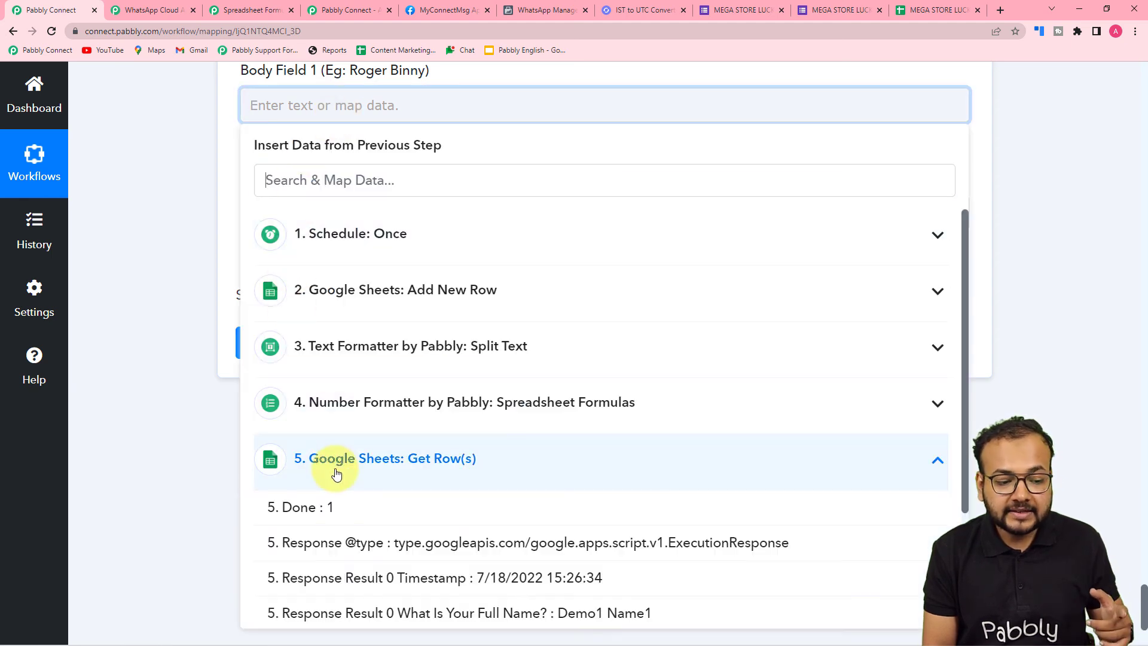
scroll(352, 565, "down", 3)
left_click(469, 505)
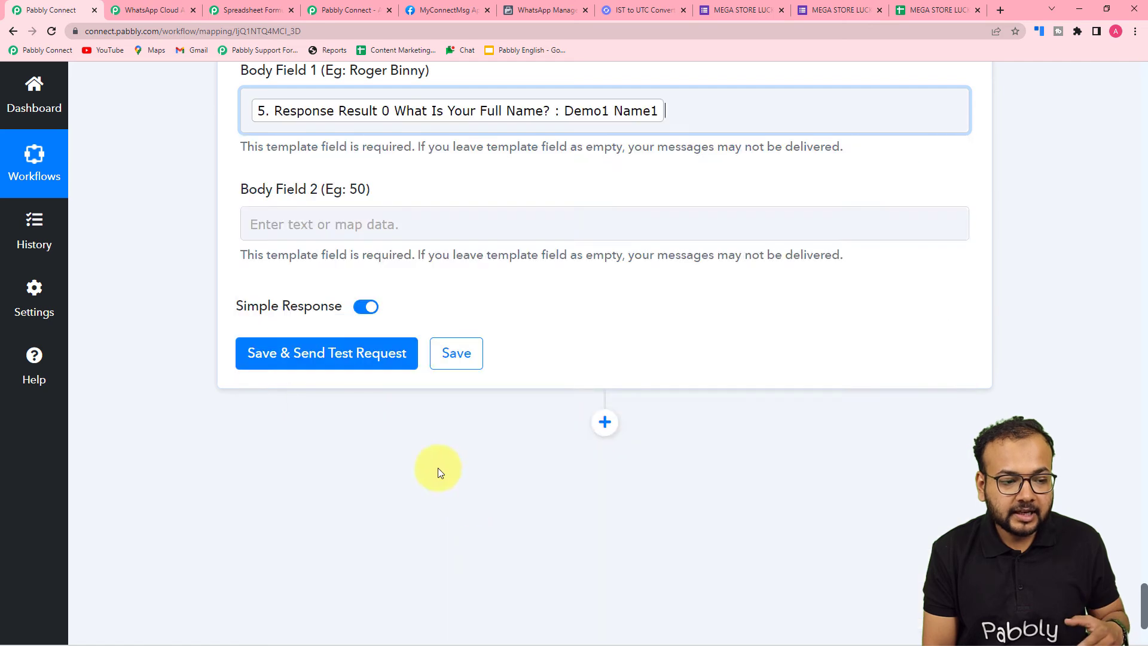
Check variable {{2}} in the draw_result template in WhatsApp Manager and set Body Field 2 in Pabbly Connect to "many"
left_click(191, 284)
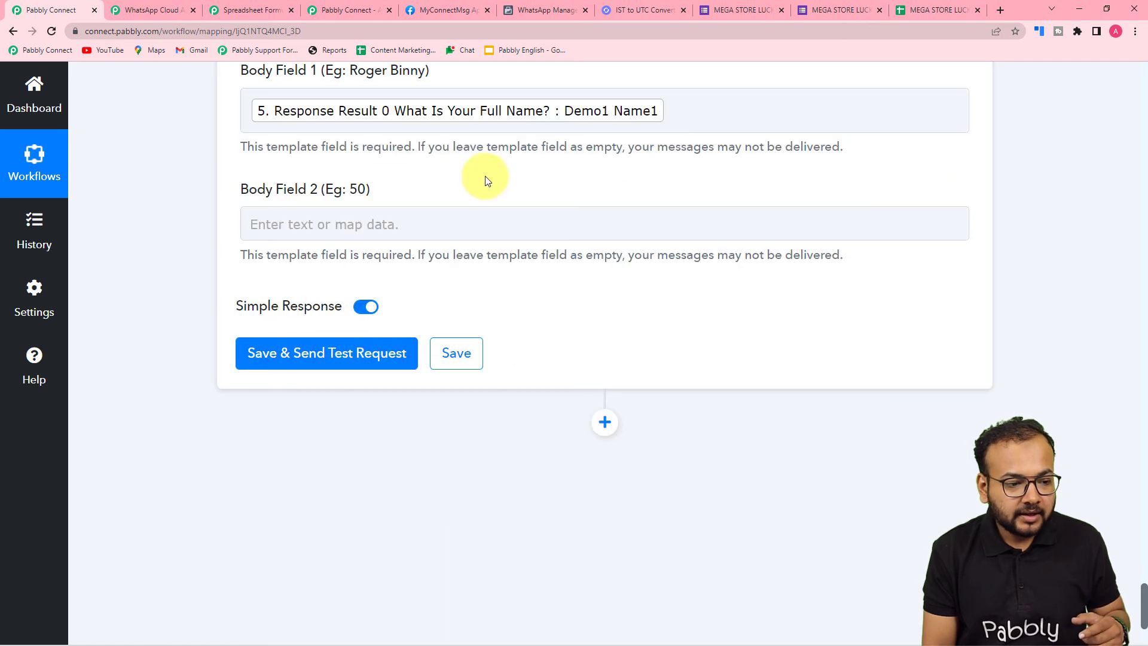
left_click(545, 10)
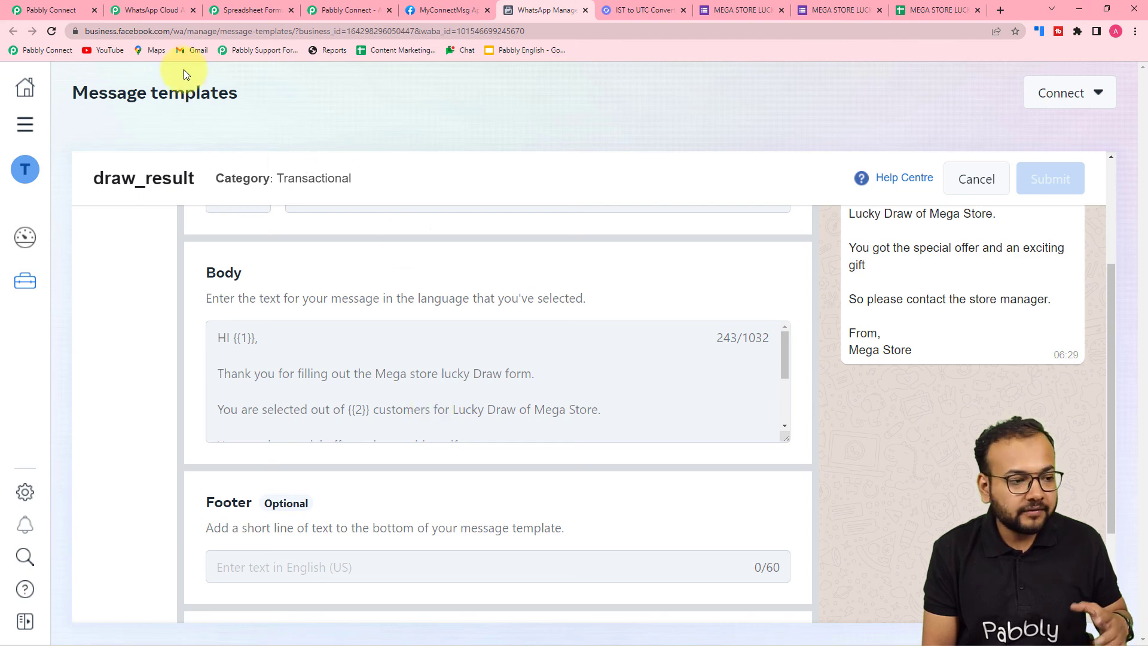
left_click(62, 10)
left_click(347, 218)
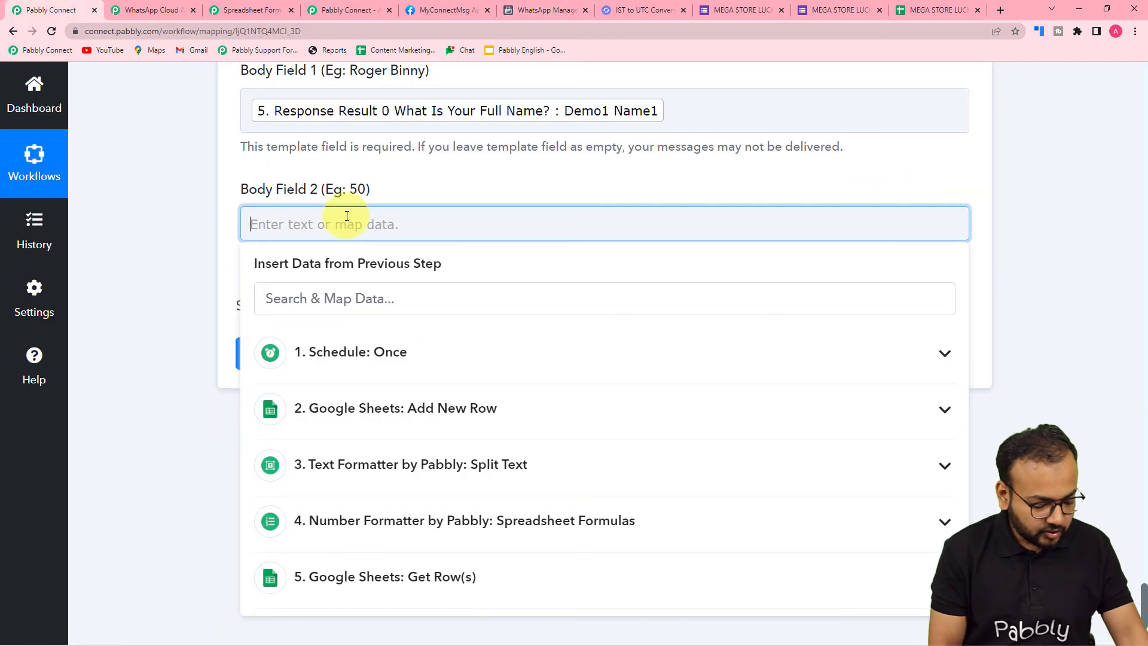
type("Ma")
key("BackSpace")
key("BackSpace")
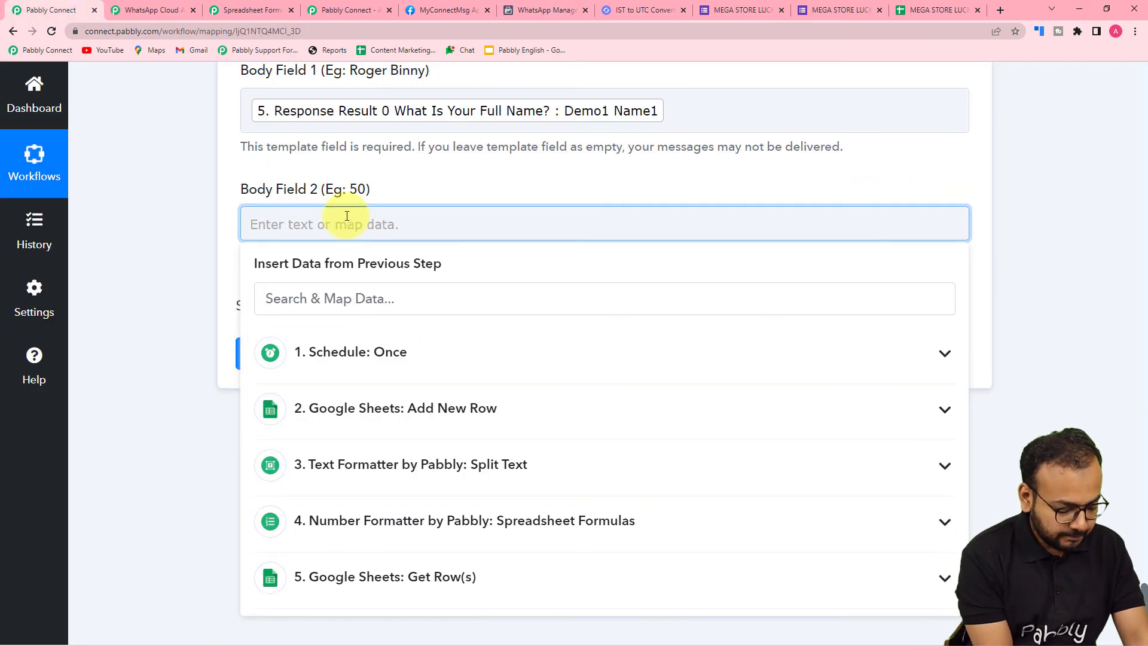
type("many")
left_click(188, 226)
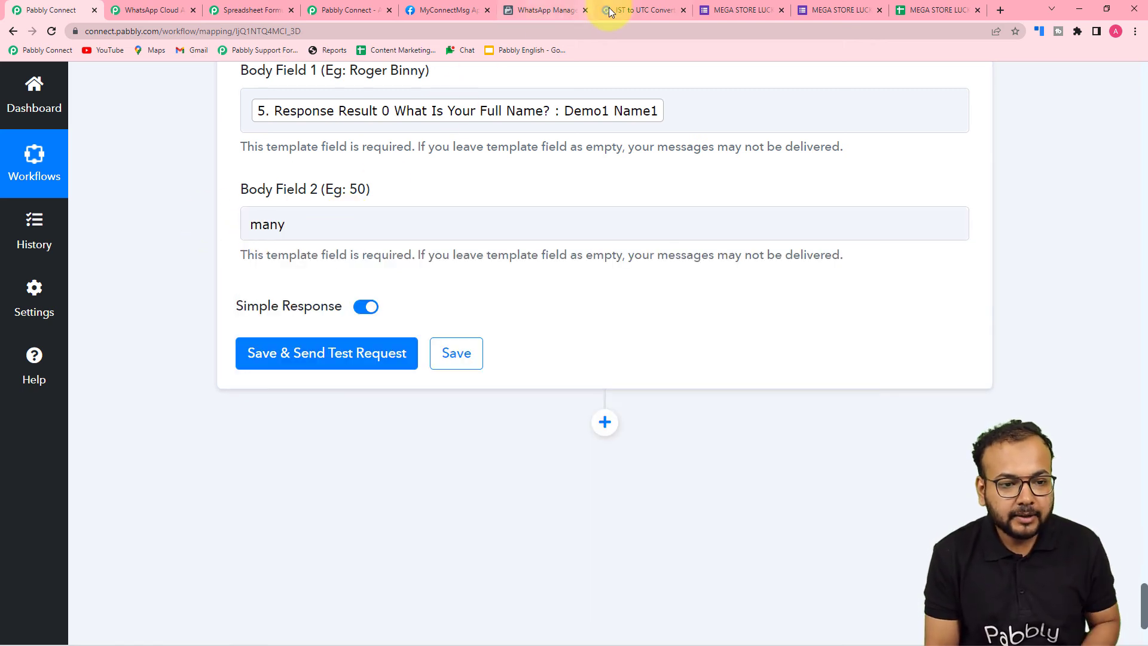
Recheck the draw_result body text in WhatsApp Manager against the recipient number and body fields filled in Pabbly Connect
left_click(569, 7)
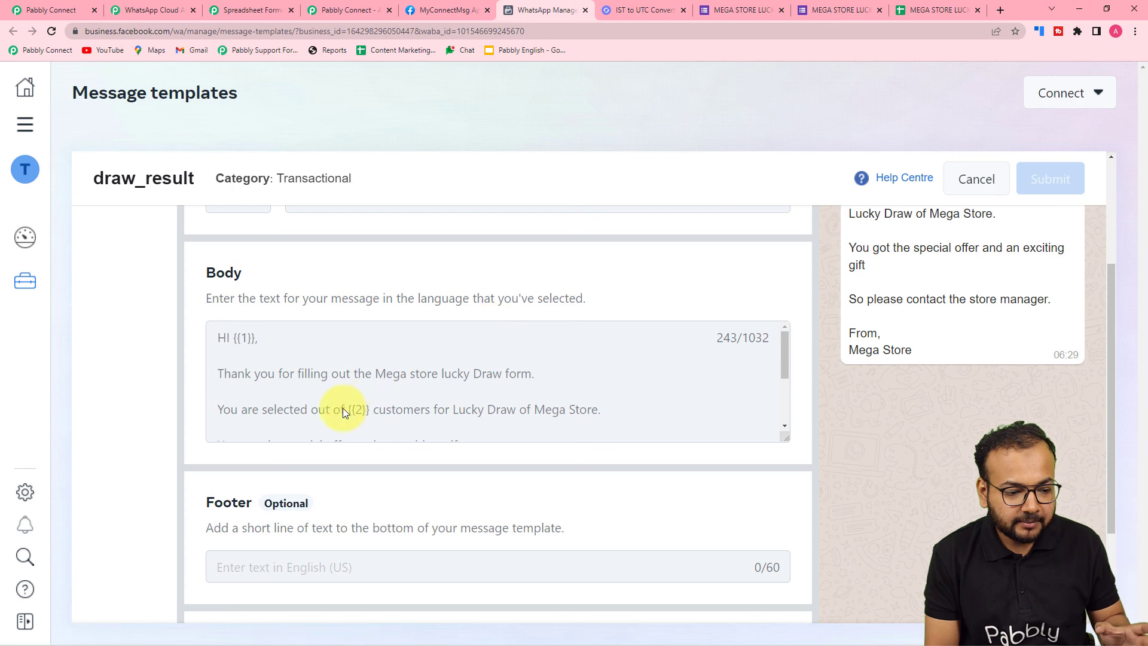
left_click(63, 9)
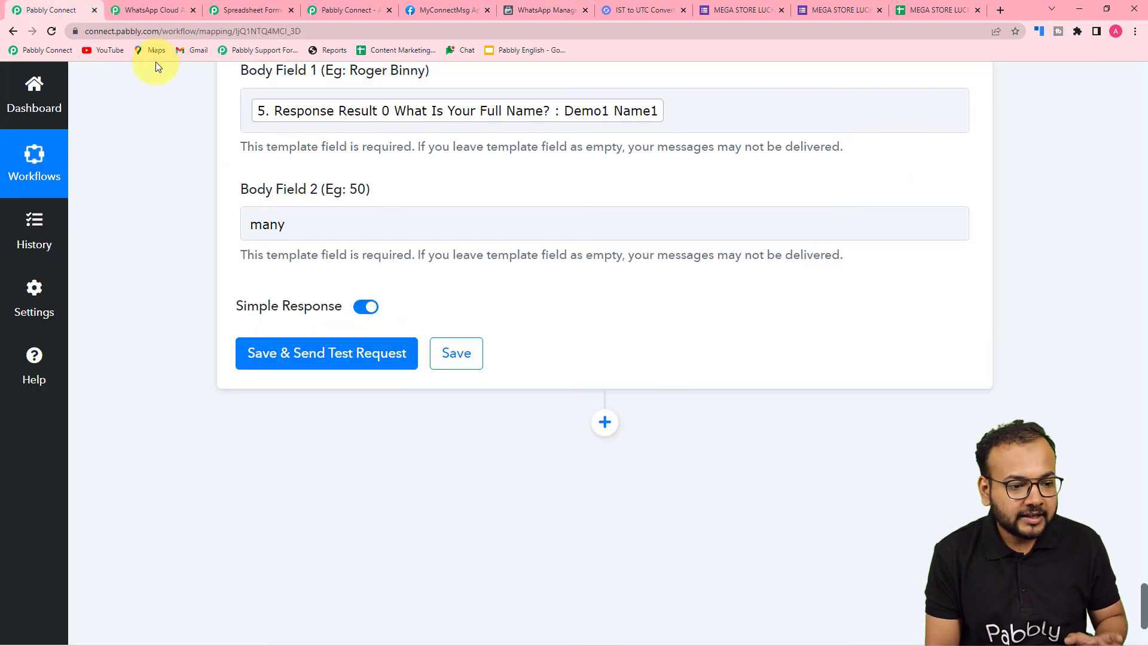
scroll(419, 210, "up", 2)
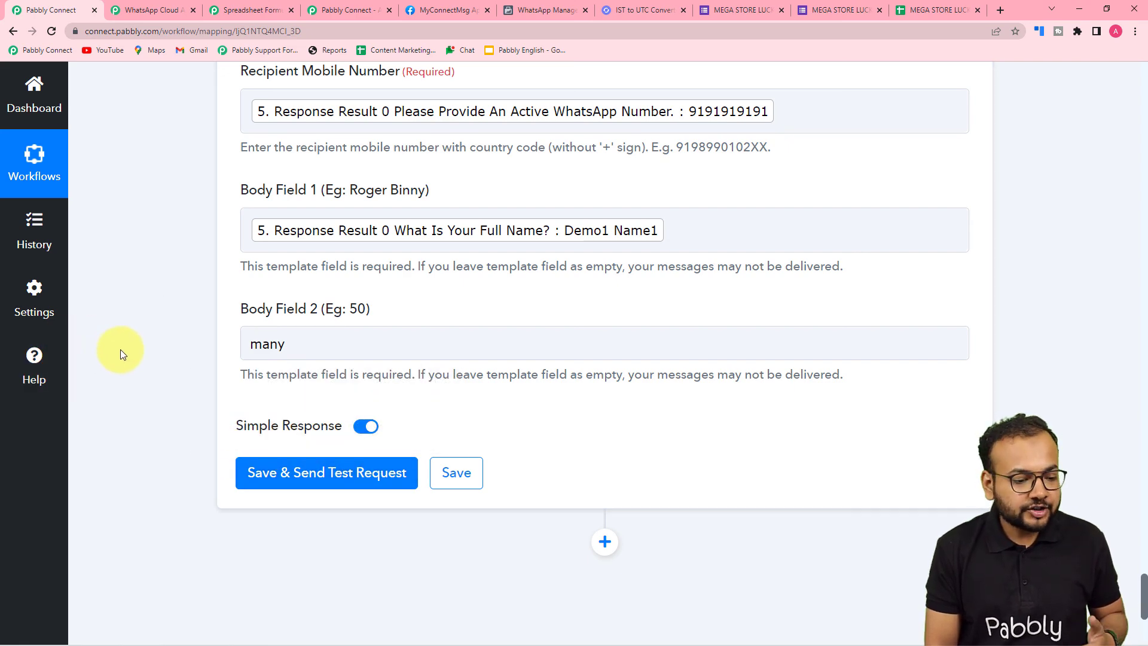
scroll(159, 375, "up", 3)
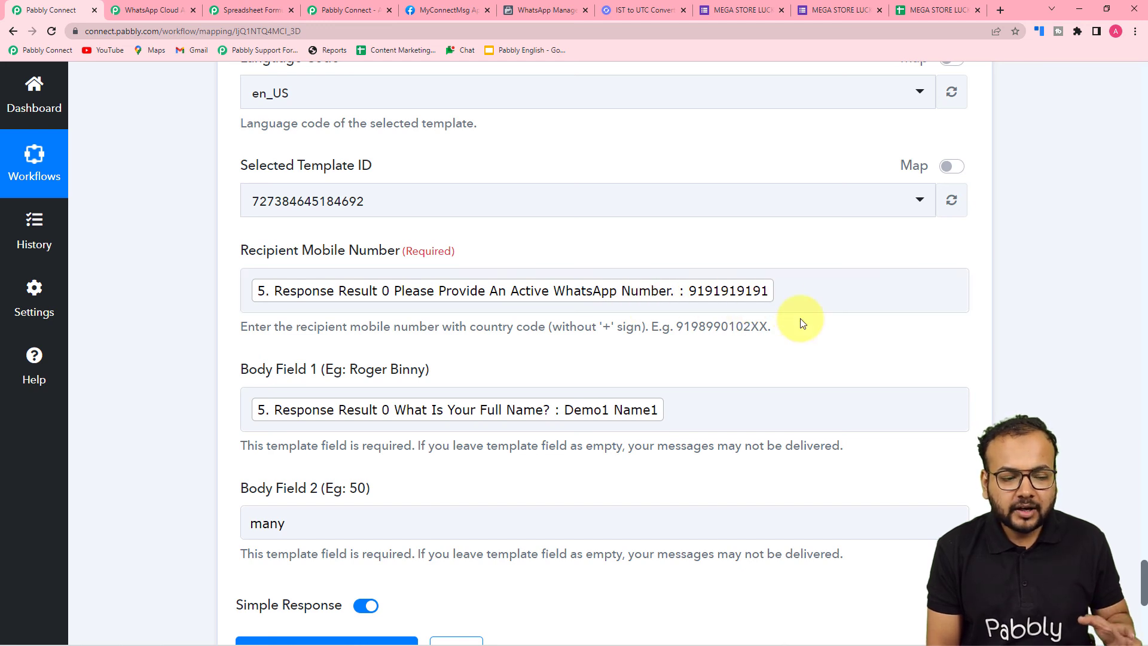
scroll(800, 318, "down", 2)
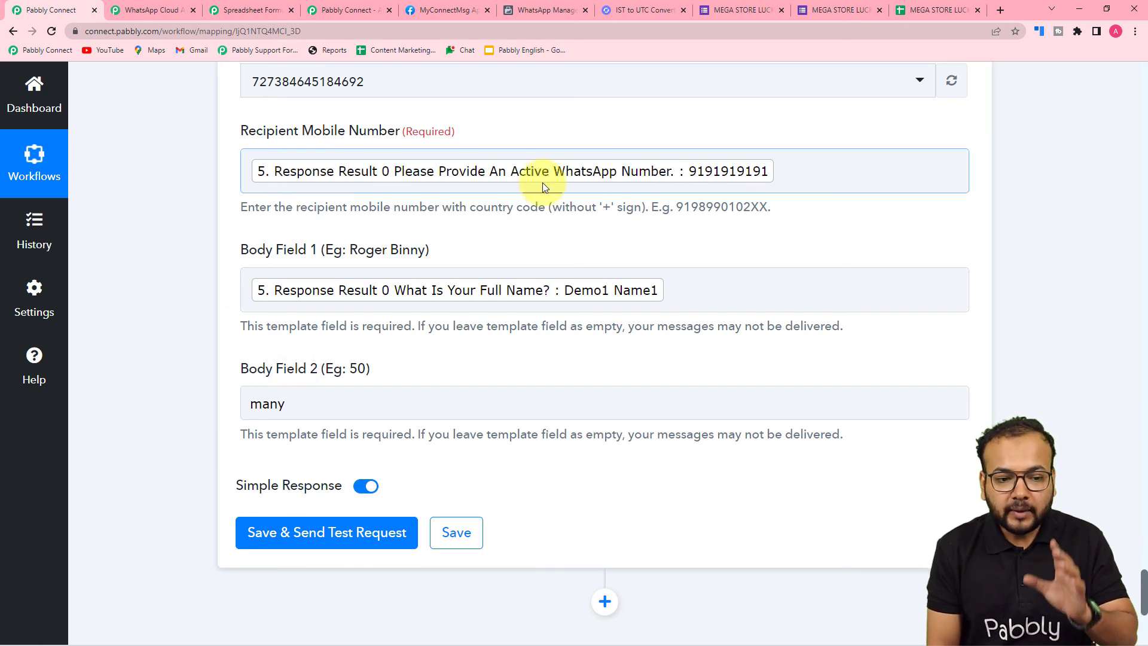
scroll(498, 220, "down", 2)
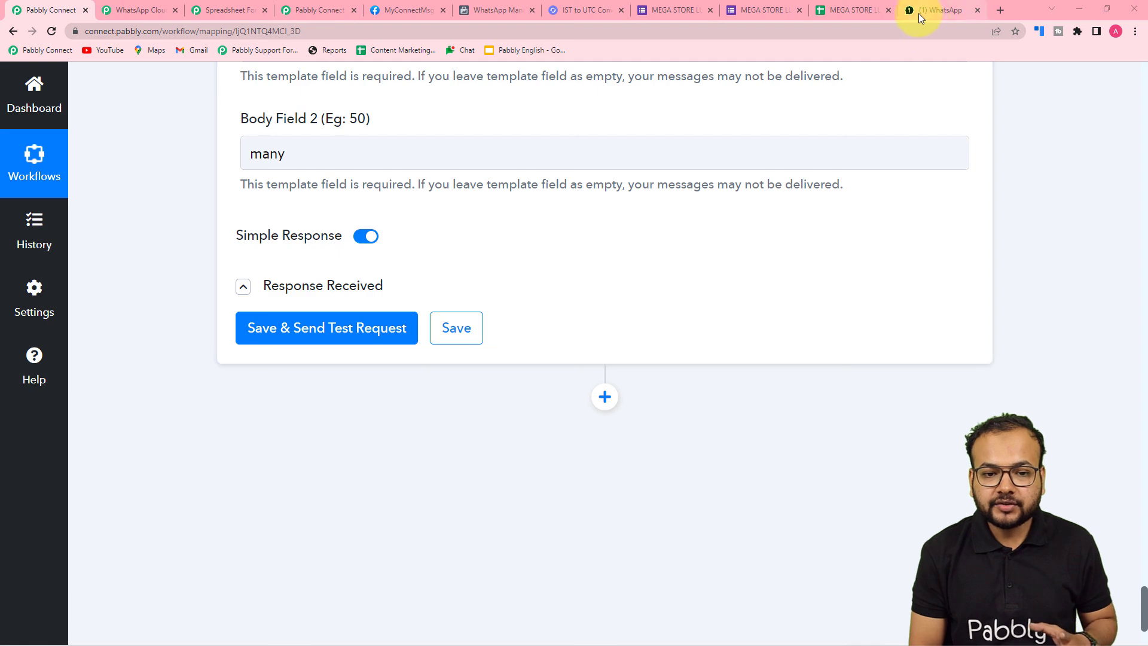
Switch to WhatsApp Web and read the lucky draw message in the Pabbly Office chat
left_click(938, 10)
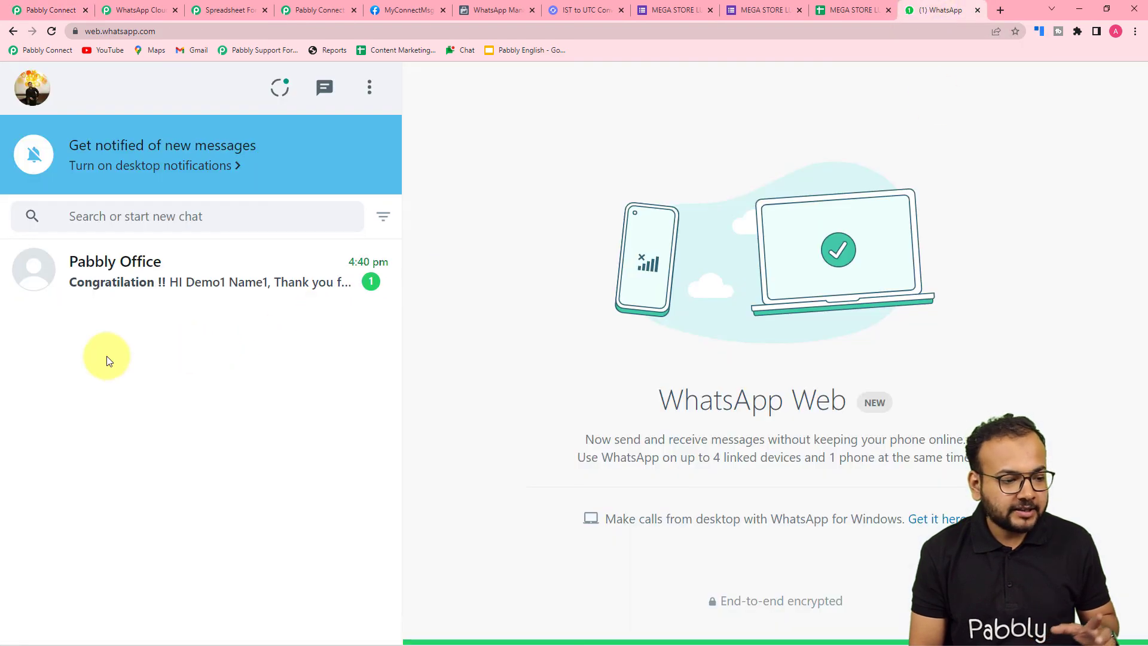
left_click(205, 281)
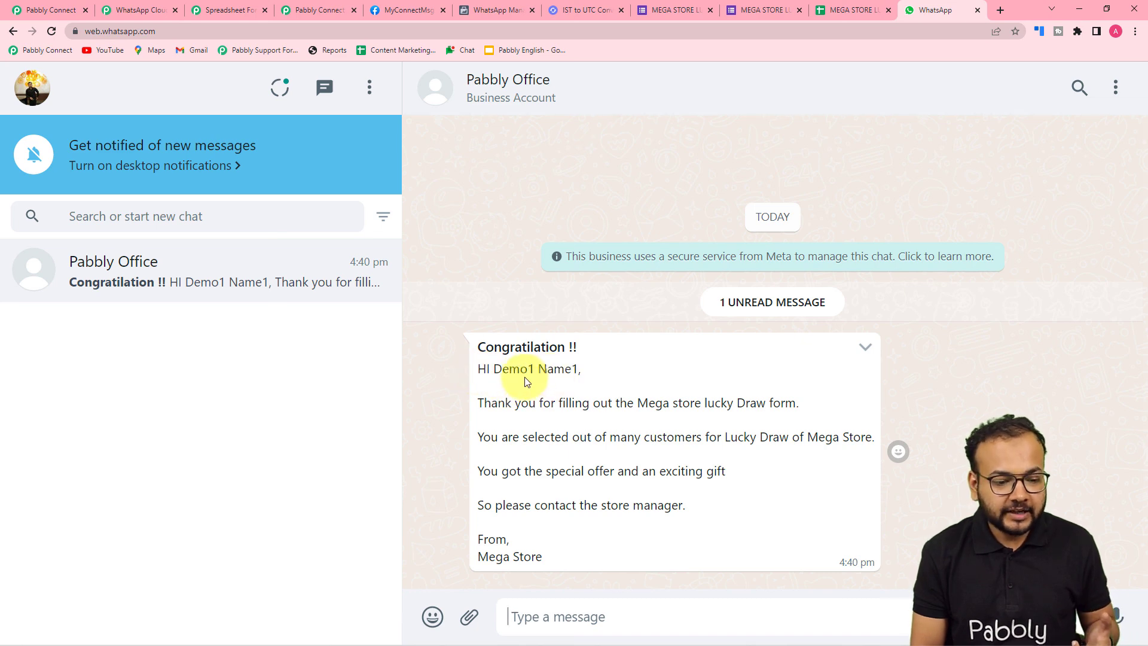
left_click(323, 10)
left_click(70, 11)
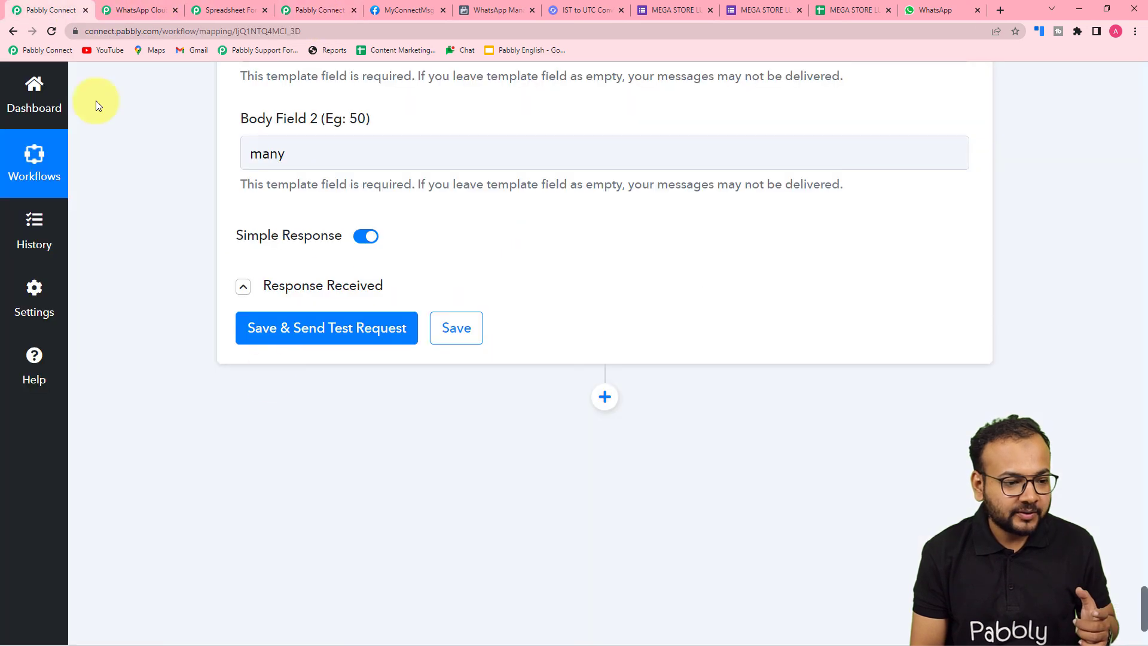
Compare the recipient number and body fields in Pabbly Connect with the lucky draw message in WhatsApp Web
scroll(315, 472, "up", 1)
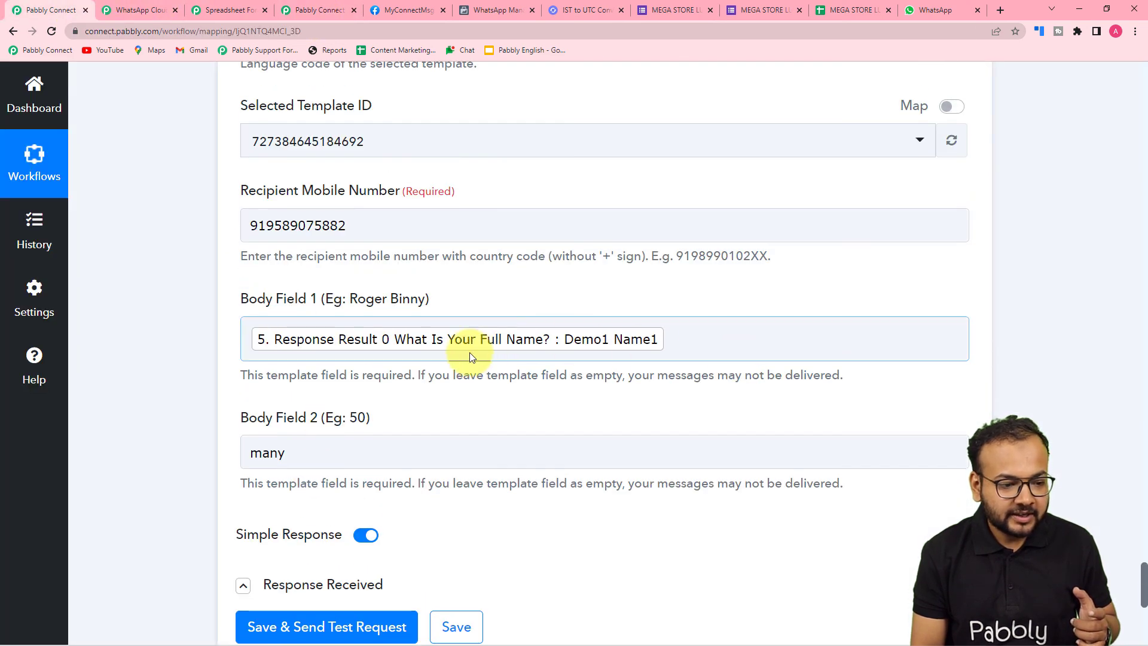
scroll(469, 353, "down", 3)
scroll(160, 273, "down", 3)
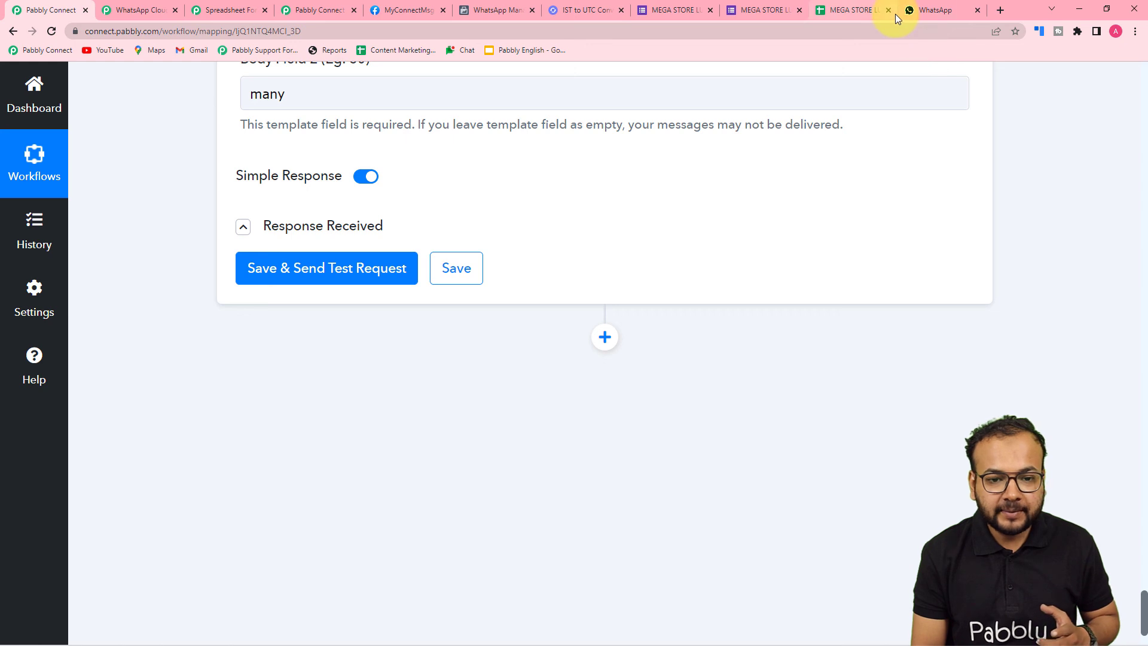
left_click(915, 10)
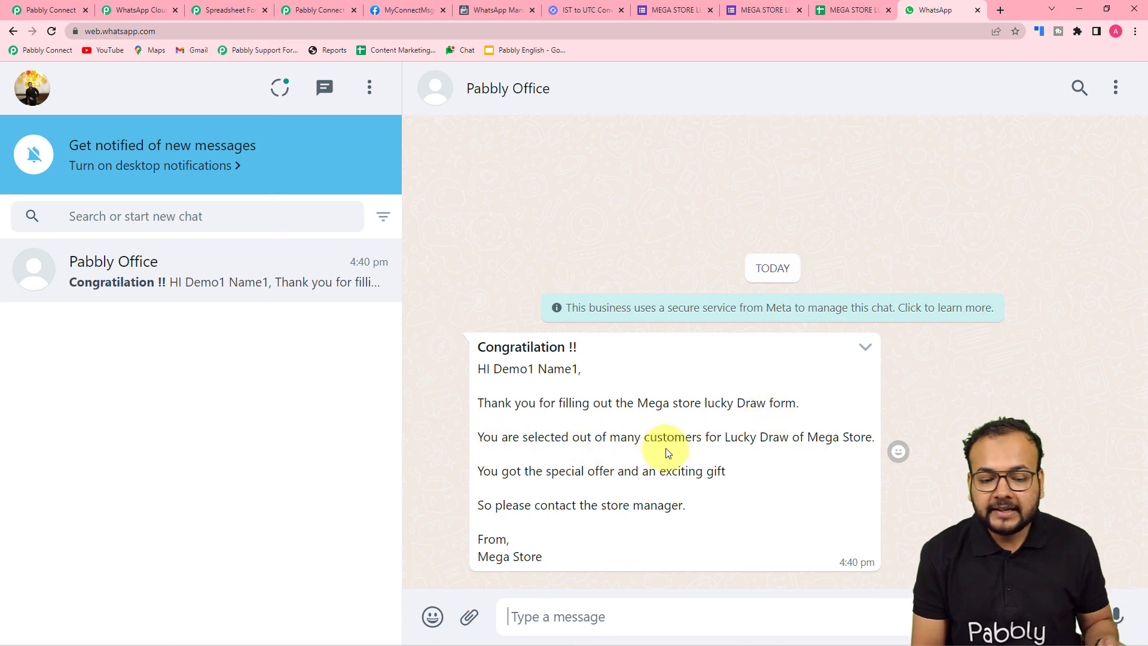
left_click(49, 11)
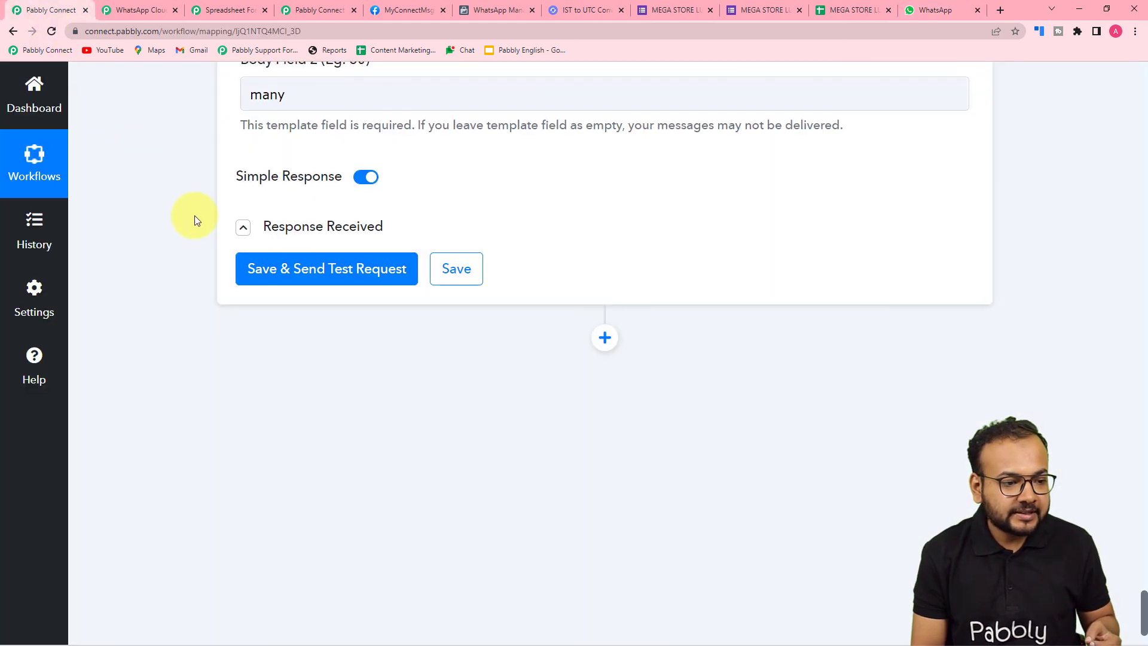
scroll(195, 215, "up", 1)
left_click(930, 11)
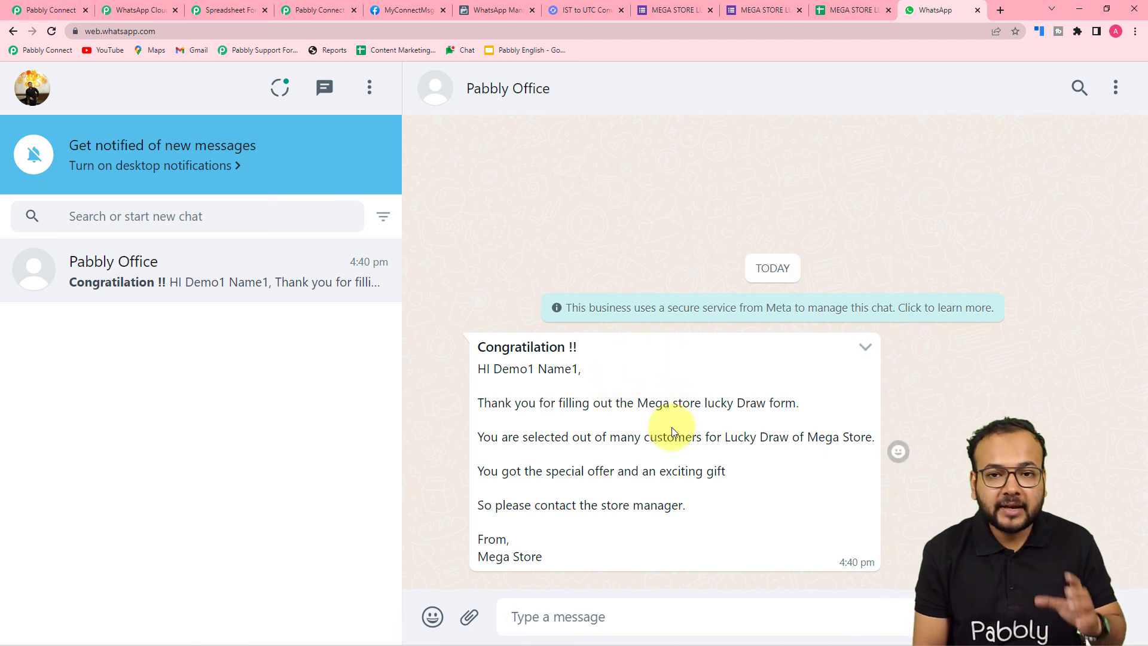
Back in Pabbly Connect, collapse the WhatsApp Cloud API Send Template Message and Google Sheets Get Row(s) steps
left_click(34, 12)
scroll(1106, 192, "up", 15)
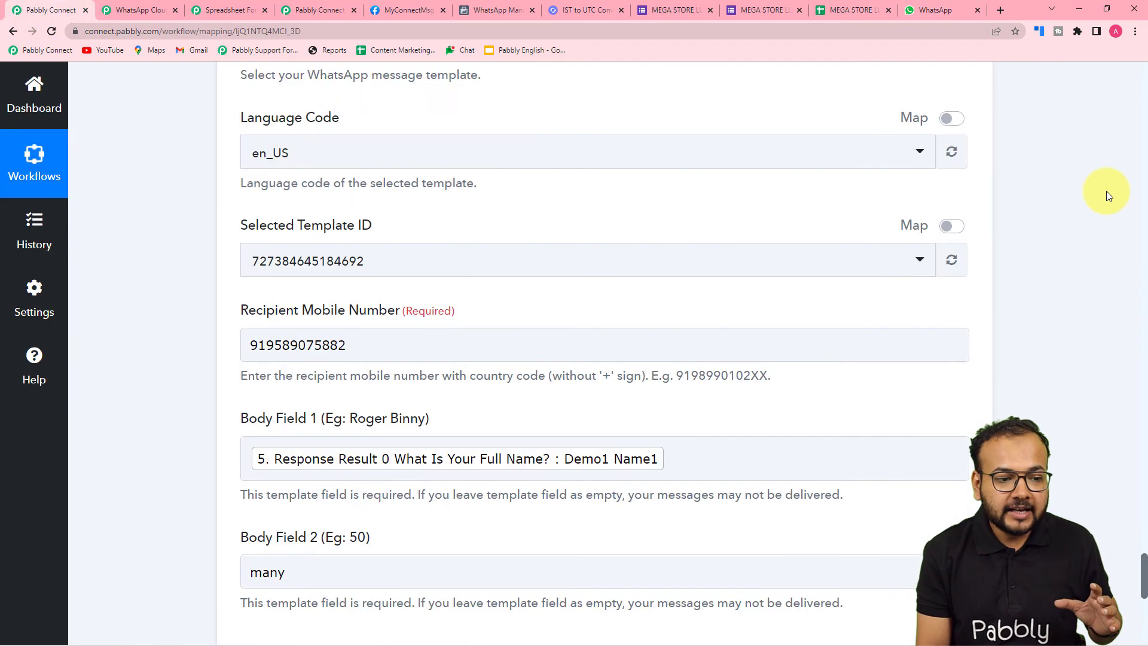
left_click(967, 300)
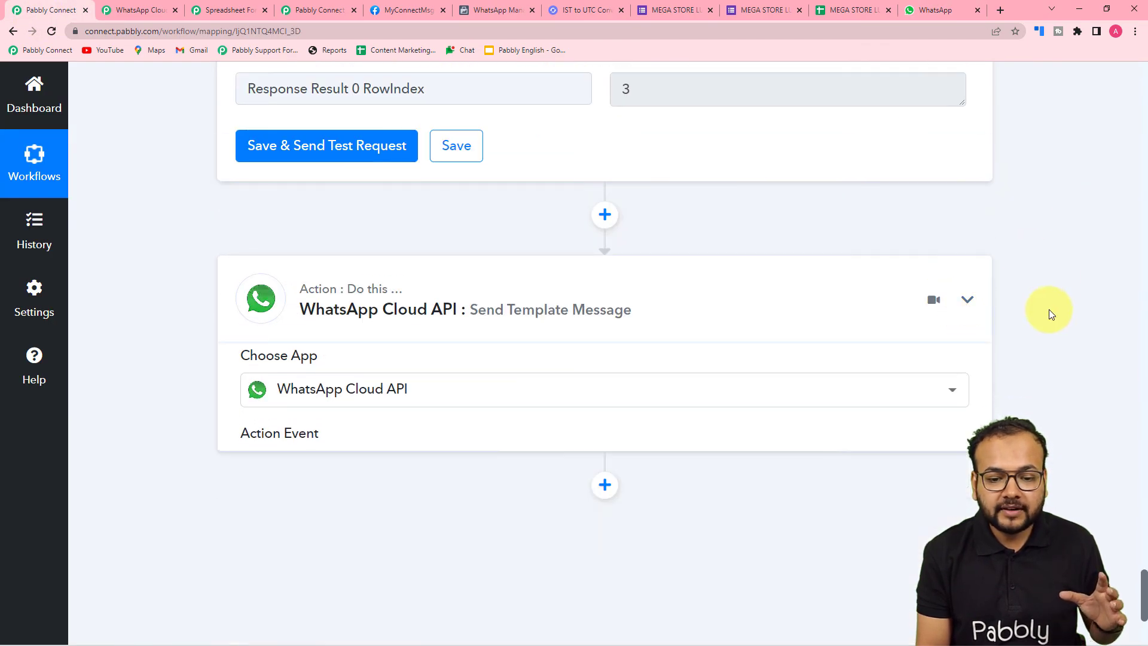
scroll(1049, 310, "up", 8)
scroll(1049, 310, "up", 9)
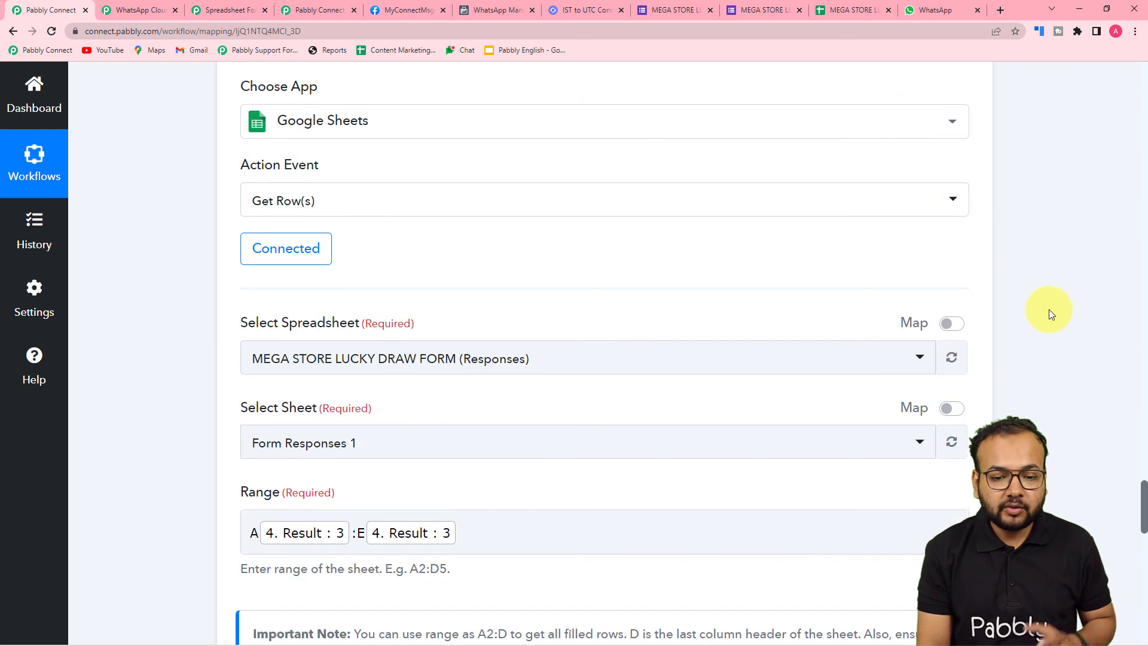
scroll(971, 242, "up", 4)
left_click(969, 251)
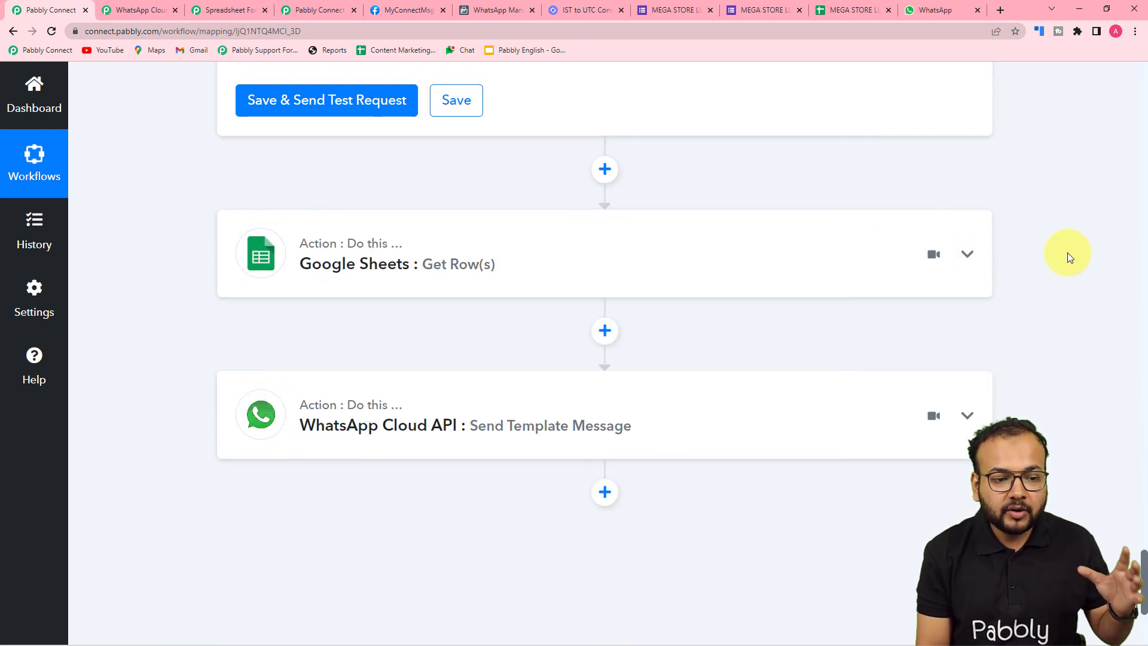
Review the Number Formatter's RANDBETWEEN formula and response, and the lucky draw message in WhatsApp Web
scroll(1068, 253, "up", 3)
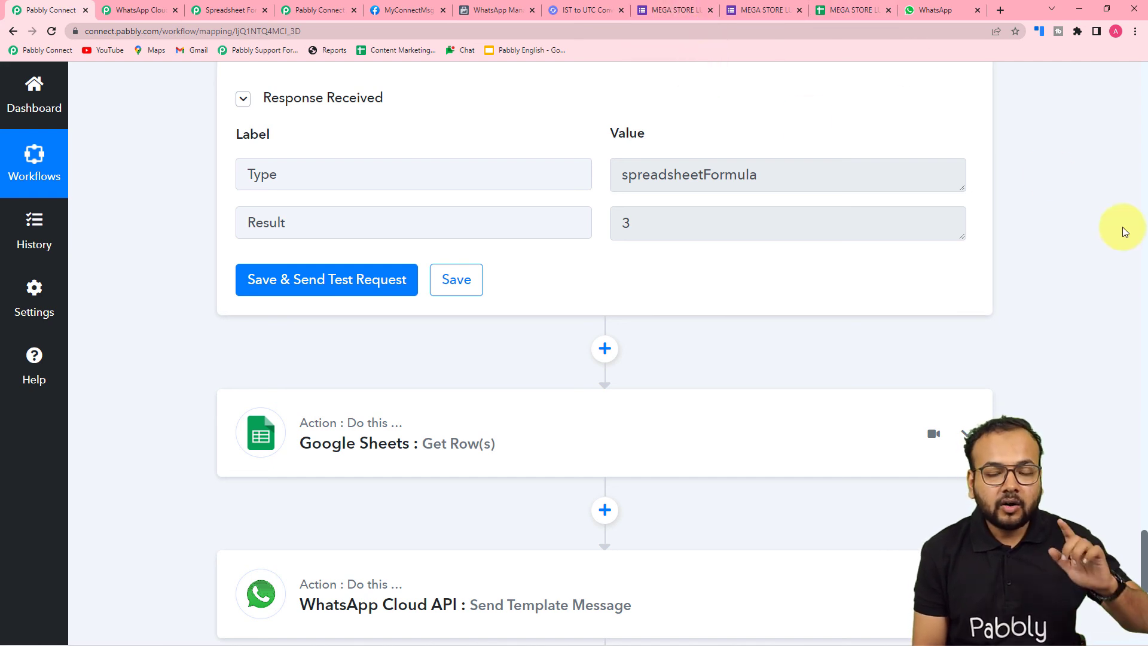
scroll(1121, 227, "up", 3)
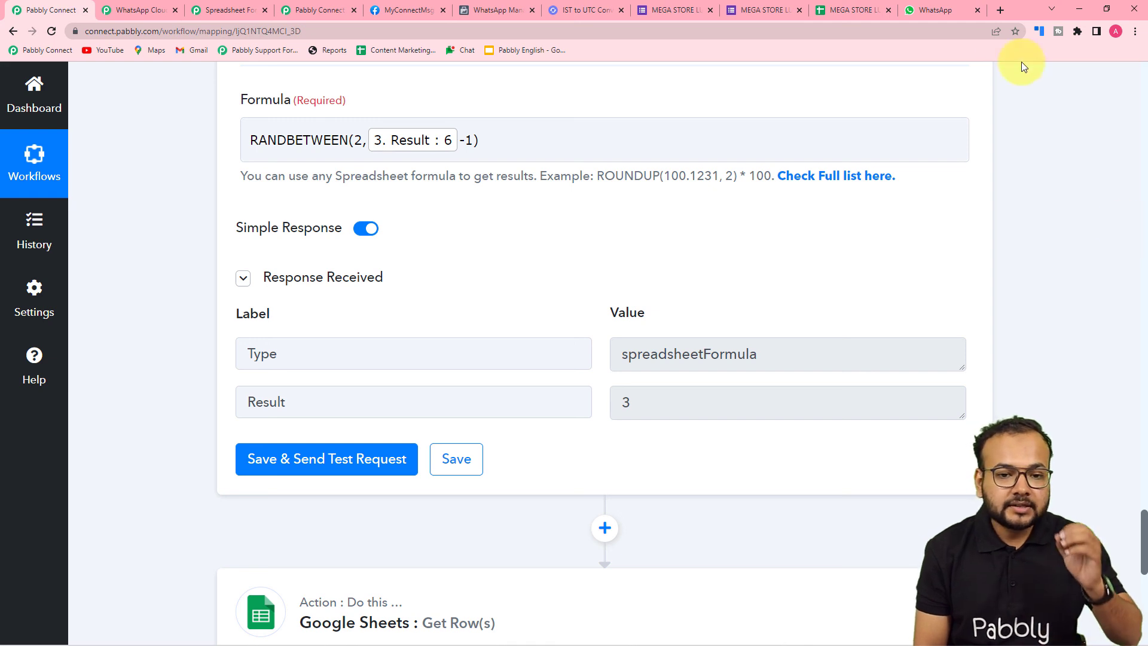
left_click(942, 12)
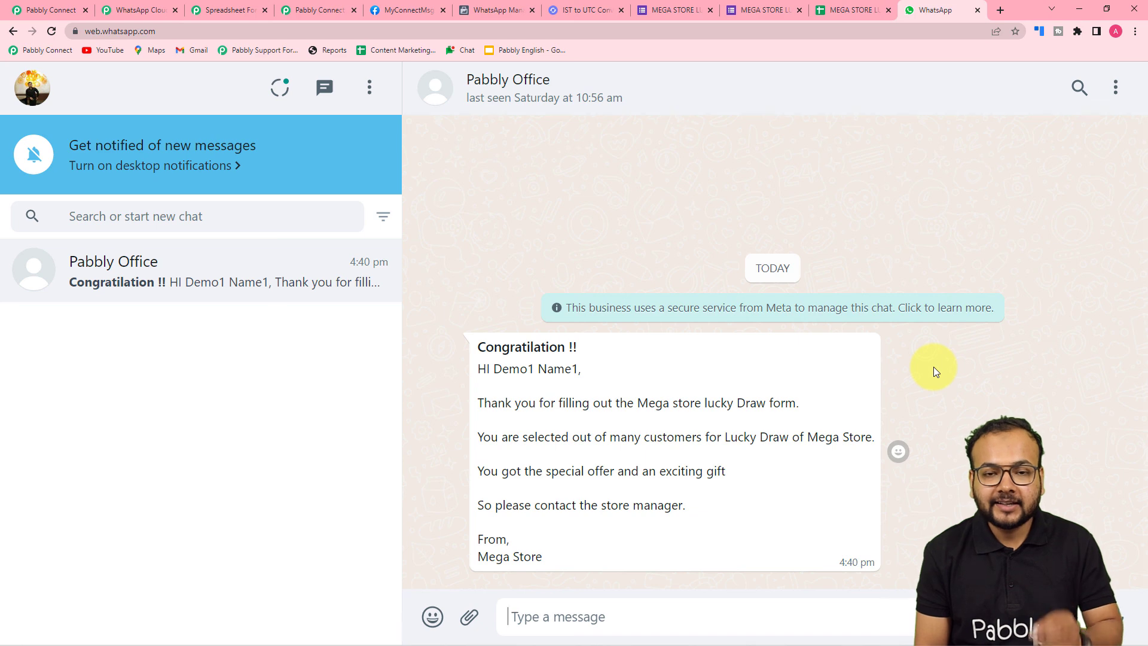
Return to Pabbly Connect and collapse the Number Formatter by Pabbly Spreadsheet Formulas step
left_click(48, 10)
scroll(227, 228, "up", 3)
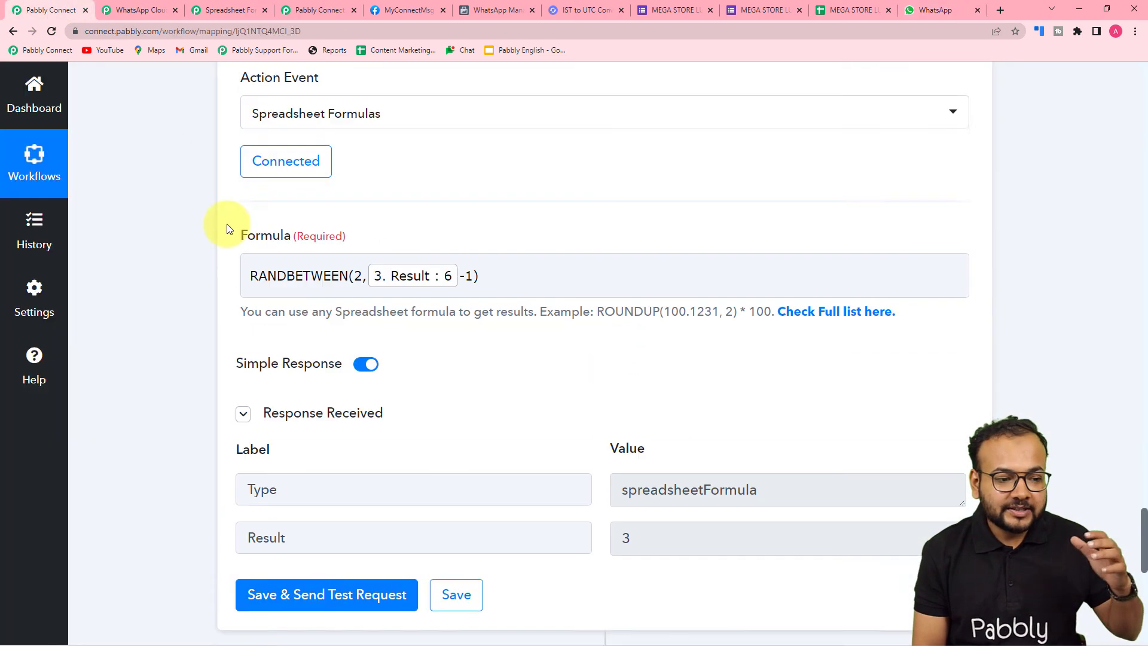
scroll(234, 222, "up", 3)
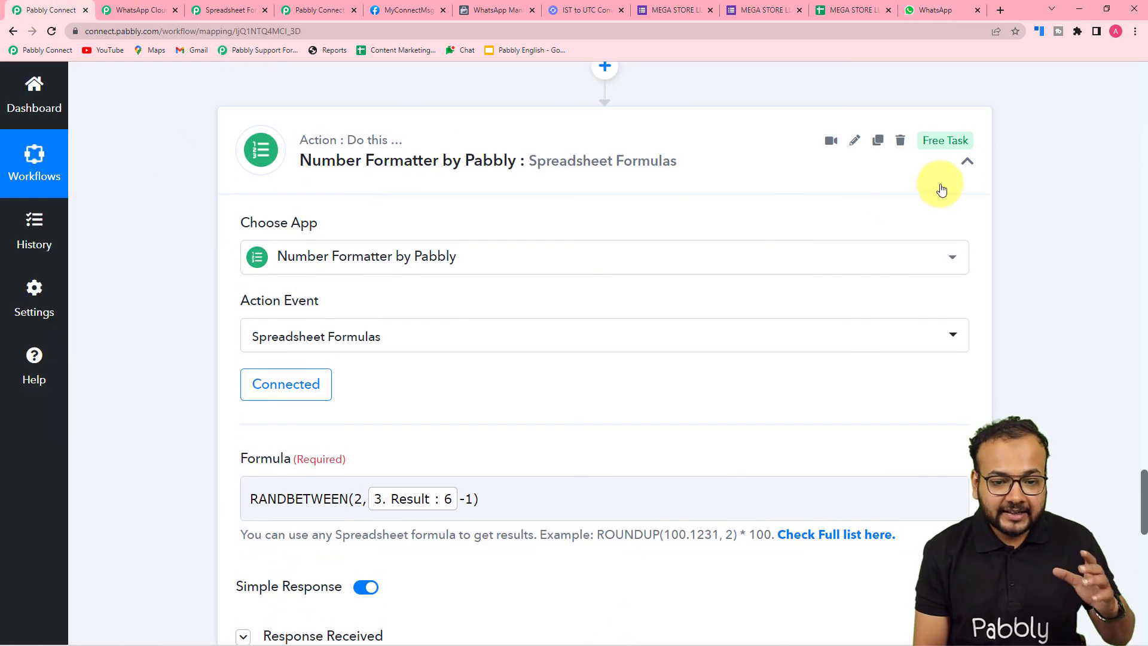
left_click(966, 163)
scroll(1050, 281, "up", 5)
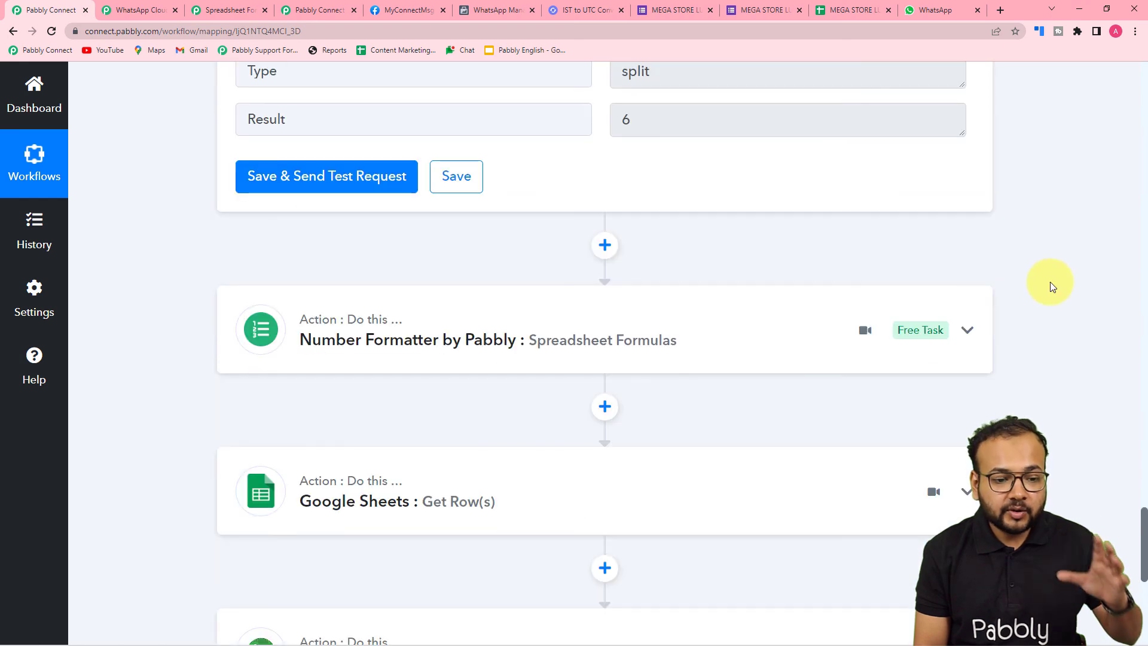
scroll(1050, 281, "up", 2)
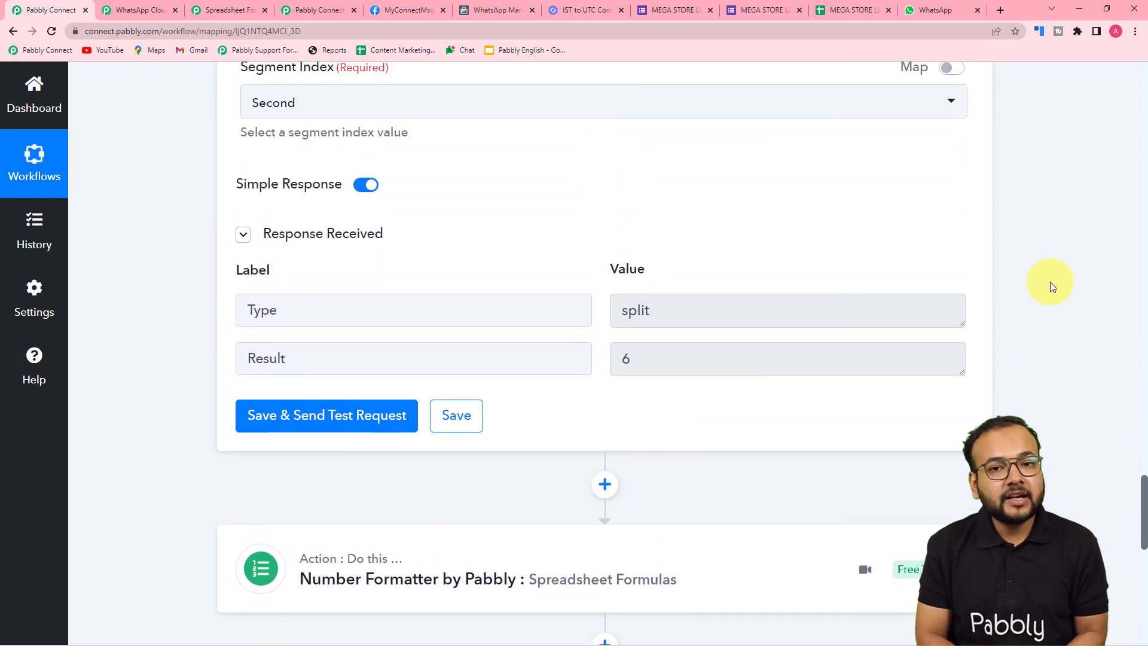